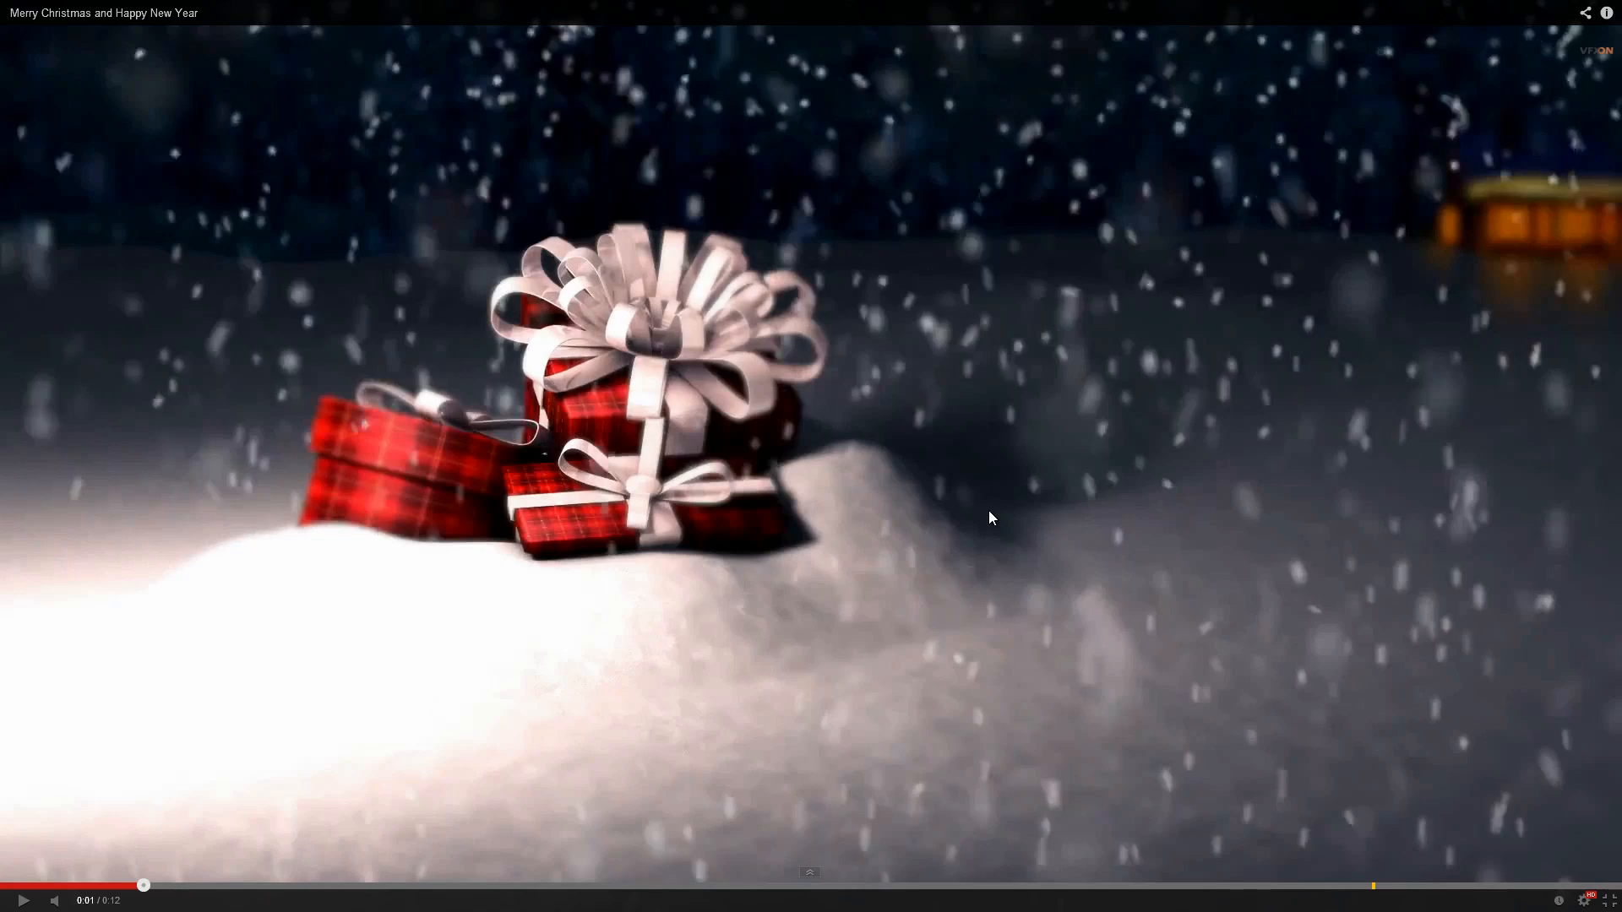
- Play the finished Merry Christmas video up to its title text and switch to After Effects
click(969, 475)
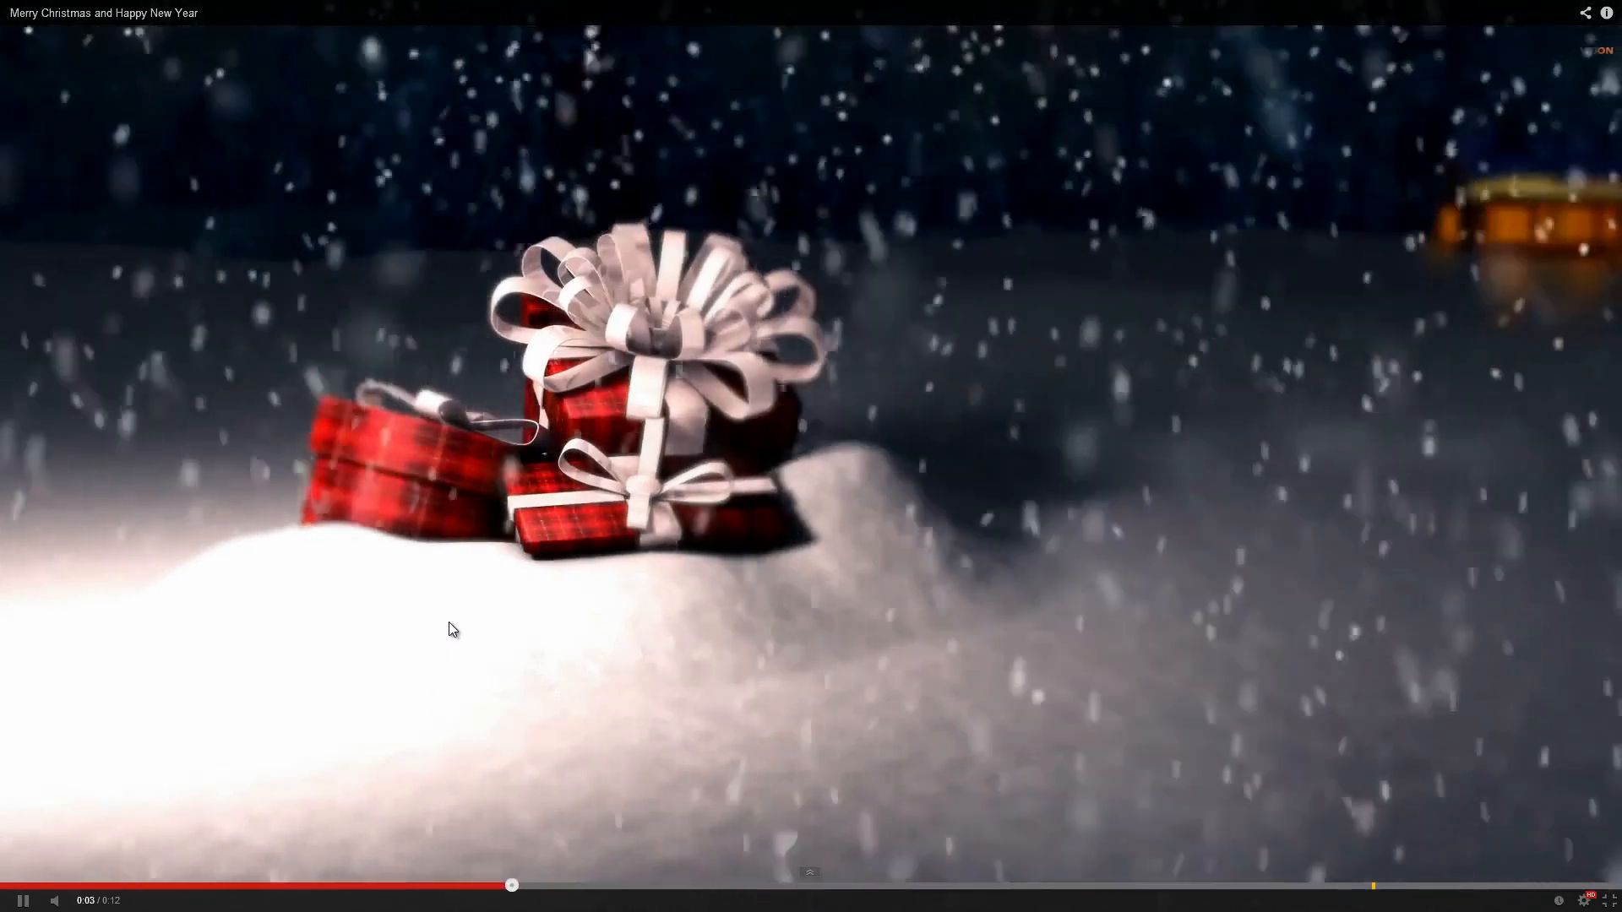
click(449, 621)
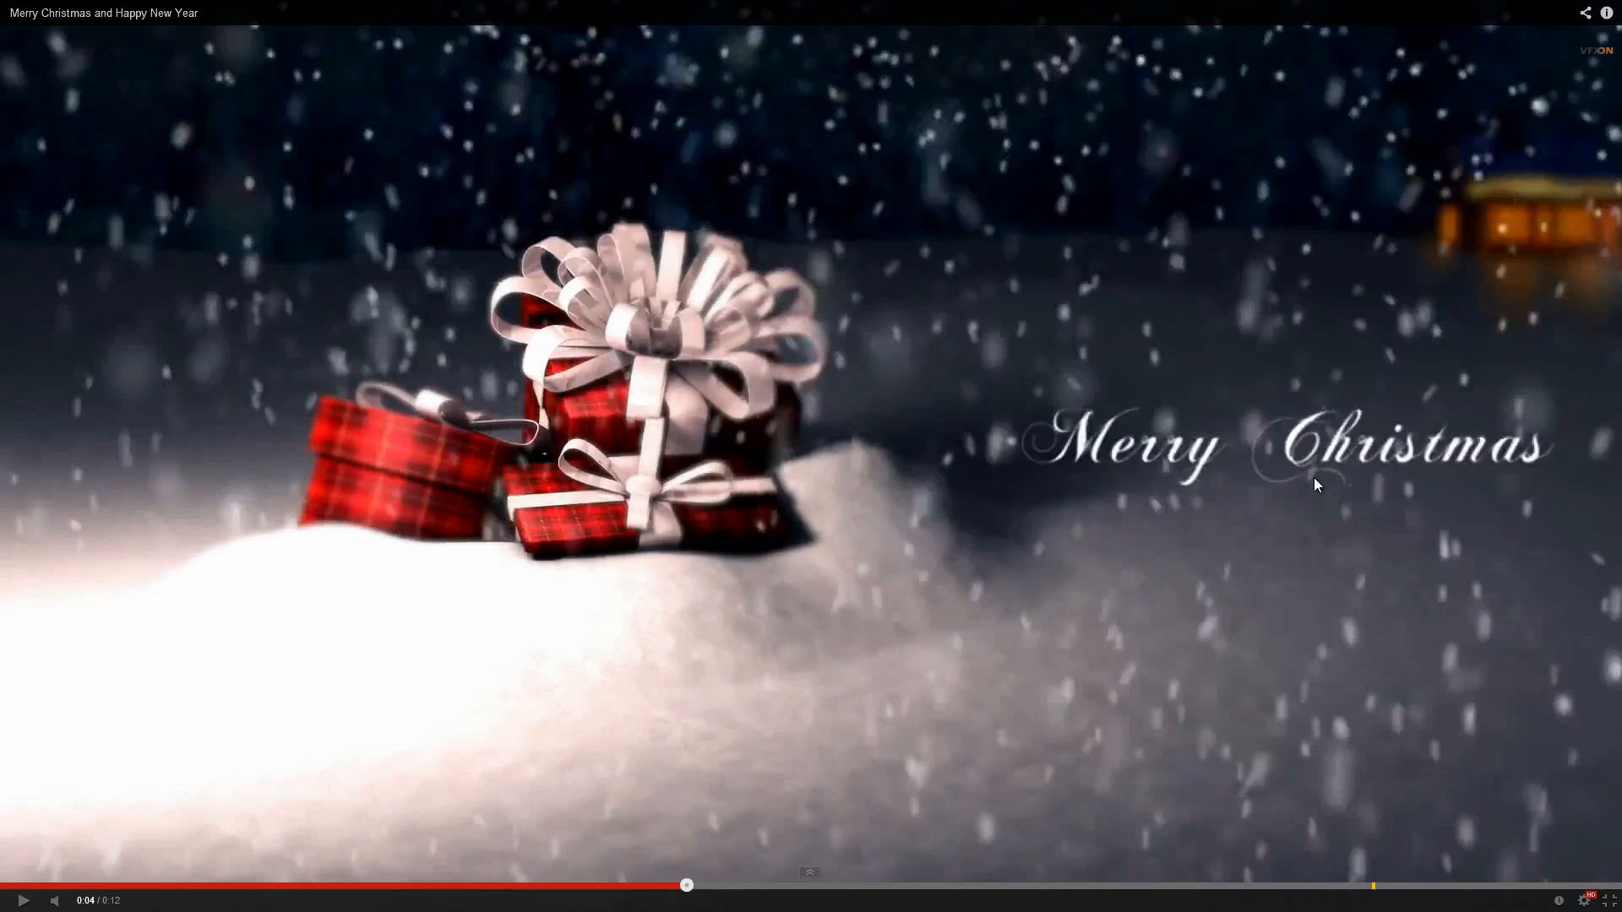
key(alt+Tab)
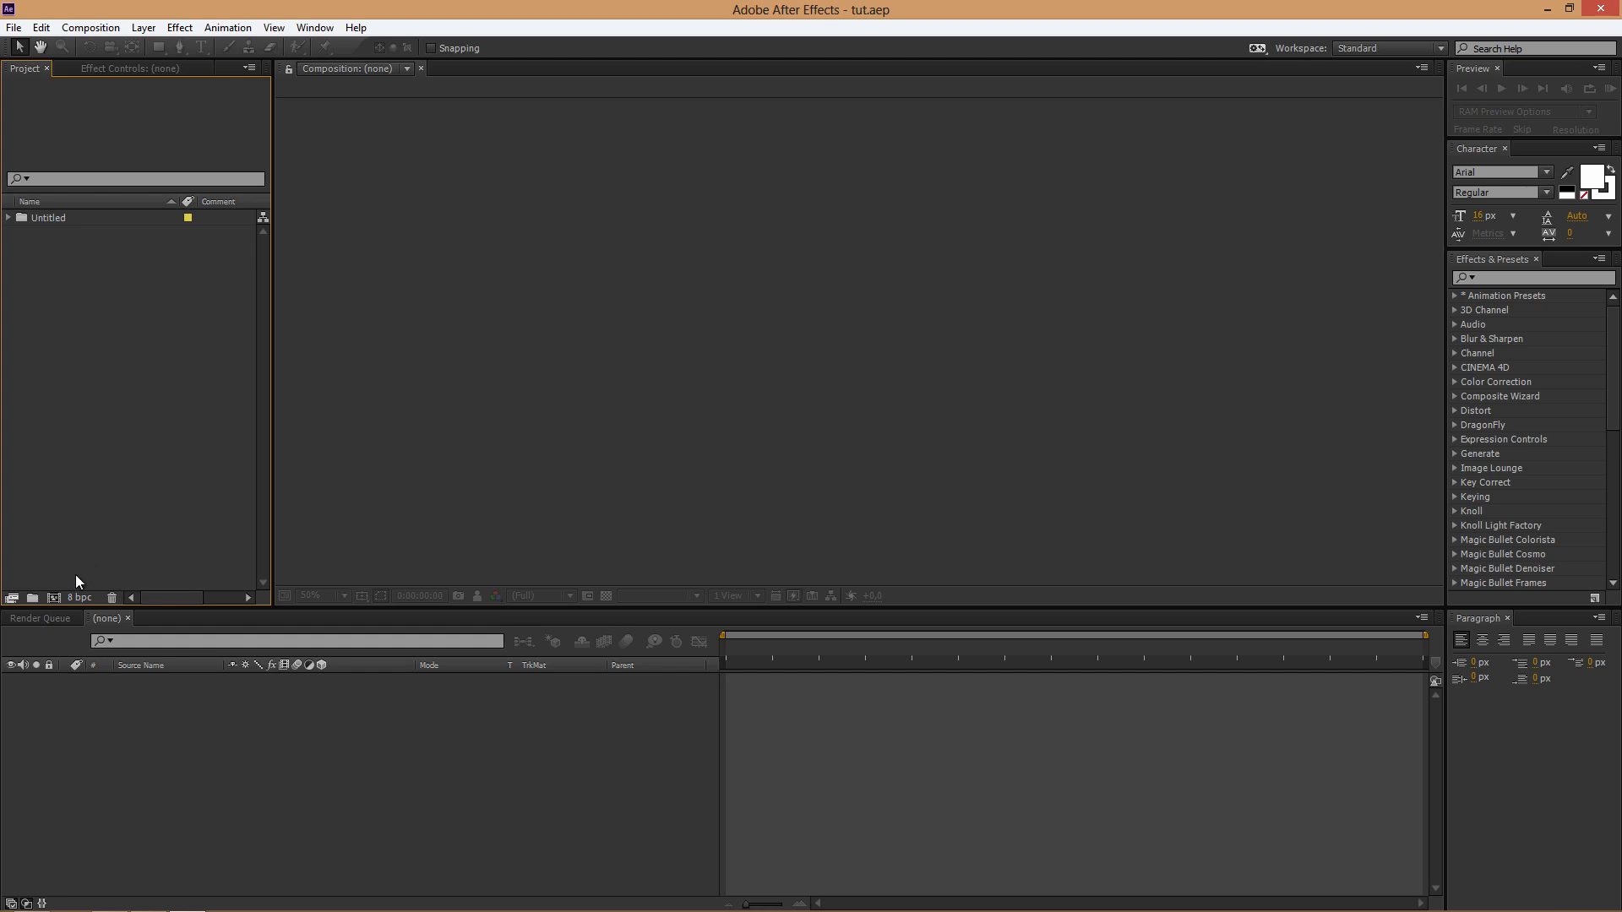
- Create the composition Comp 1 at 1920 x 1080, 29.97 fps, with a duration of 0;00;16;00
click(56, 597)
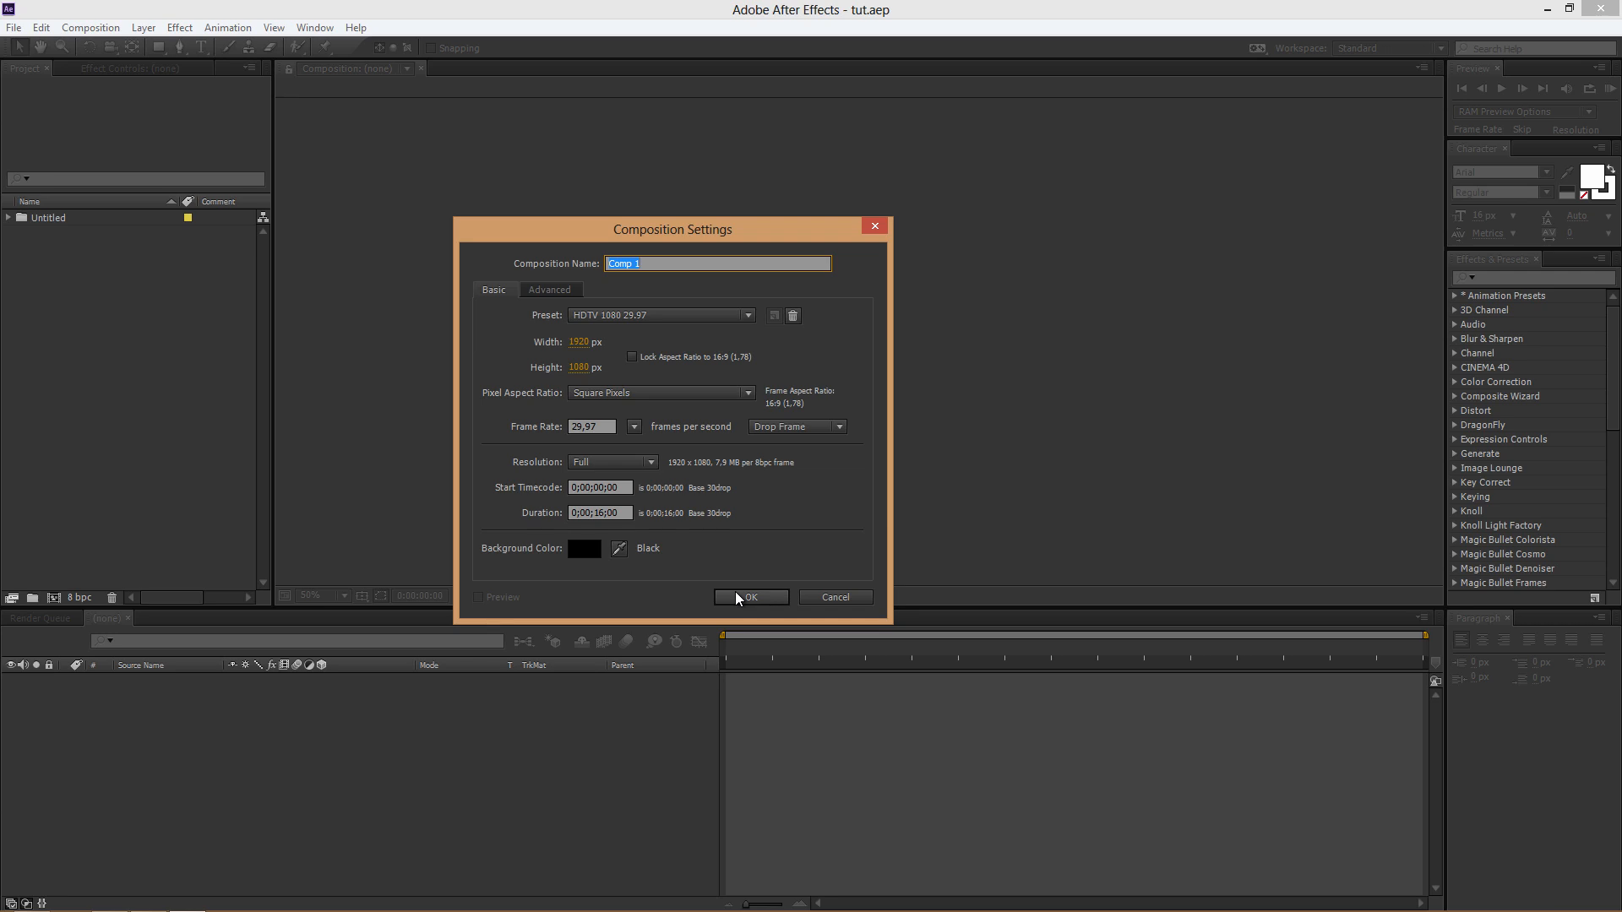
double_click(605, 508)
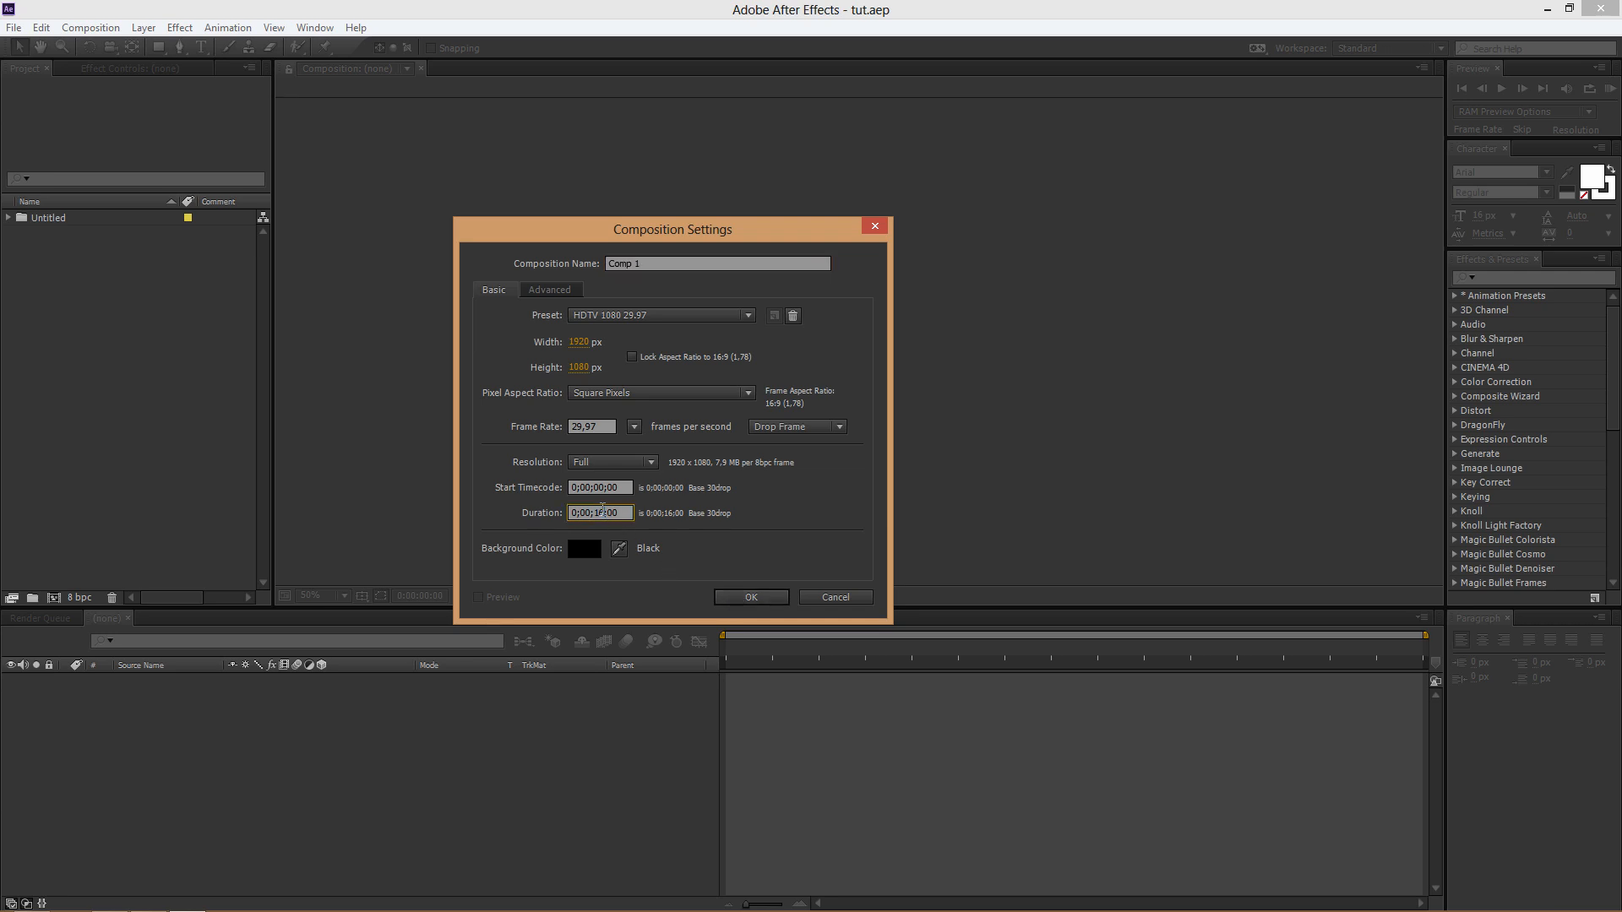
click(755, 519)
click(729, 599)
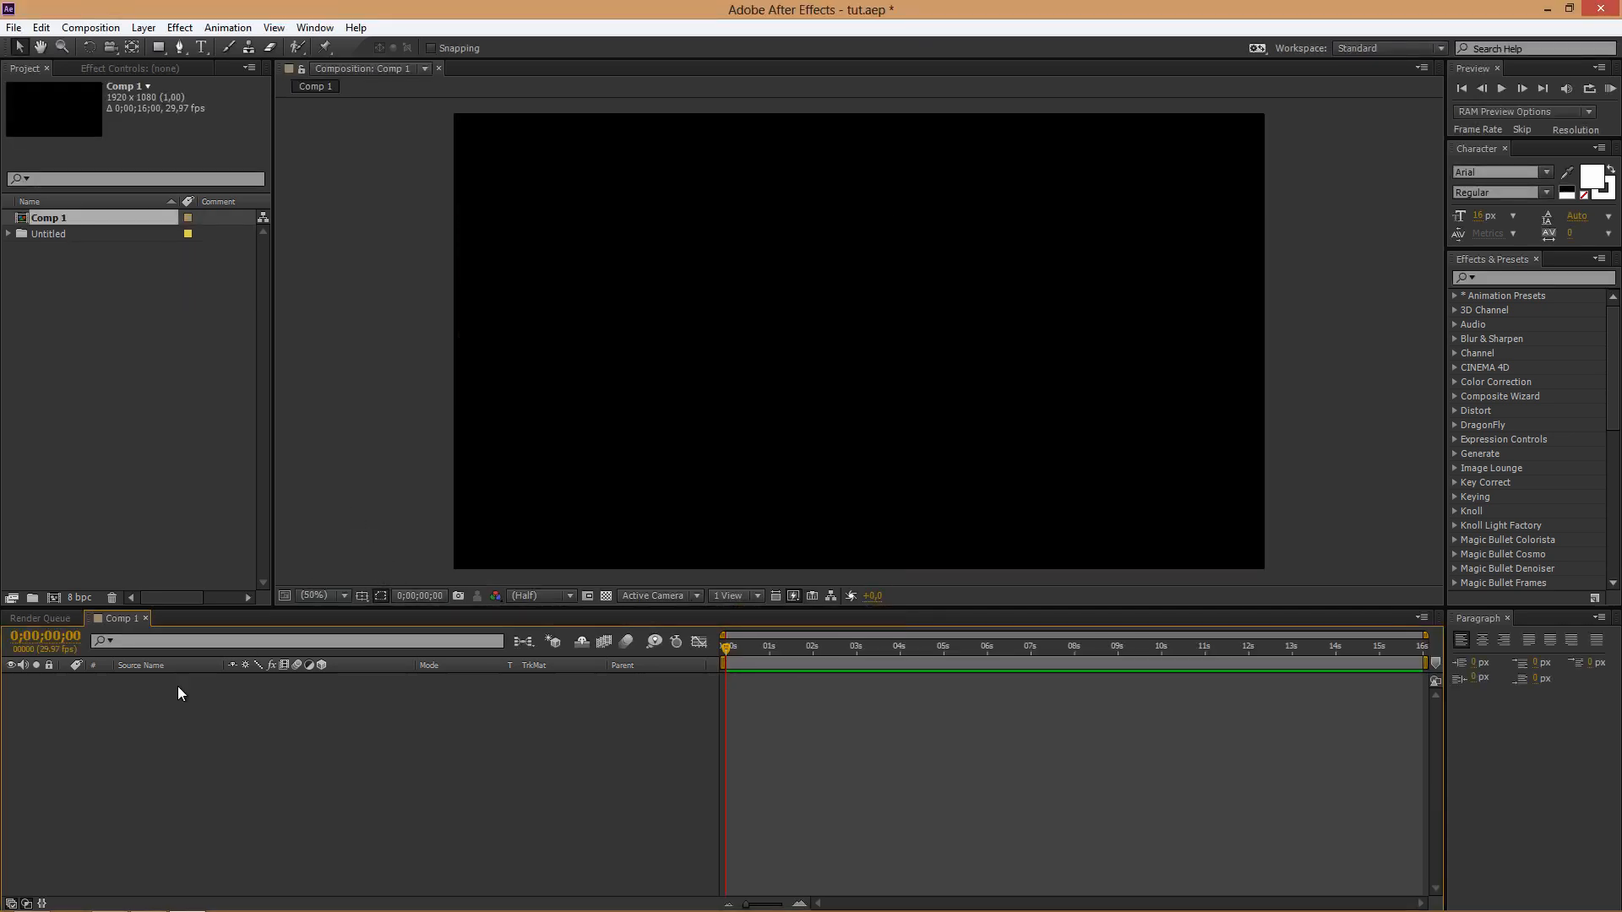
- Create a second composition named main with the same HDTV 1080 29.97 settings
click(52, 600)
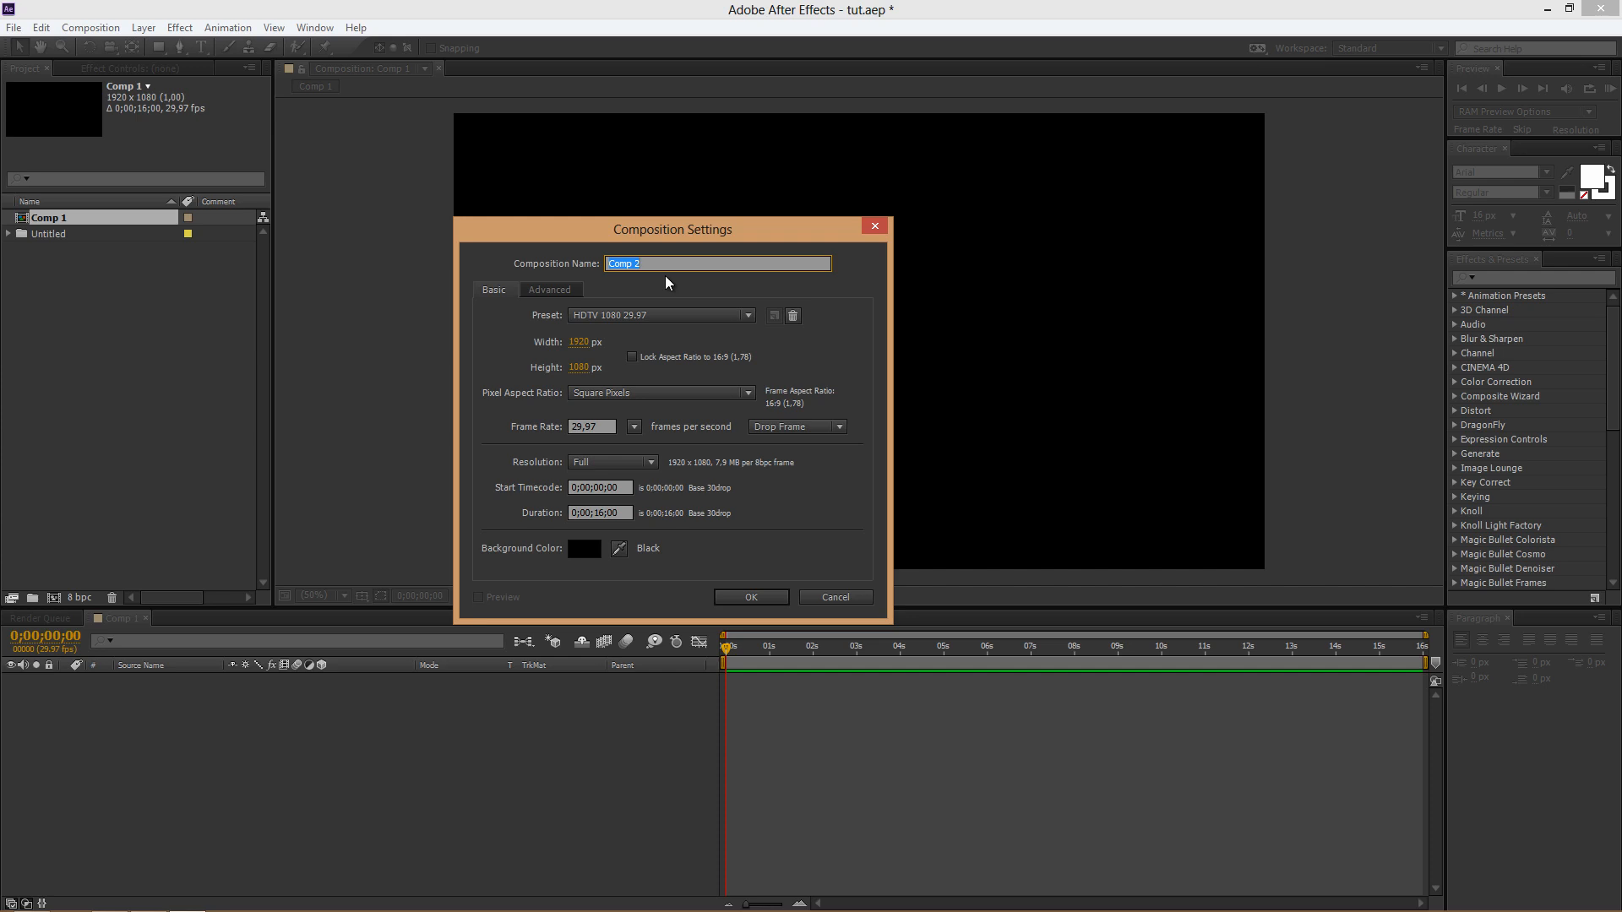
text(main)
click(777, 597)
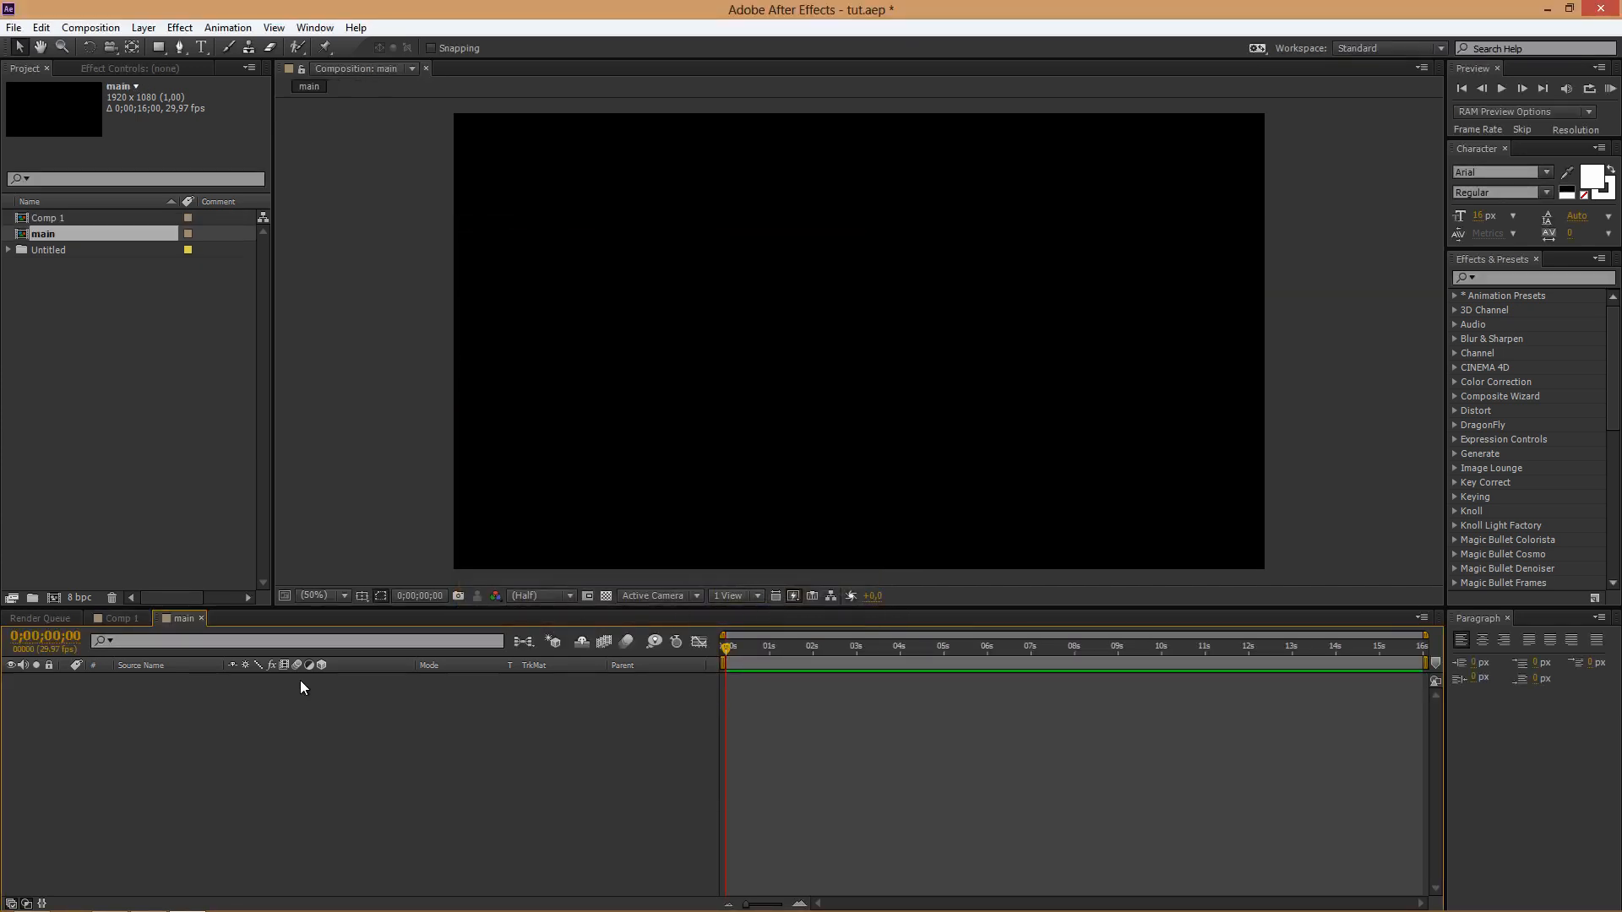
- Nest the main composition as a layer inside Comp 1
drag(75, 240, 250, 730)
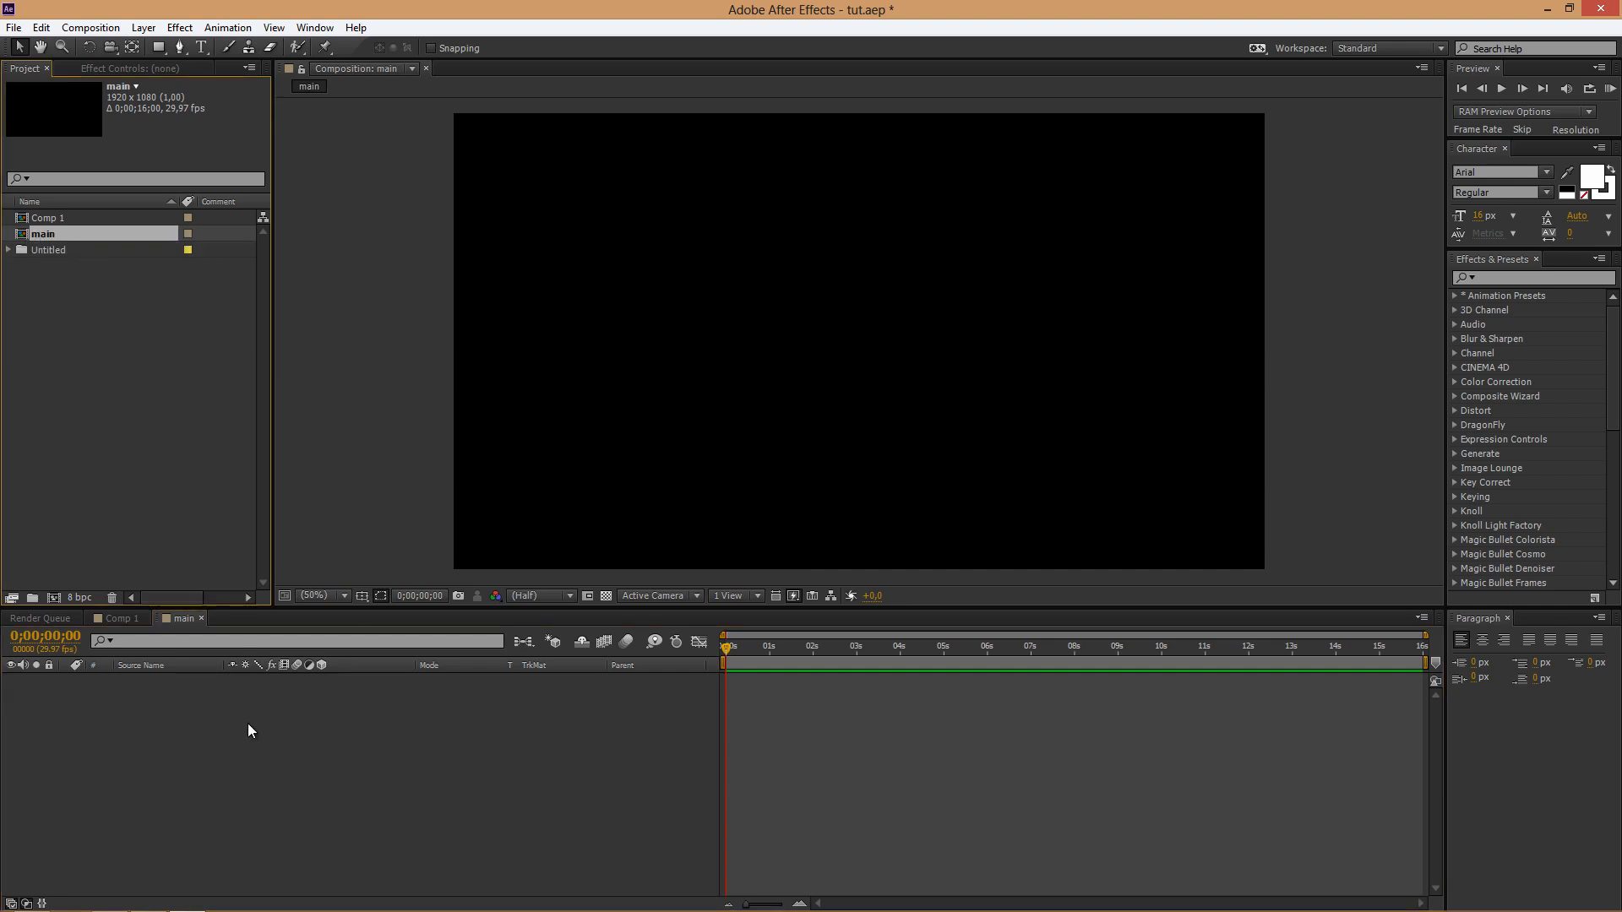
click(111, 621)
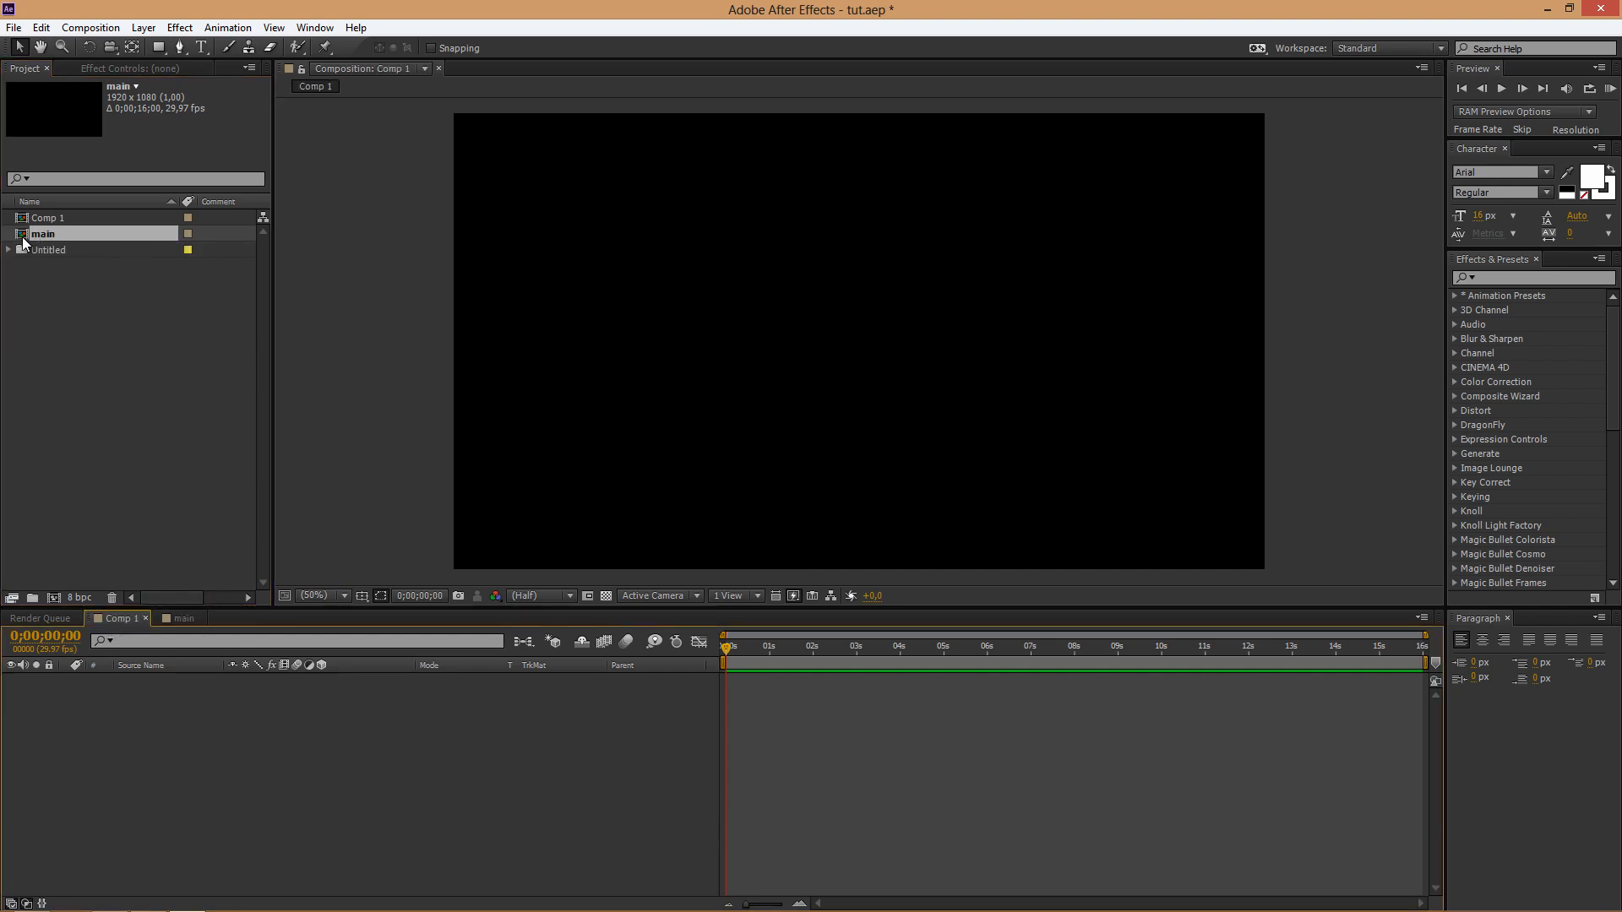
drag(25, 238, 242, 760)
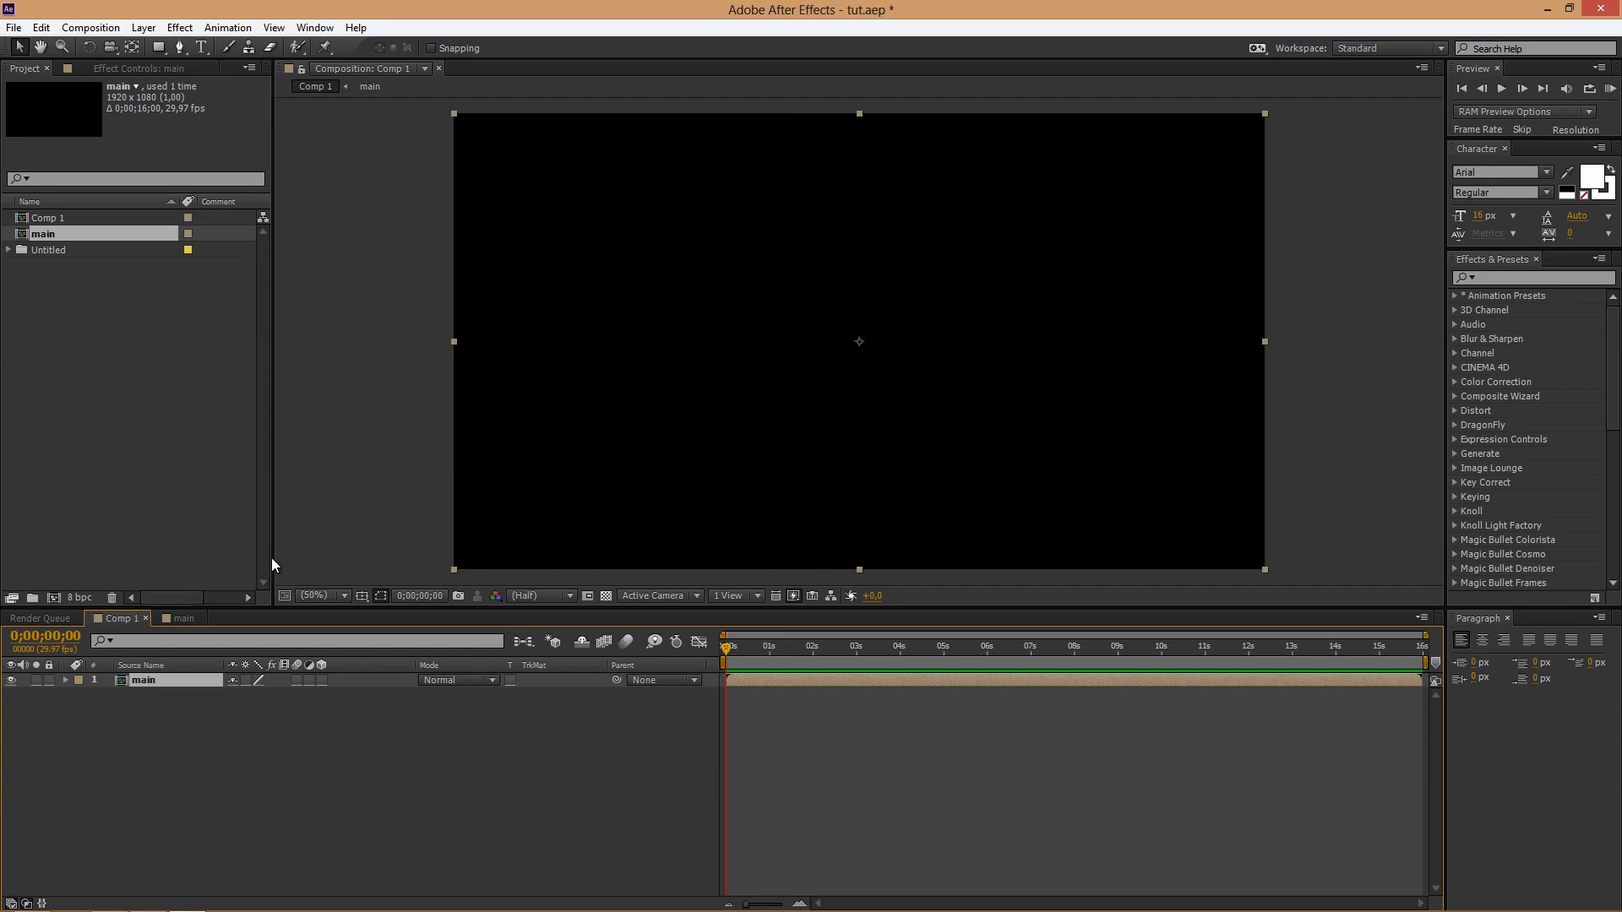
- Open the main composition and examine its winter house and snow-tree background layers
click(186, 619)
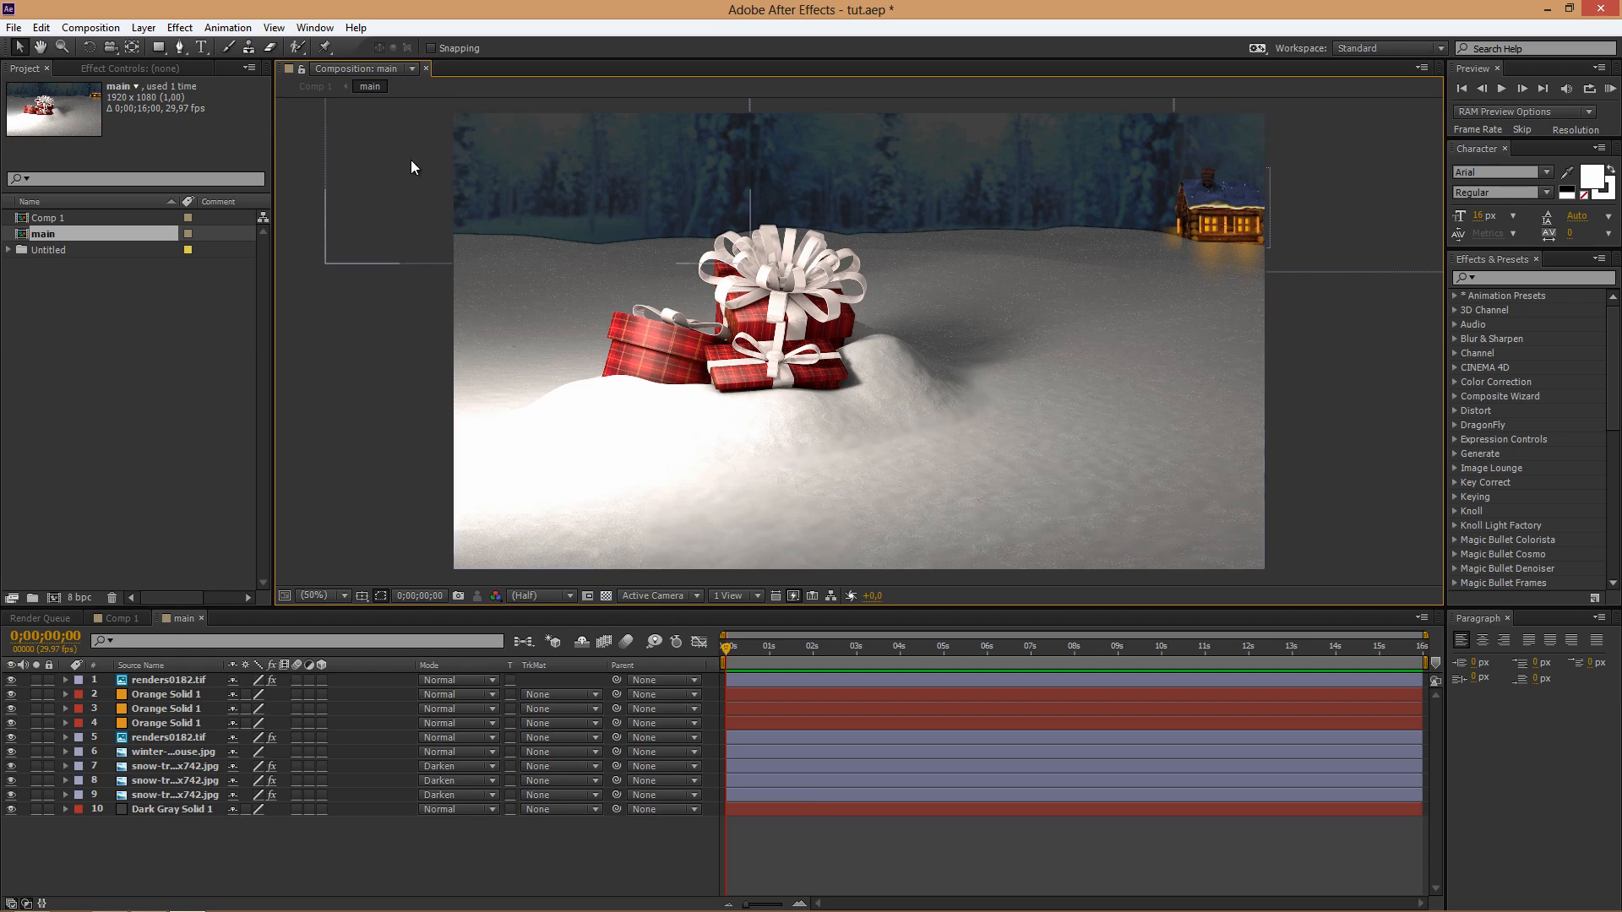
click(156, 748)
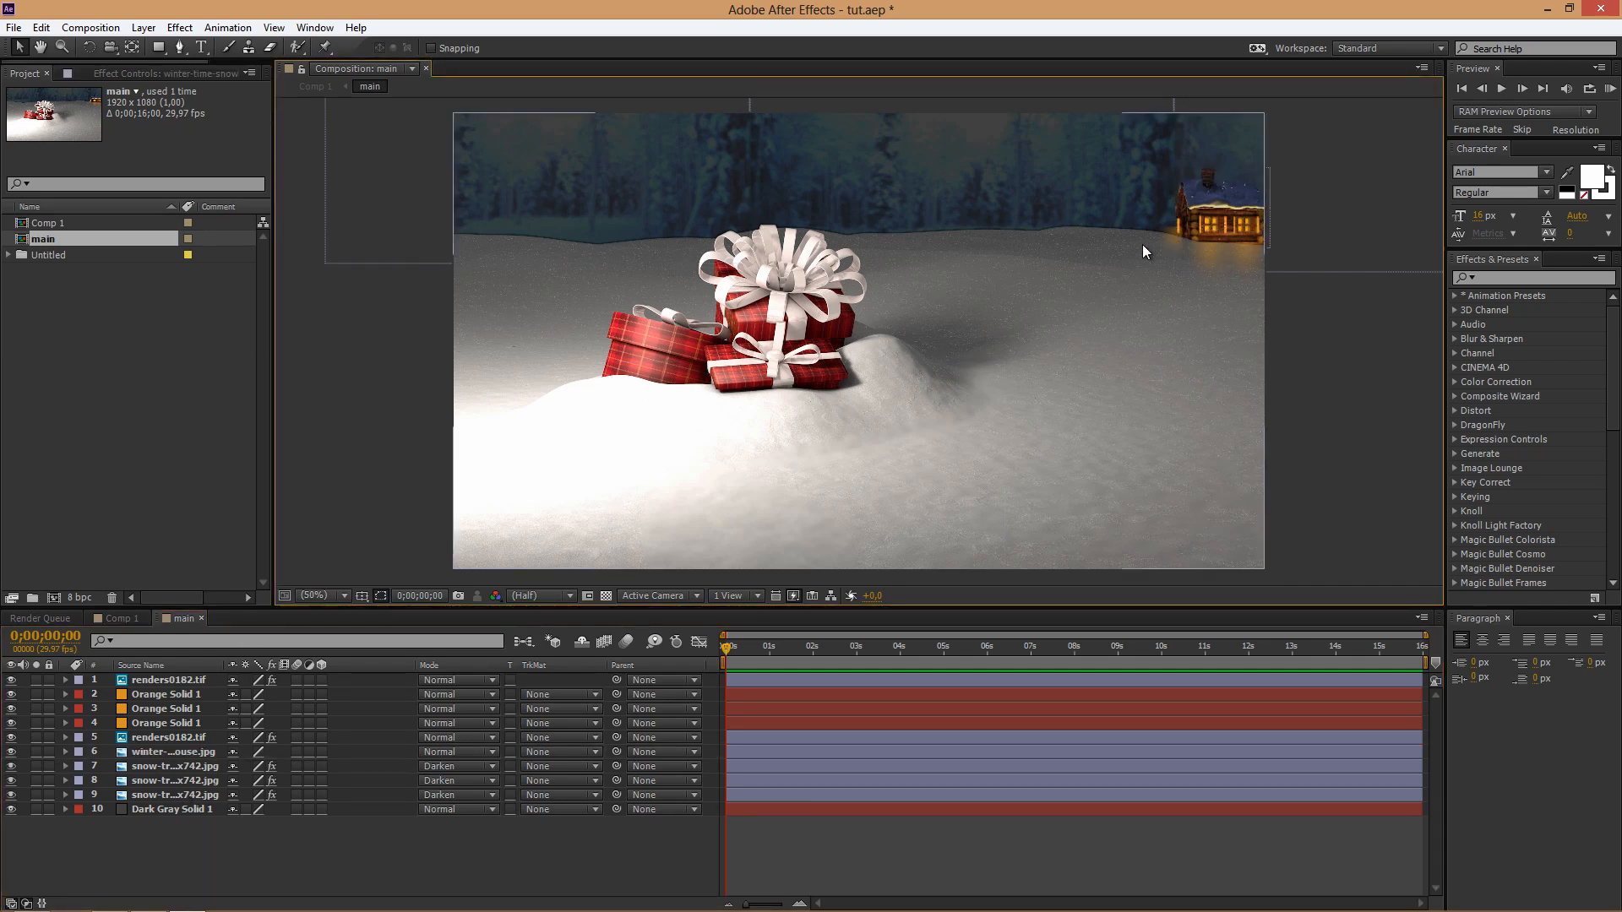
click(1142, 245)
click(157, 782)
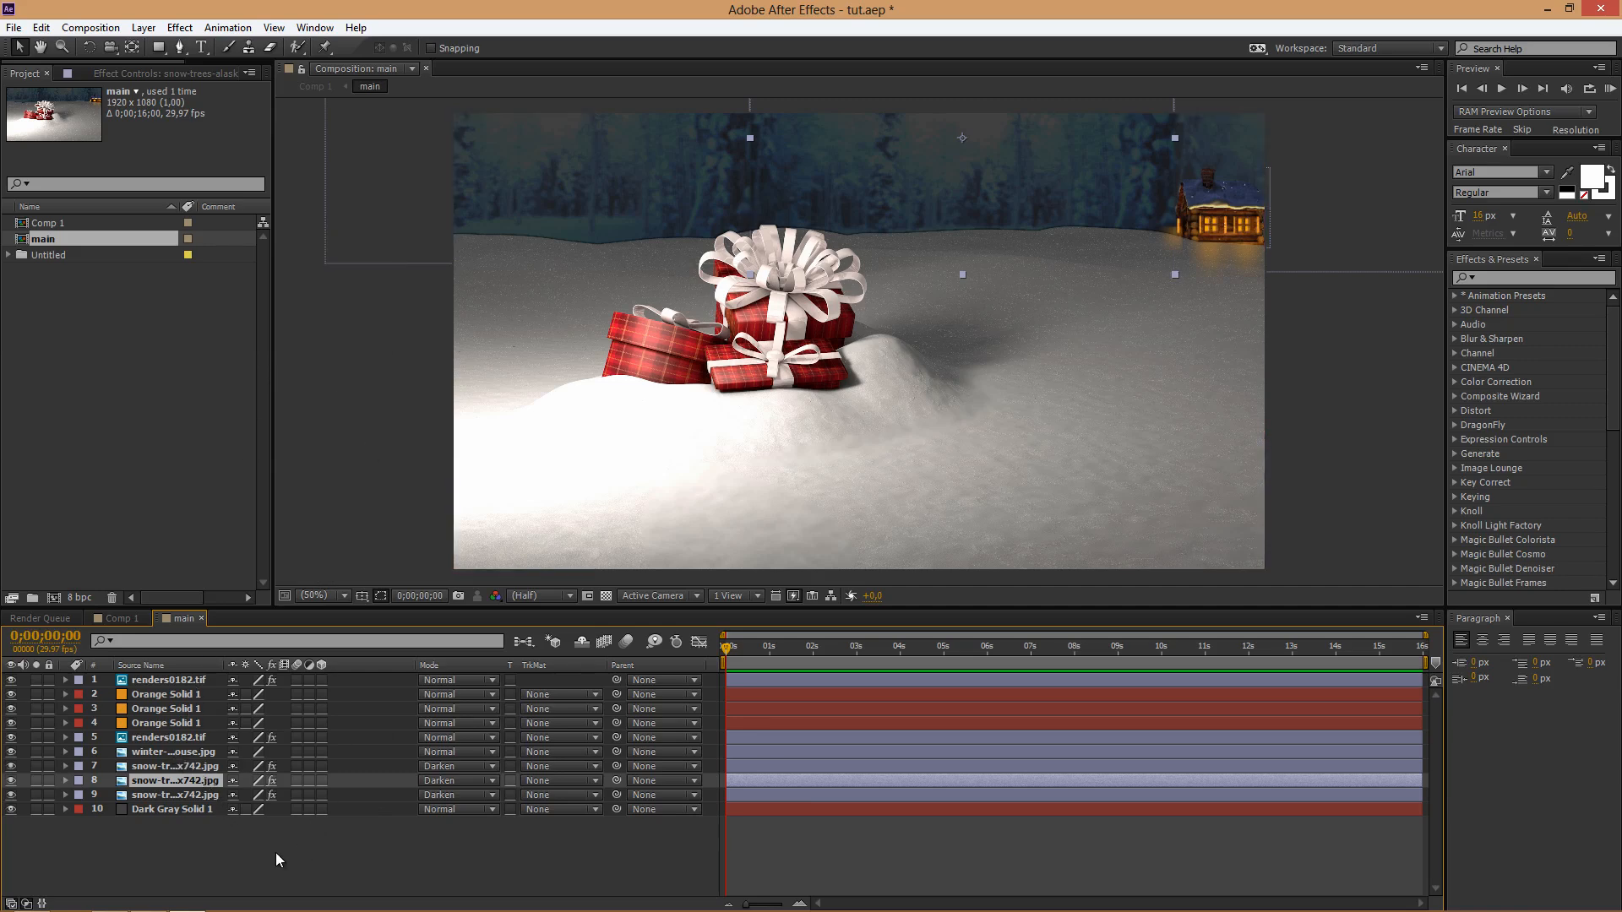
click(211, 853)
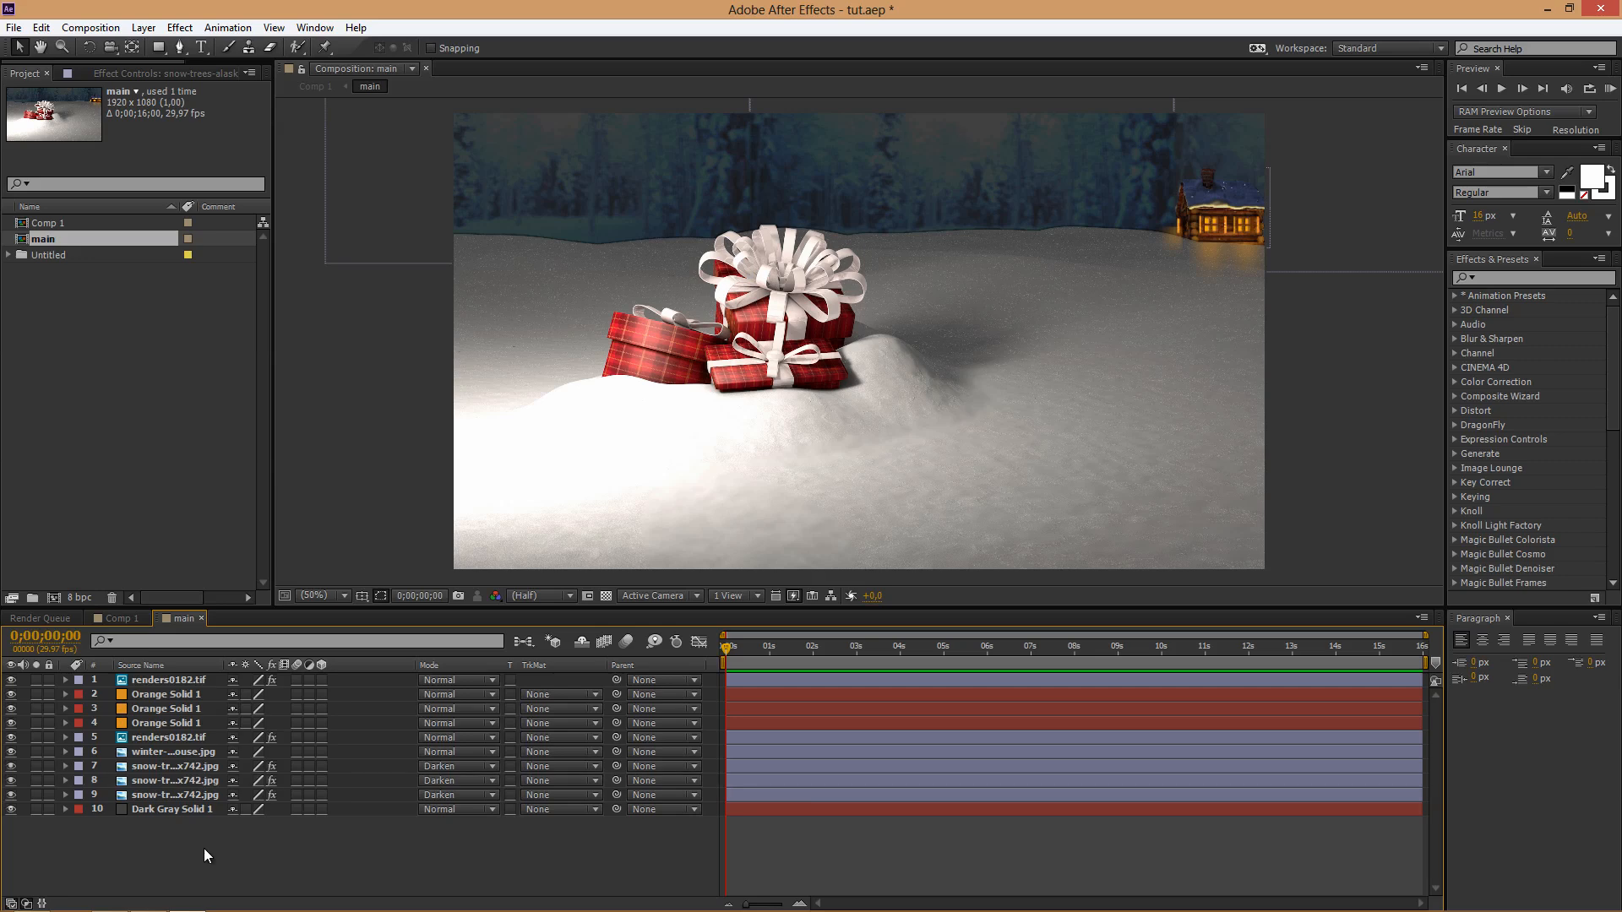
- Add a black solid layer named Particles to the main composition
right_click(205, 849)
mouse_move(360, 678)
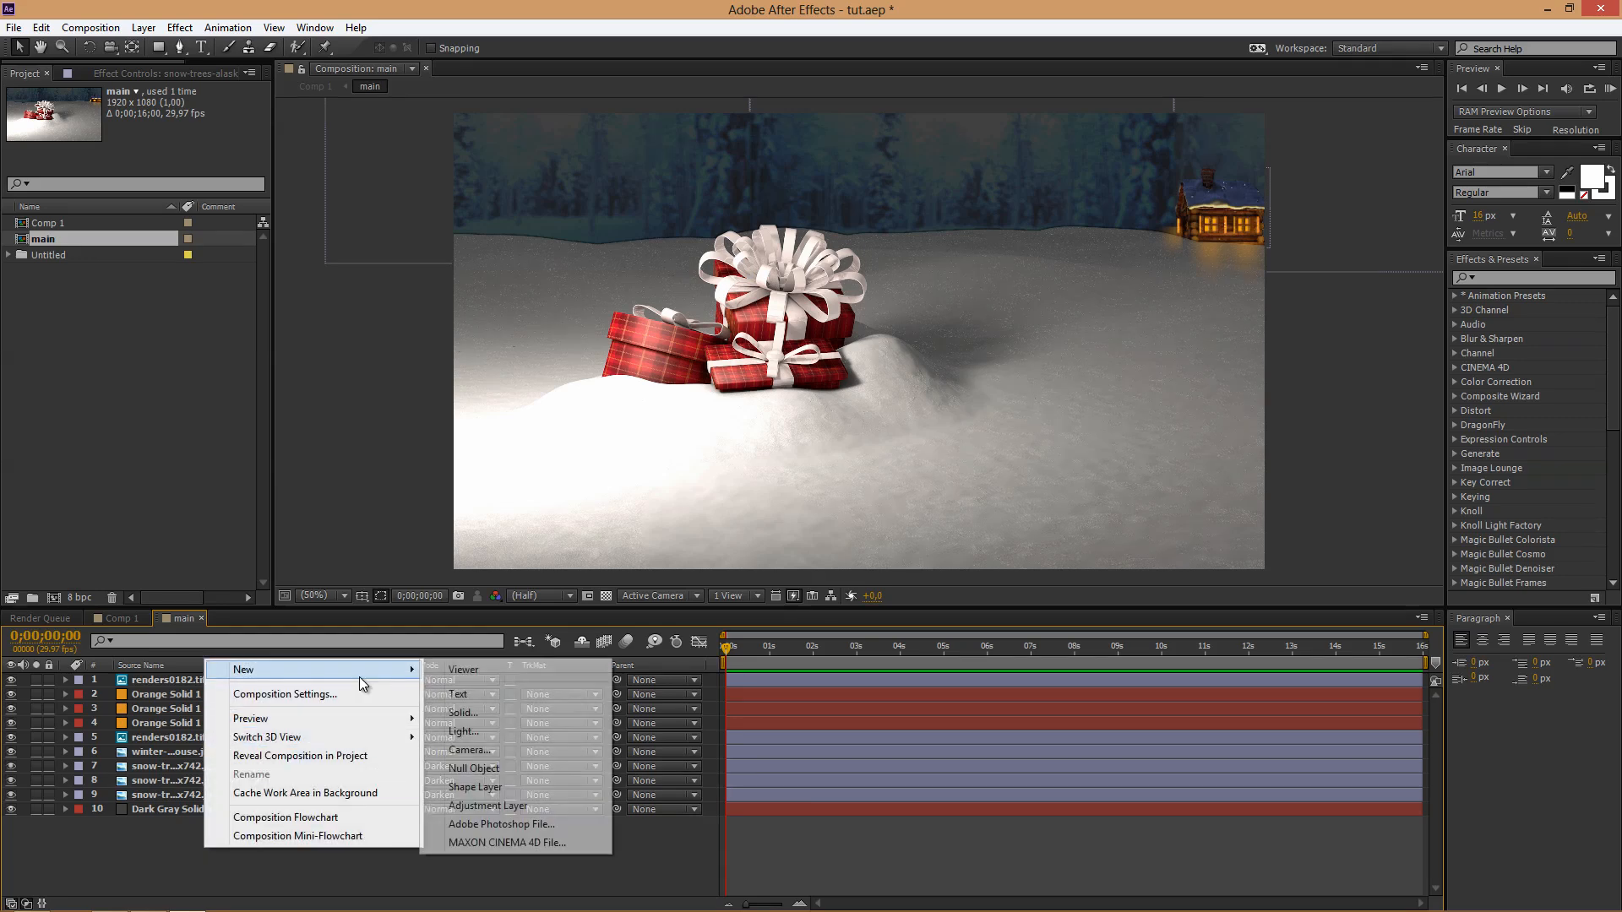
click(497, 716)
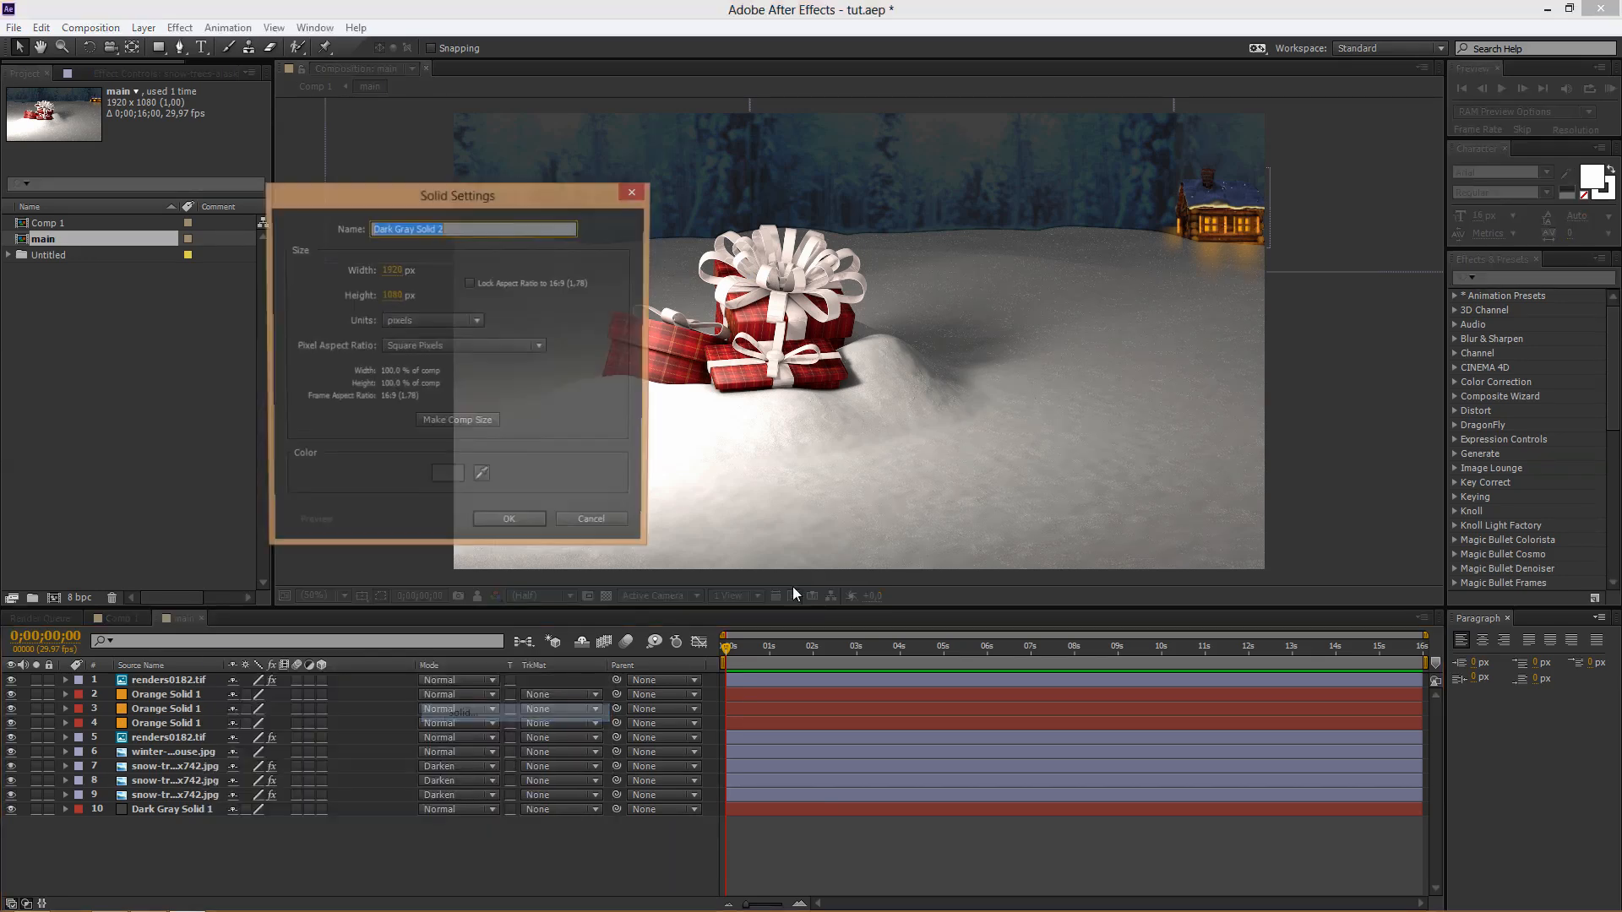
click(448, 478)
drag(1032, 397, 918, 559)
click(1384, 263)
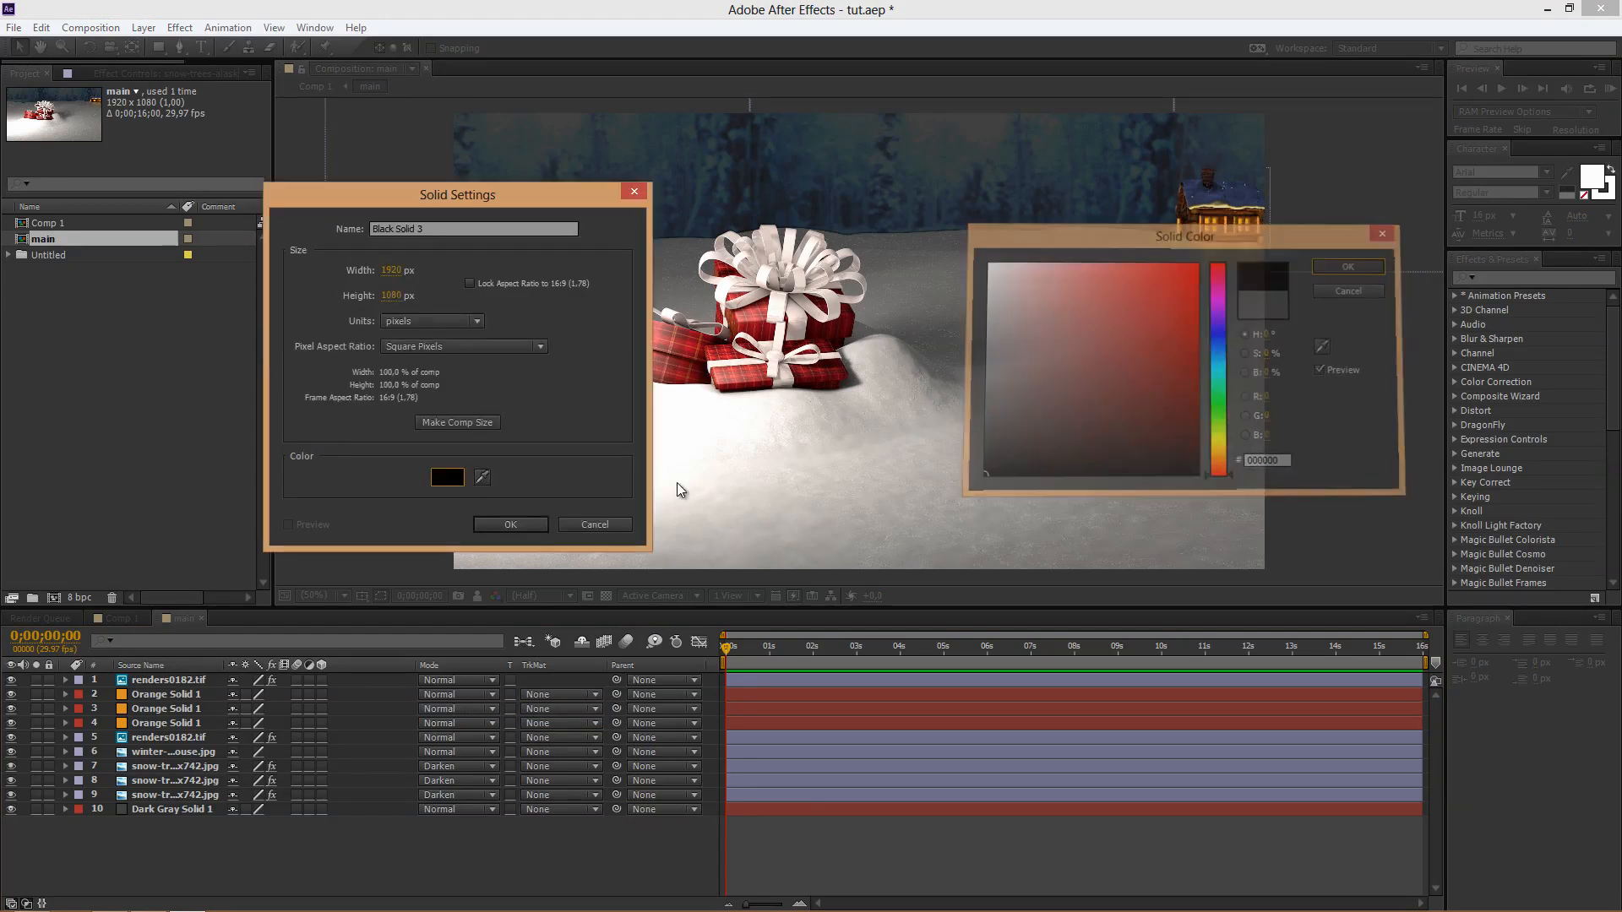
click(409, 228)
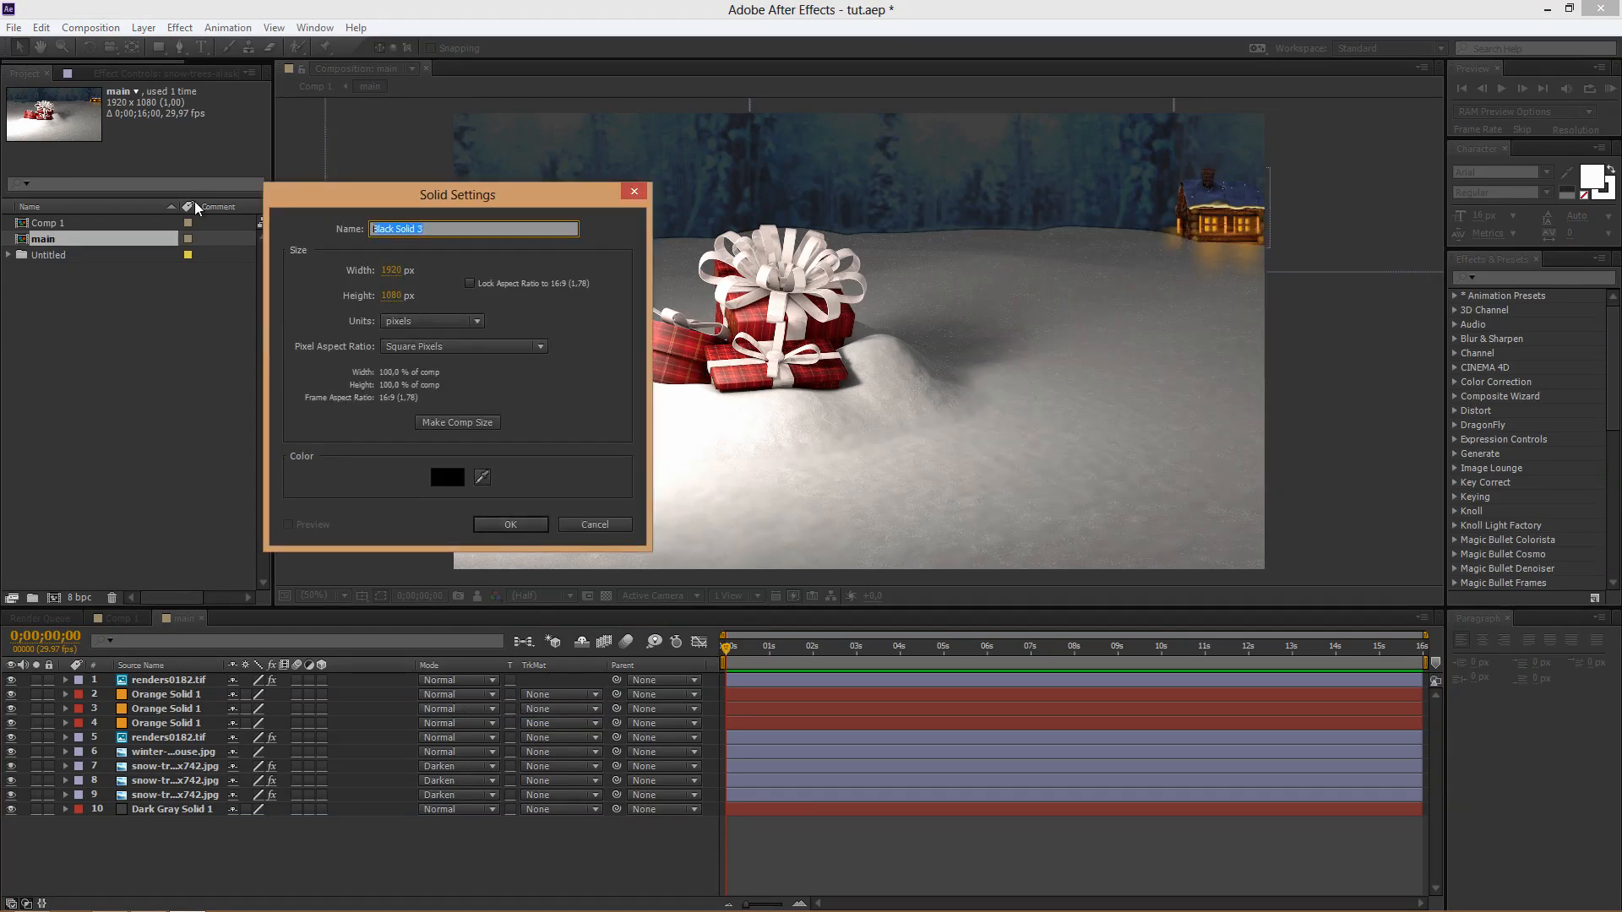
text(Particles)
key(Return)
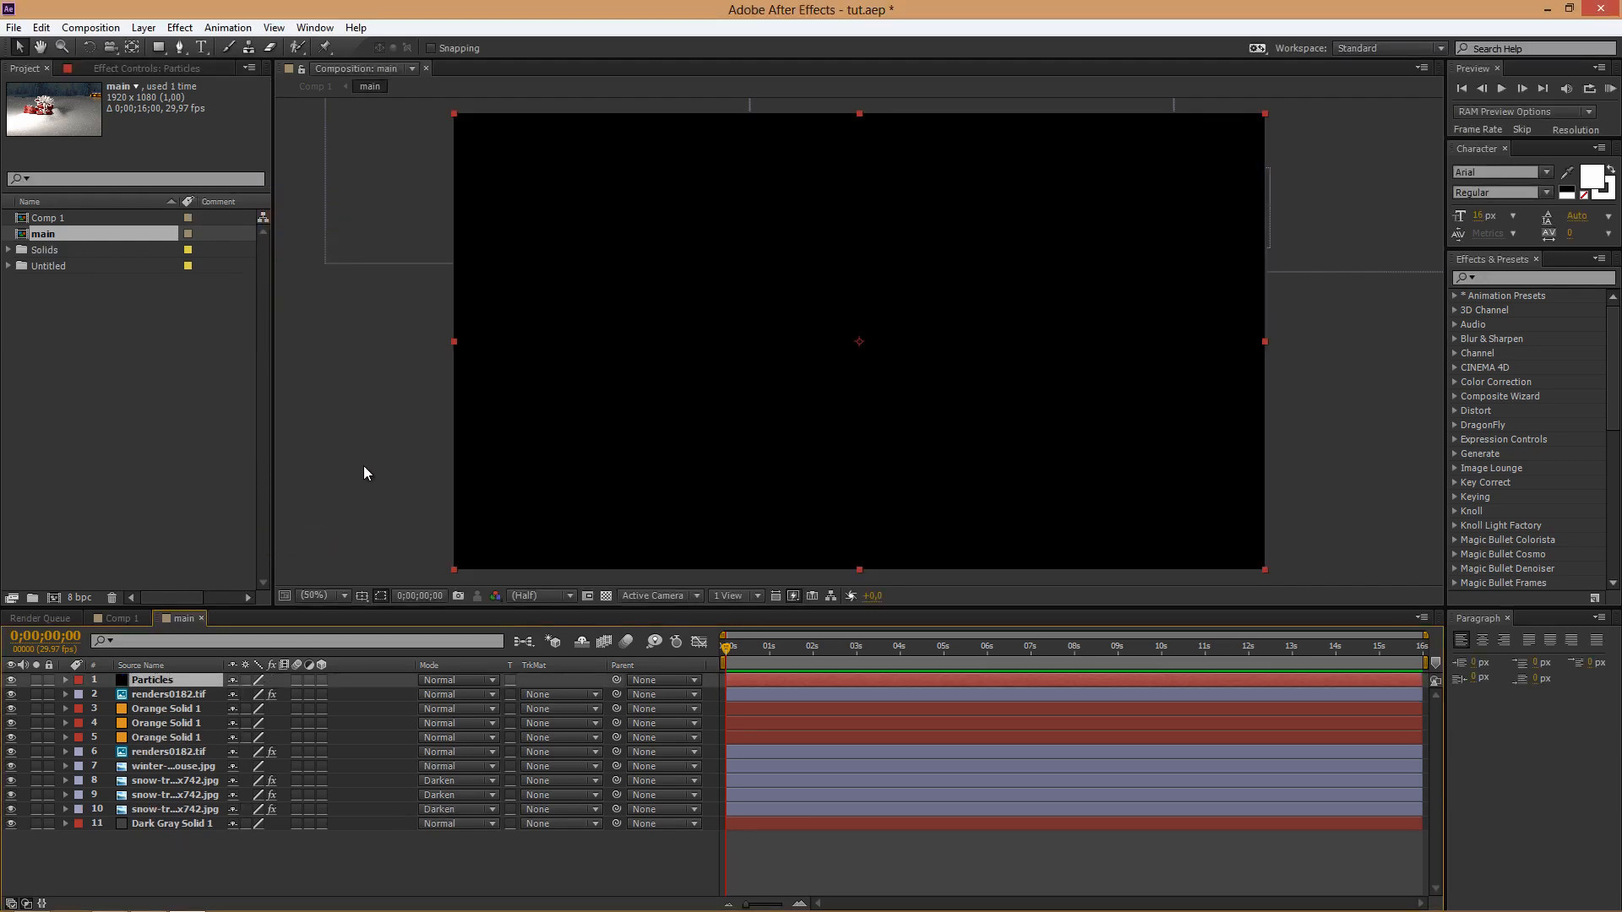
- Apply the Trapcode Particular effect to the Particles layer and place the layer directly above the winter house image
click(1484, 279)
text(parti)
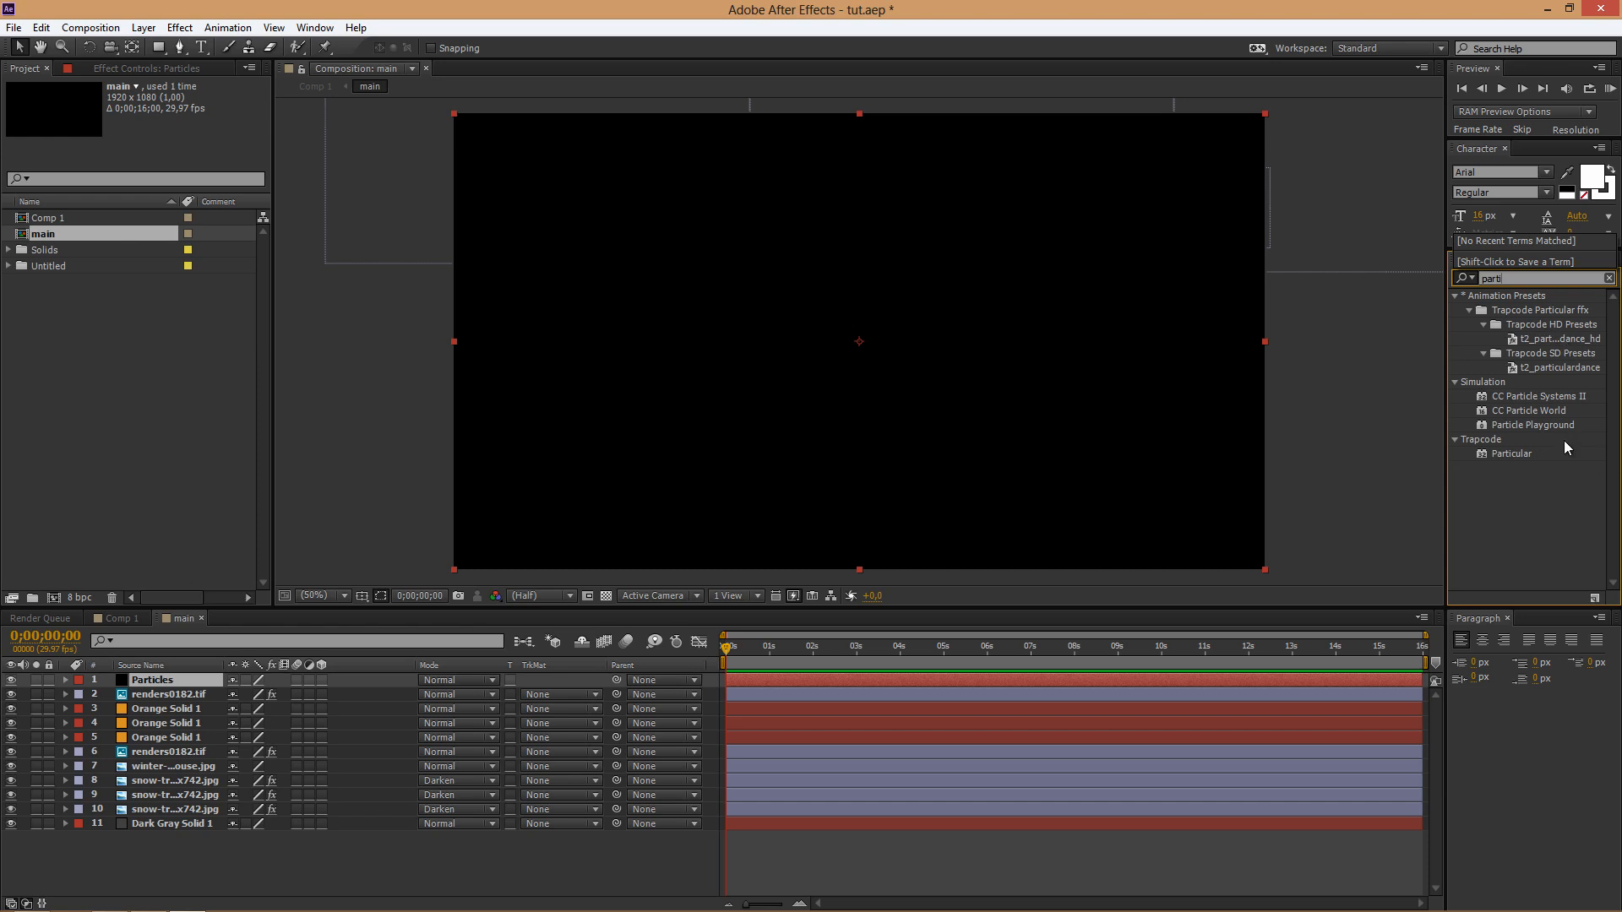
click(1533, 459)
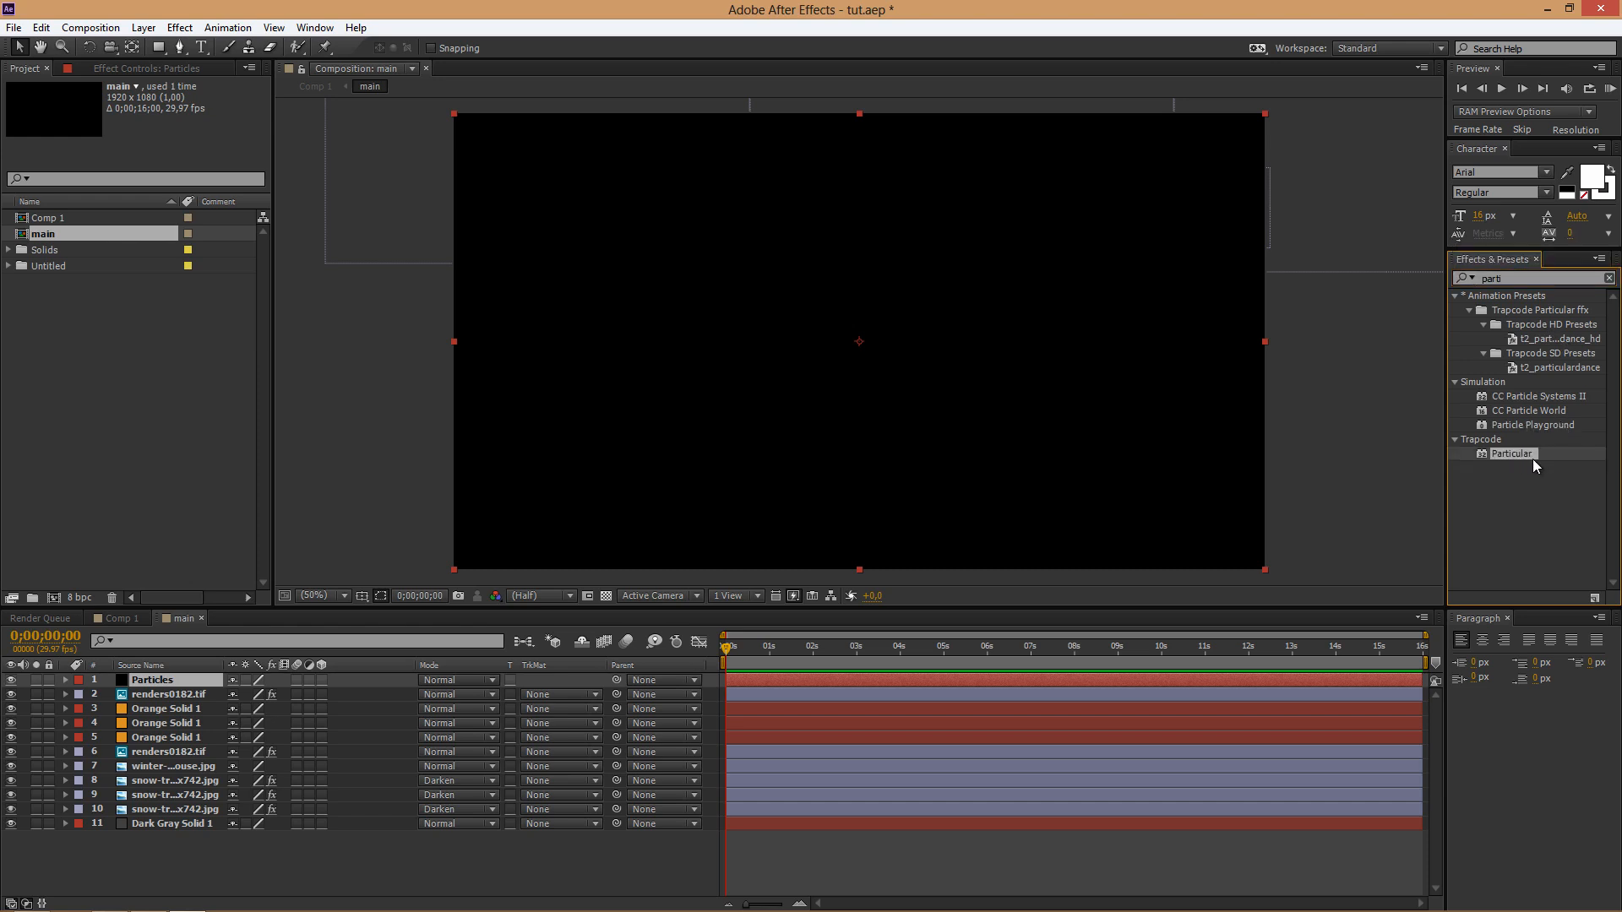
drag(1516, 456, 195, 682)
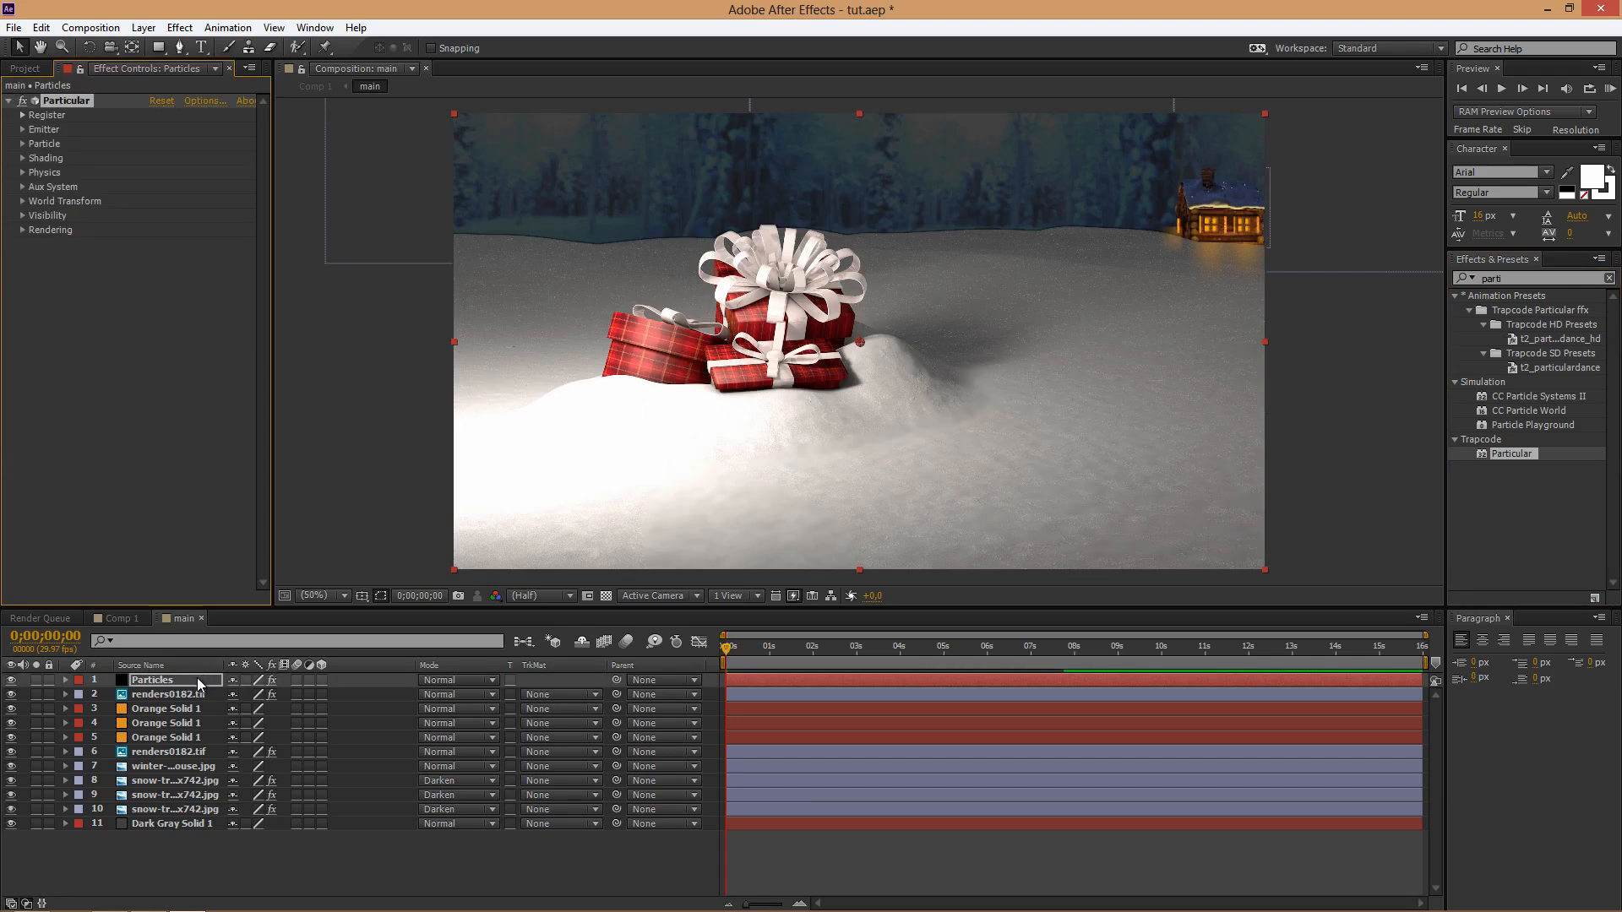
click(196, 679)
drag(192, 721, 180, 758)
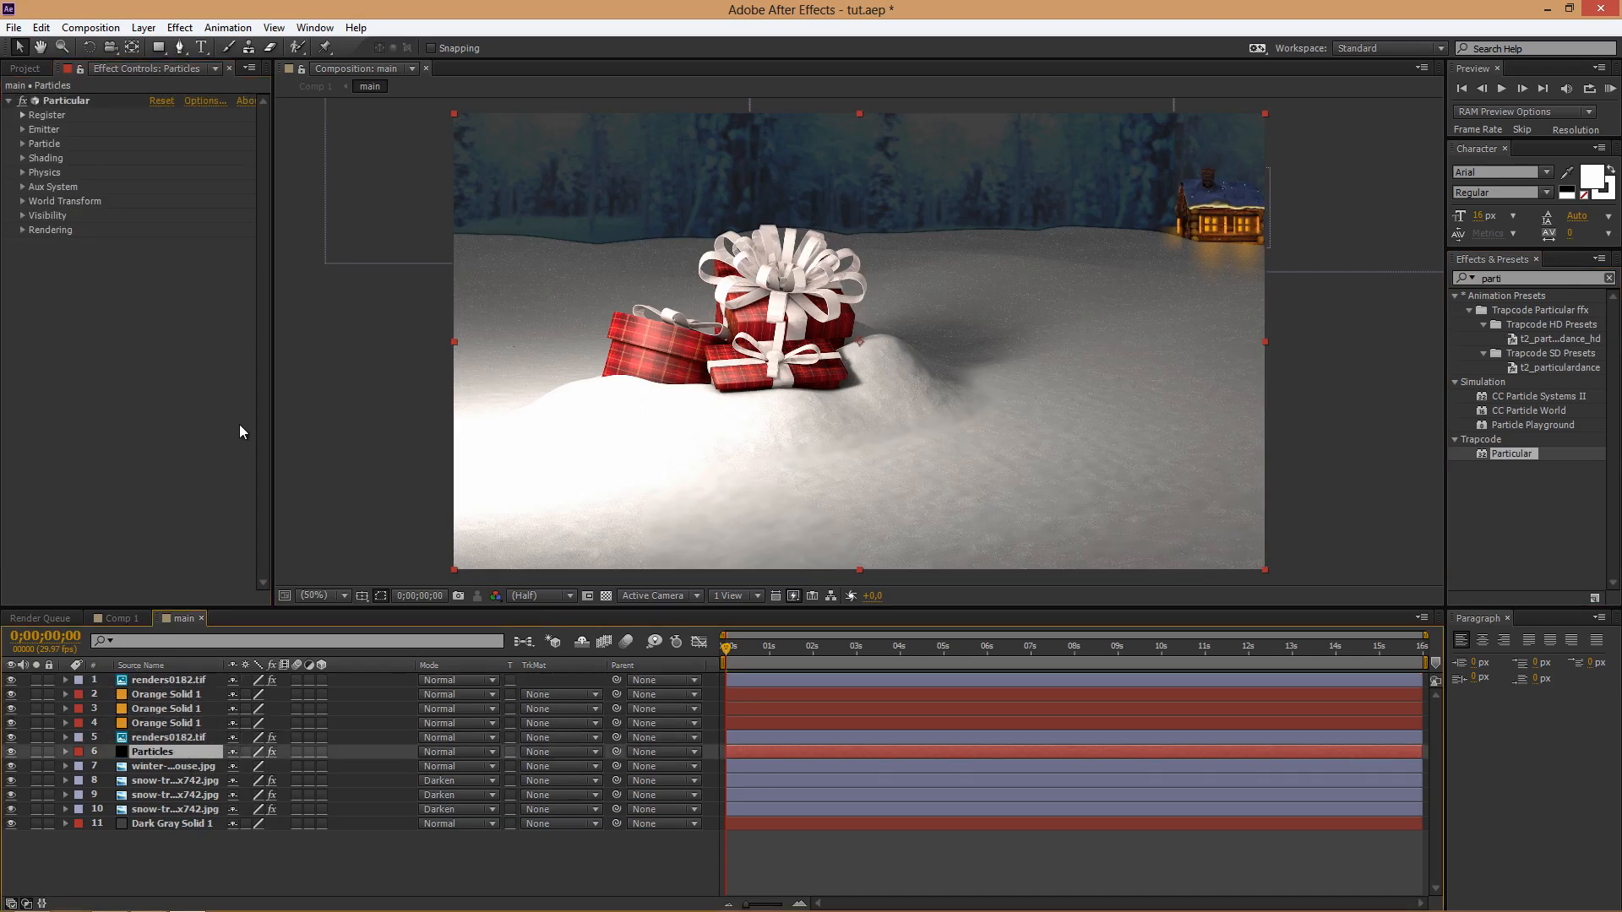
- Set Particular's emitter to 440 particles per second and its emitter type to Box
click(22, 129)
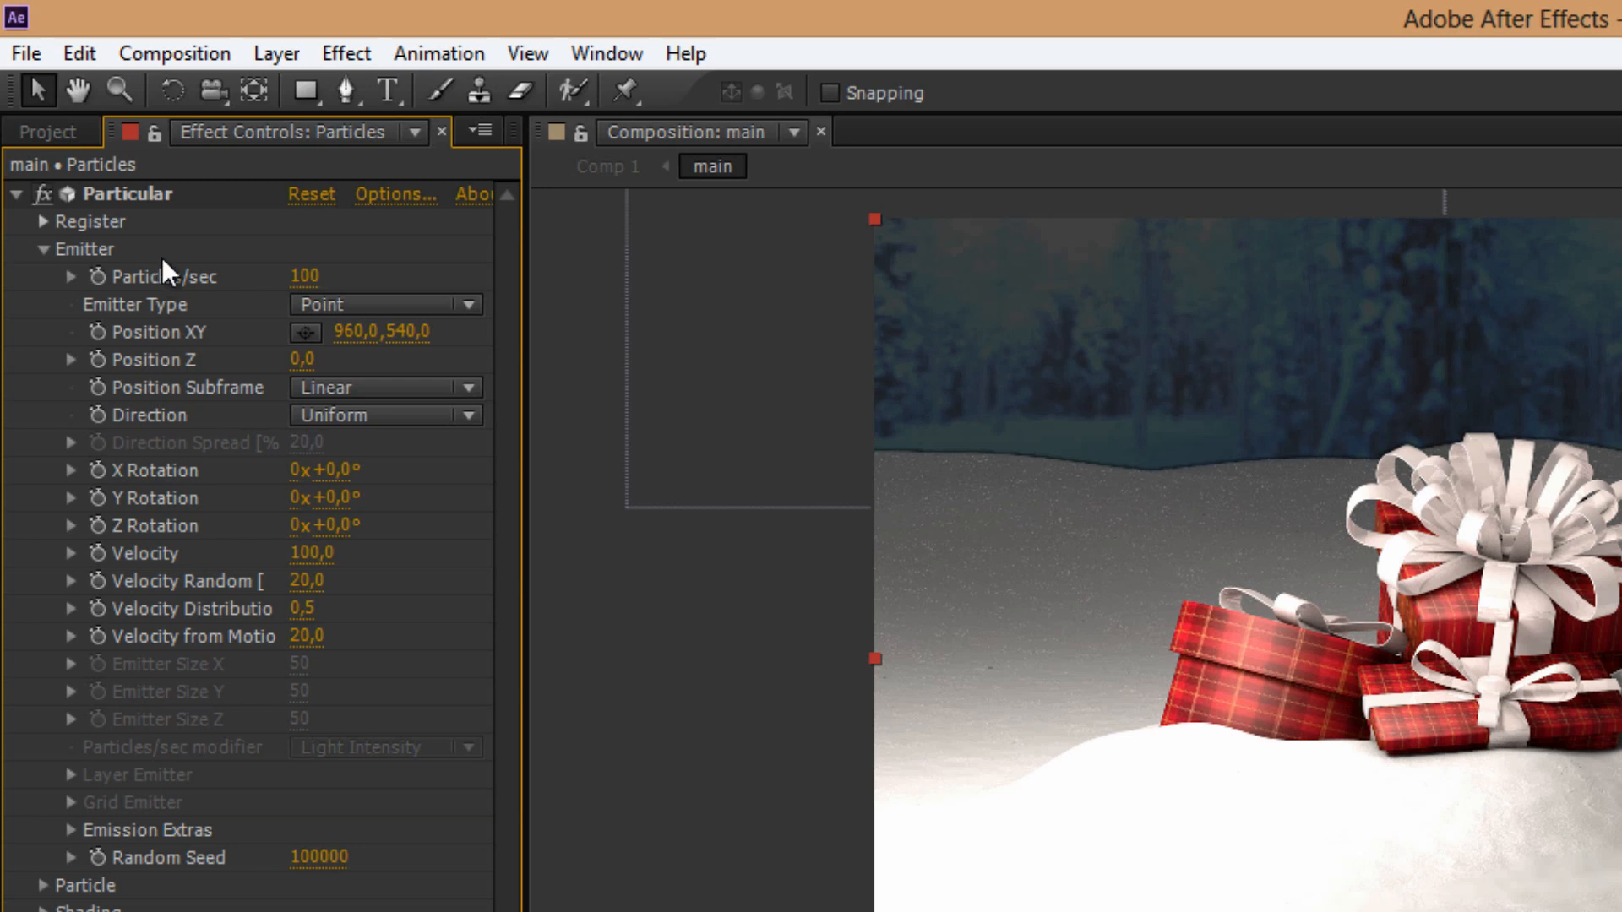
click(306, 277)
text(440)
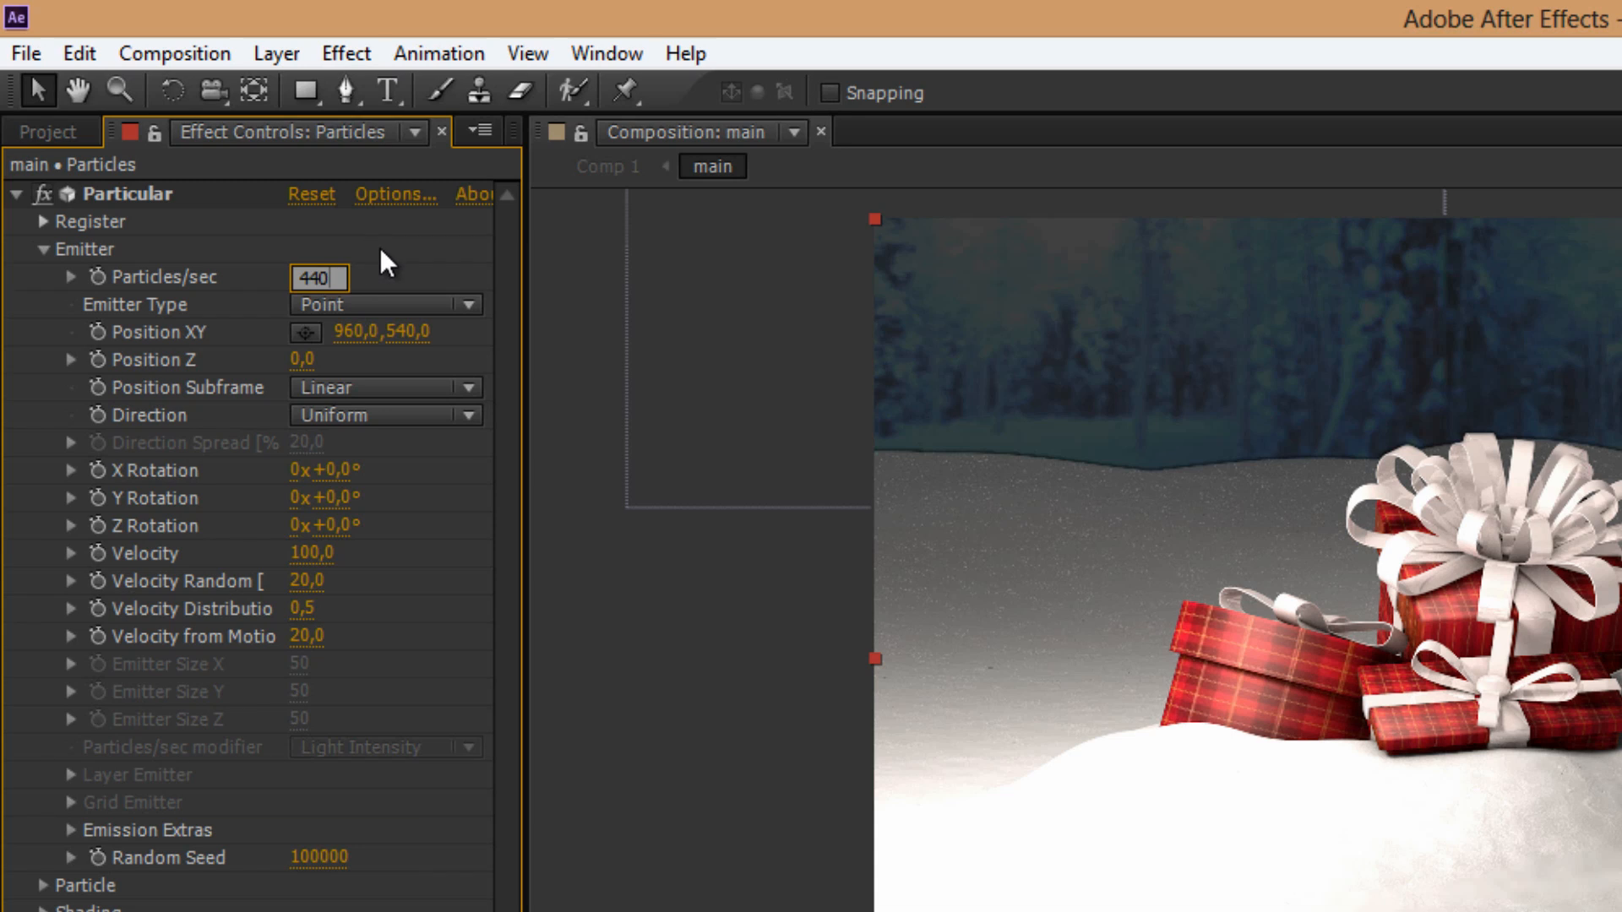
key(Return)
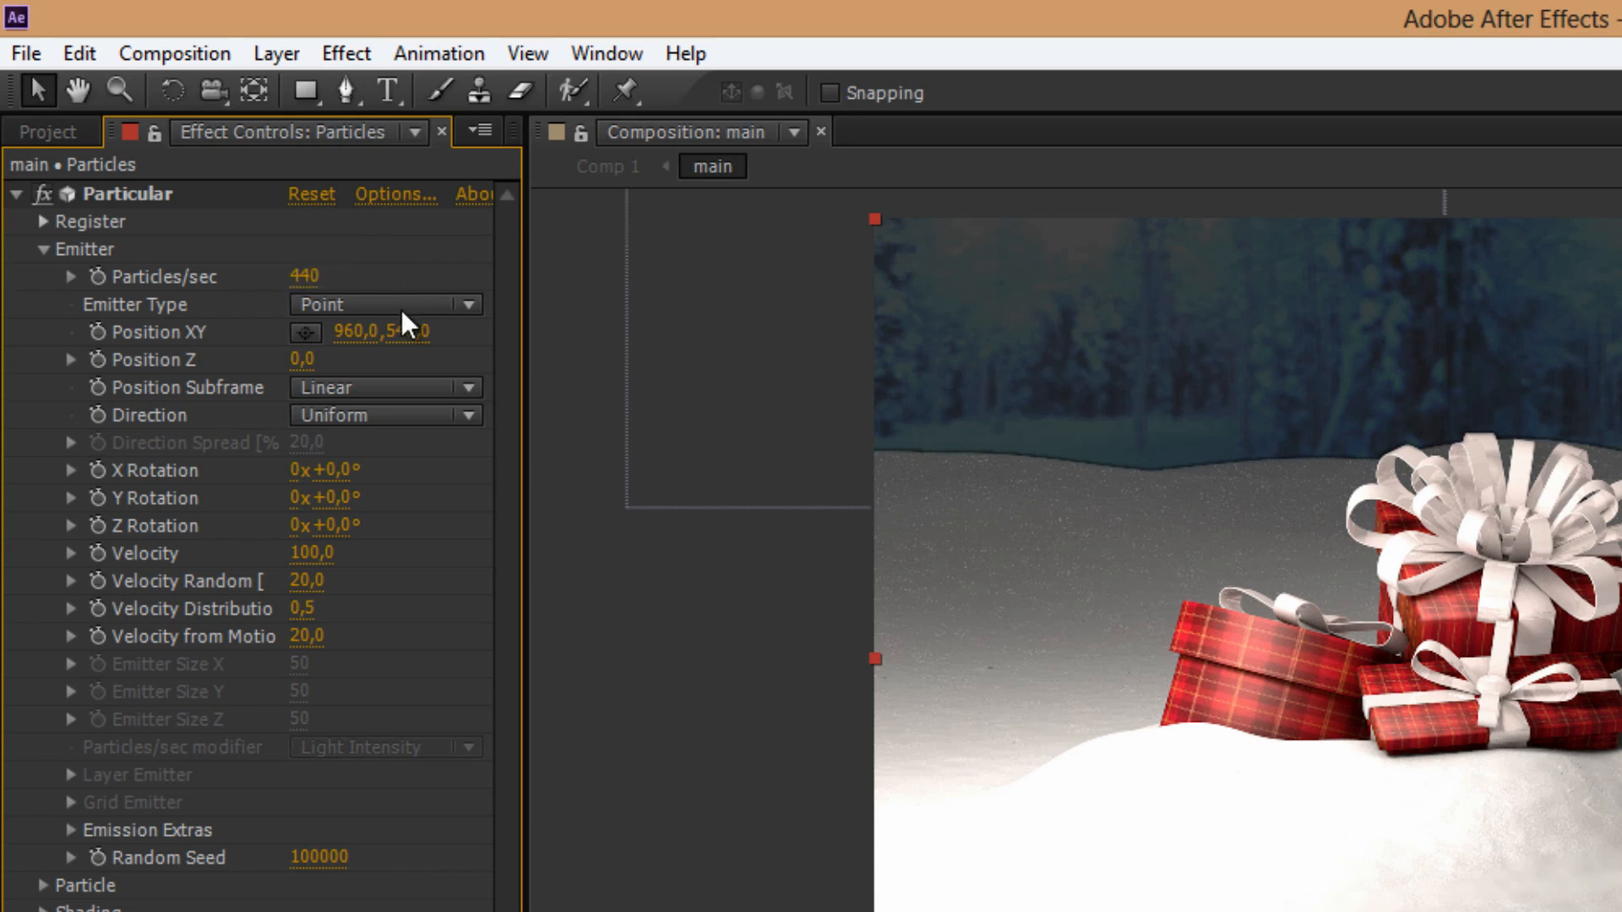
click(402, 309)
click(373, 377)
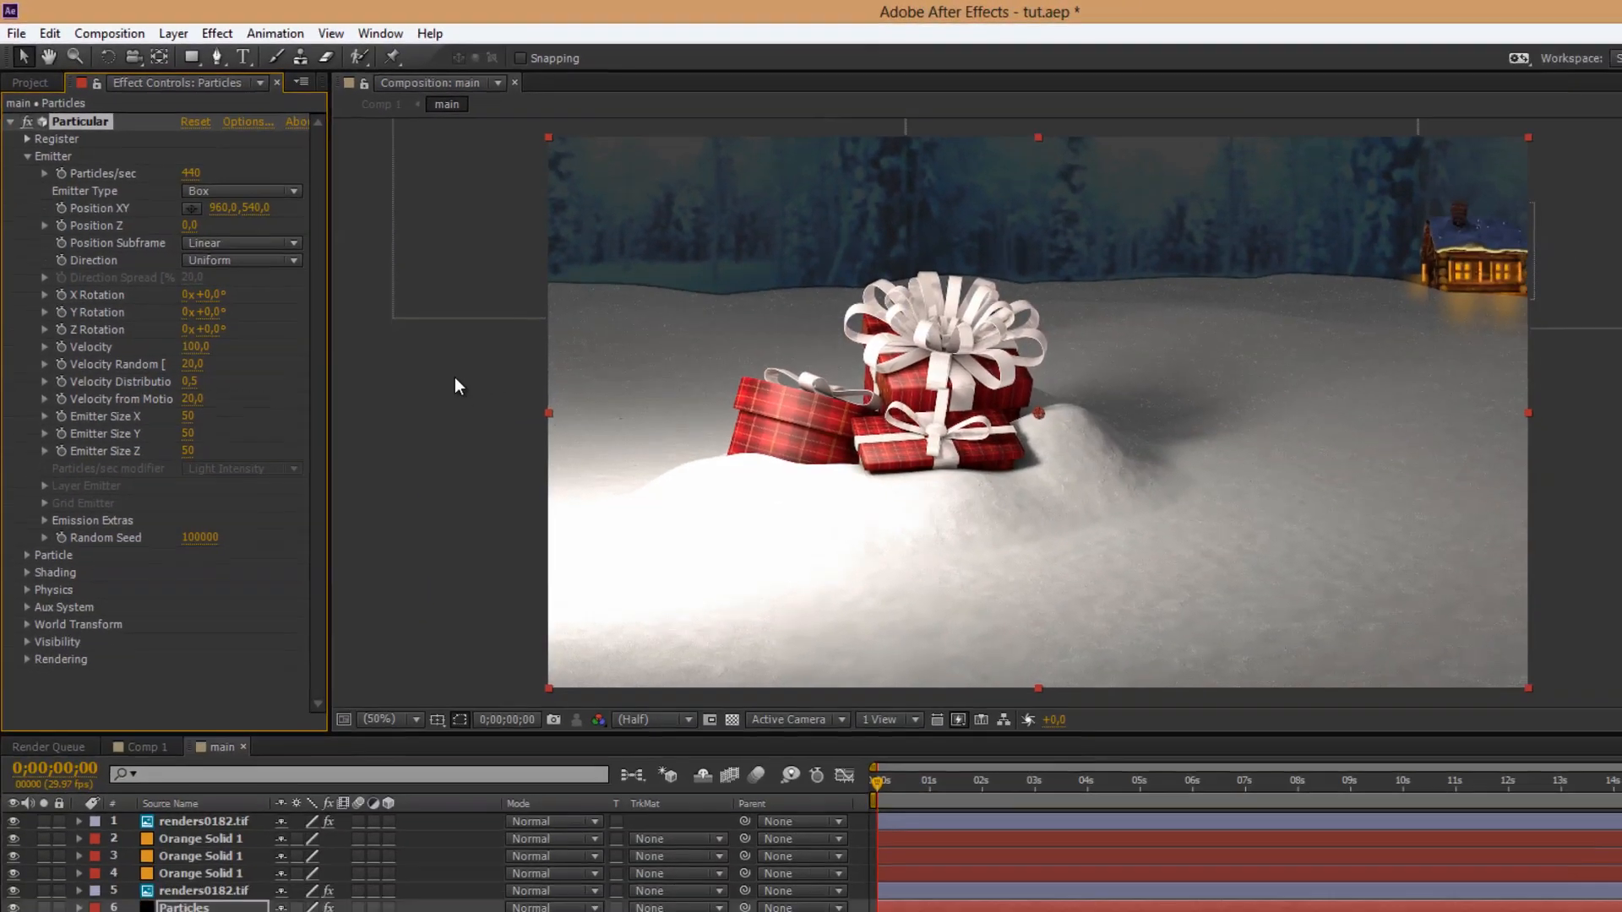
- Set the emitter's Position XY to 1344, -40 so it sits just above the frame
key(comma)
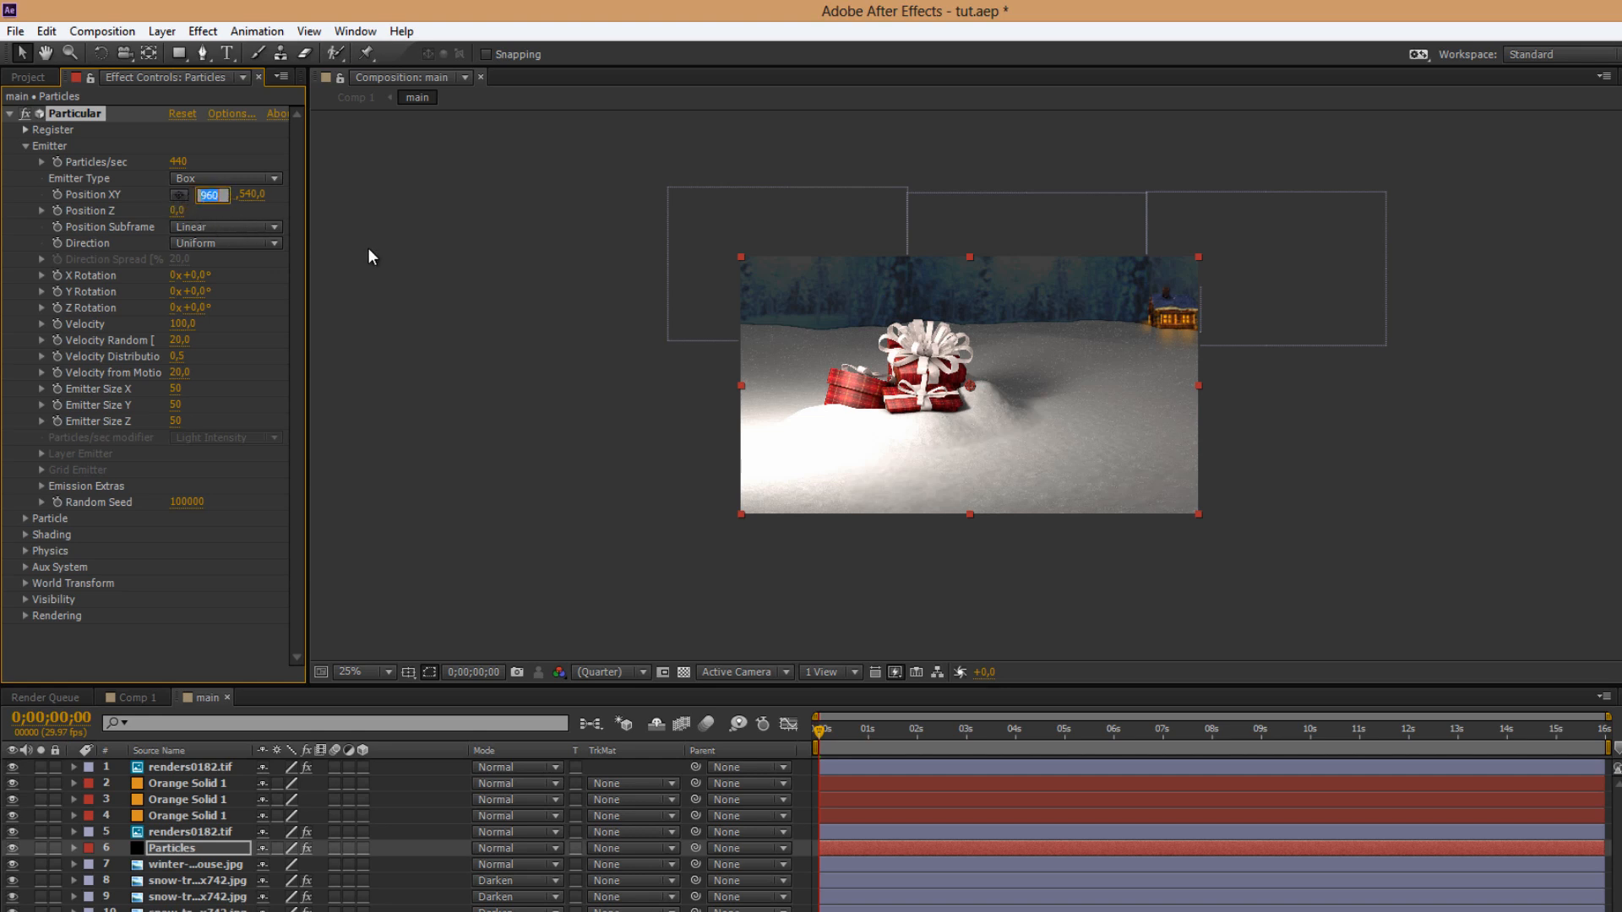
text(1344)
key(Return)
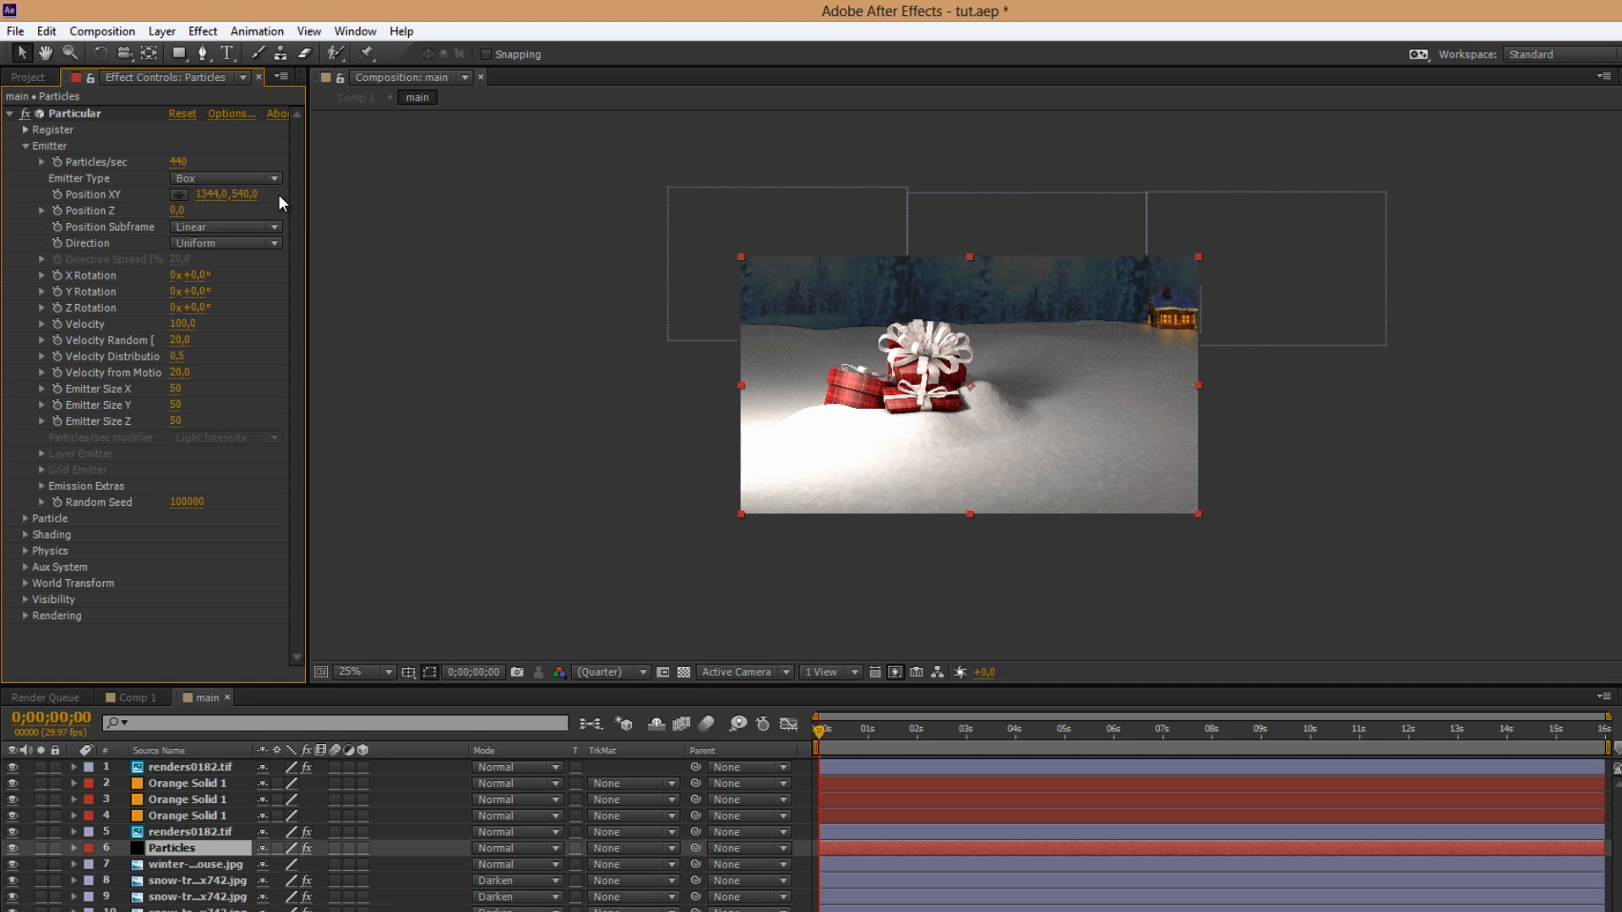
click(246, 194)
text(-40)
click(178, 194)
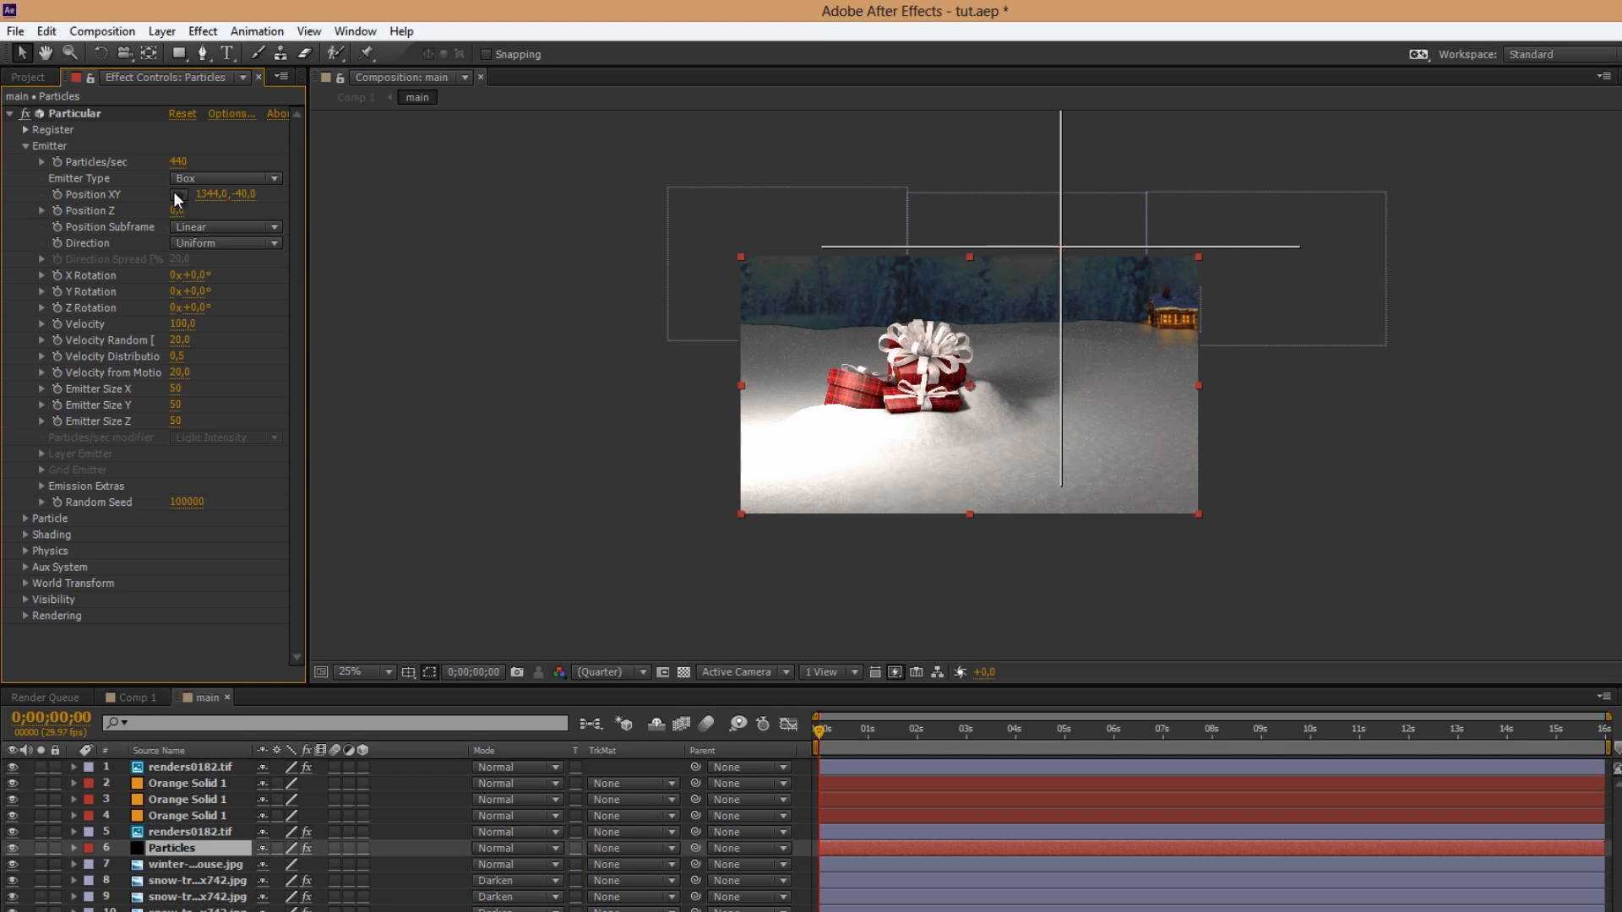
click(177, 197)
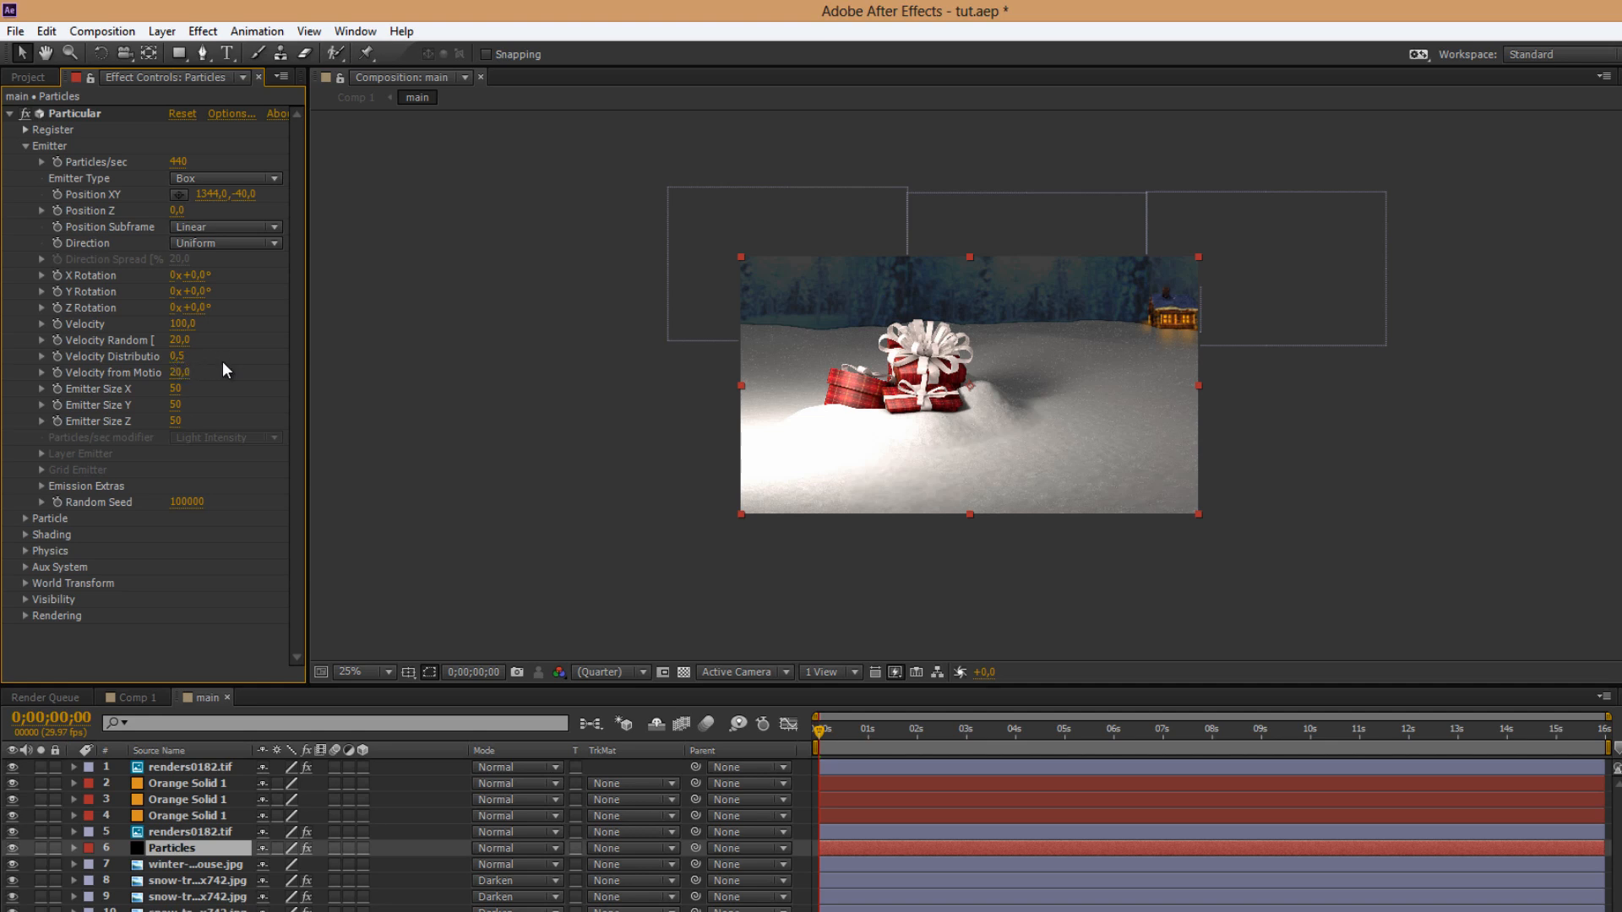
- Set Emitter Size X to 2455 and Emitter Size Z to 3687, and preview the particles at 0;00;03;16
click(176, 391)
text(2455)
click(178, 422)
text(2)
text(687)
key(Return)
click(902, 725)
drag(917, 732, 993, 731)
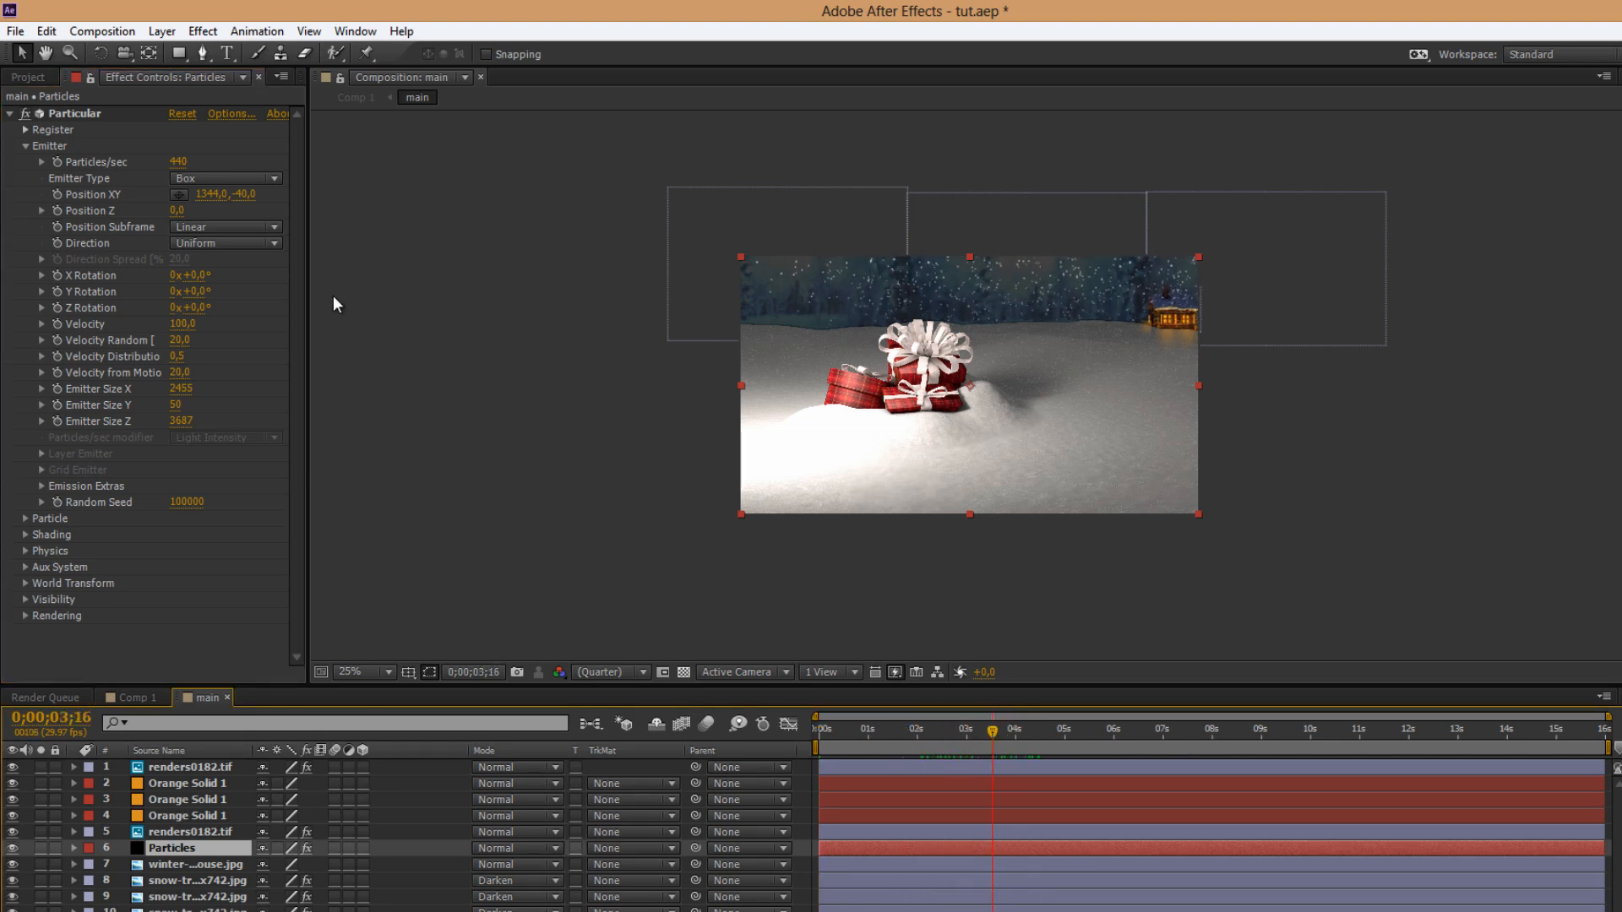
- Check the emitter's centre point and vary Emitter Size X, reducing it to 1588
click(180, 195)
click(180, 196)
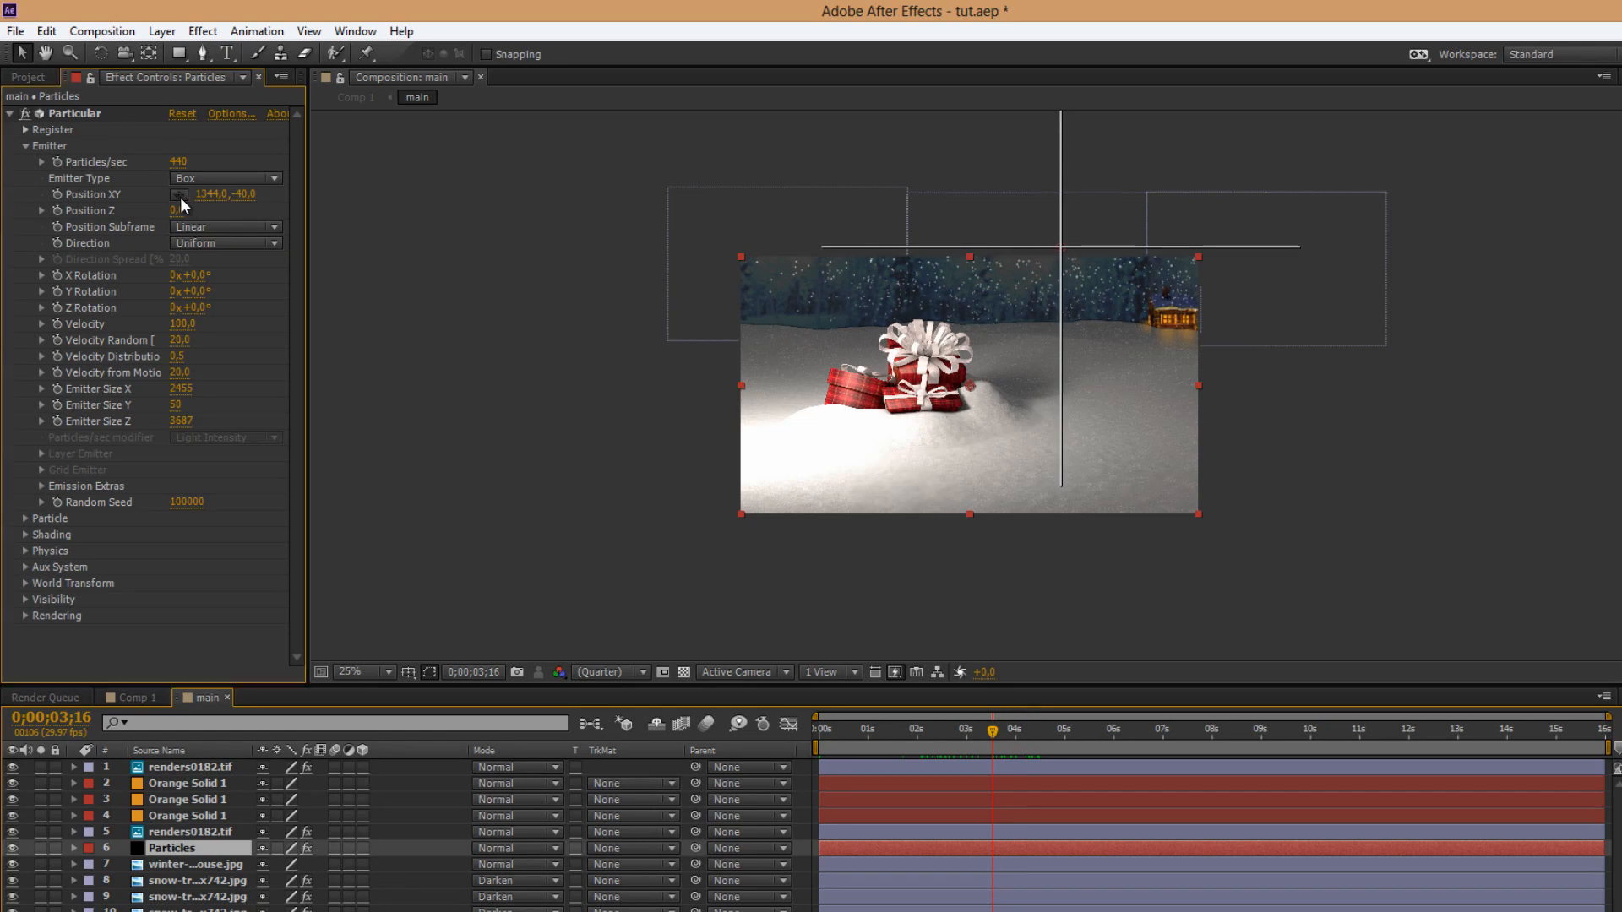
drag(177, 387, 298, 390)
drag(190, 393, 8, 415)
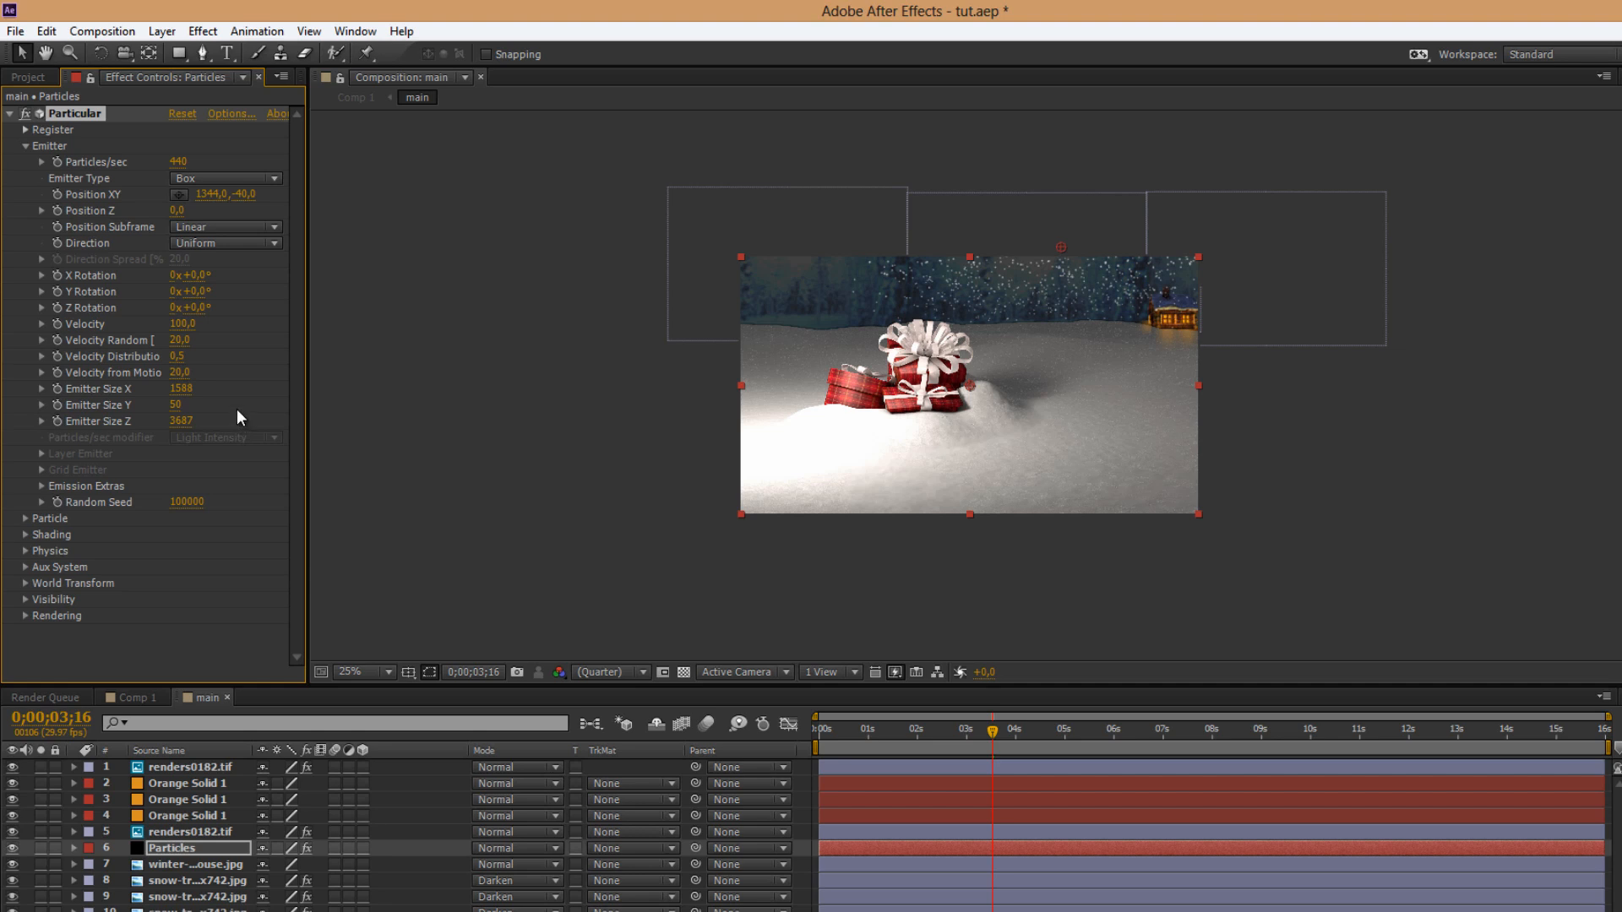
- Undo the recent Emitter Size X changes back to 2038, and try a different Emitter Size Z before reverting it
key(ctrl+z)
key(ctrl+z)
drag(180, 420, 431, 383)
key(ctrl+z)
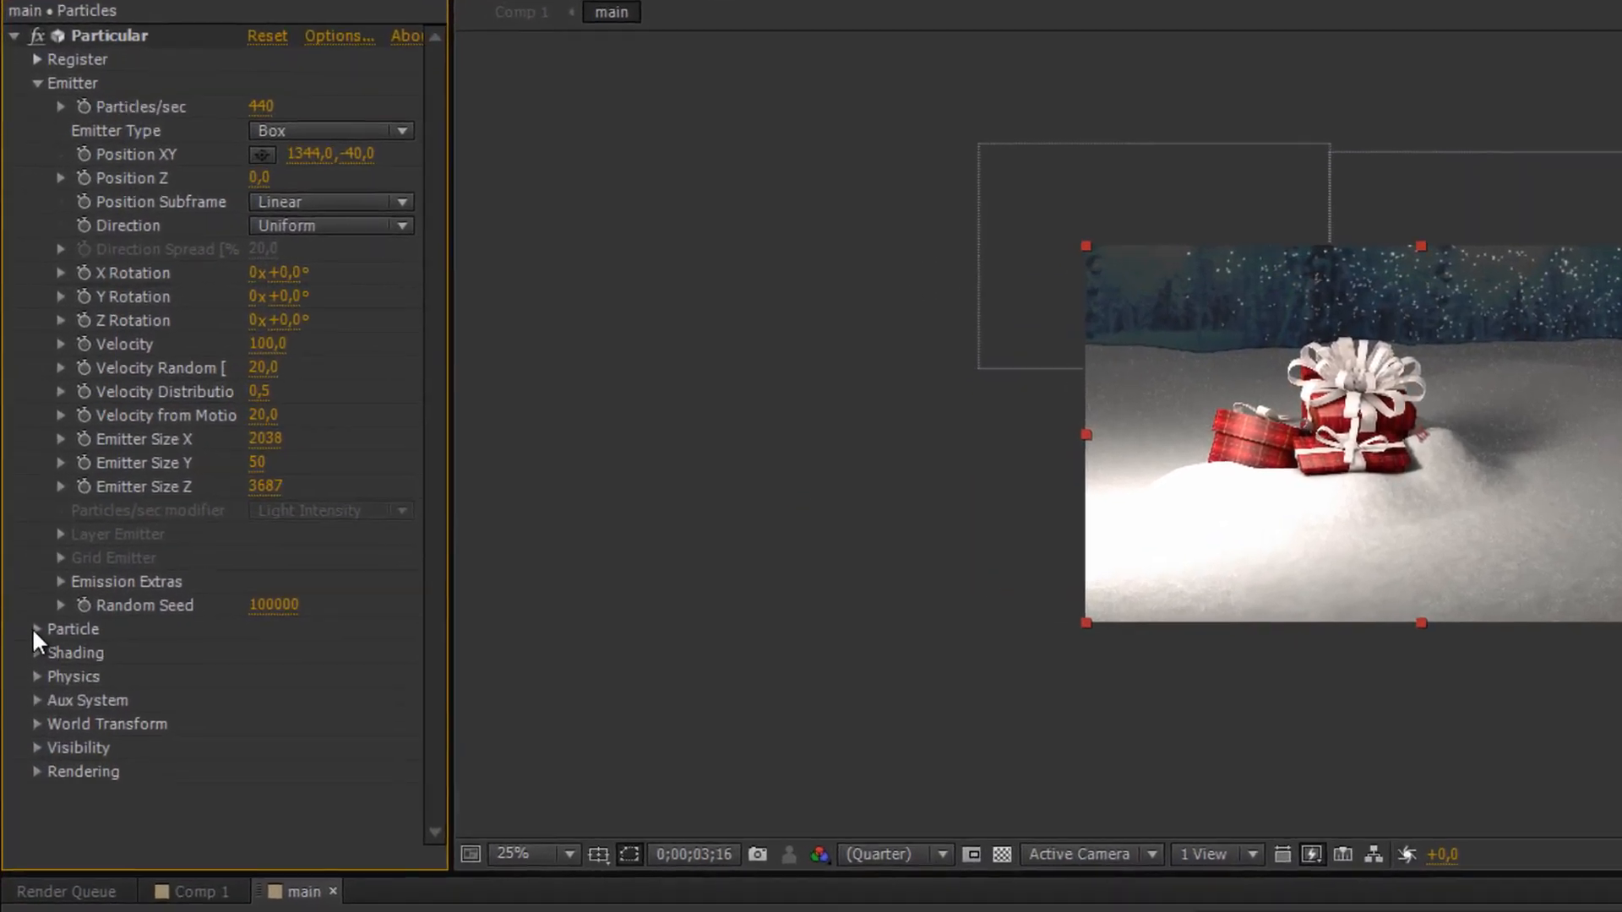
- Set the particle Life to 5 seconds in Particular's Particle settings
click(25, 519)
scroll(59, 473, down, 2)
scroll(128, 581, down, 2)
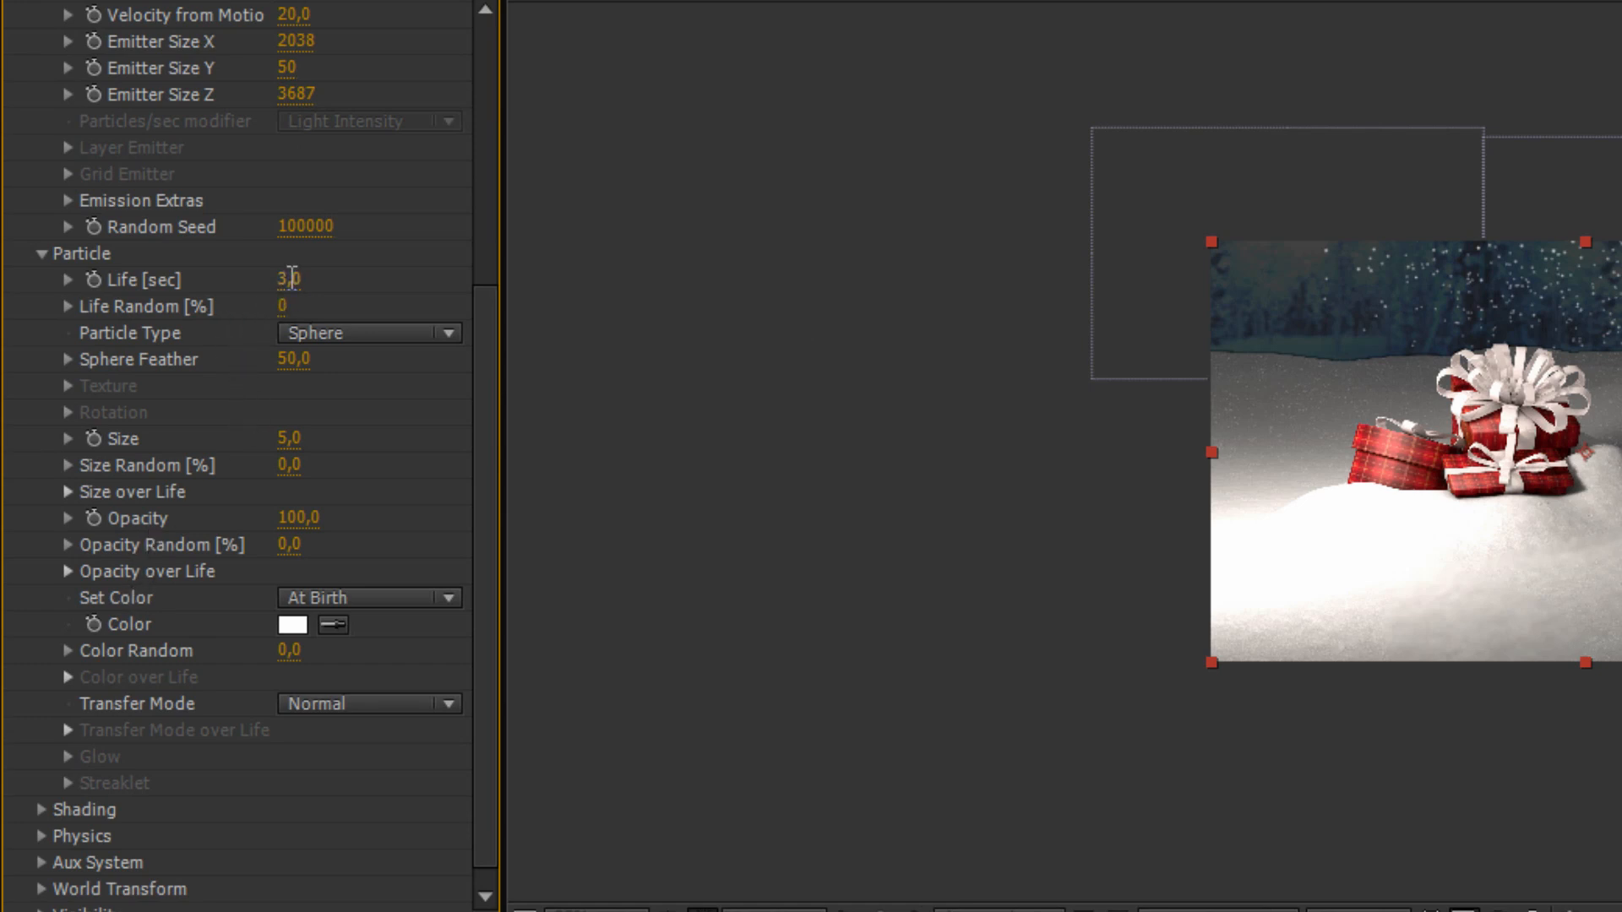
click(291, 279)
text(5)
key(Return)
- Set Gravity to 100 in Particular's Physics settings, keeping the Air physics model
click(40, 837)
scroll(279, 703, down, 3)
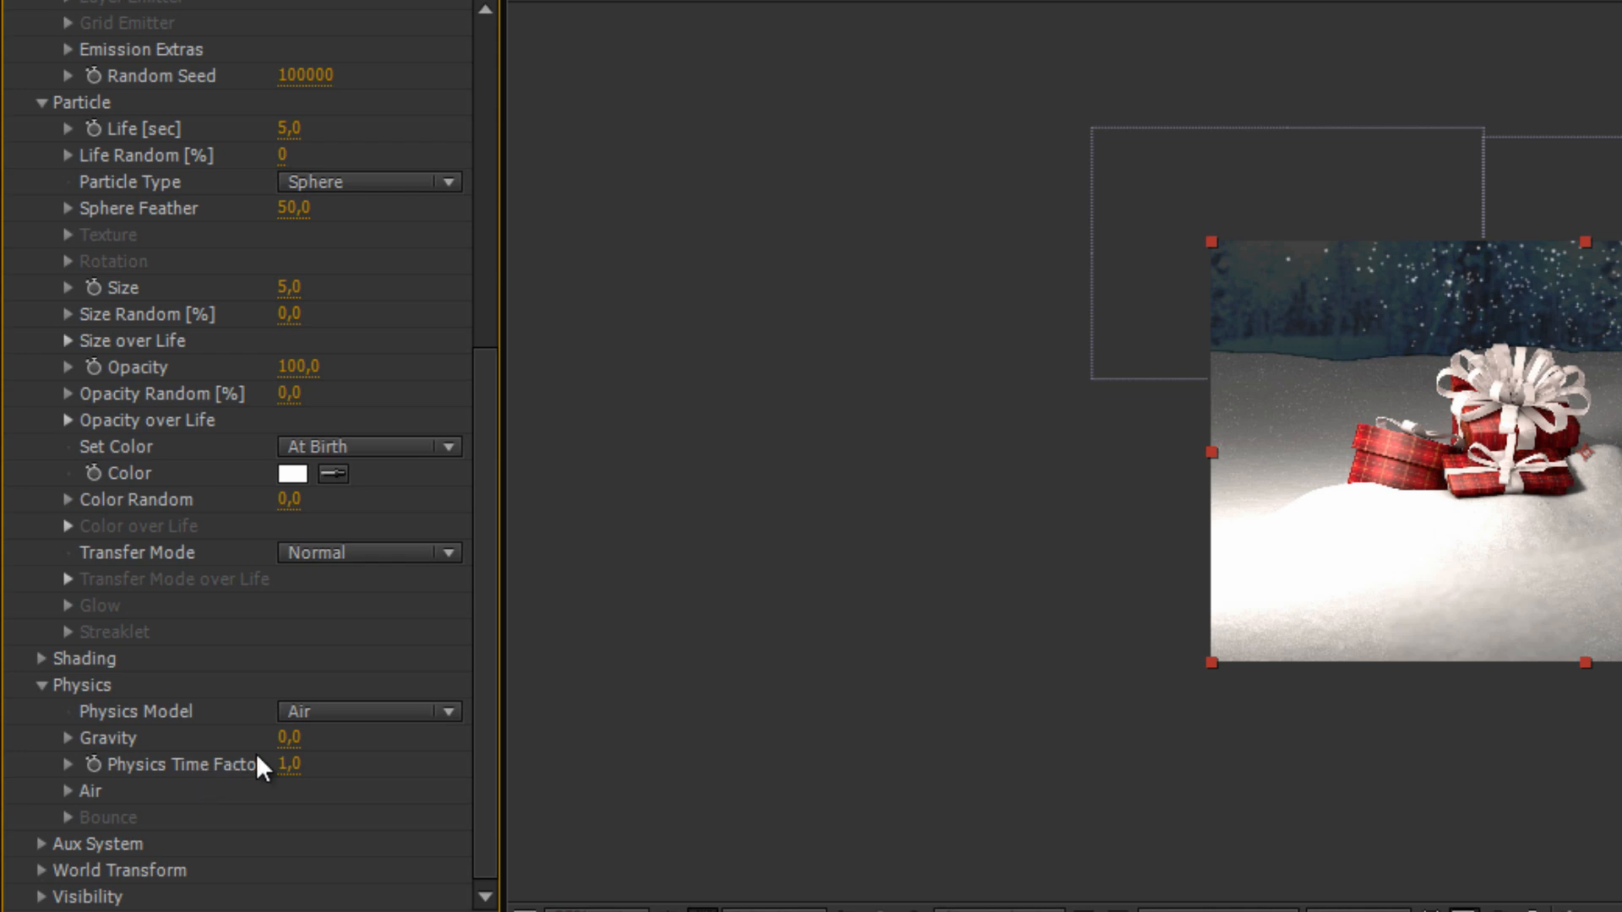
click(291, 737)
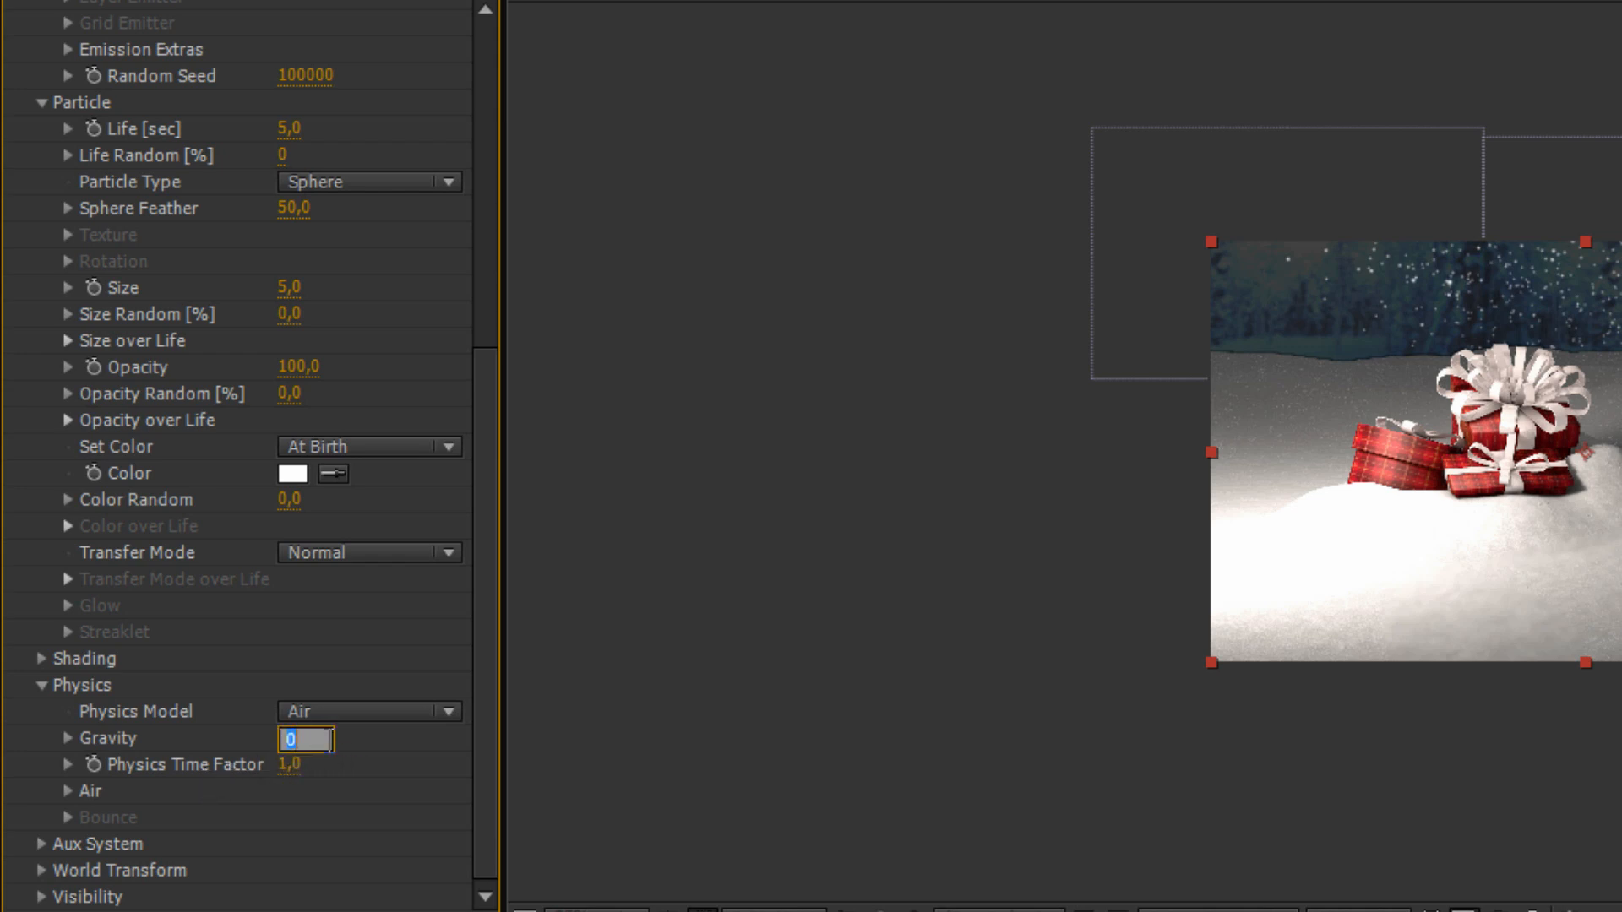
text(100)
key(Return)
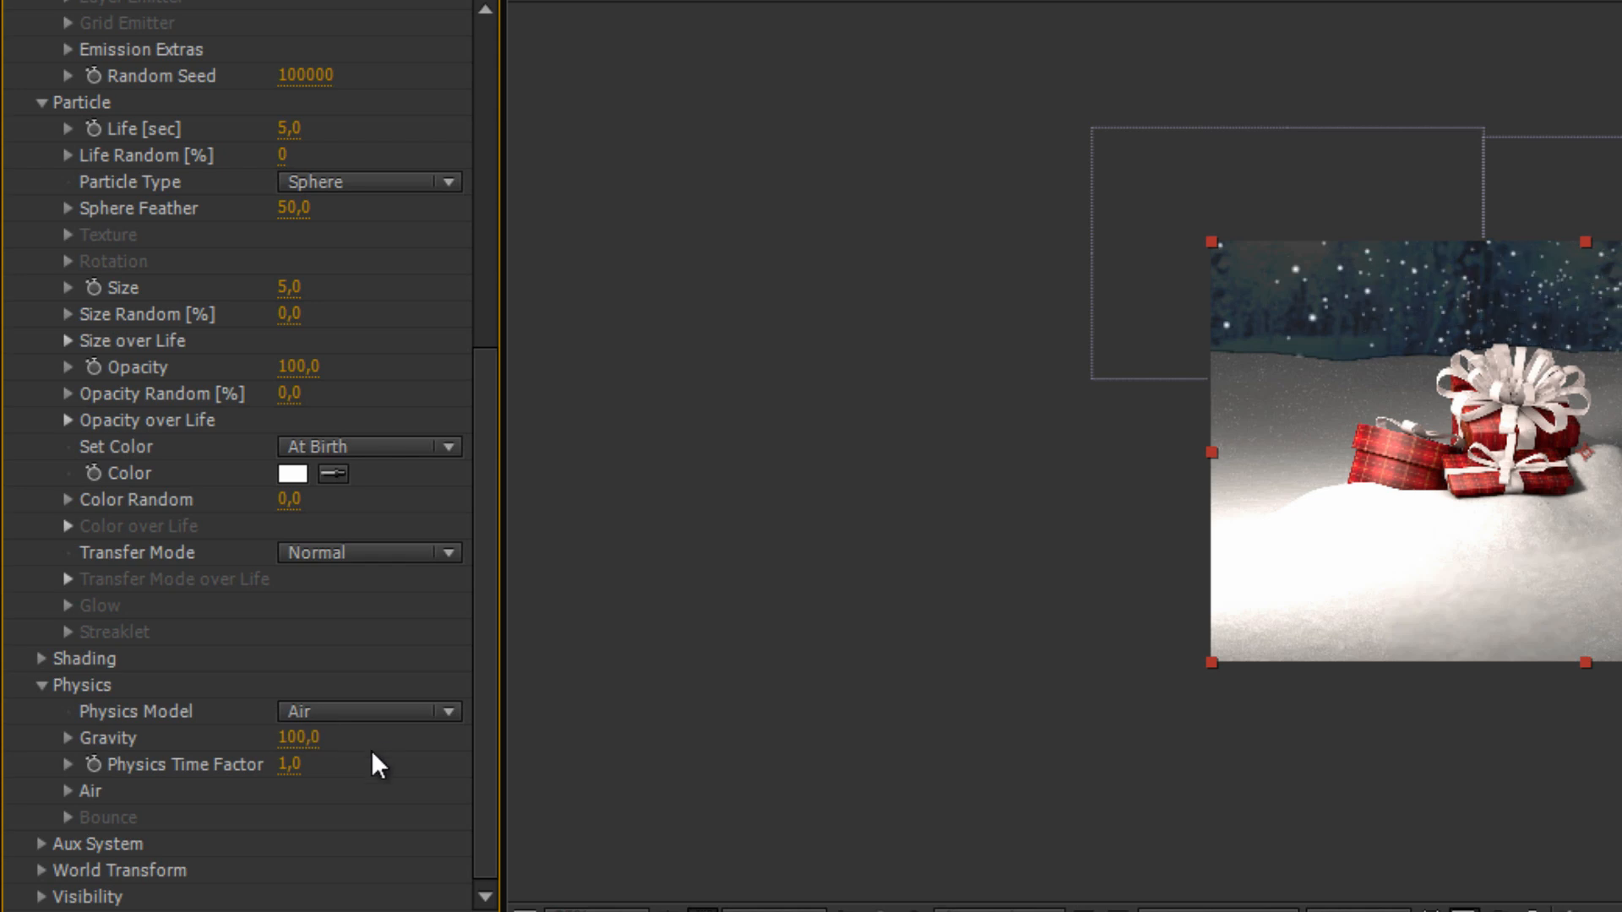
- Set Spin Amplitude to 252 in the Air section of Particular's Physics settings
click(68, 791)
scroll(69, 791, down, 5)
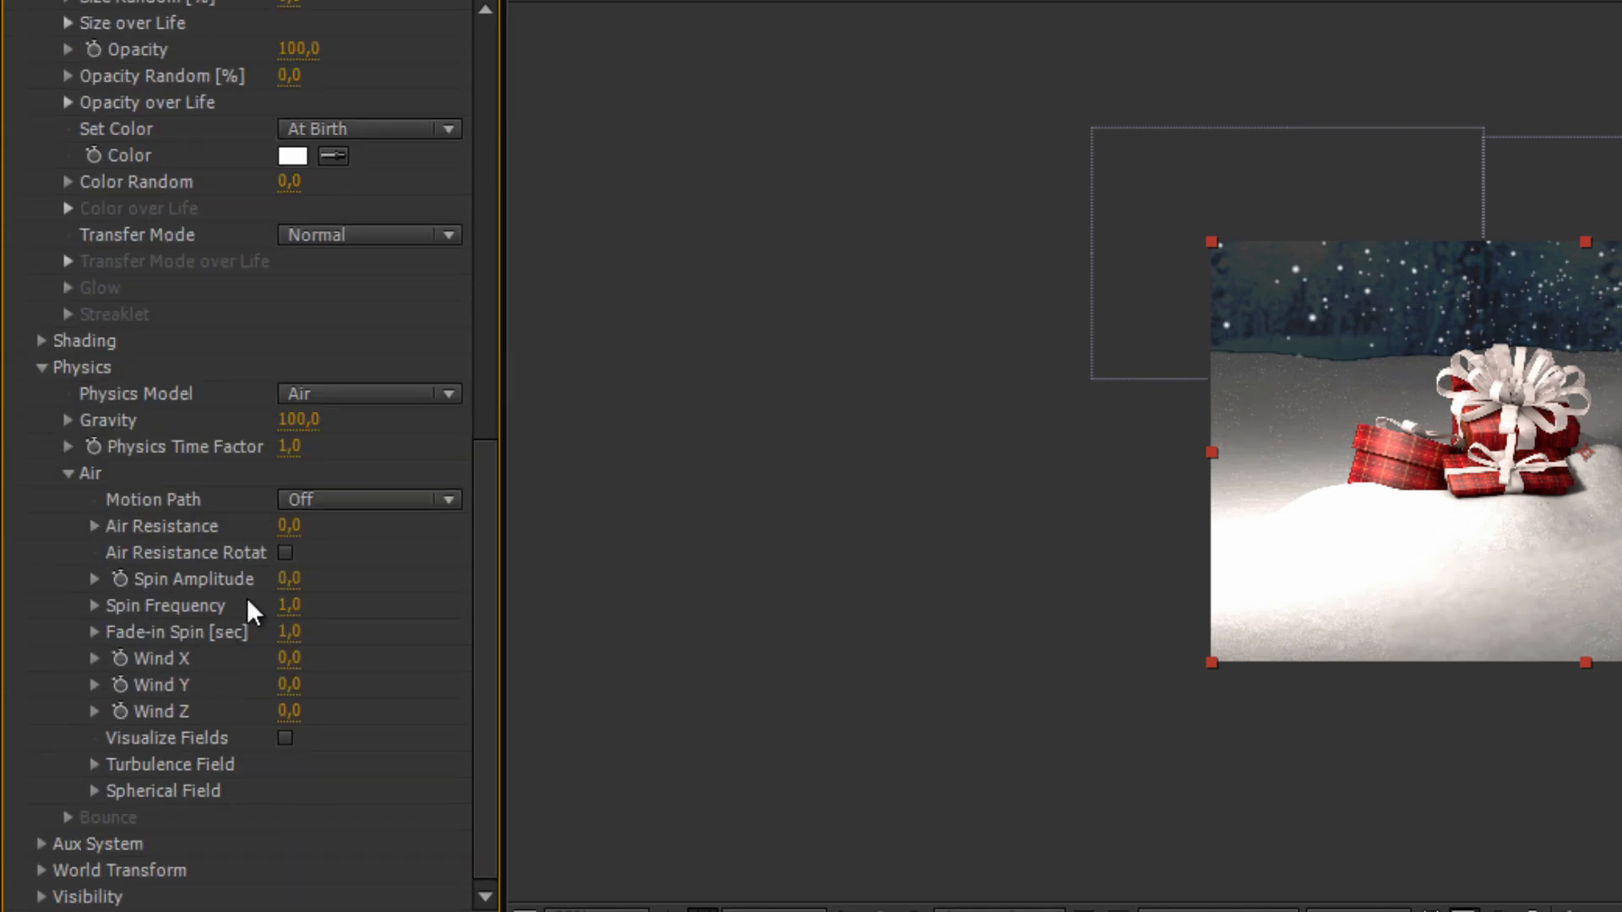
click(289, 583)
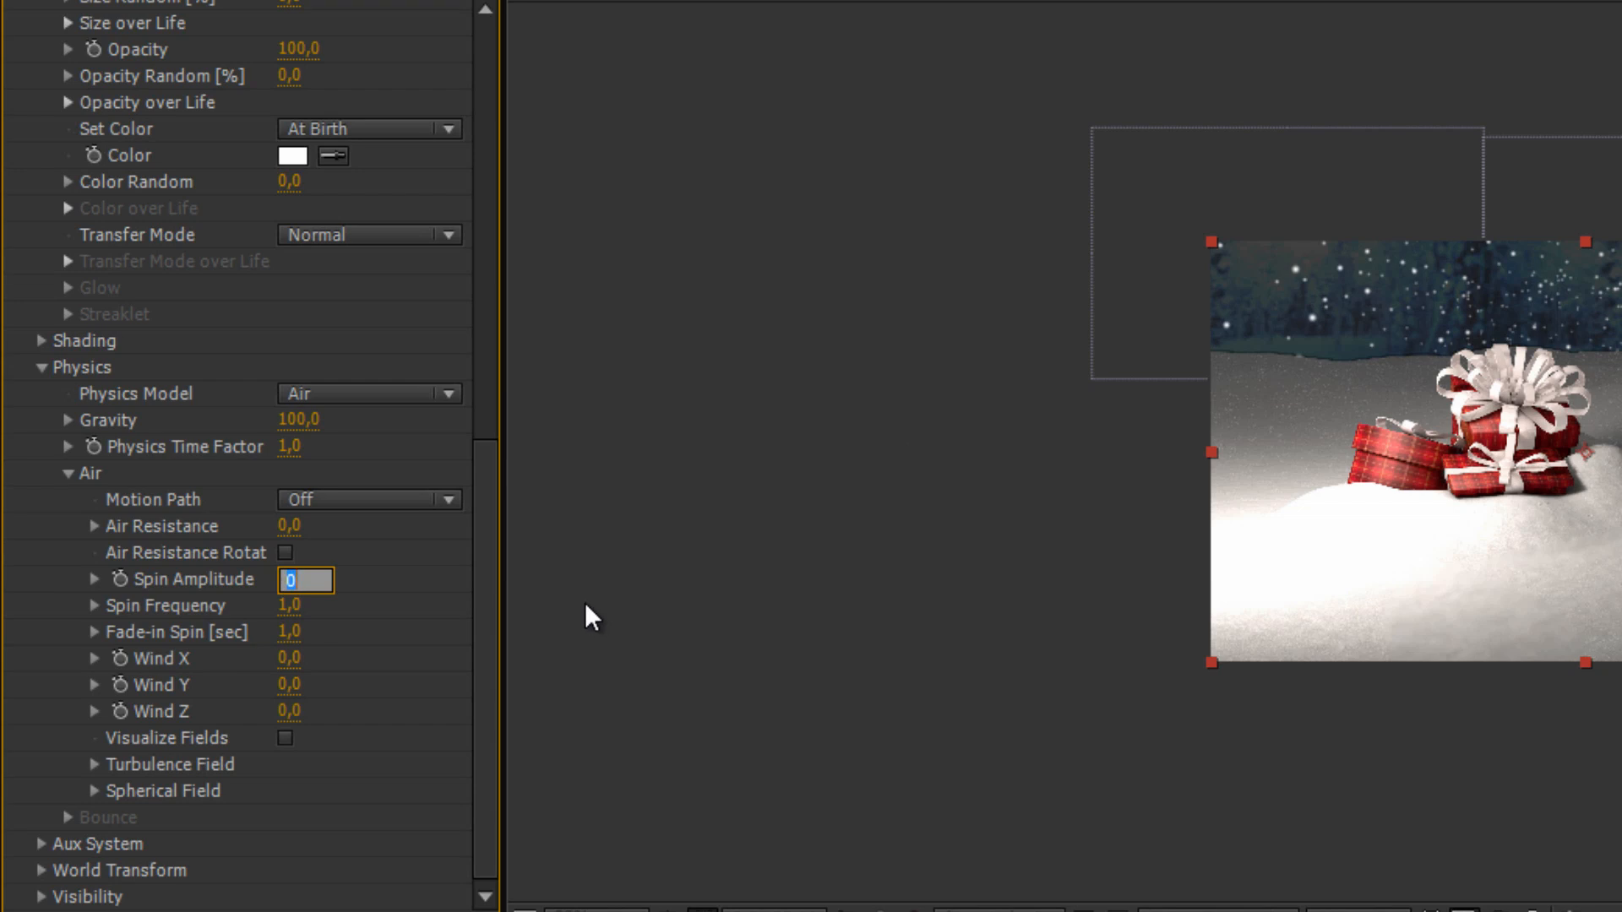
text(252)
key(Return)
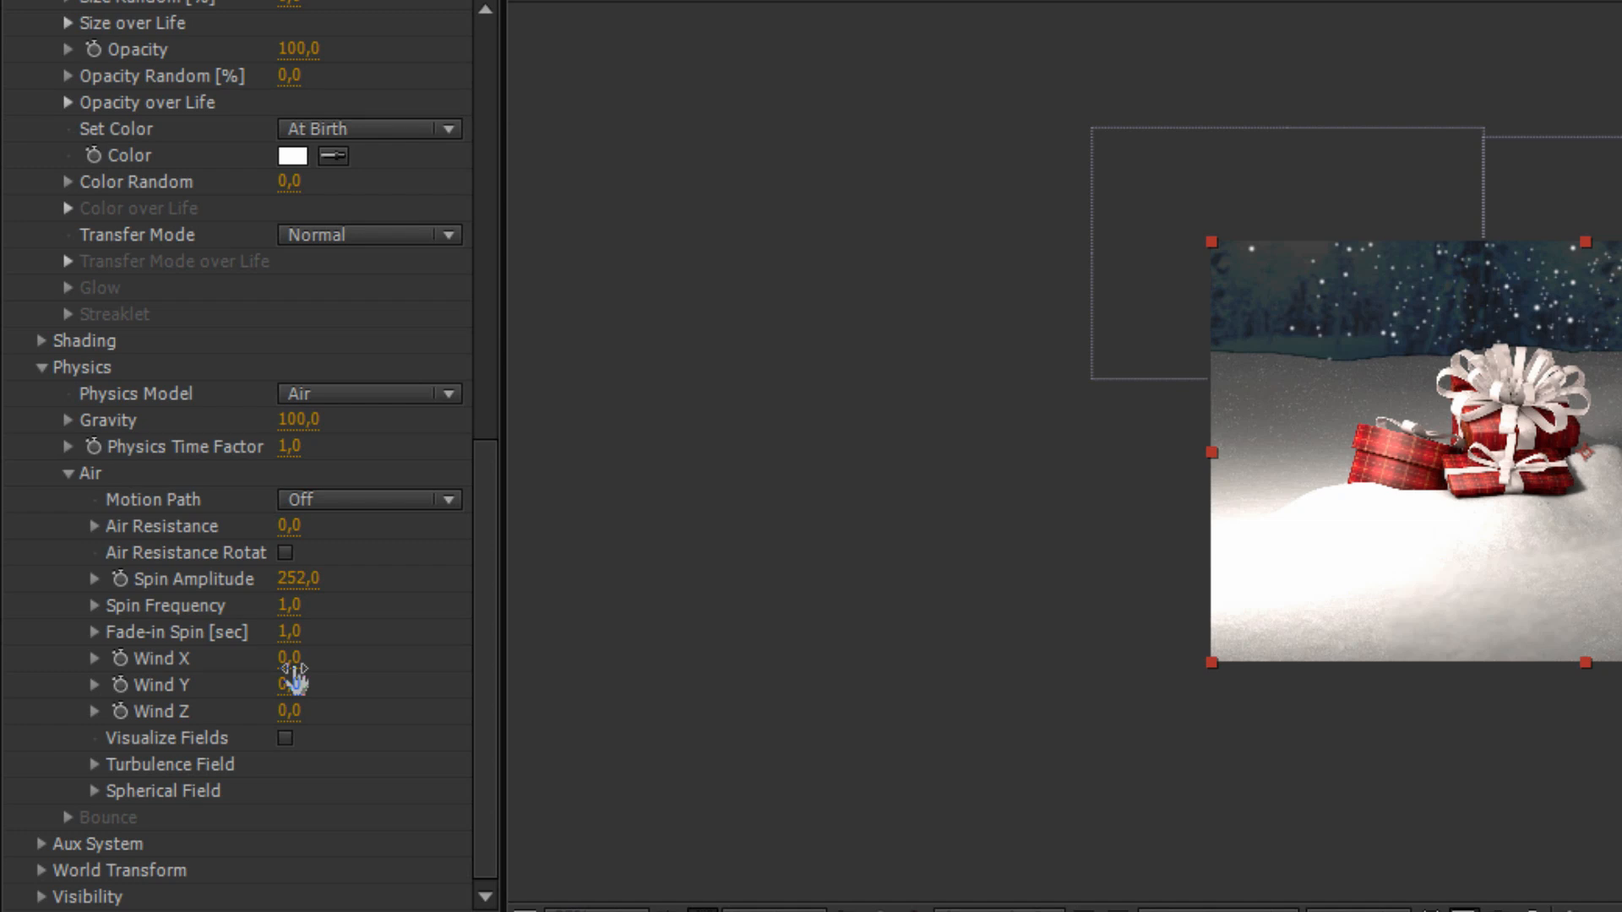
- Try different Wind X values on the snow, including 24, a strong negative value and 37
click(289, 660)
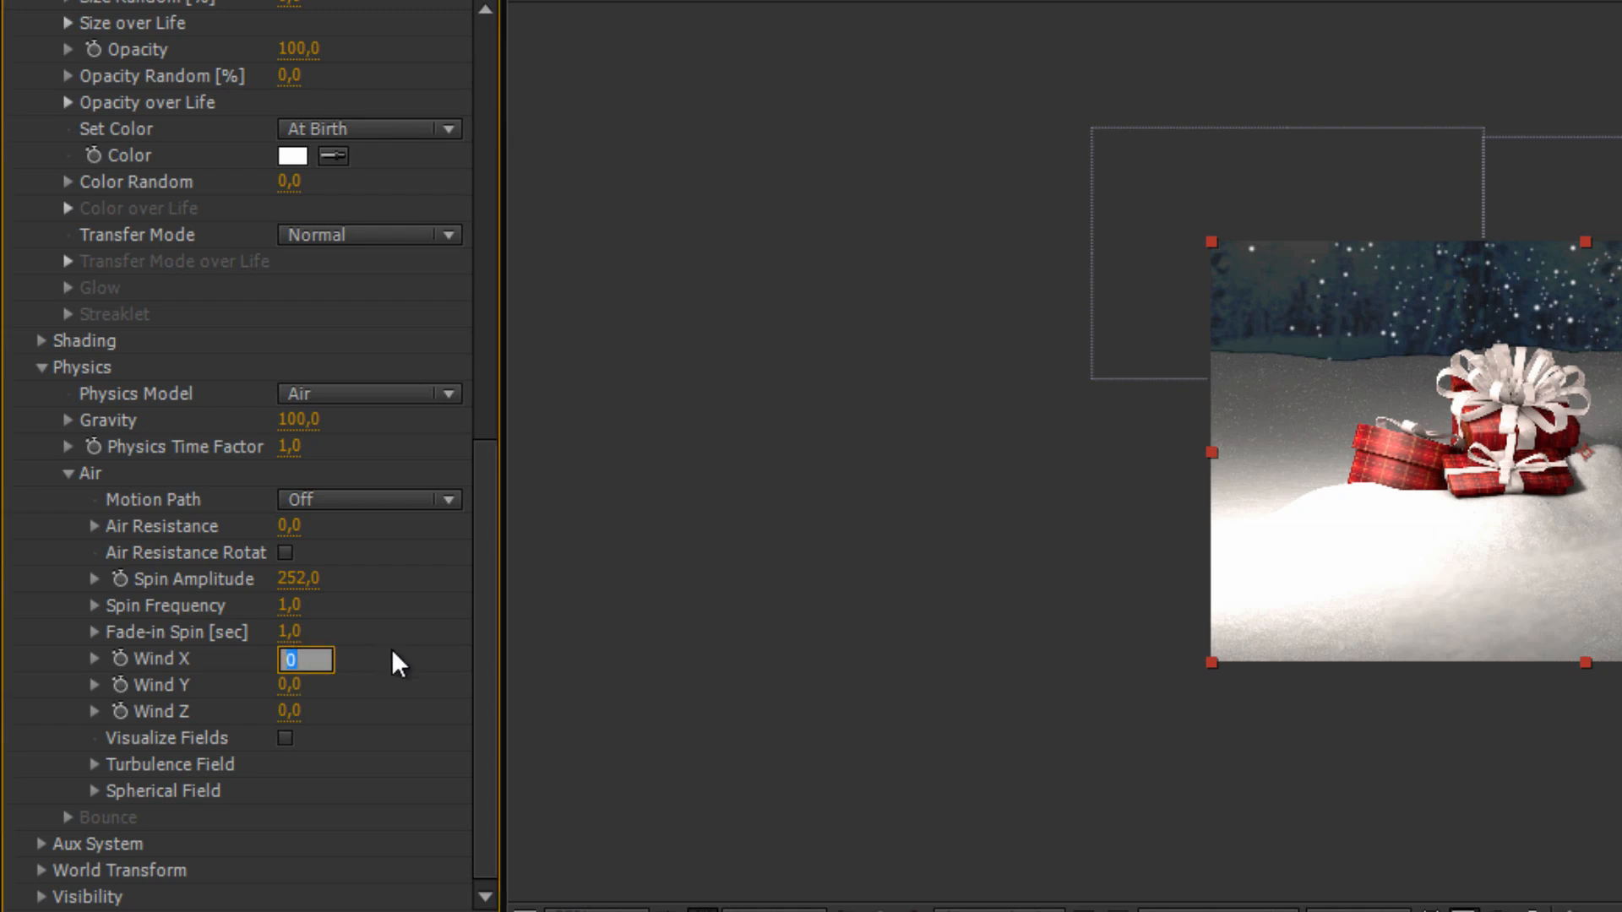
text(24)
key(Return)
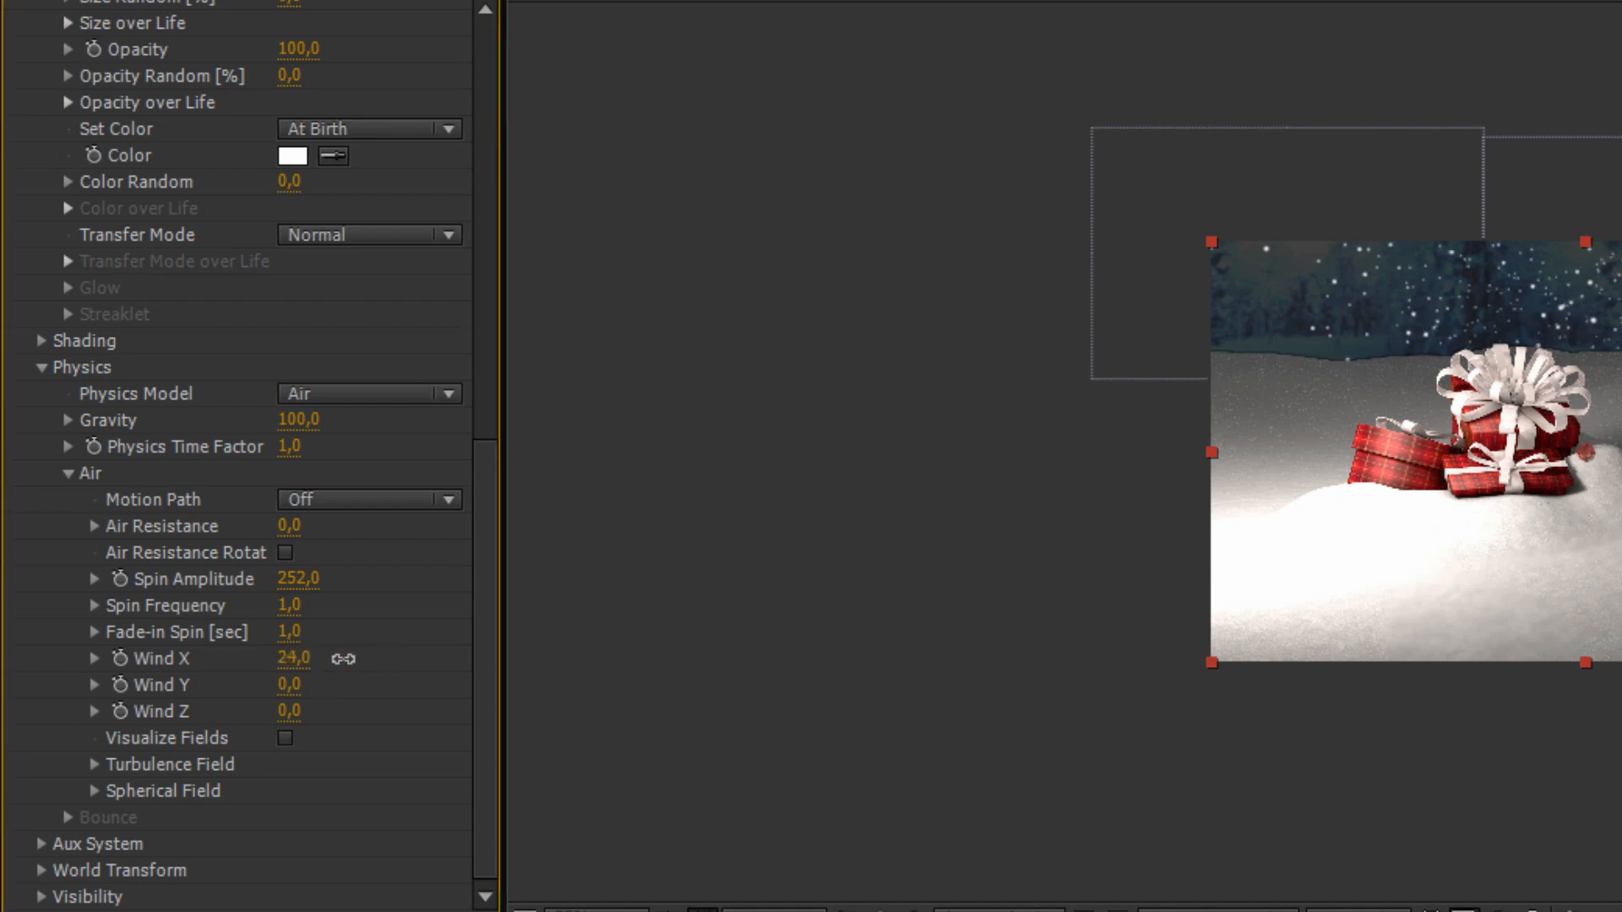
drag(343, 659, 69, 706)
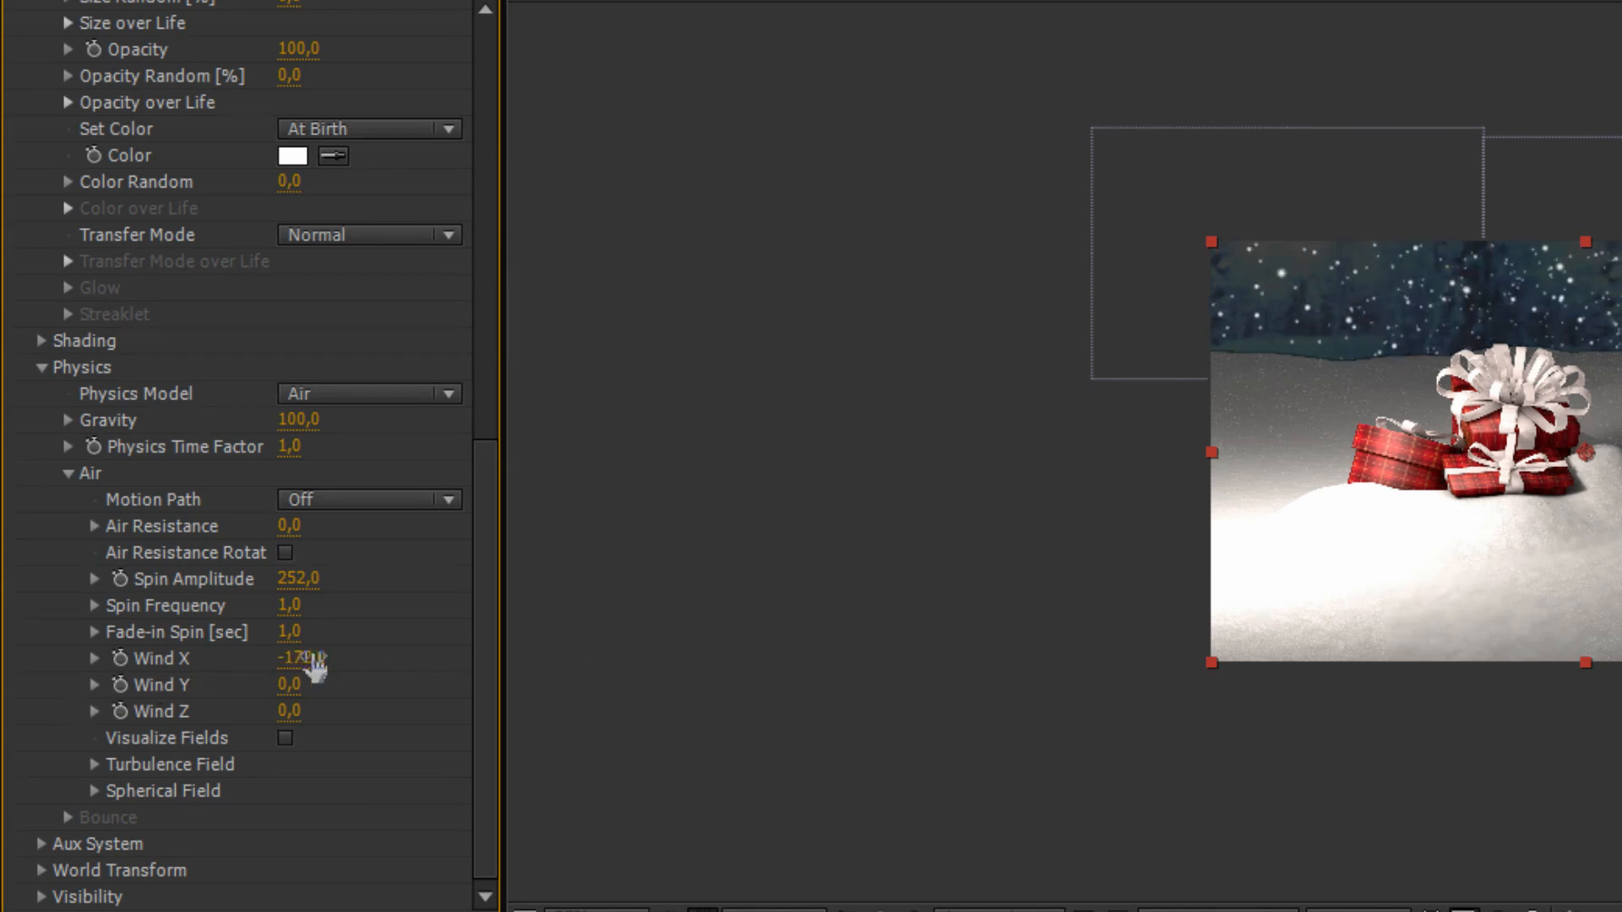
drag(291, 665, 630, 648)
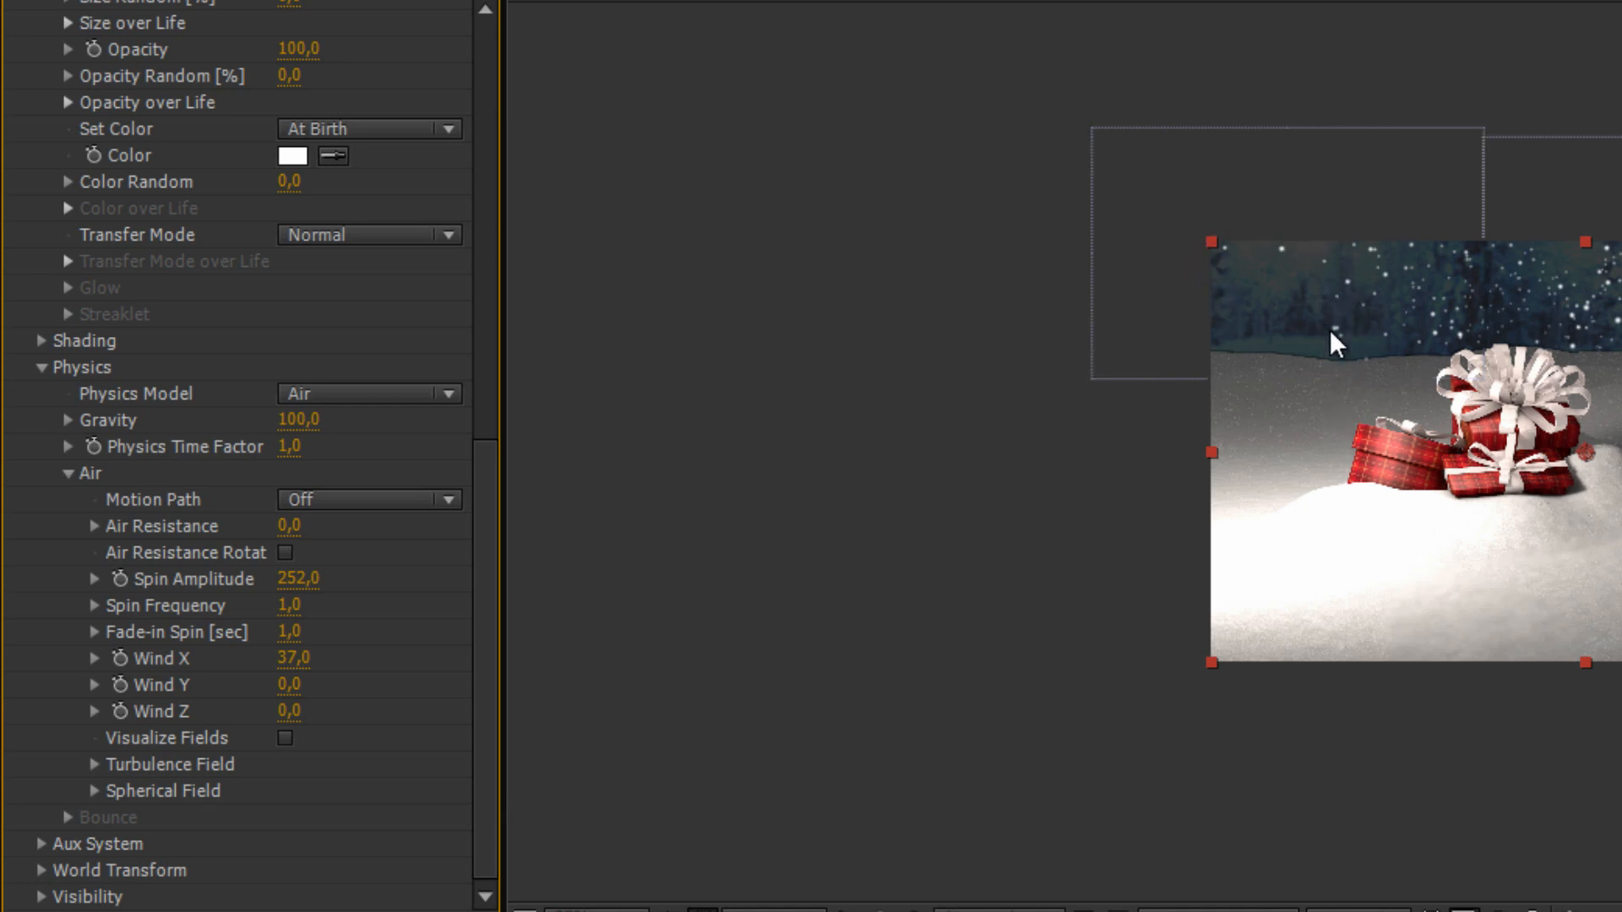
click(296, 659)
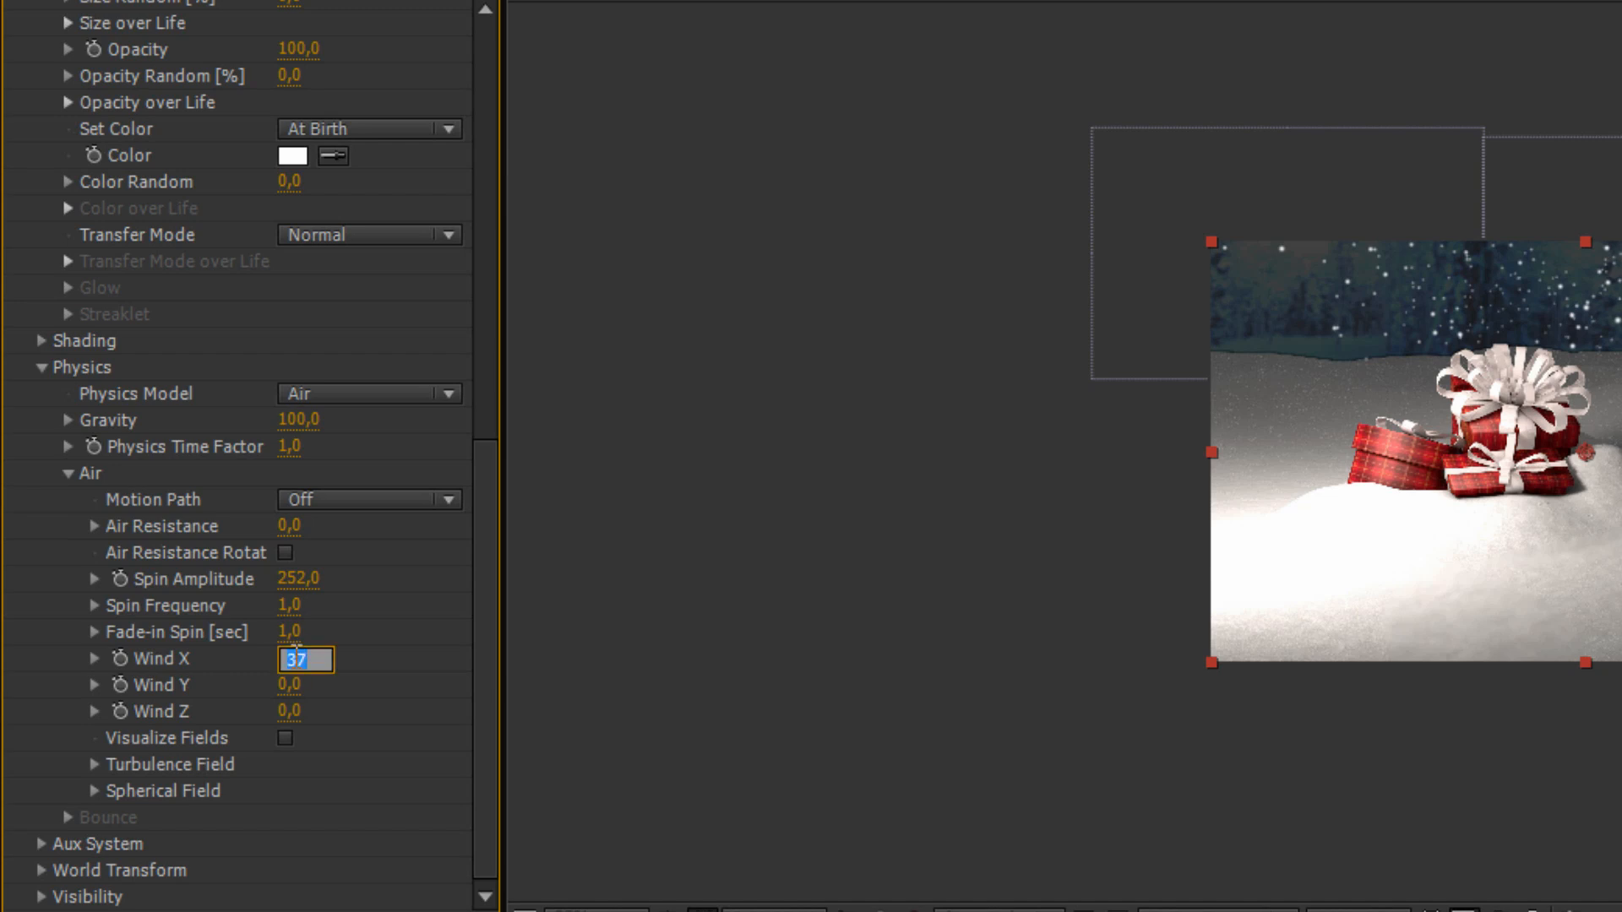
key(Return)
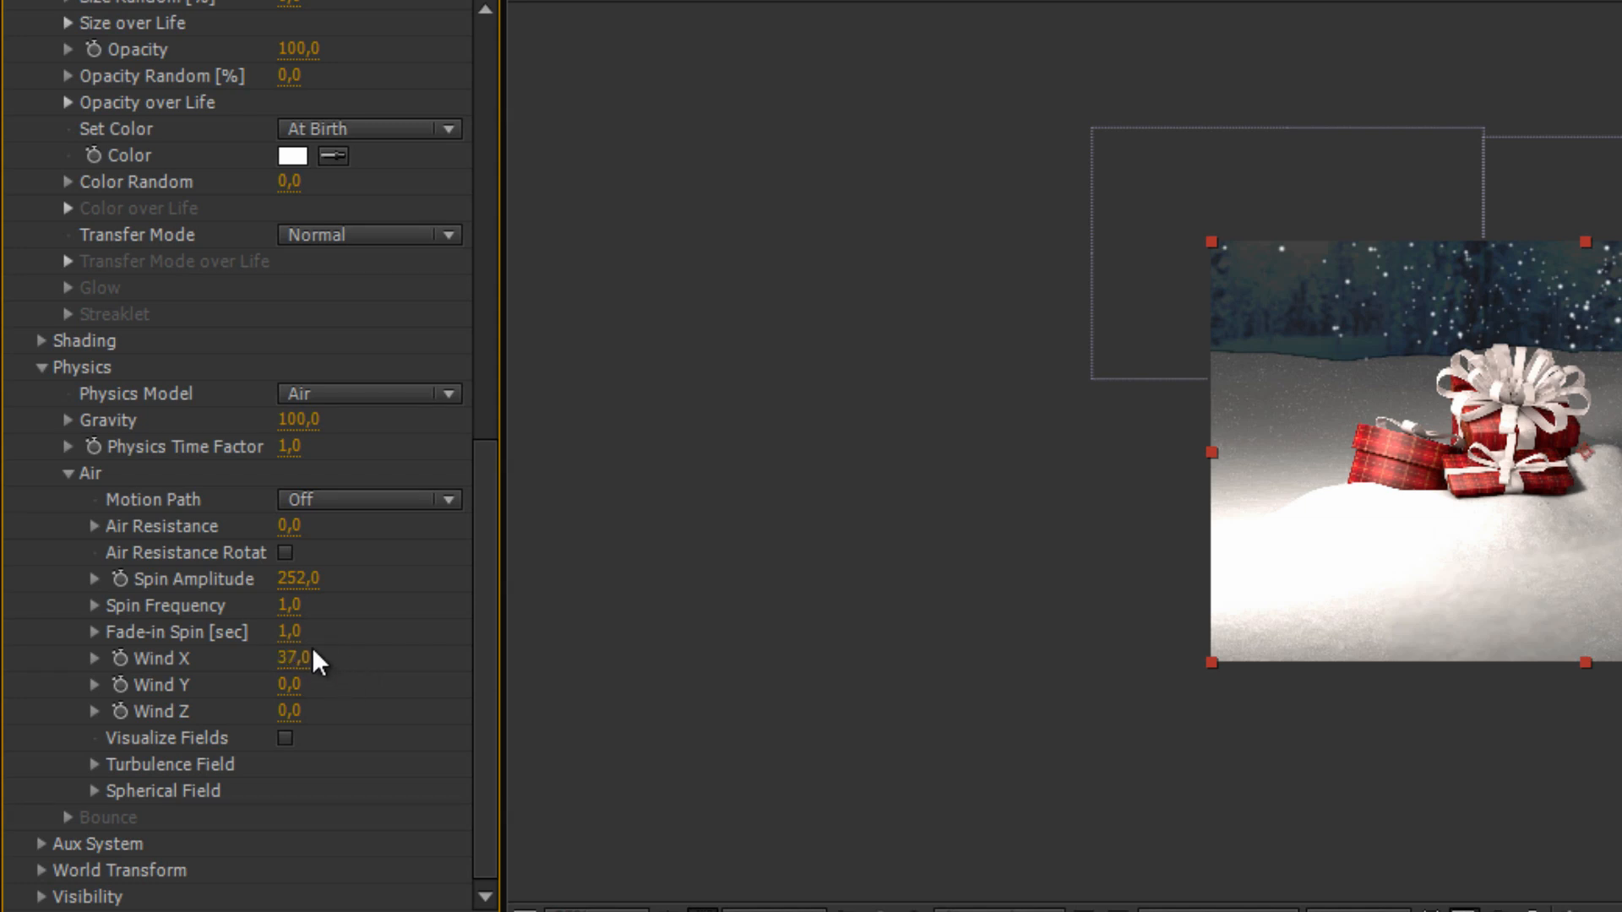
- Set Wind X to -212 in Particular's Air settings
click(294, 652)
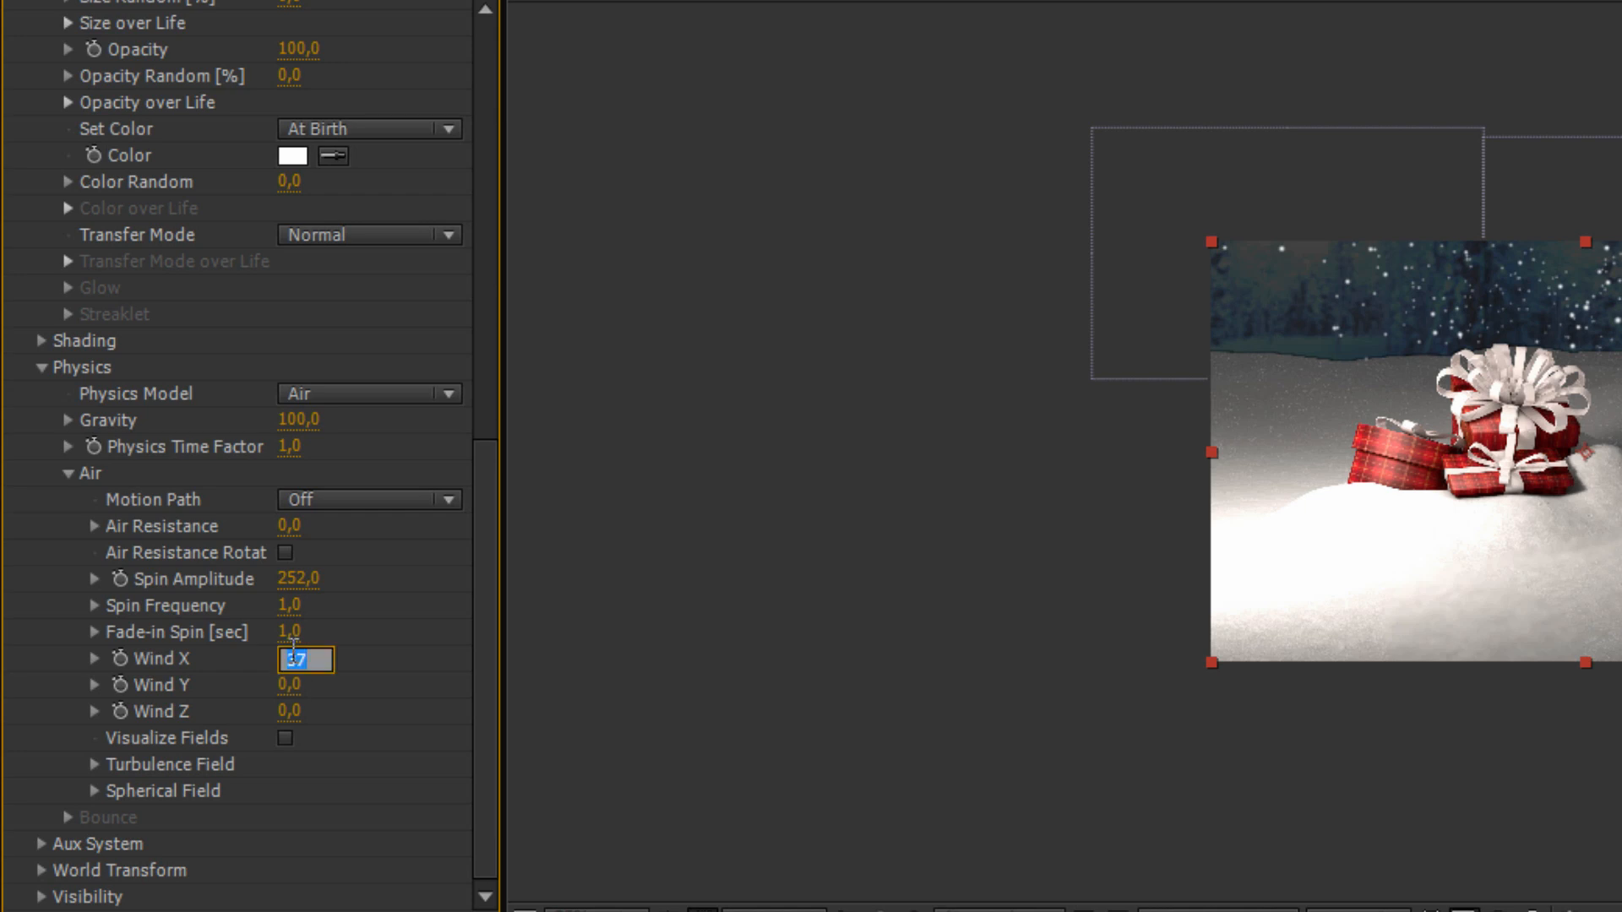
text(-212)
key(Return)
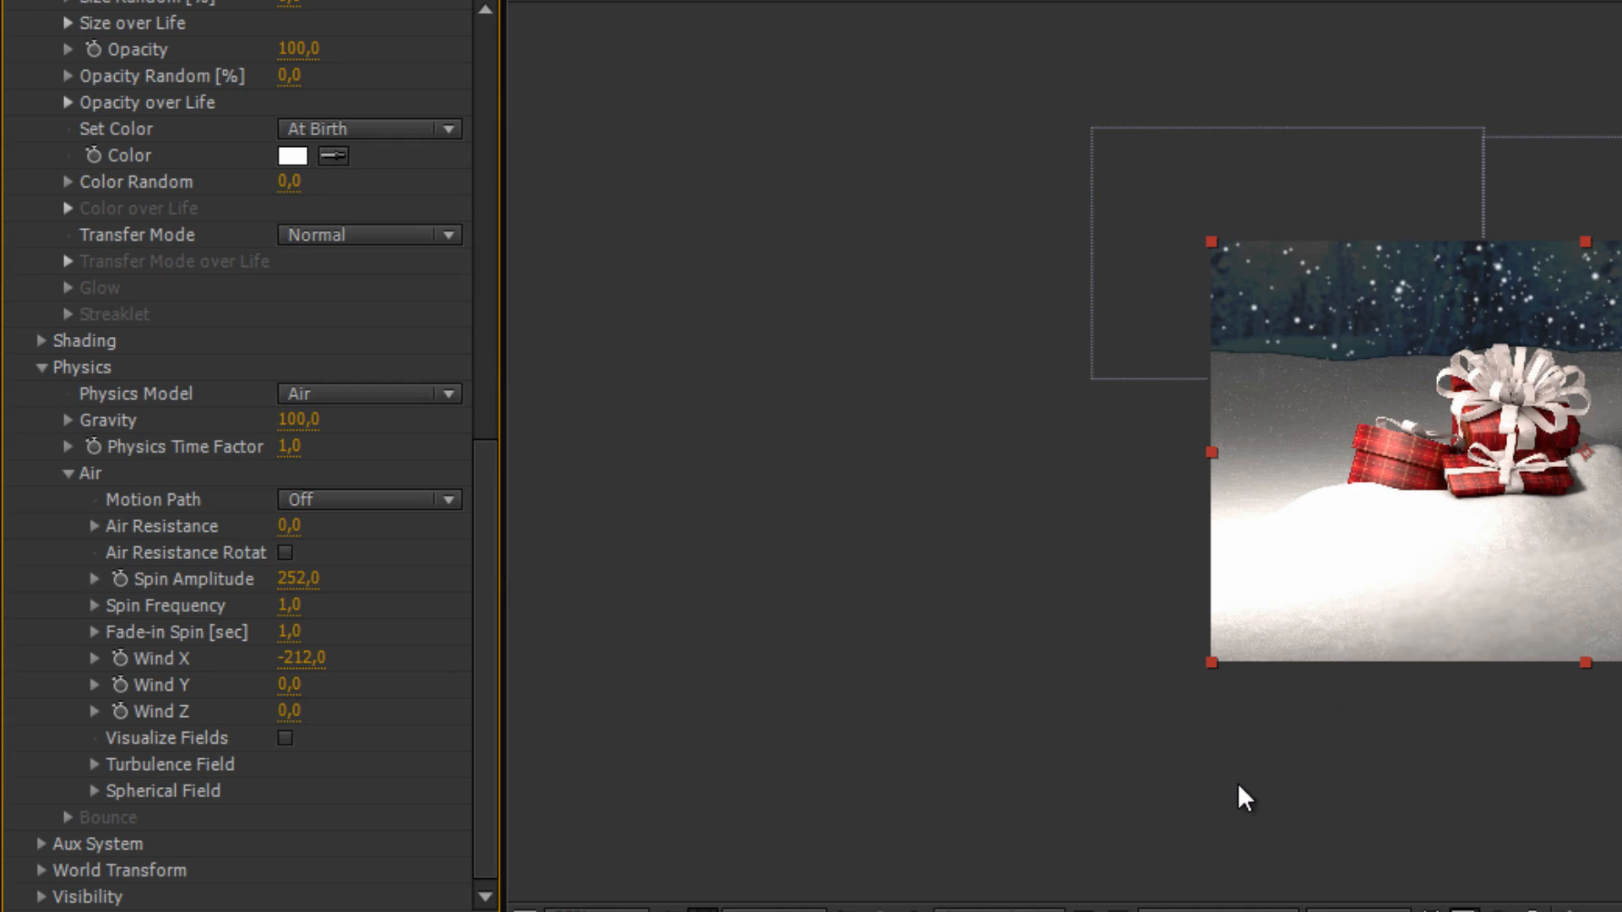
drag(302, 660, 305, 706)
- Try a Wind Z of -56 on the Particles layer
drag(287, 714, 127, 665)
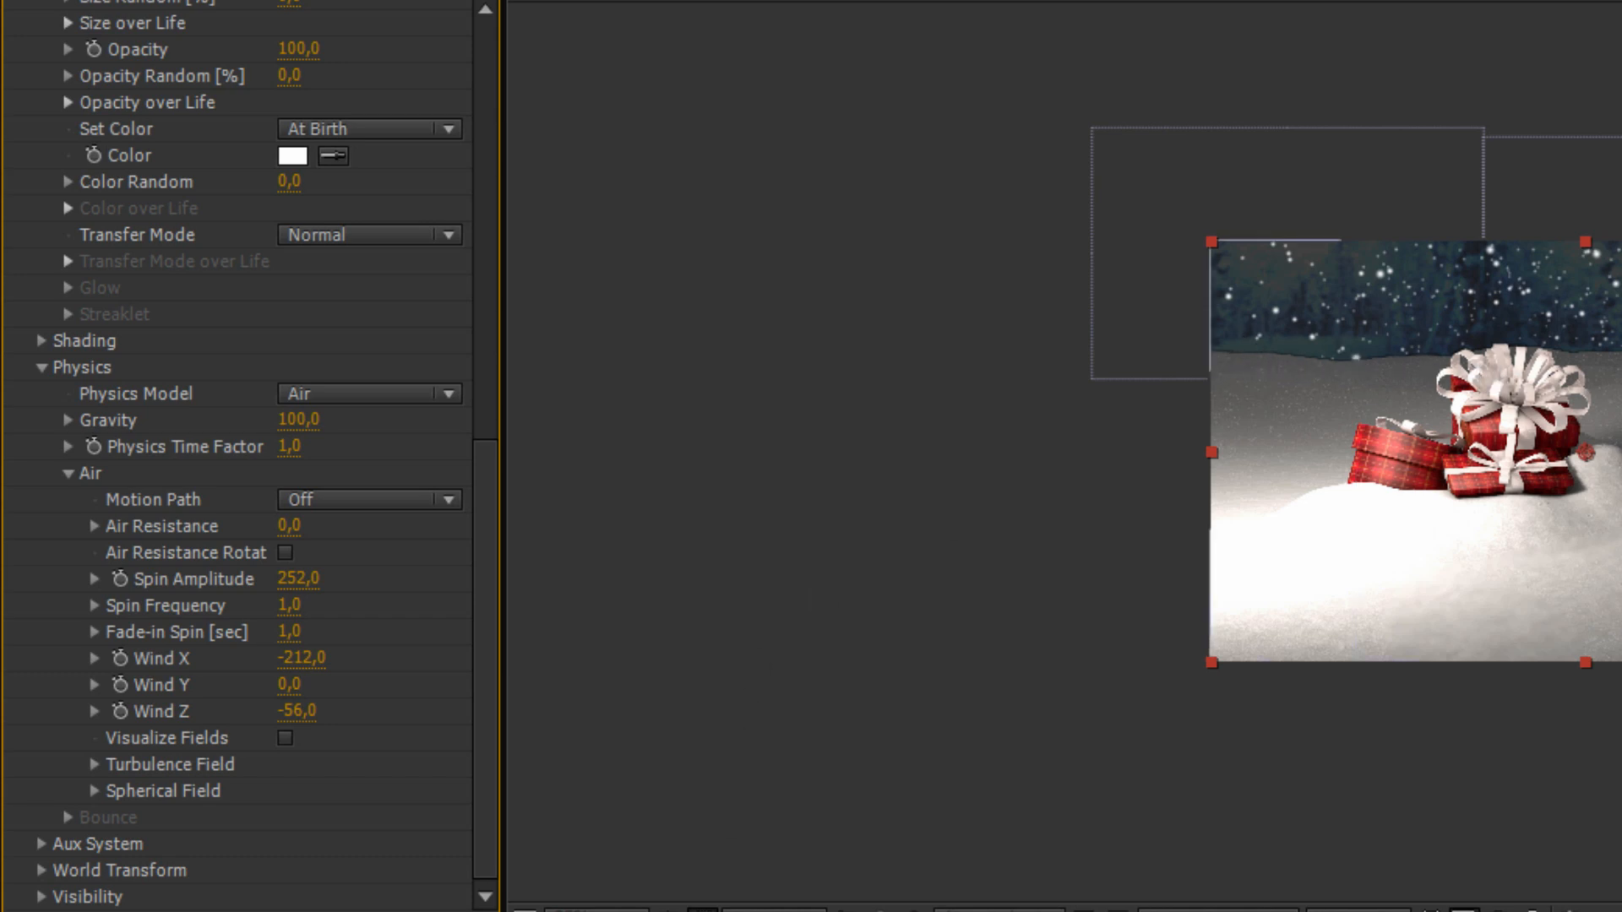
click(253, 911)
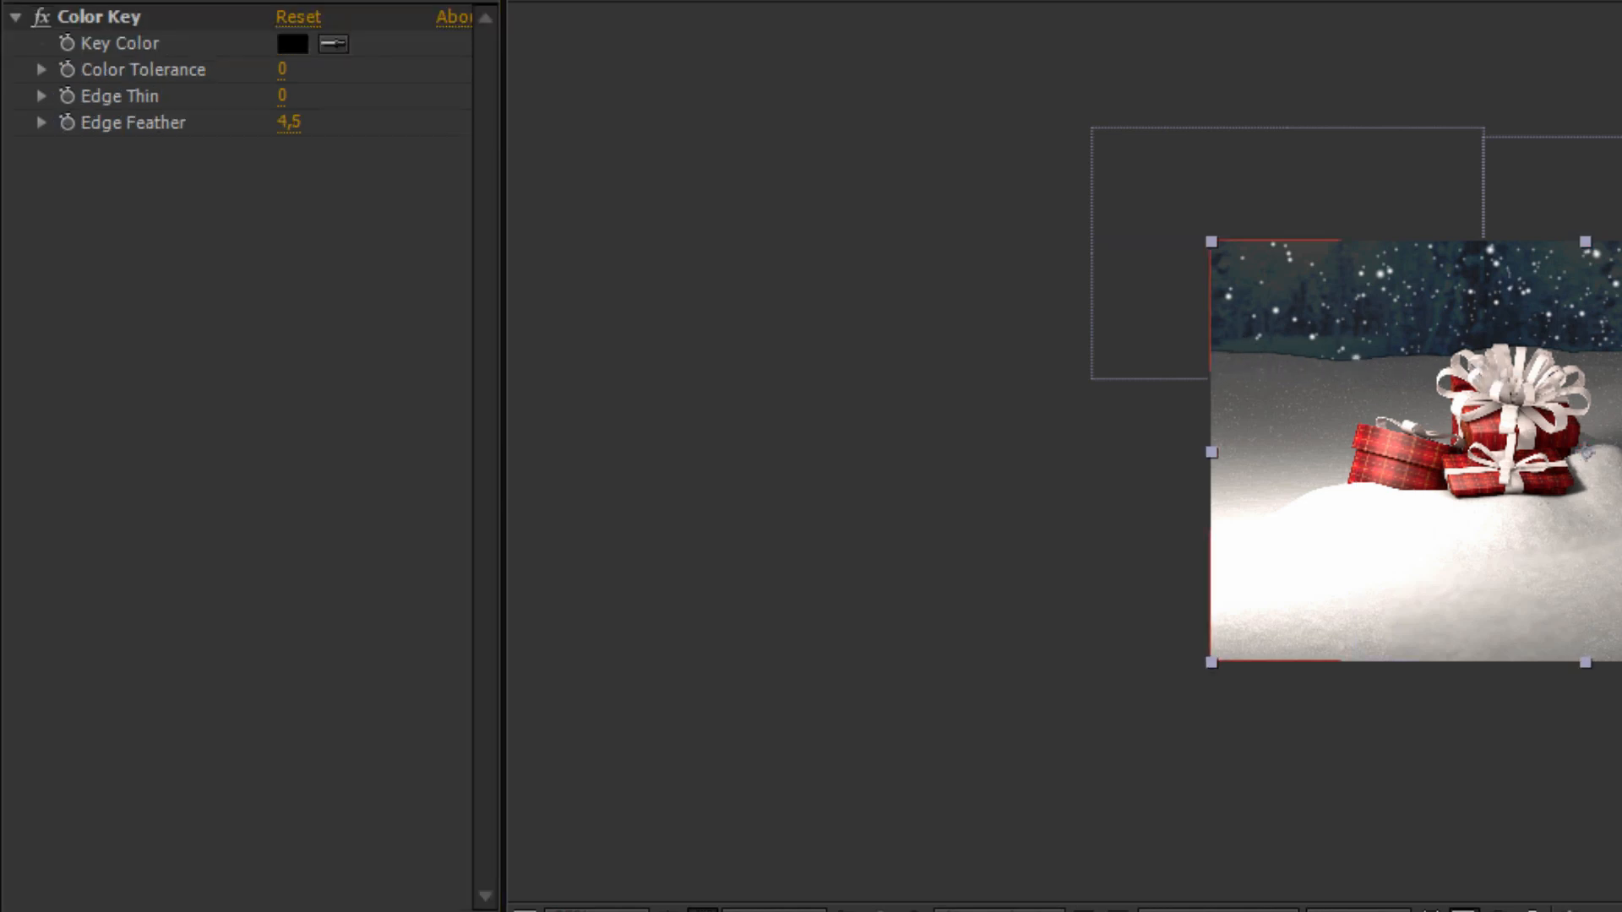
click(254, 911)
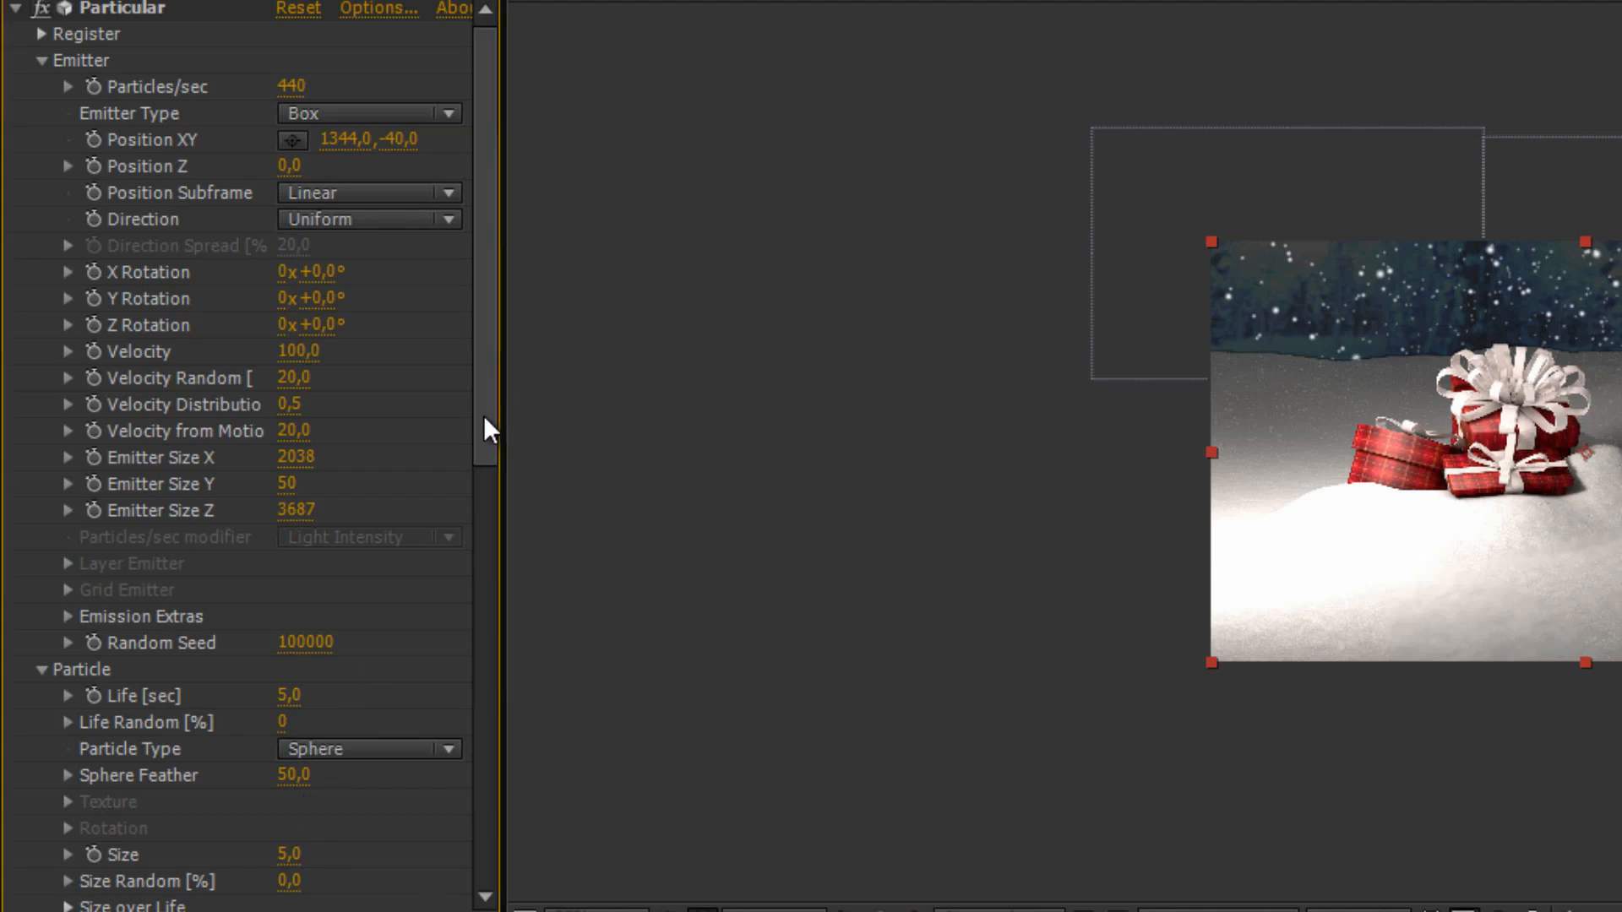
drag(485, 427, 485, 869)
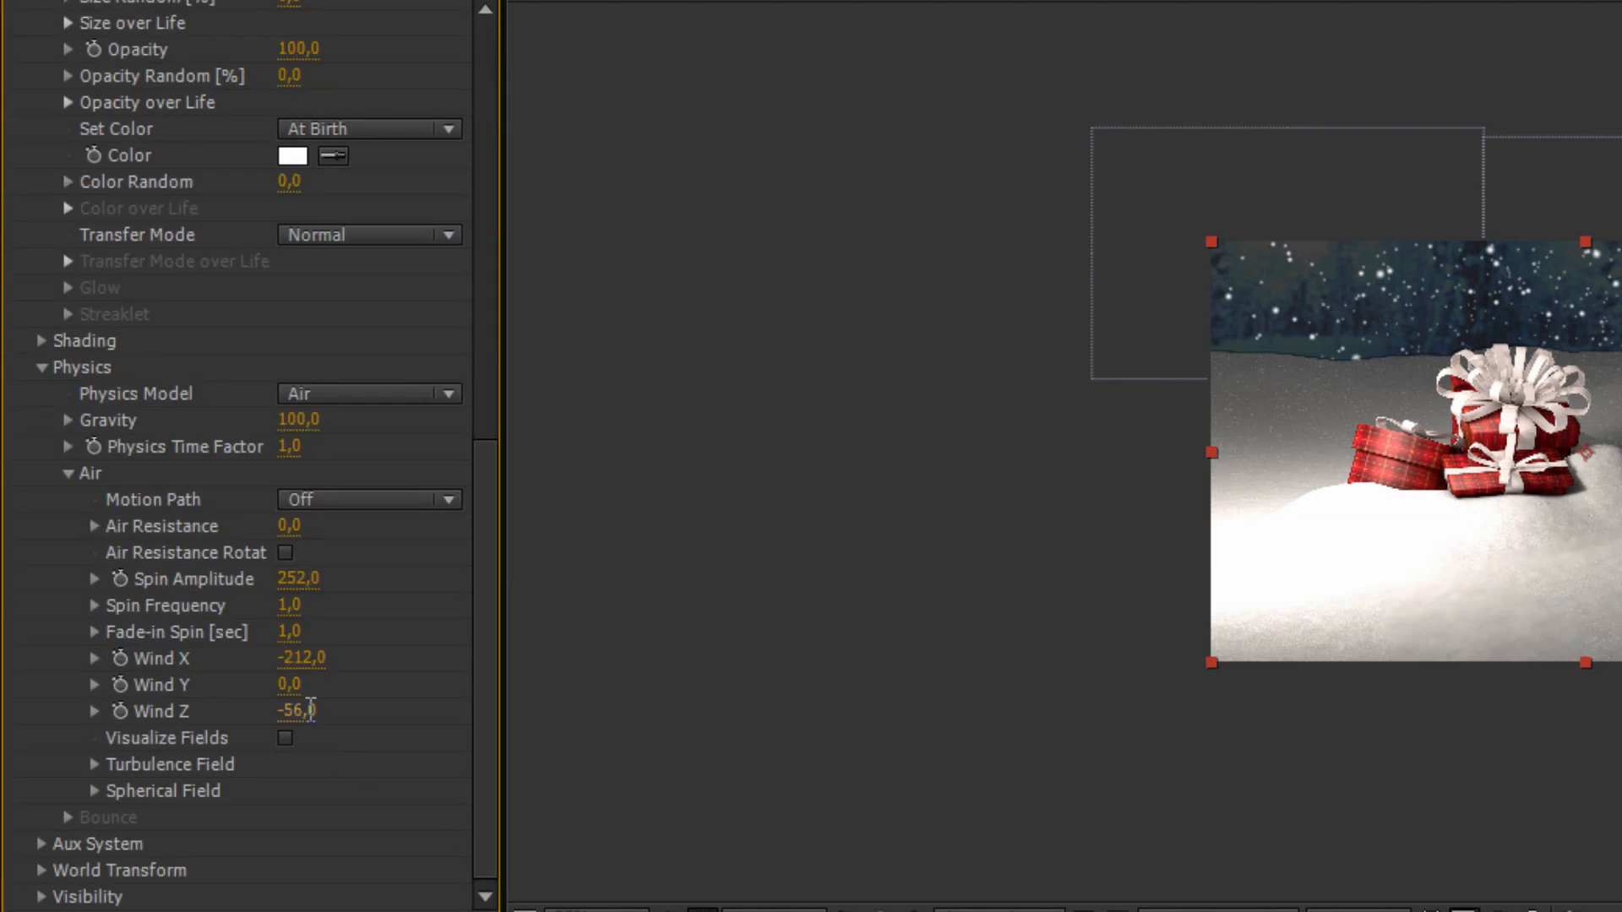
click(300, 711)
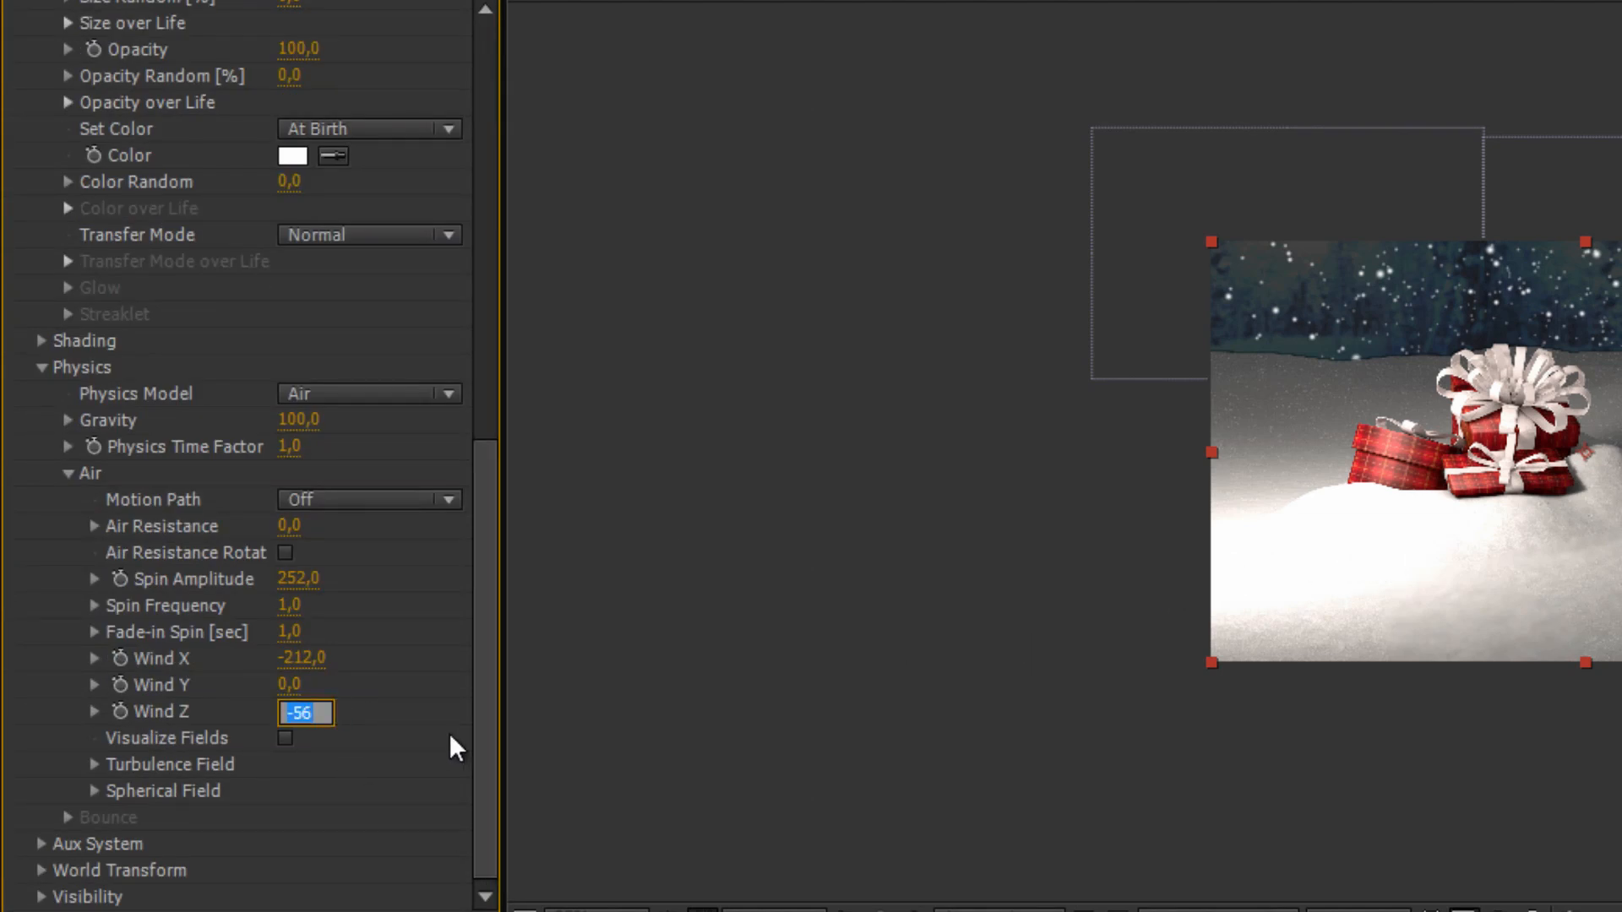
key(Return)
click(300, 710)
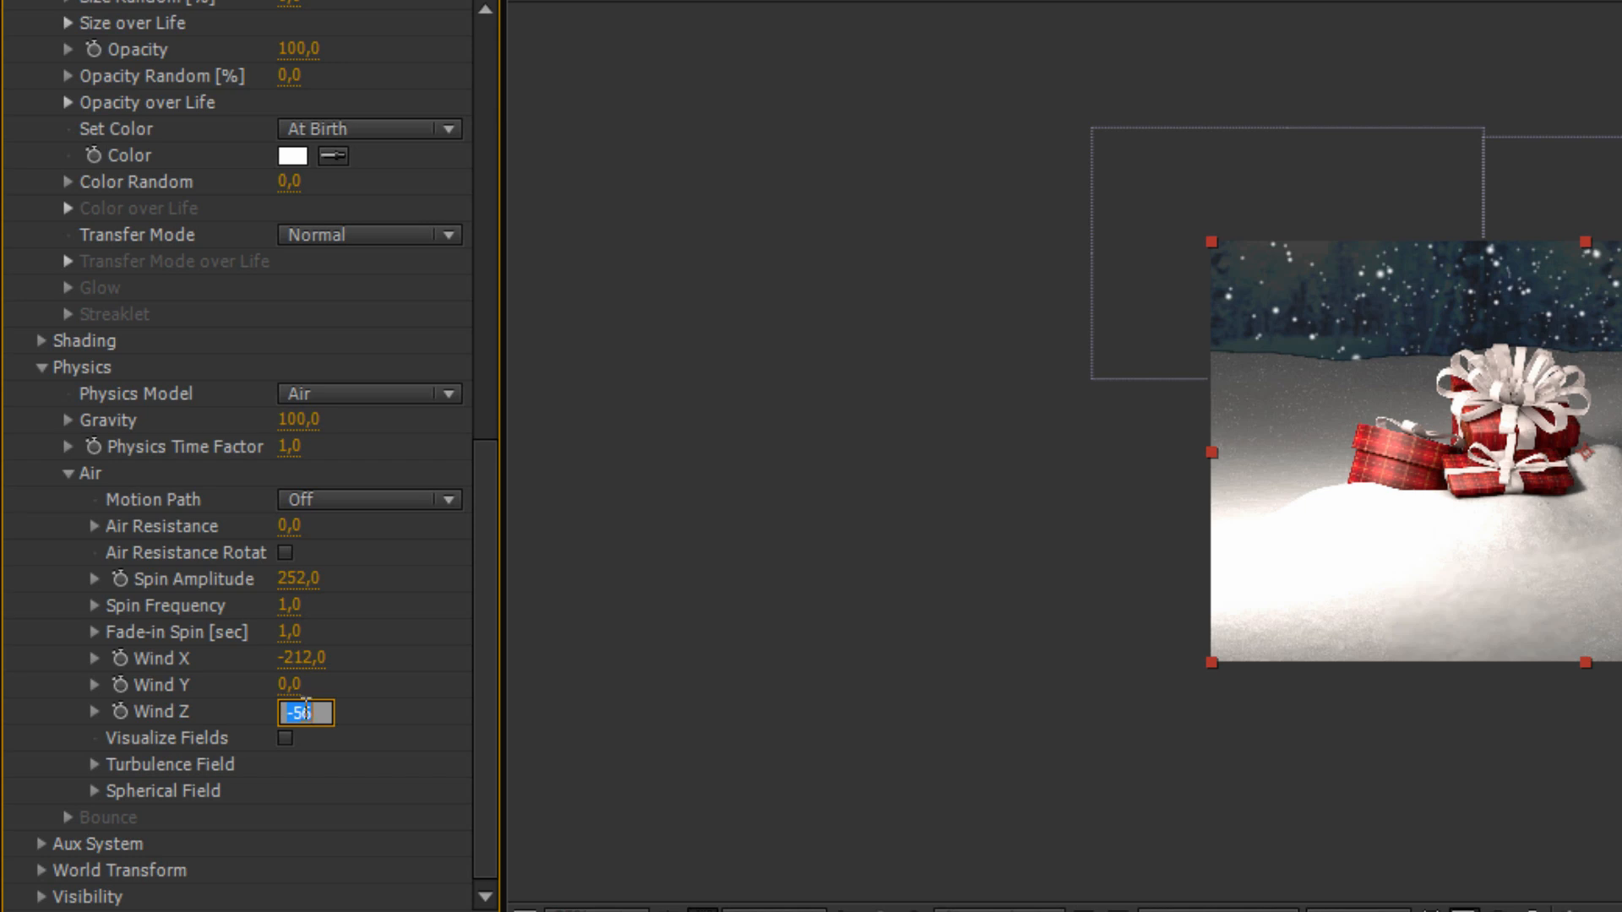
key(Up)
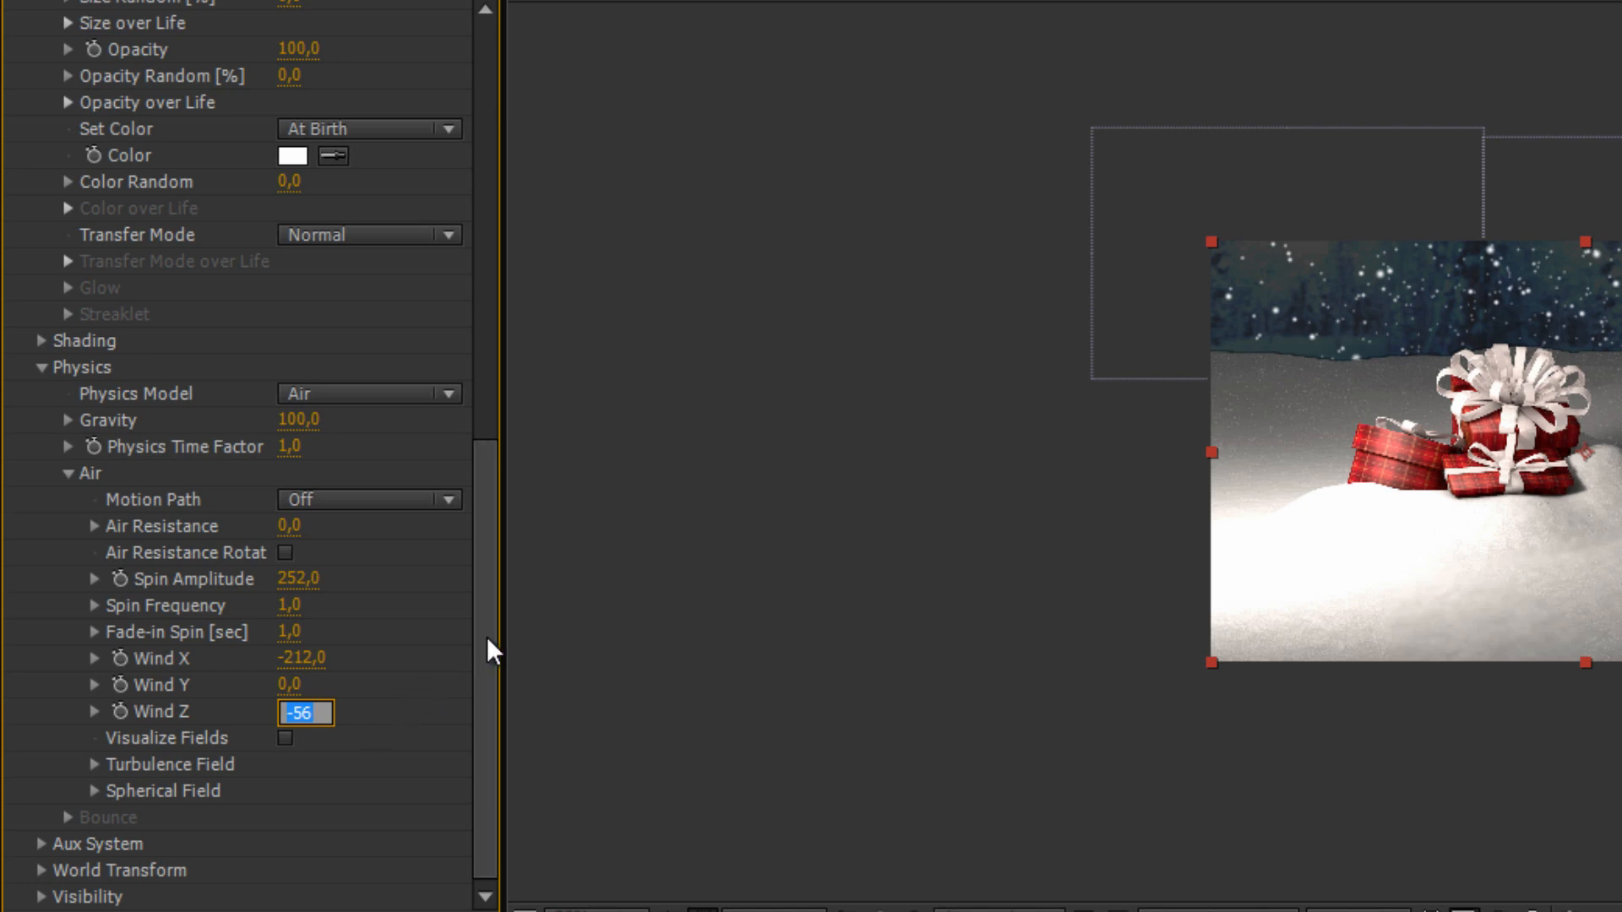
click(485, 668)
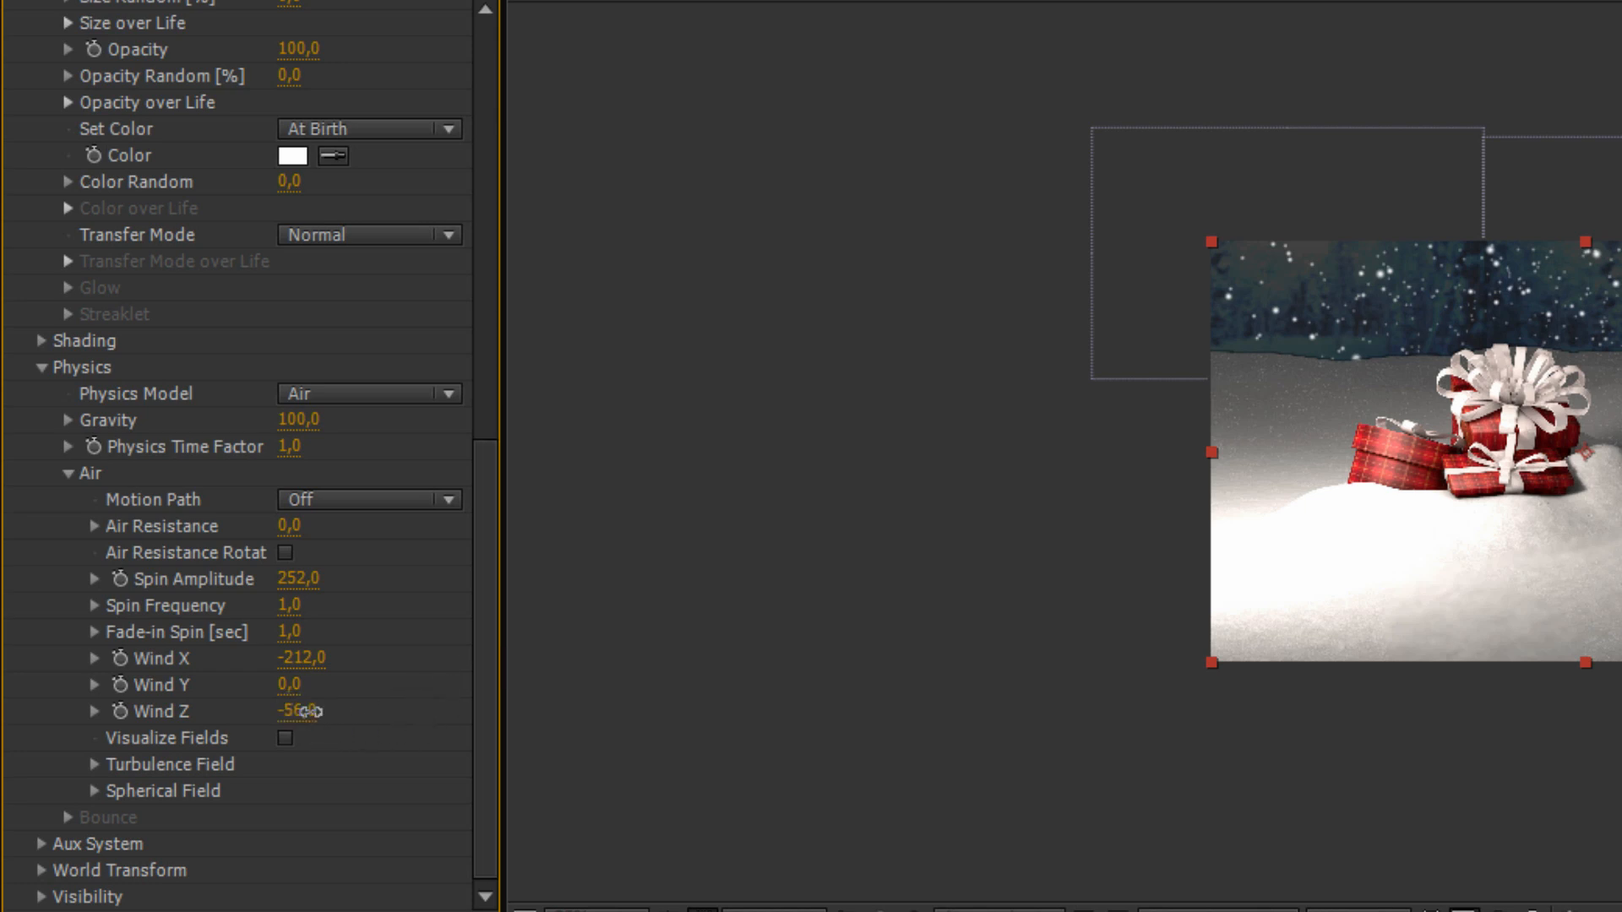
- Set Wind Z to -211 in Particular's Air settings
click(308, 712)
text(-211)
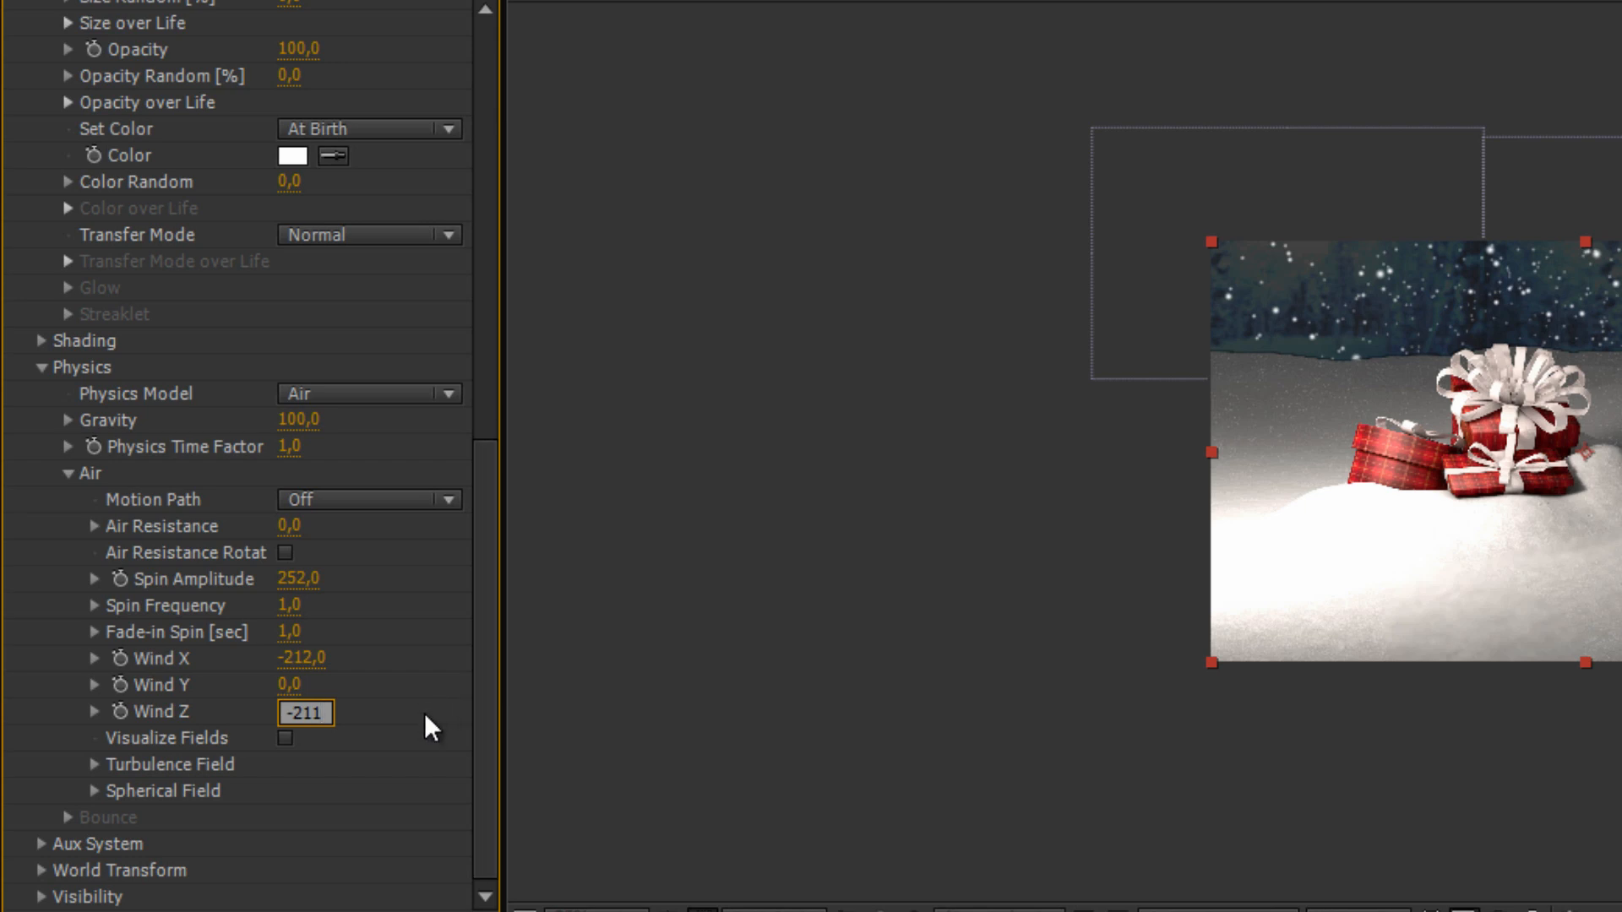
key(Return)
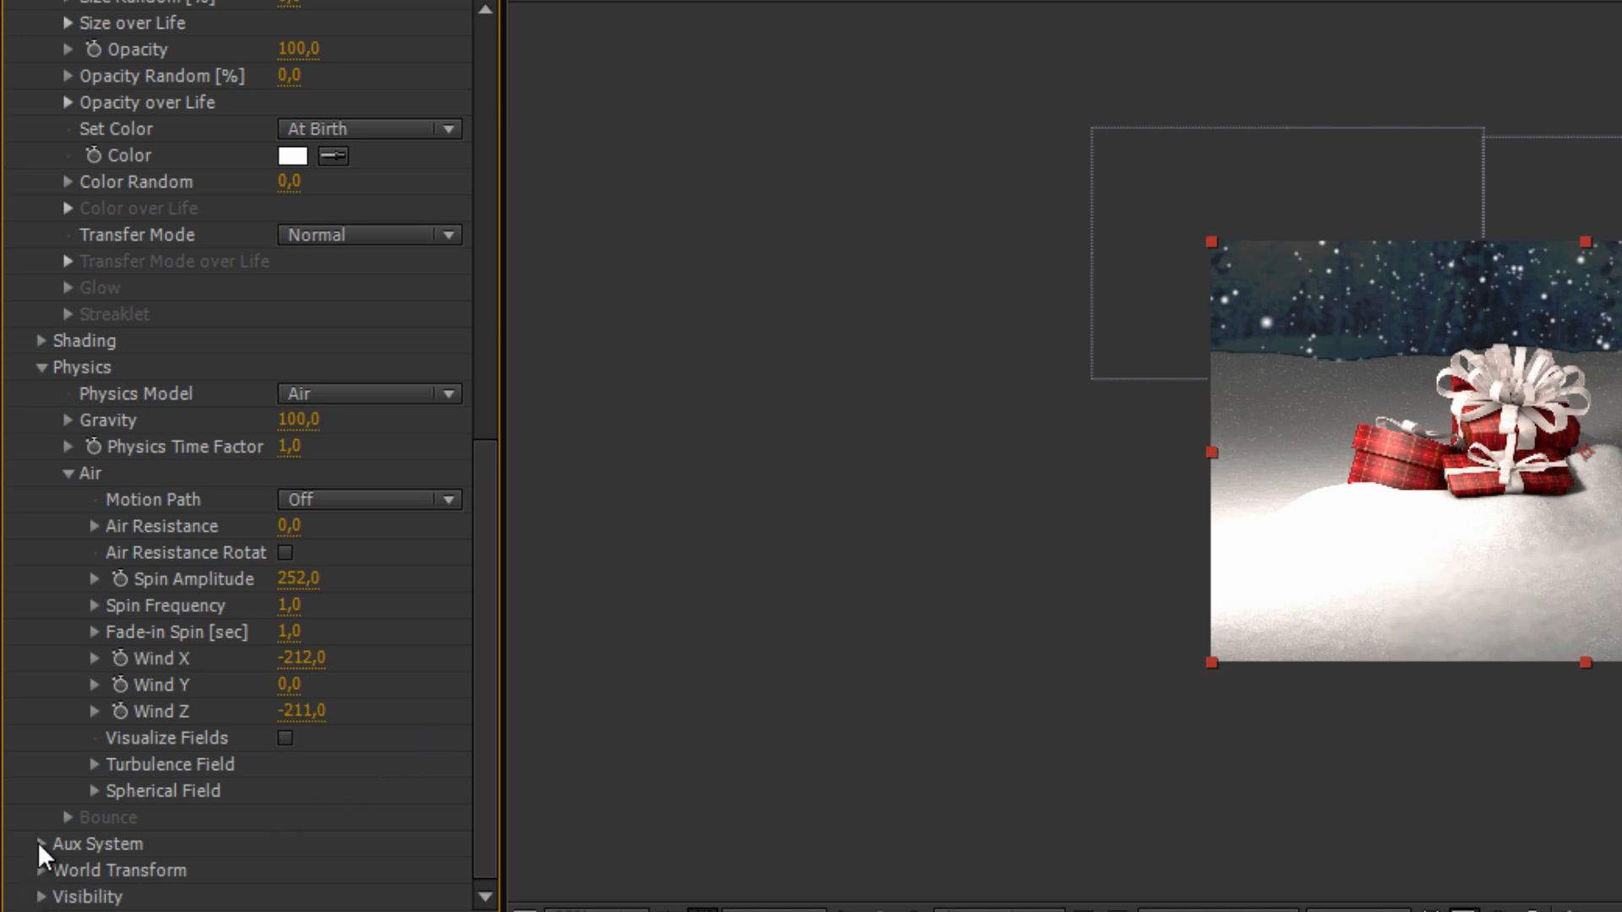
- Expand Particular's Visibility settings and review them along with the Rendering settings
click(41, 897)
scroll(263, 814, down, 4)
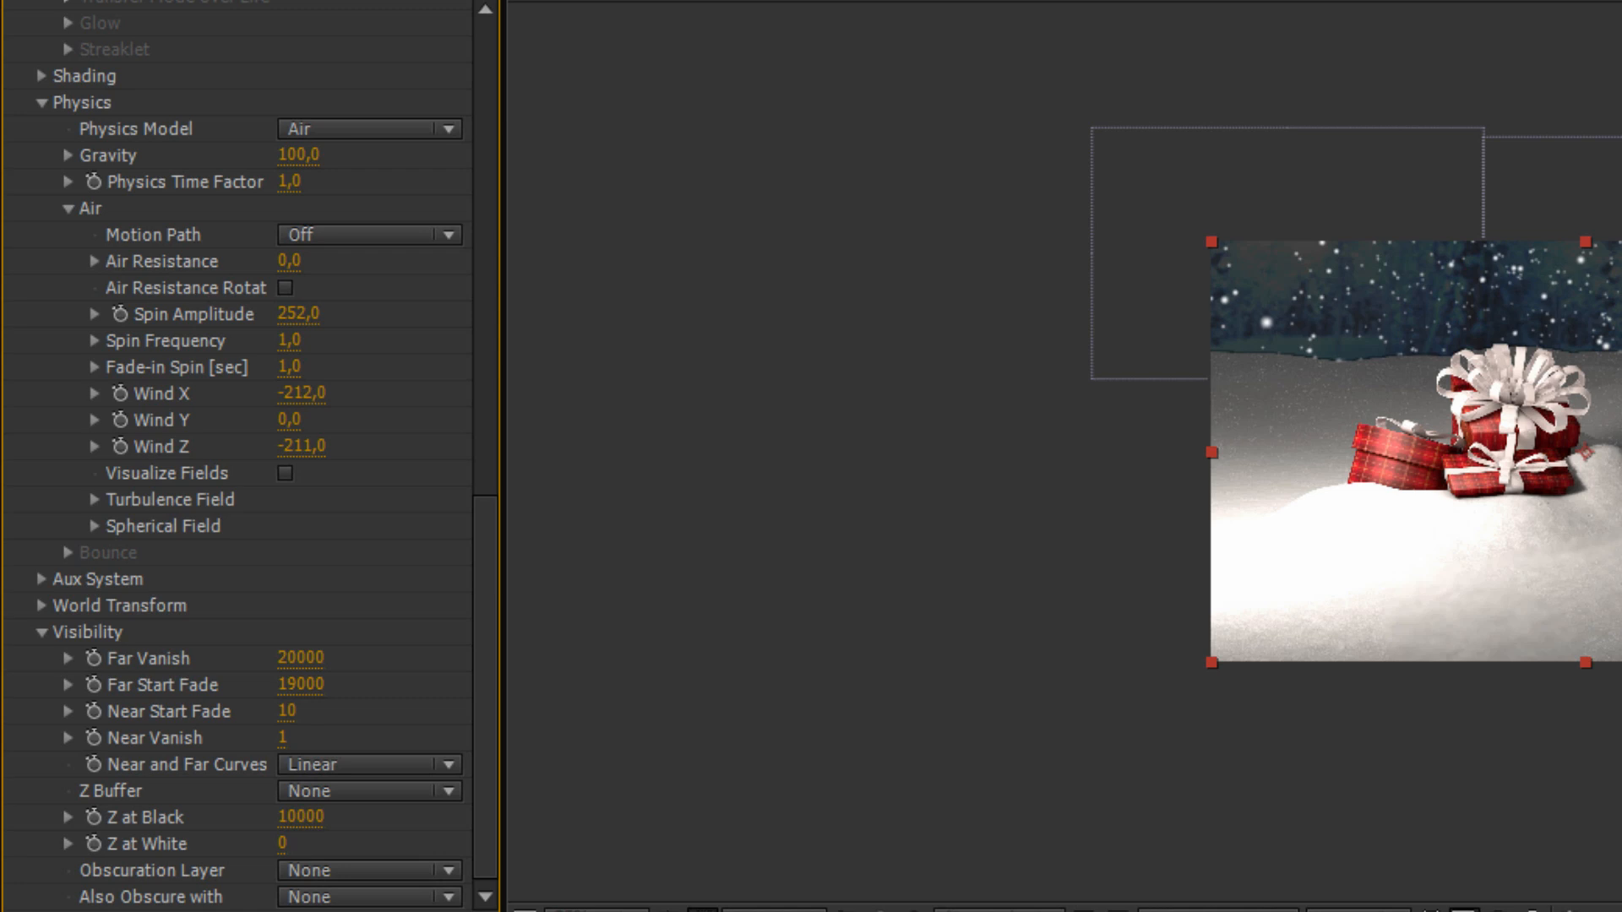
scroll(225, 763, down, 3)
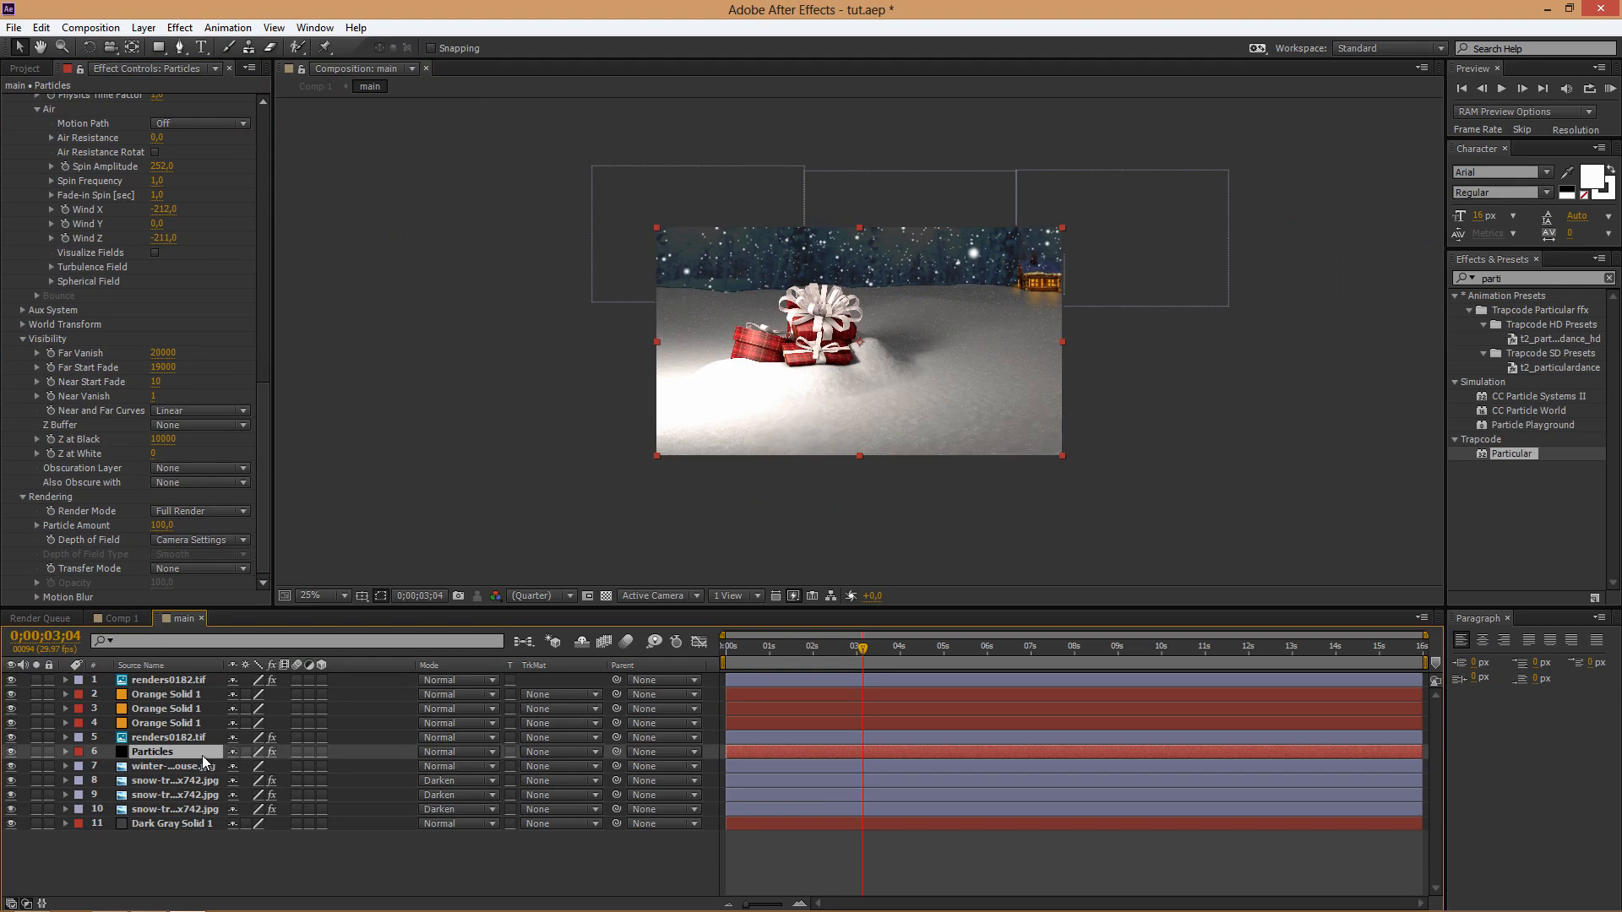
- Duplicate the Particles layer and move the copy directly below the topmost renders0182.tif layer, above the Orange Solids
key(ctrl+d)
drag(184, 752, 184, 694)
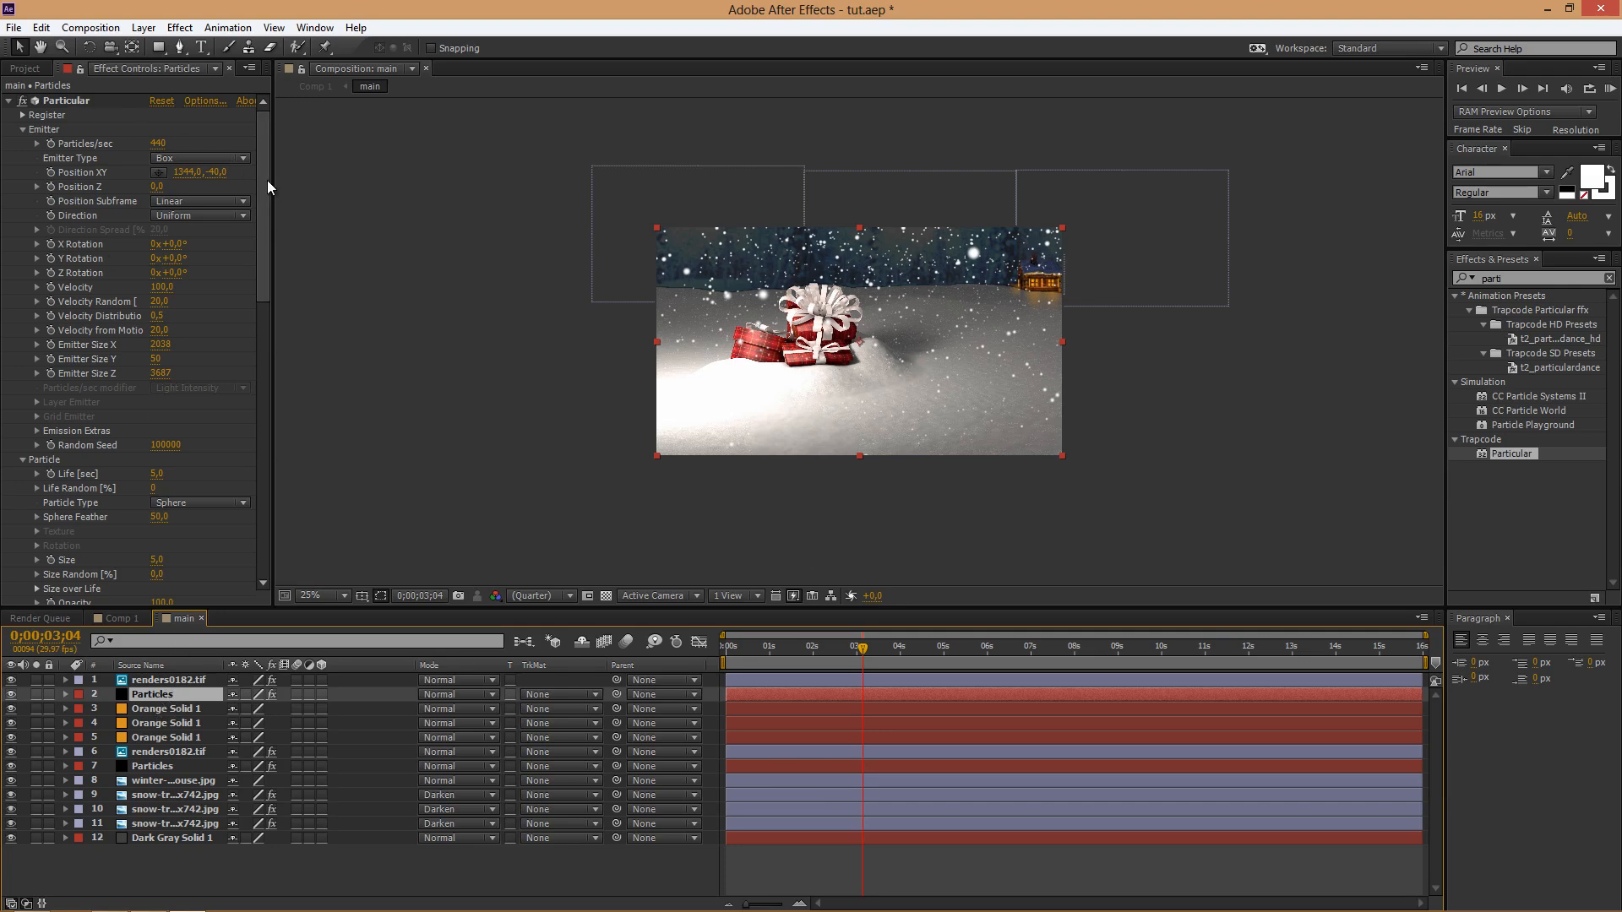
- Set the emitter's Position XY to 1488, -136 in Particular on the duplicated Particles layer
drag(267, 180, 267, 187)
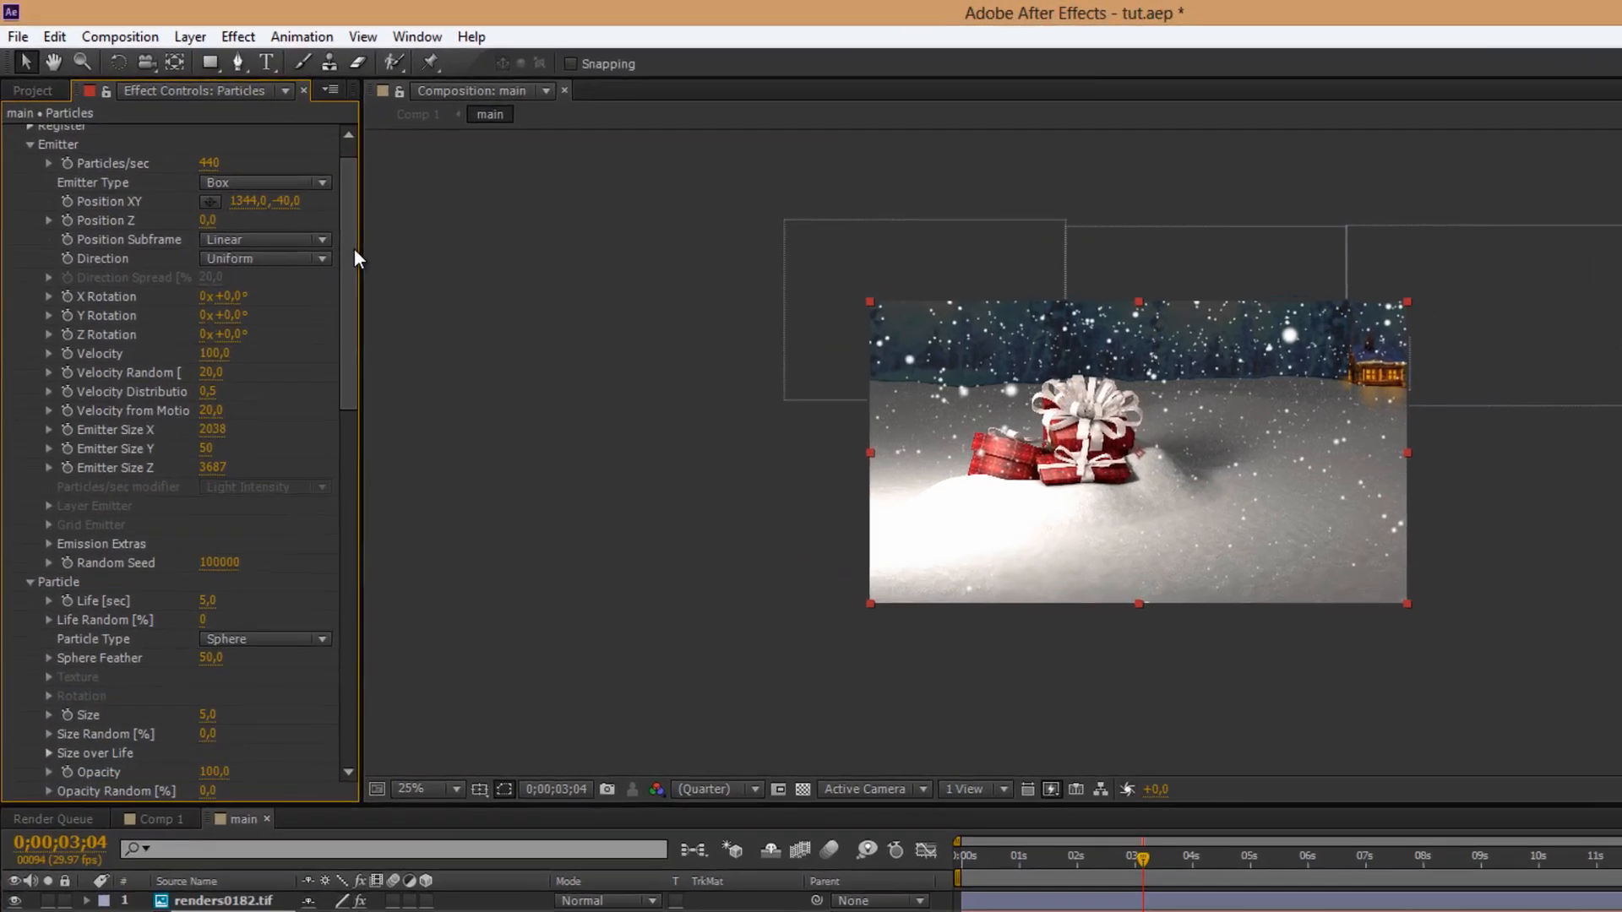
scroll(453, 317, up, 1)
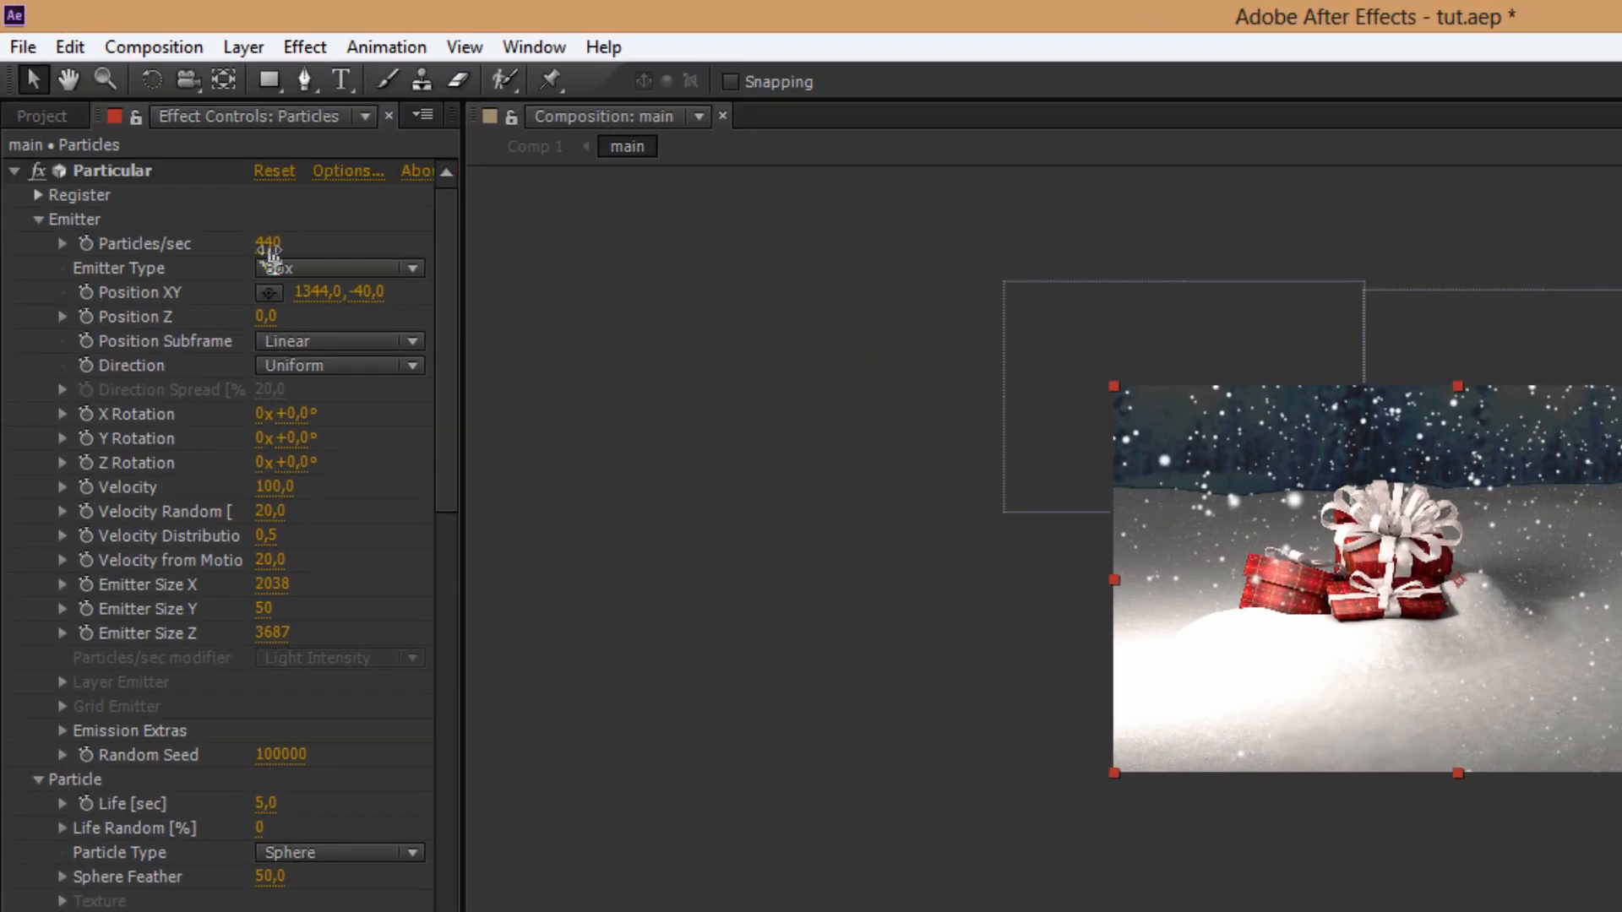
scroll(454, 429, down, 1)
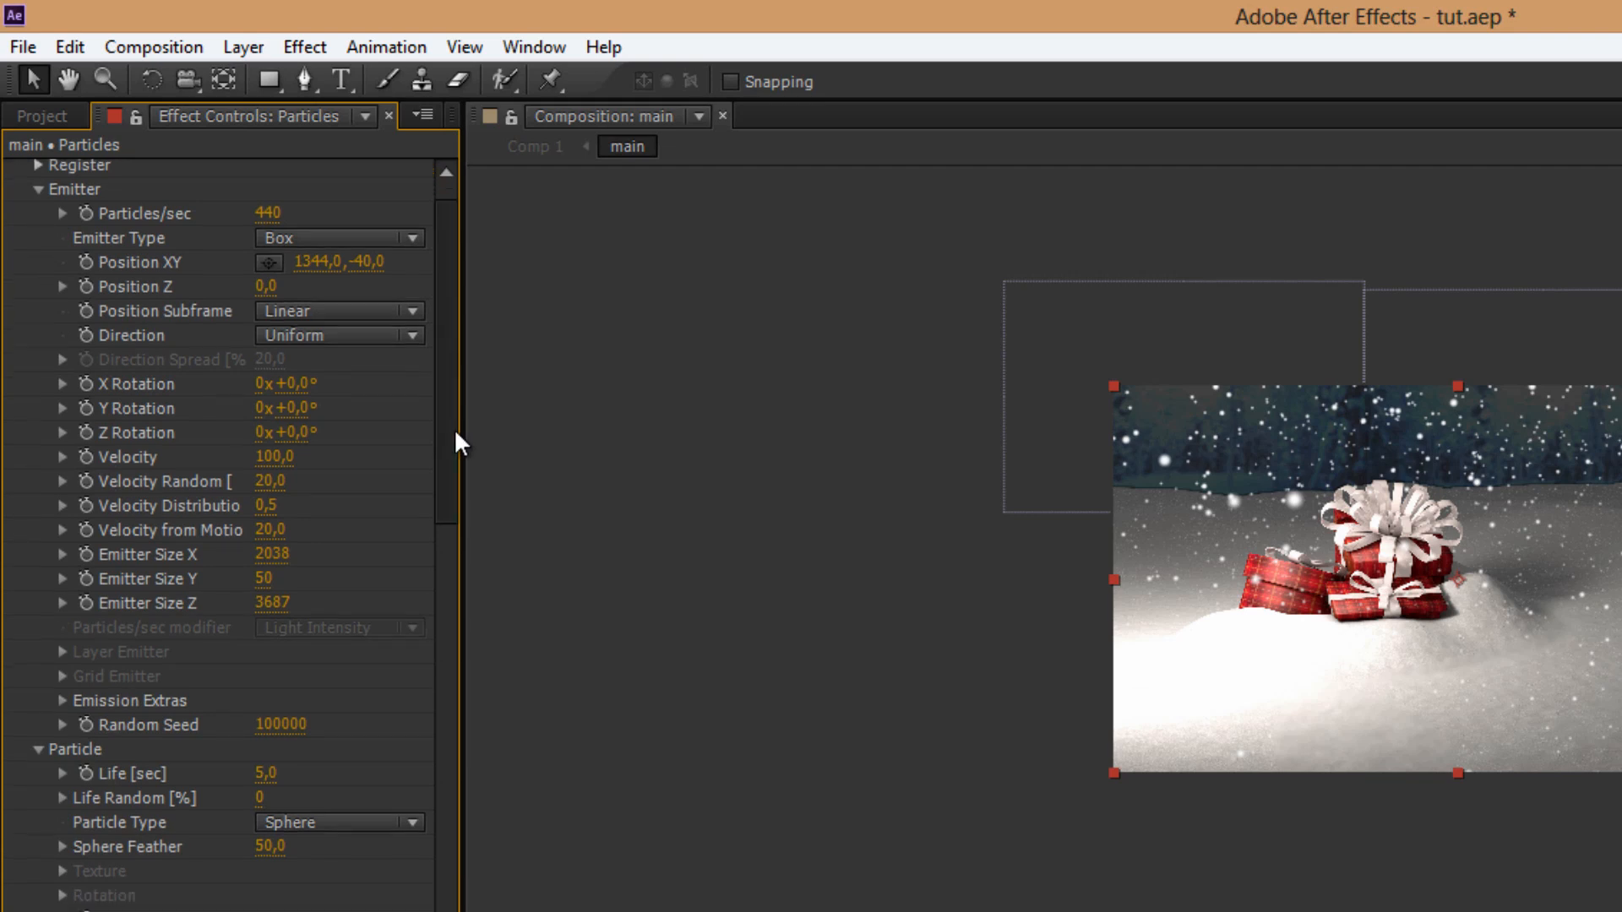
scroll(454, 419, up, 1)
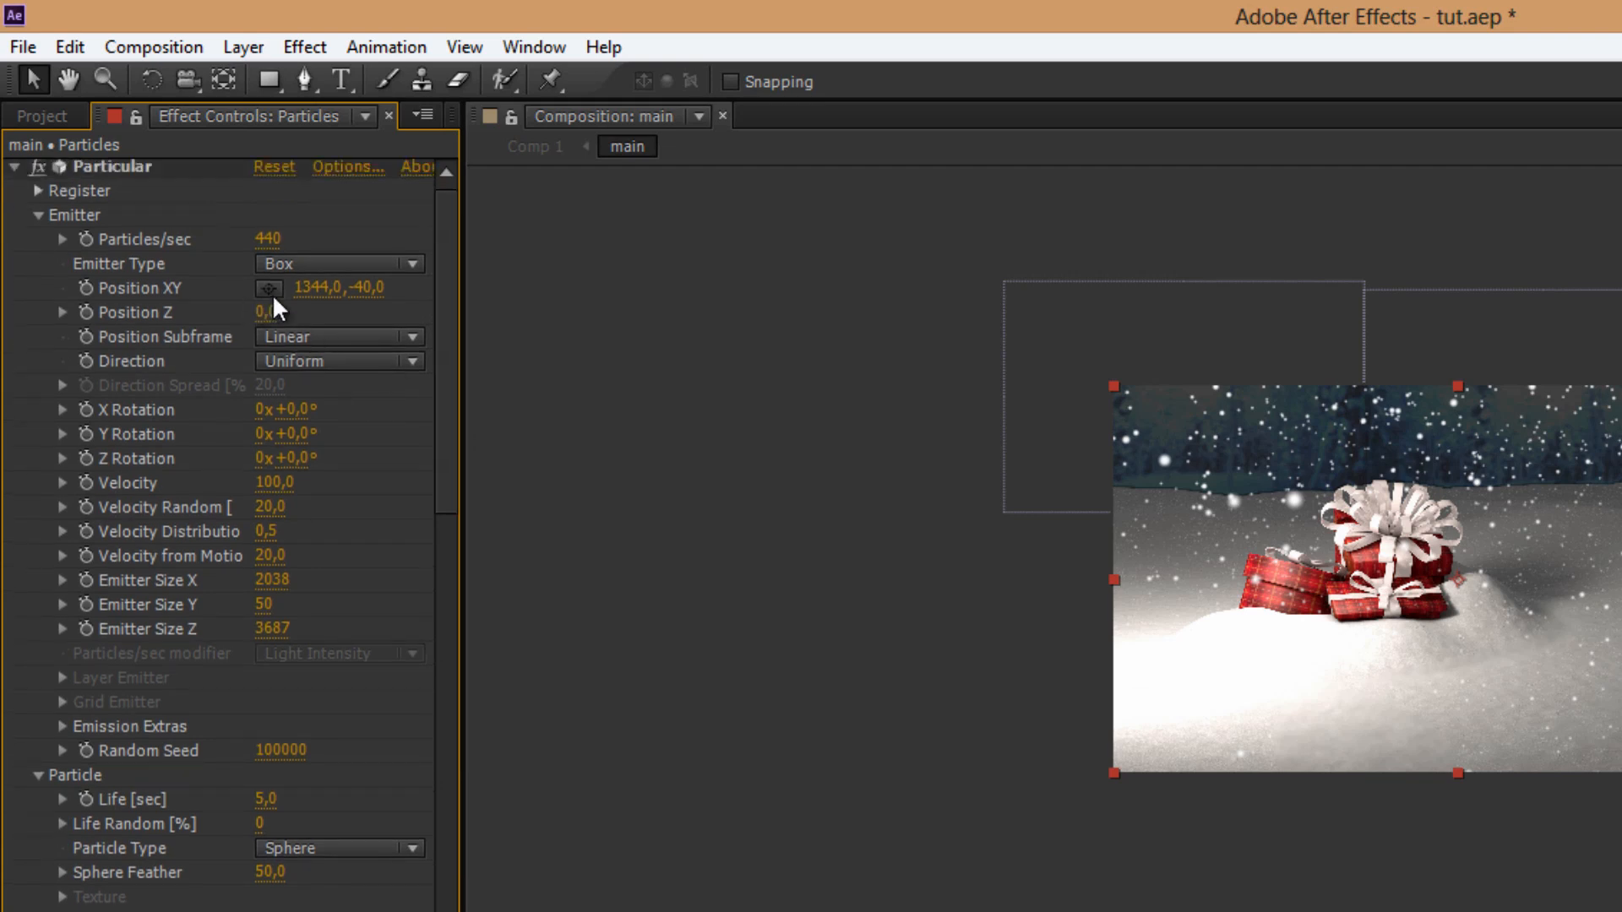
click(372, 289)
double_click(369, 292)
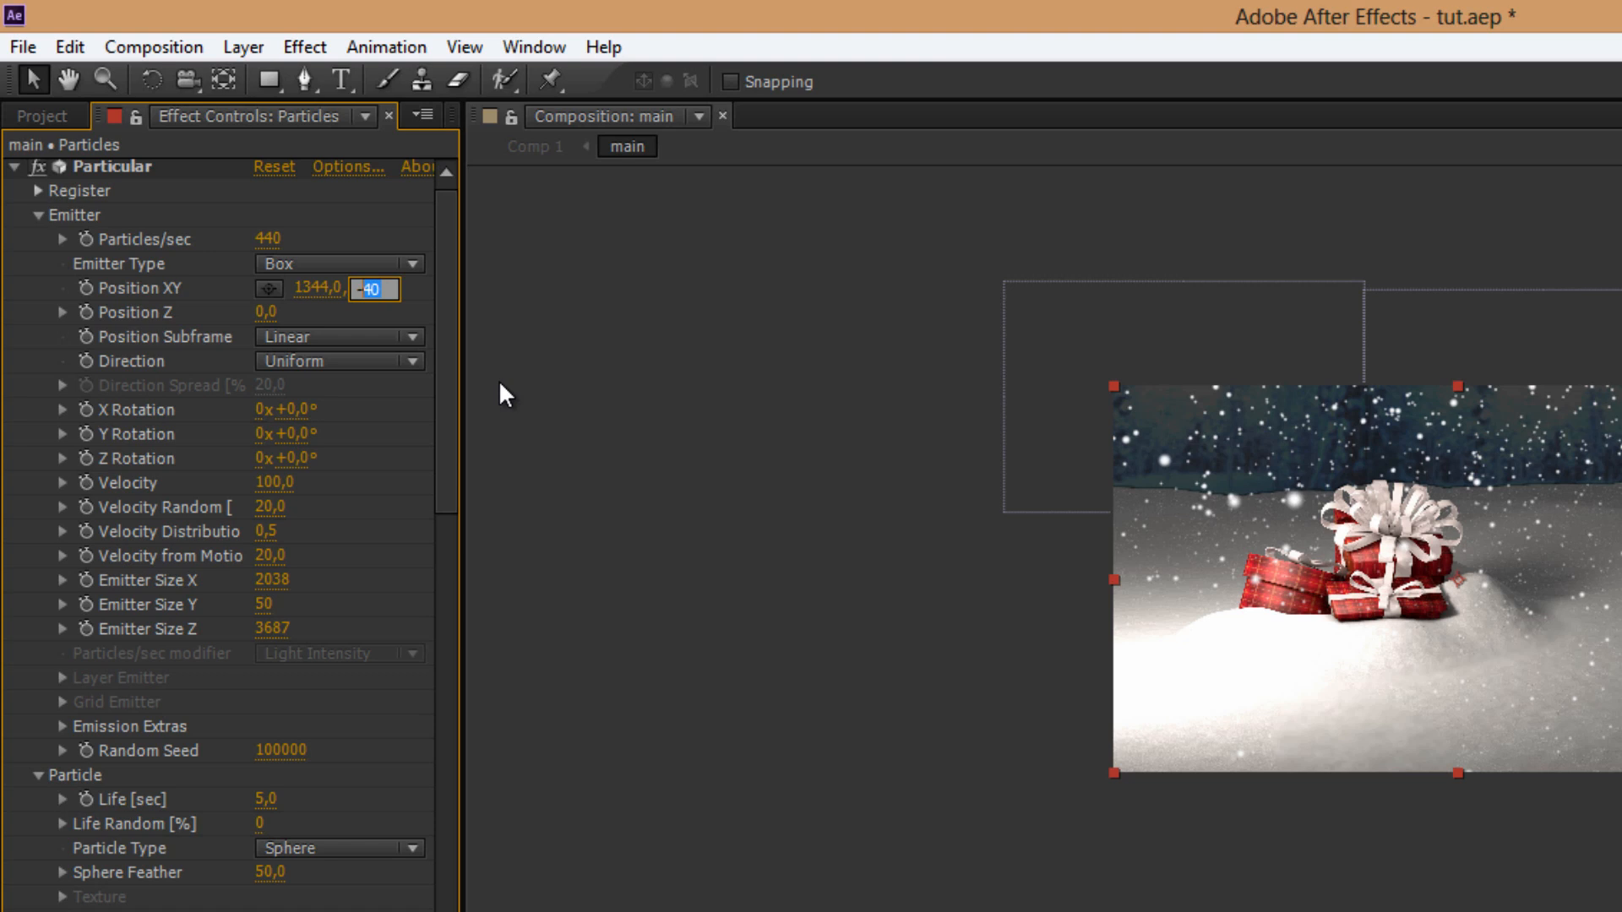
click(337, 296)
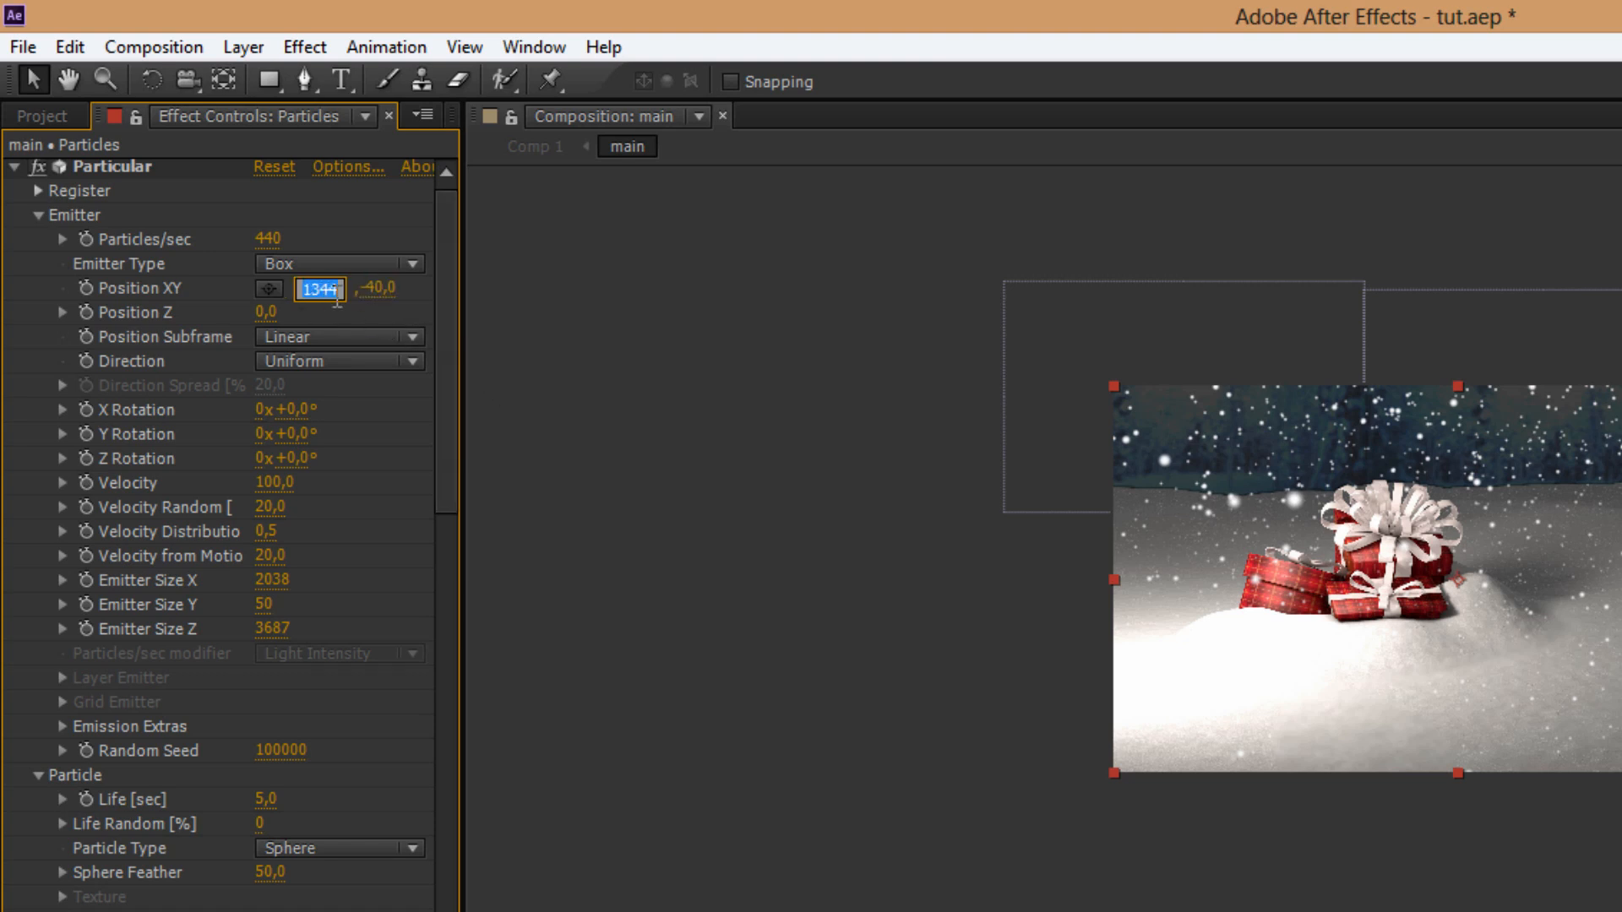
text(1488)
click(376, 289)
text(-)
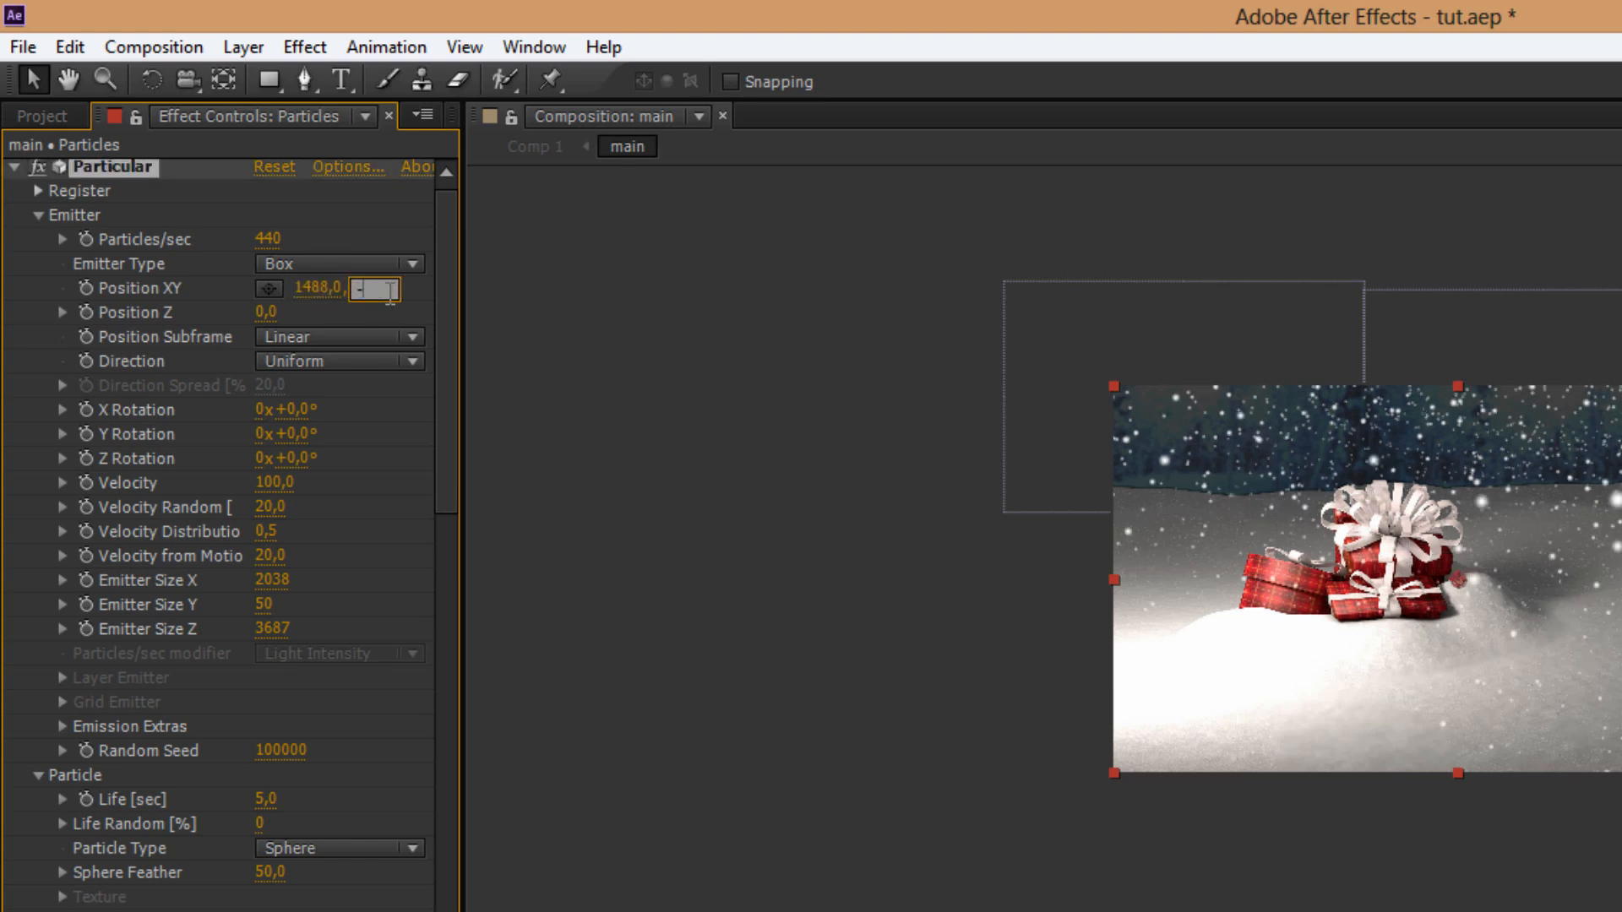
text(136)
click(424, 290)
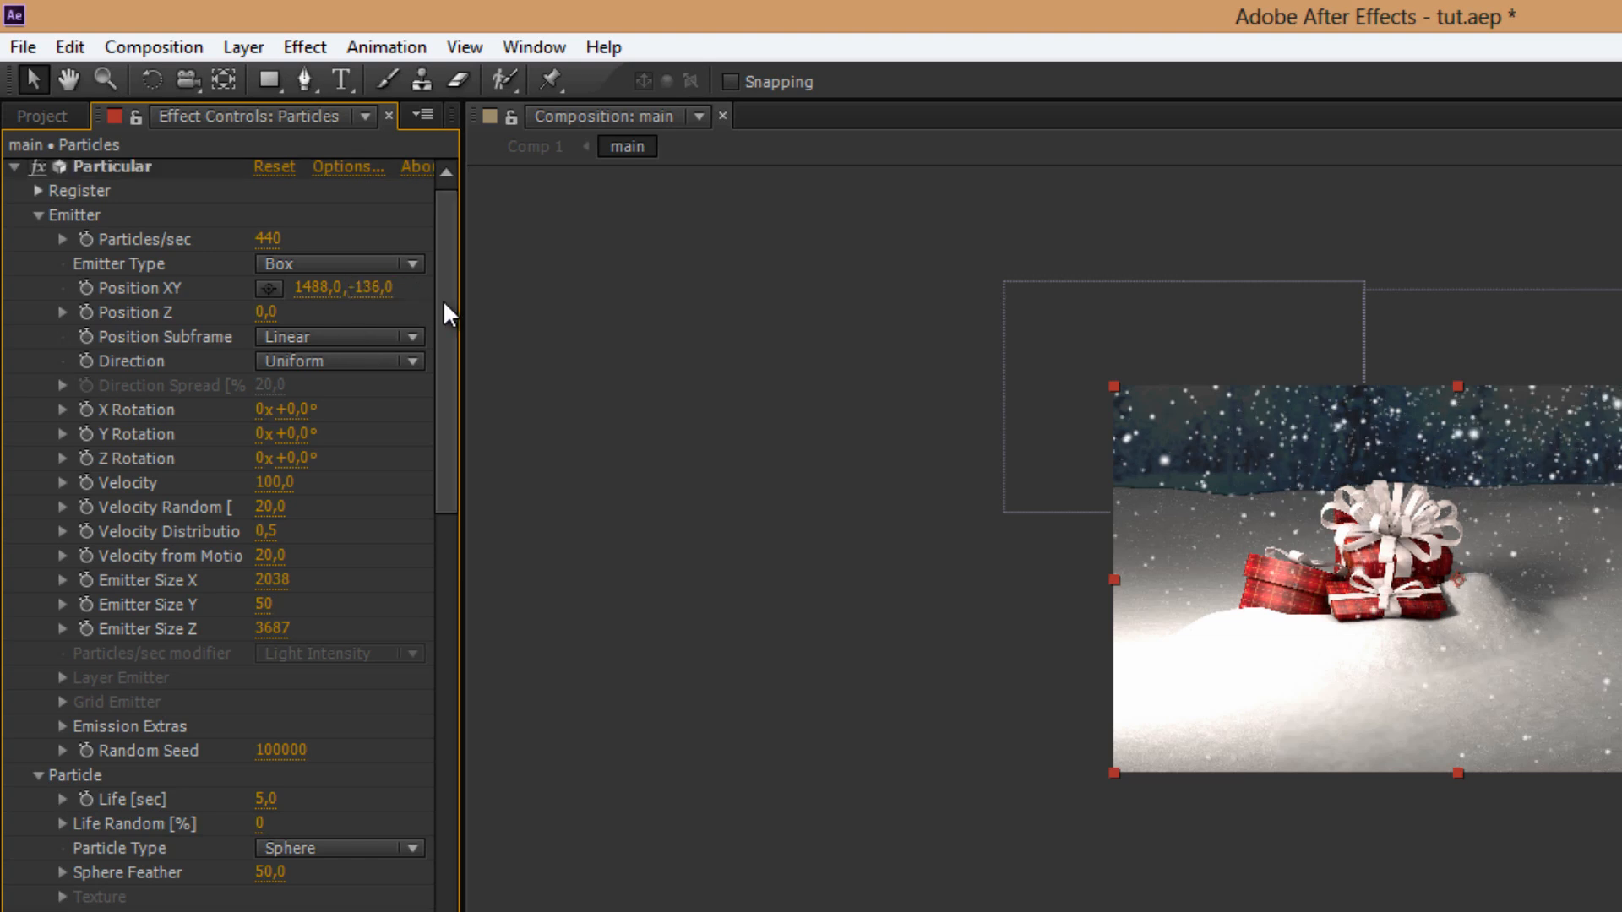
- Set the particle Life to 10 seconds on the duplicated Particles layer
drag(447, 306, 450, 338)
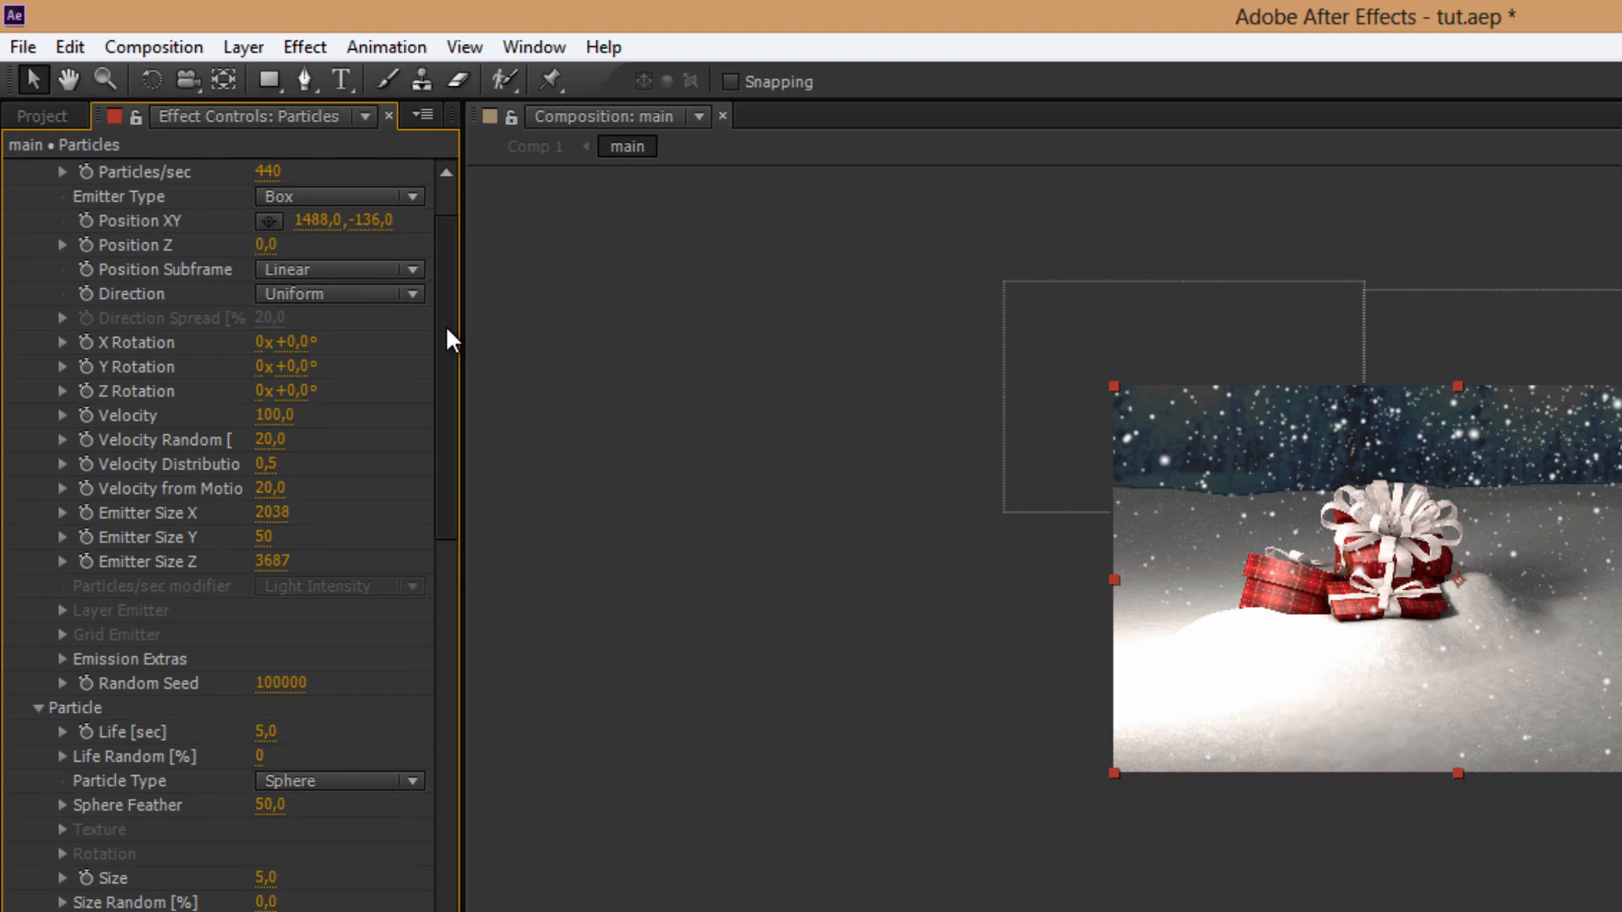
drag(447, 329, 446, 348)
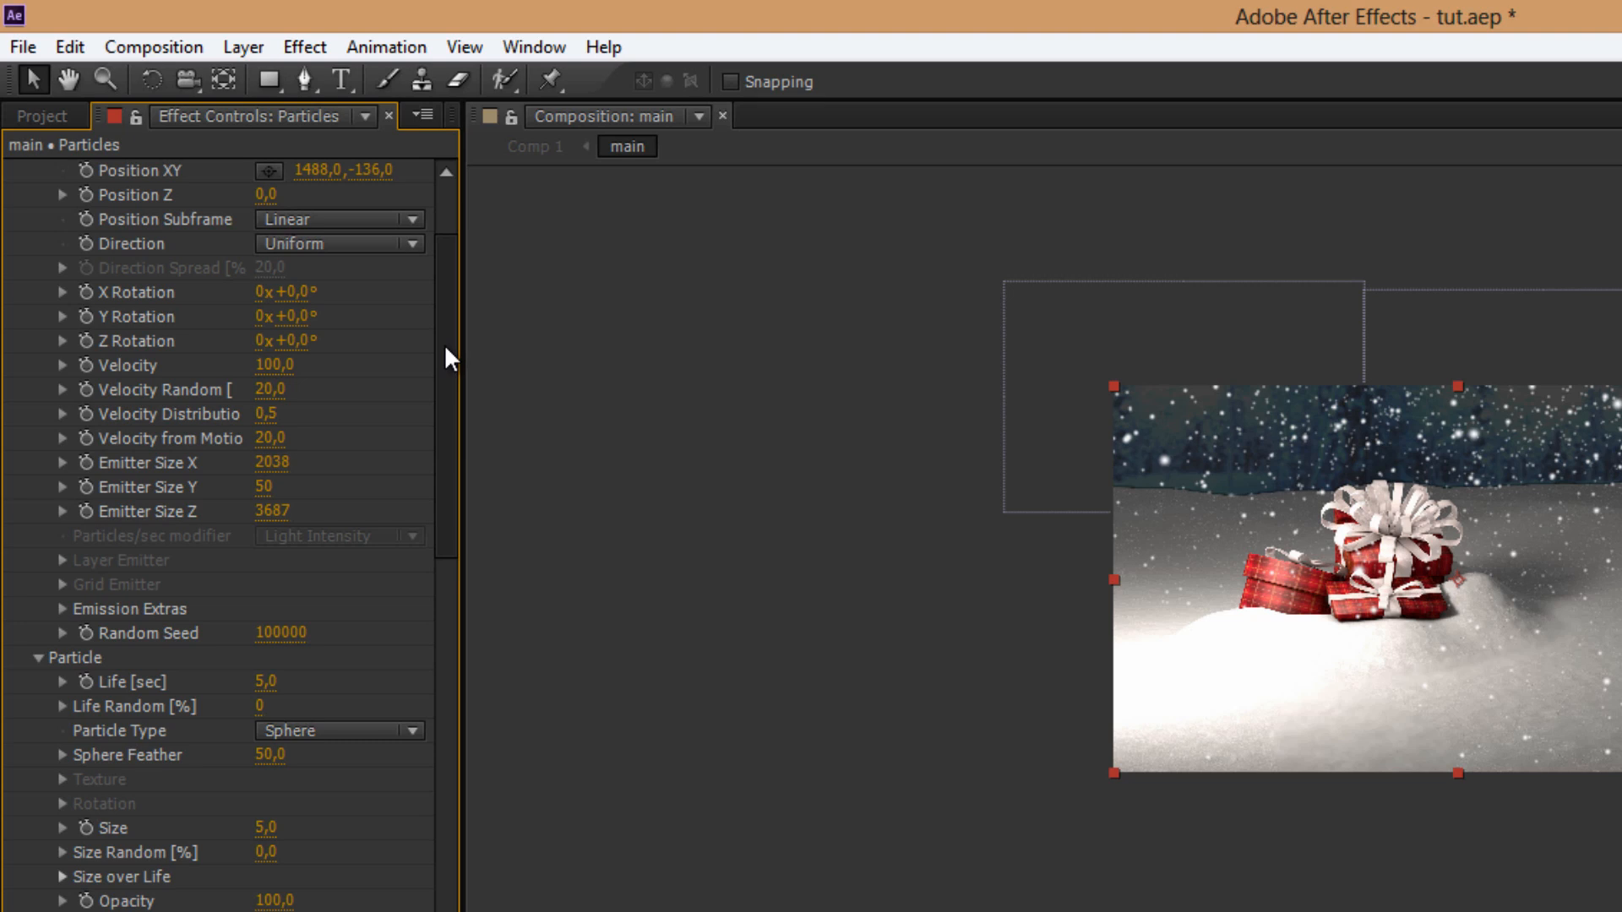
drag(438, 357, 429, 458)
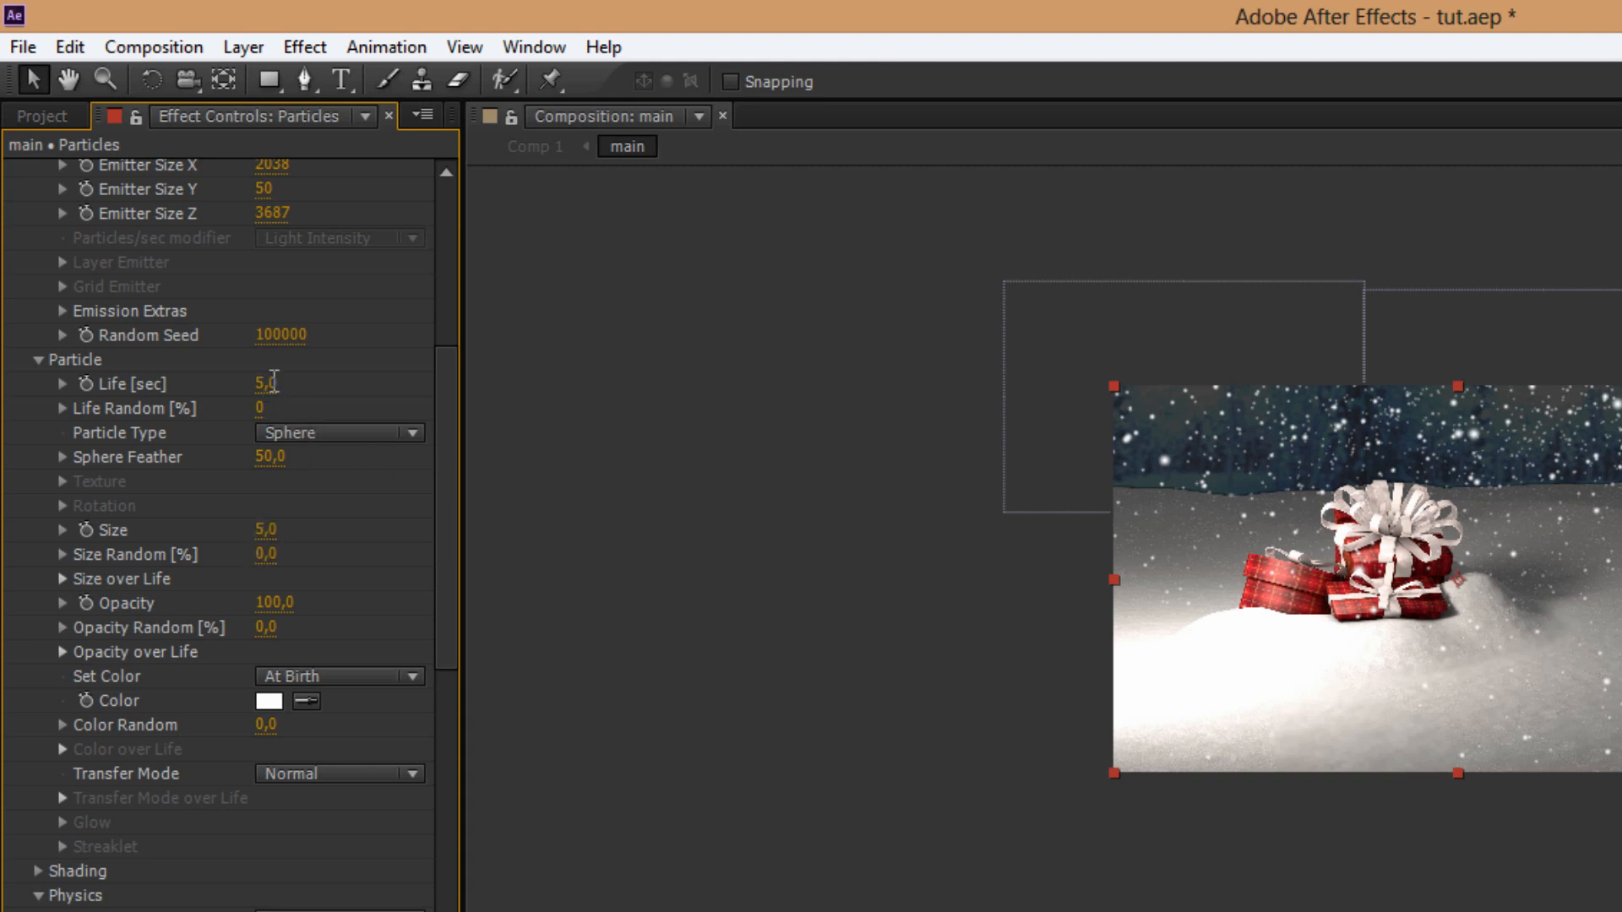
click(267, 383)
text(10)
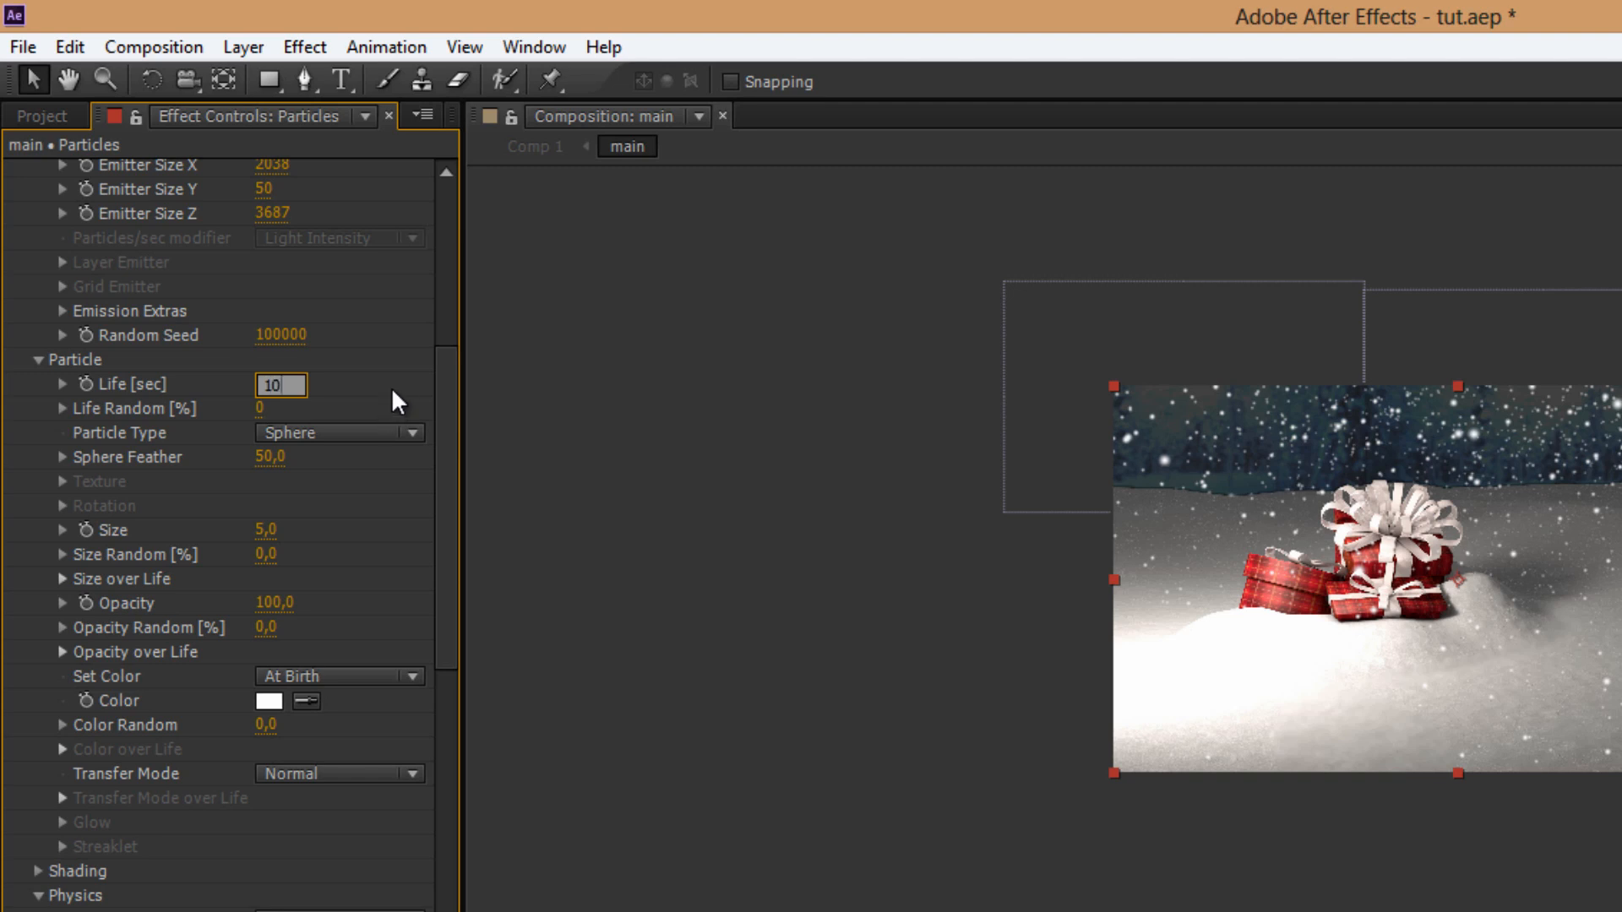
key(Return)
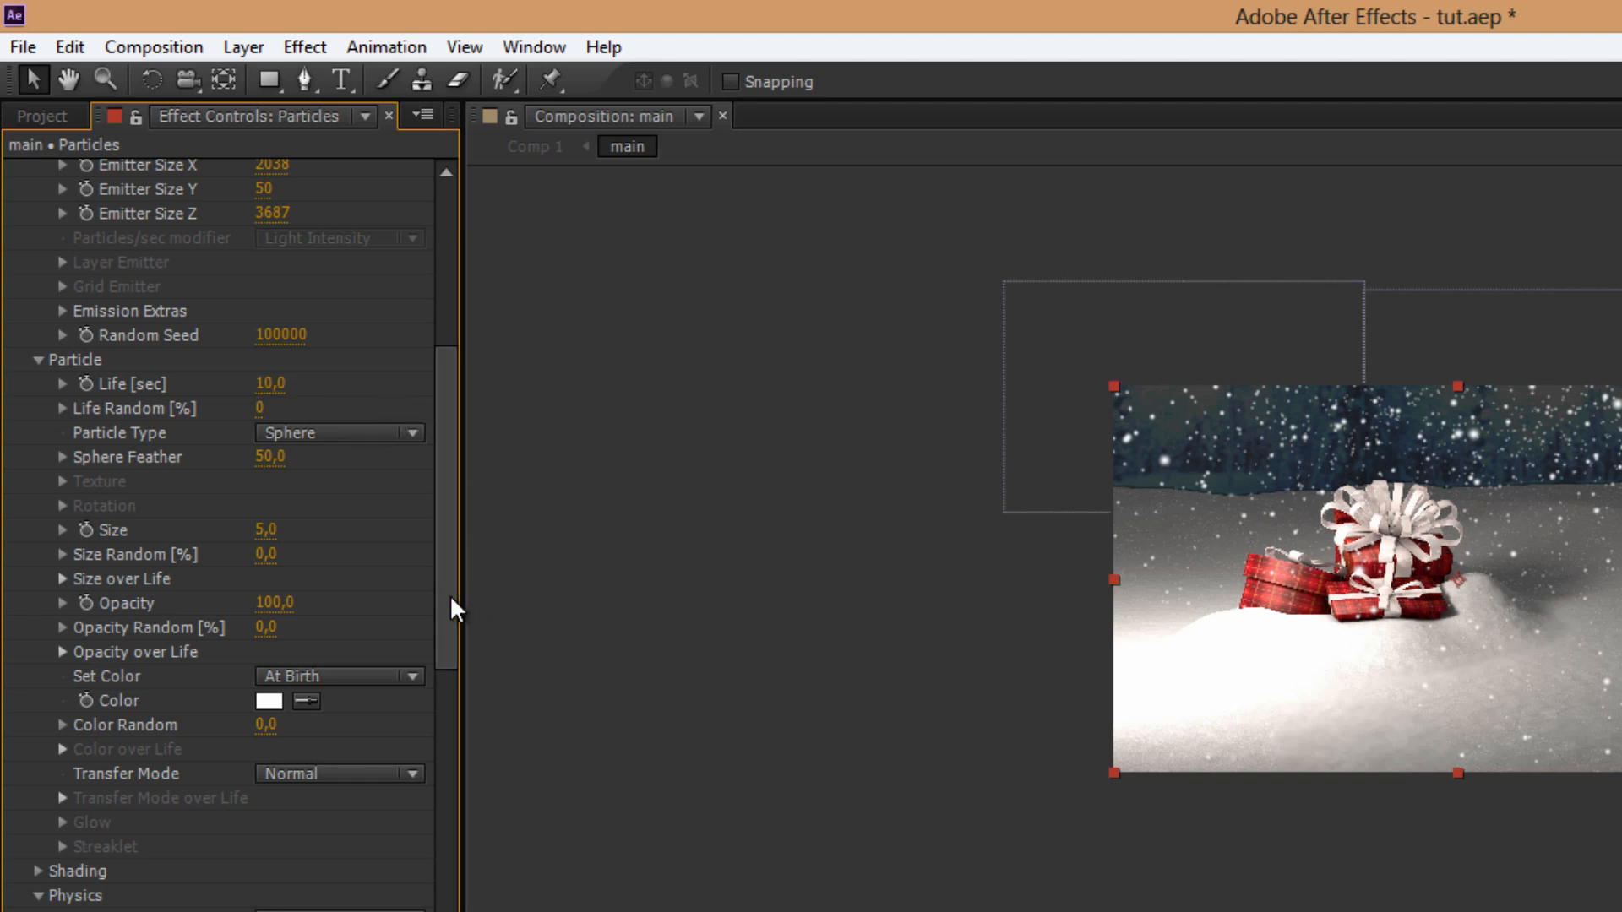
drag(450, 595, 440, 409)
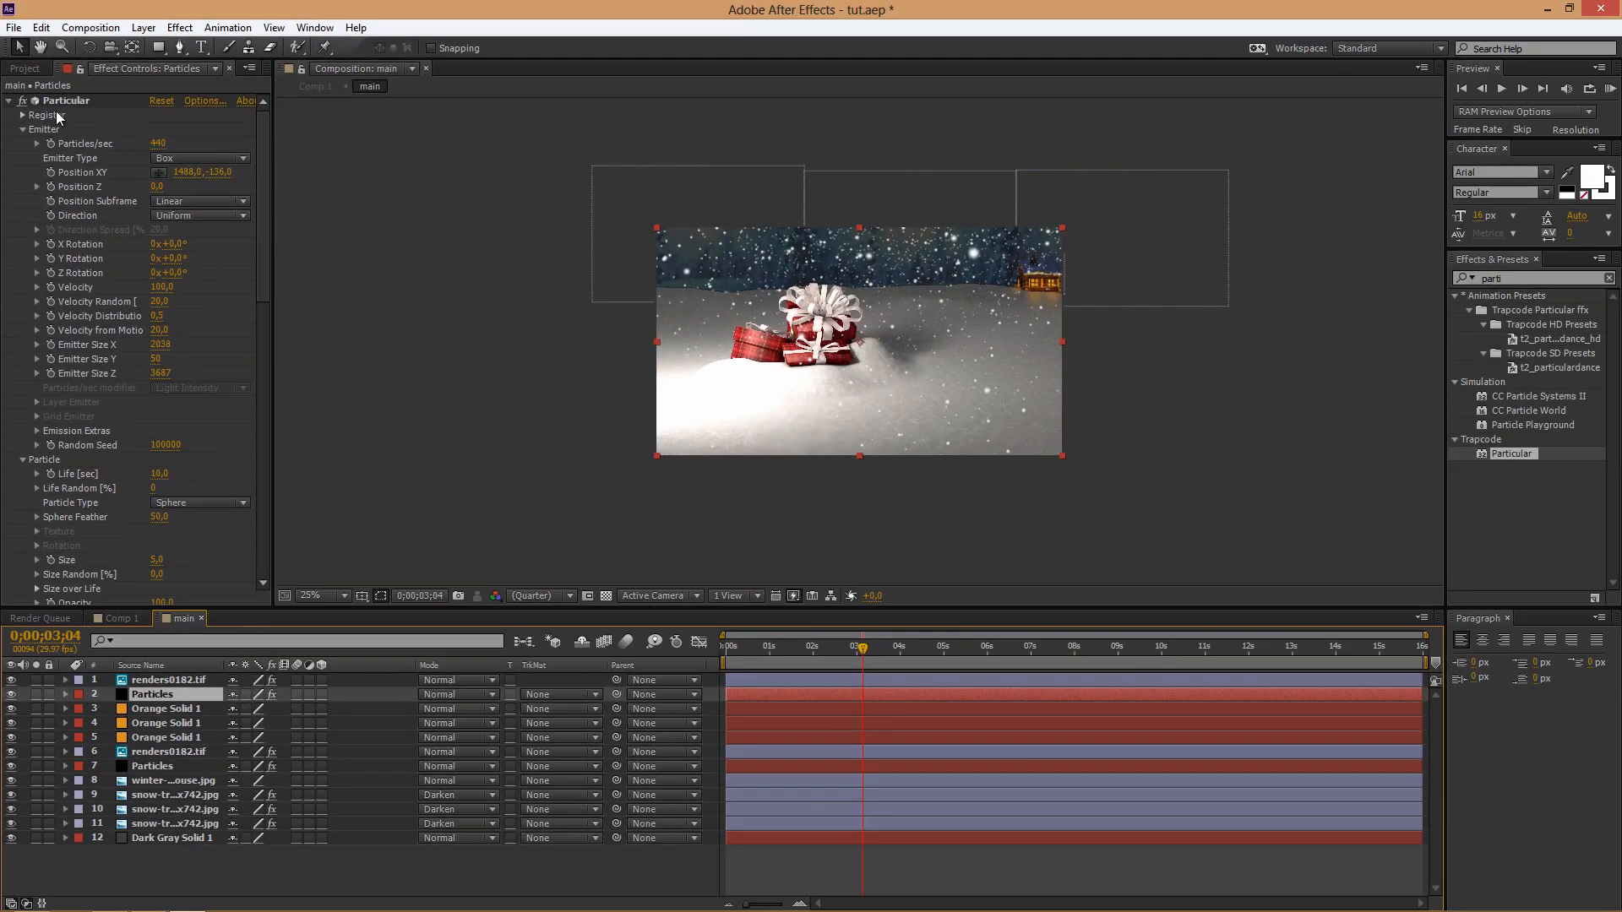
- Collapse the Particular settings on the upper and lower Particles layers, leaving the lower layer selected
click(8, 102)
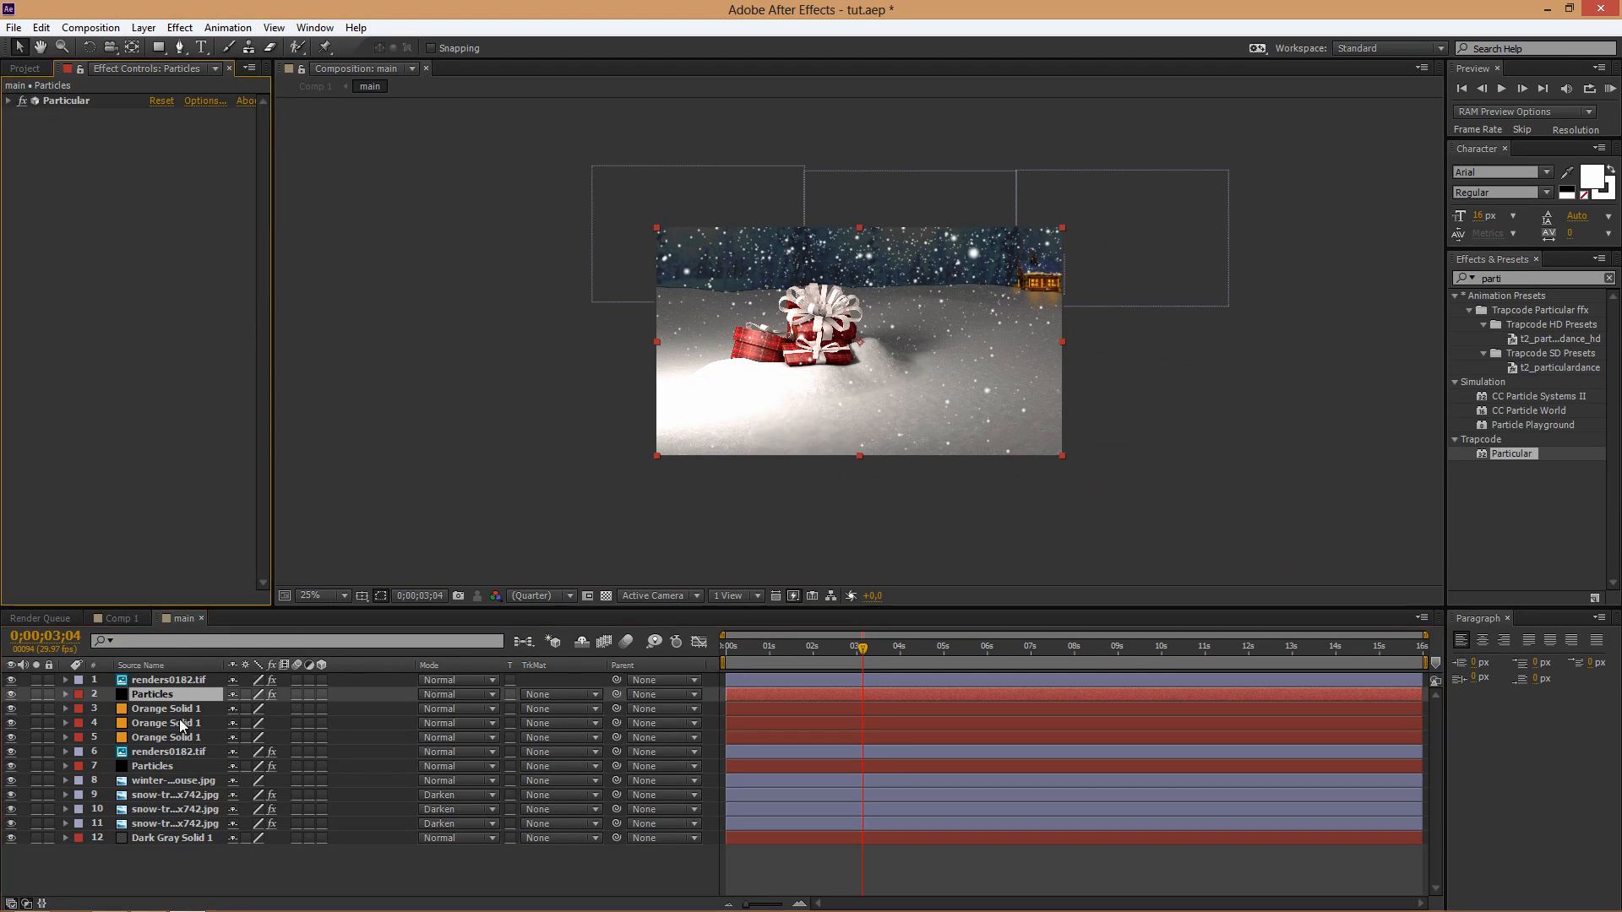
click(152, 765)
click(8, 101)
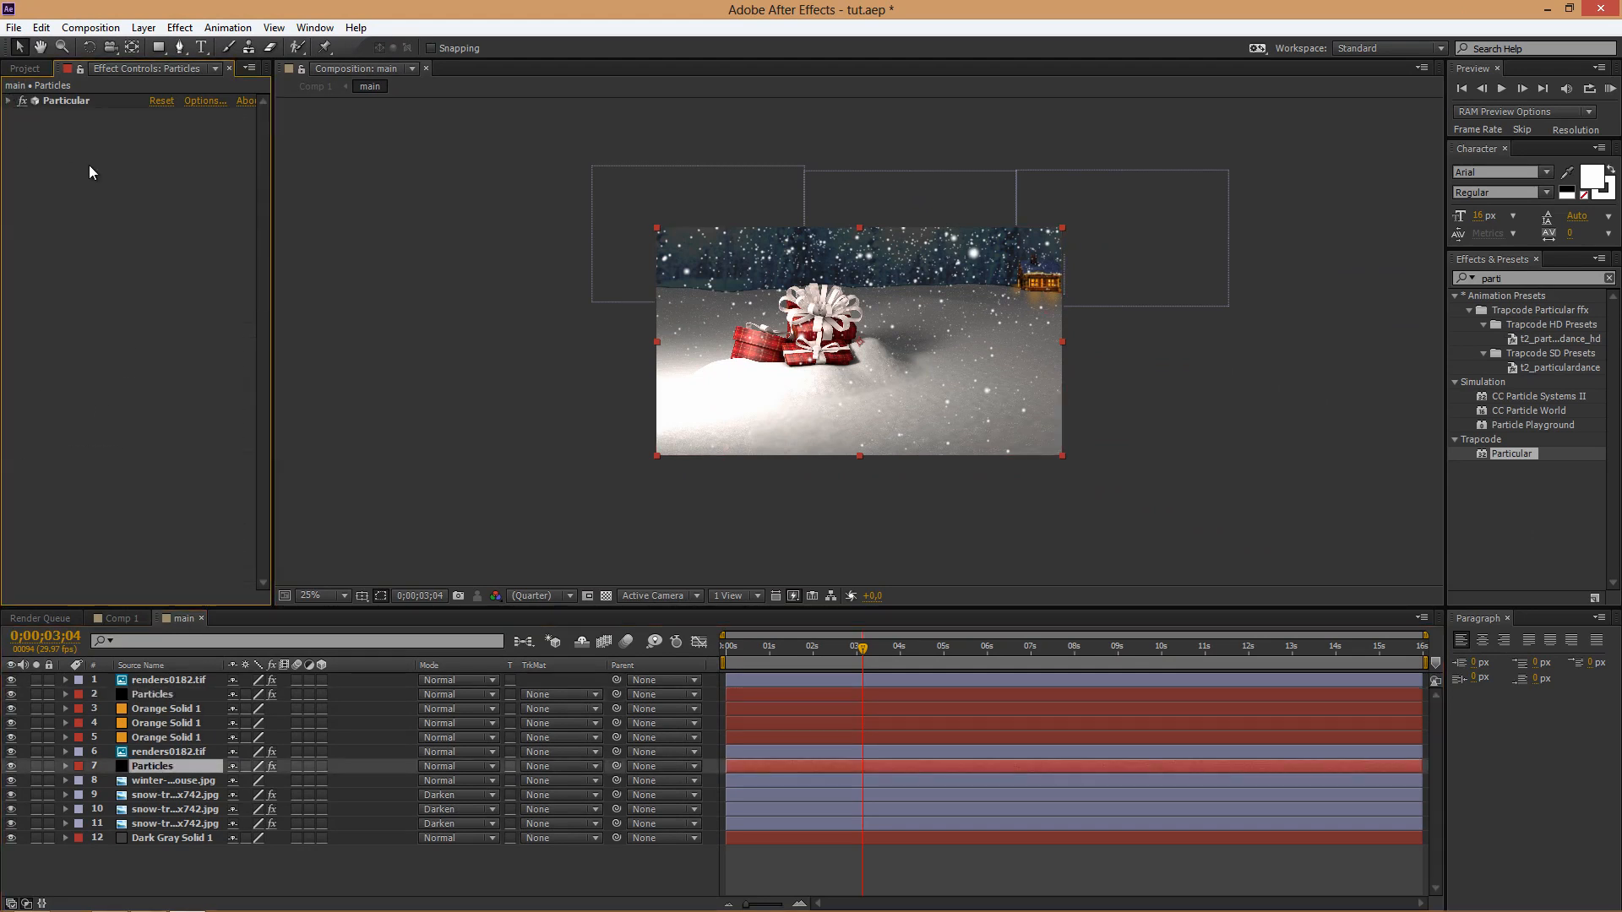
- Enable motion blur for the composition and for both Particles layers
click(626, 642)
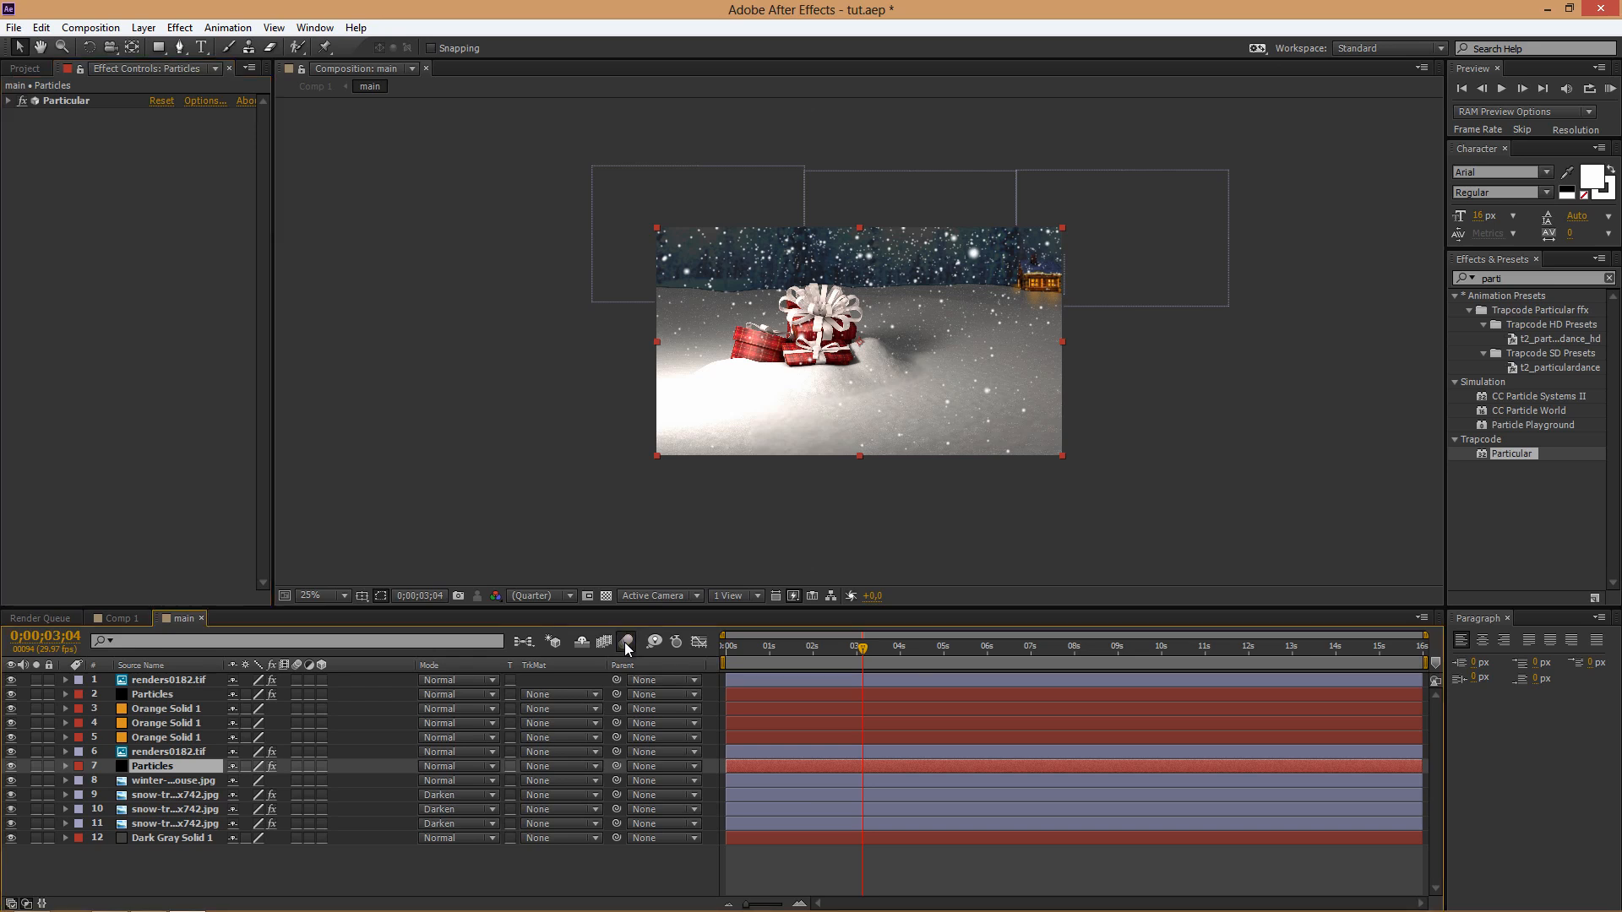
click(293, 765)
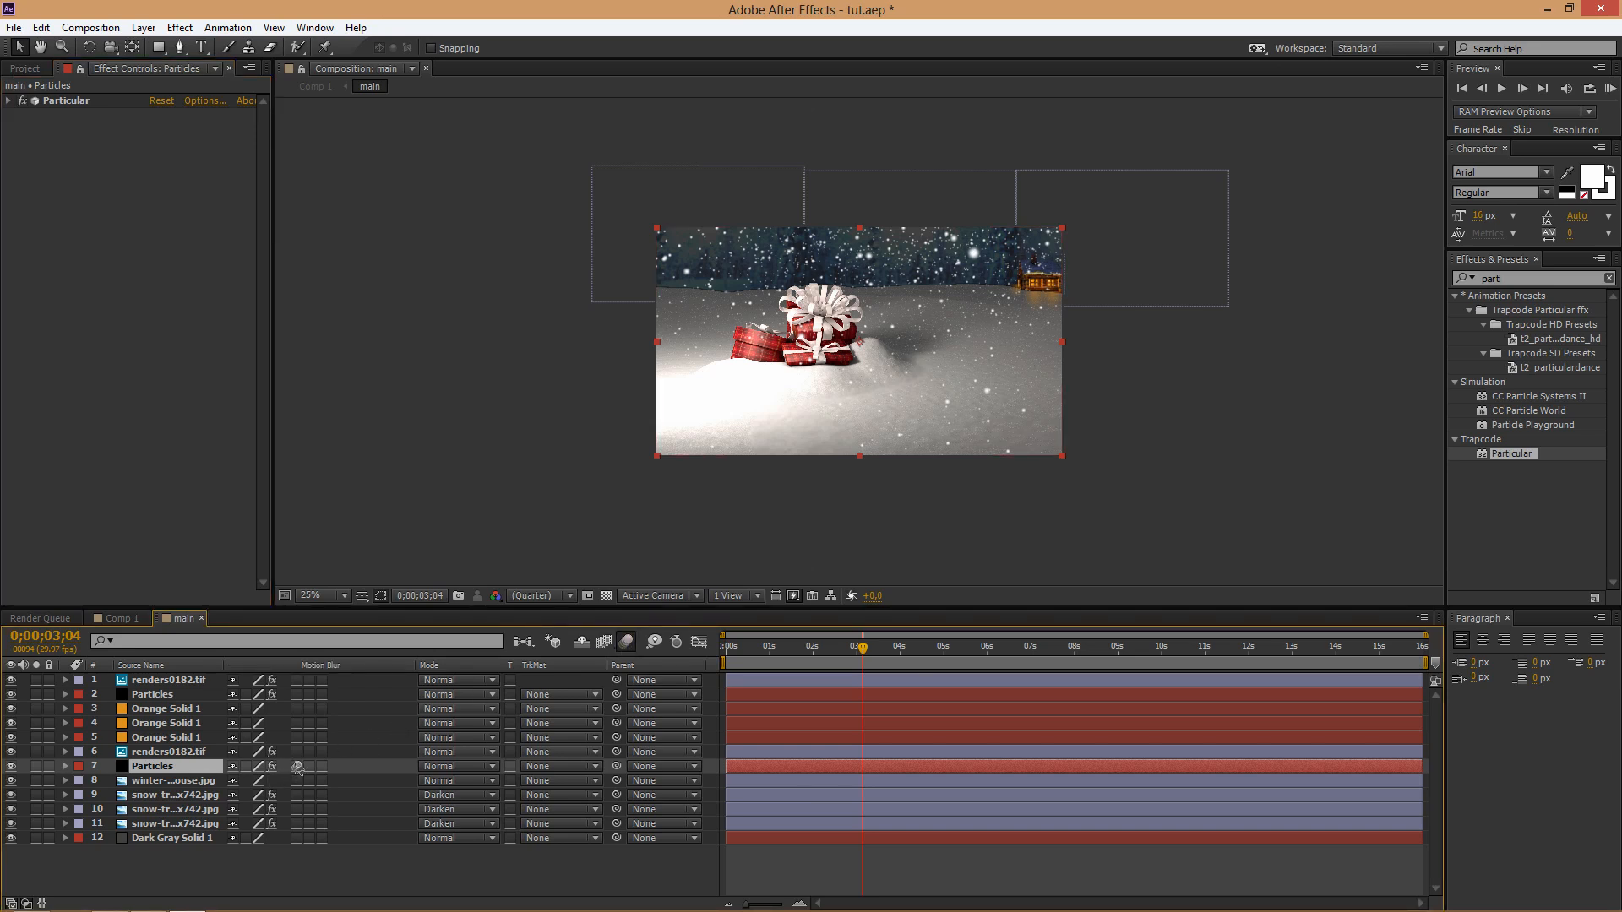
click(294, 695)
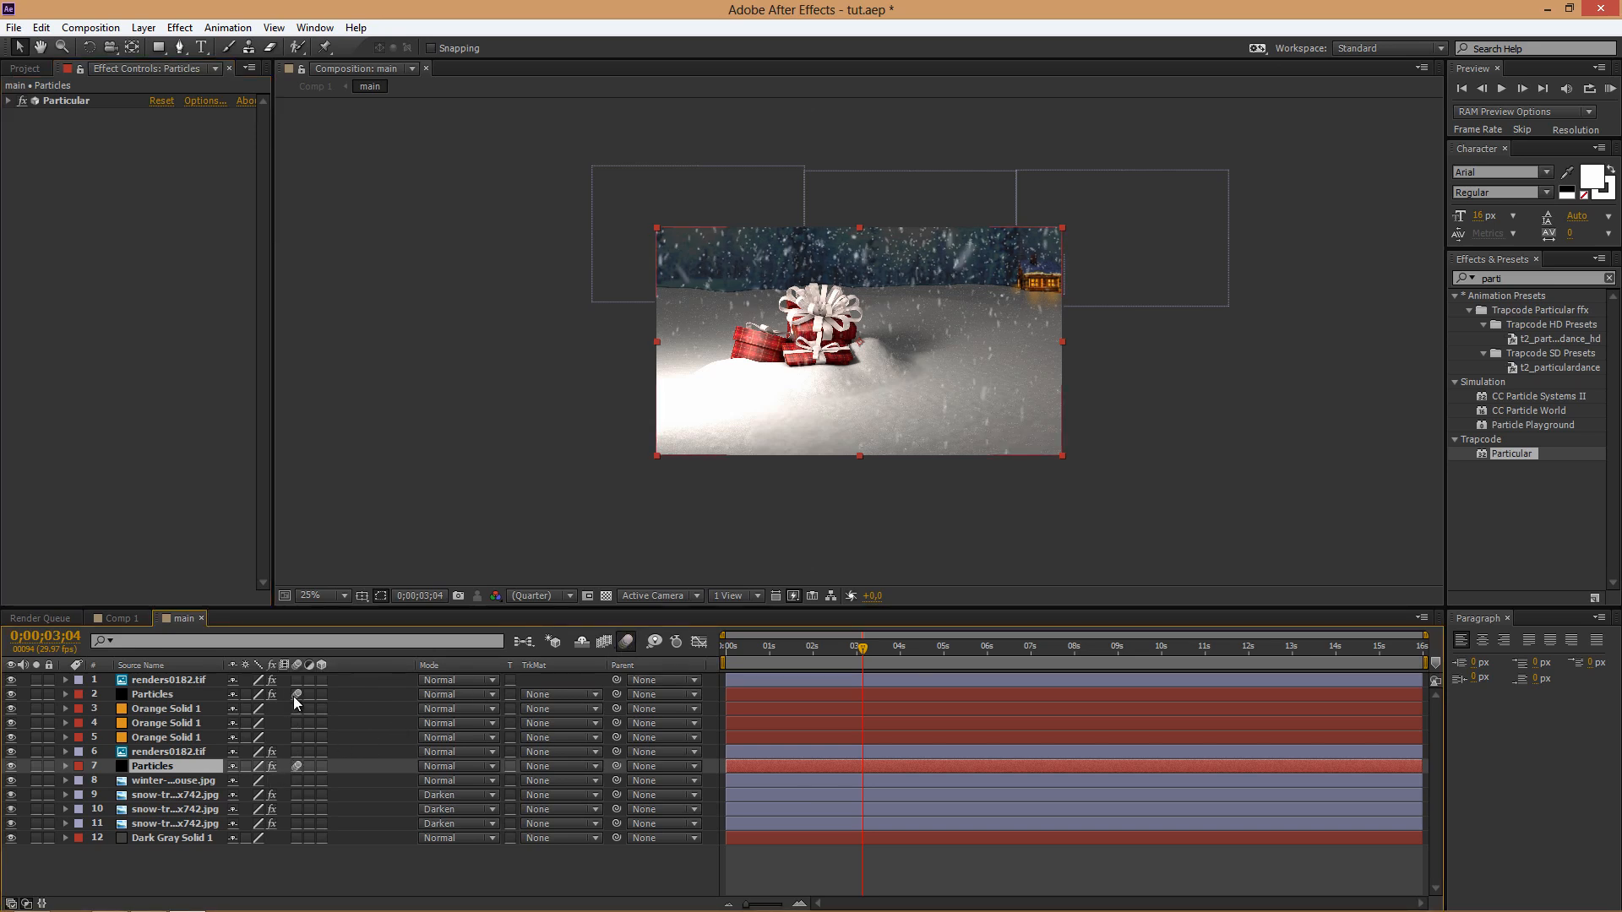
click(293, 696)
click(294, 694)
click(294, 695)
- Find the Box Blur effect and apply it to the lower Particles layer
click(1472, 279)
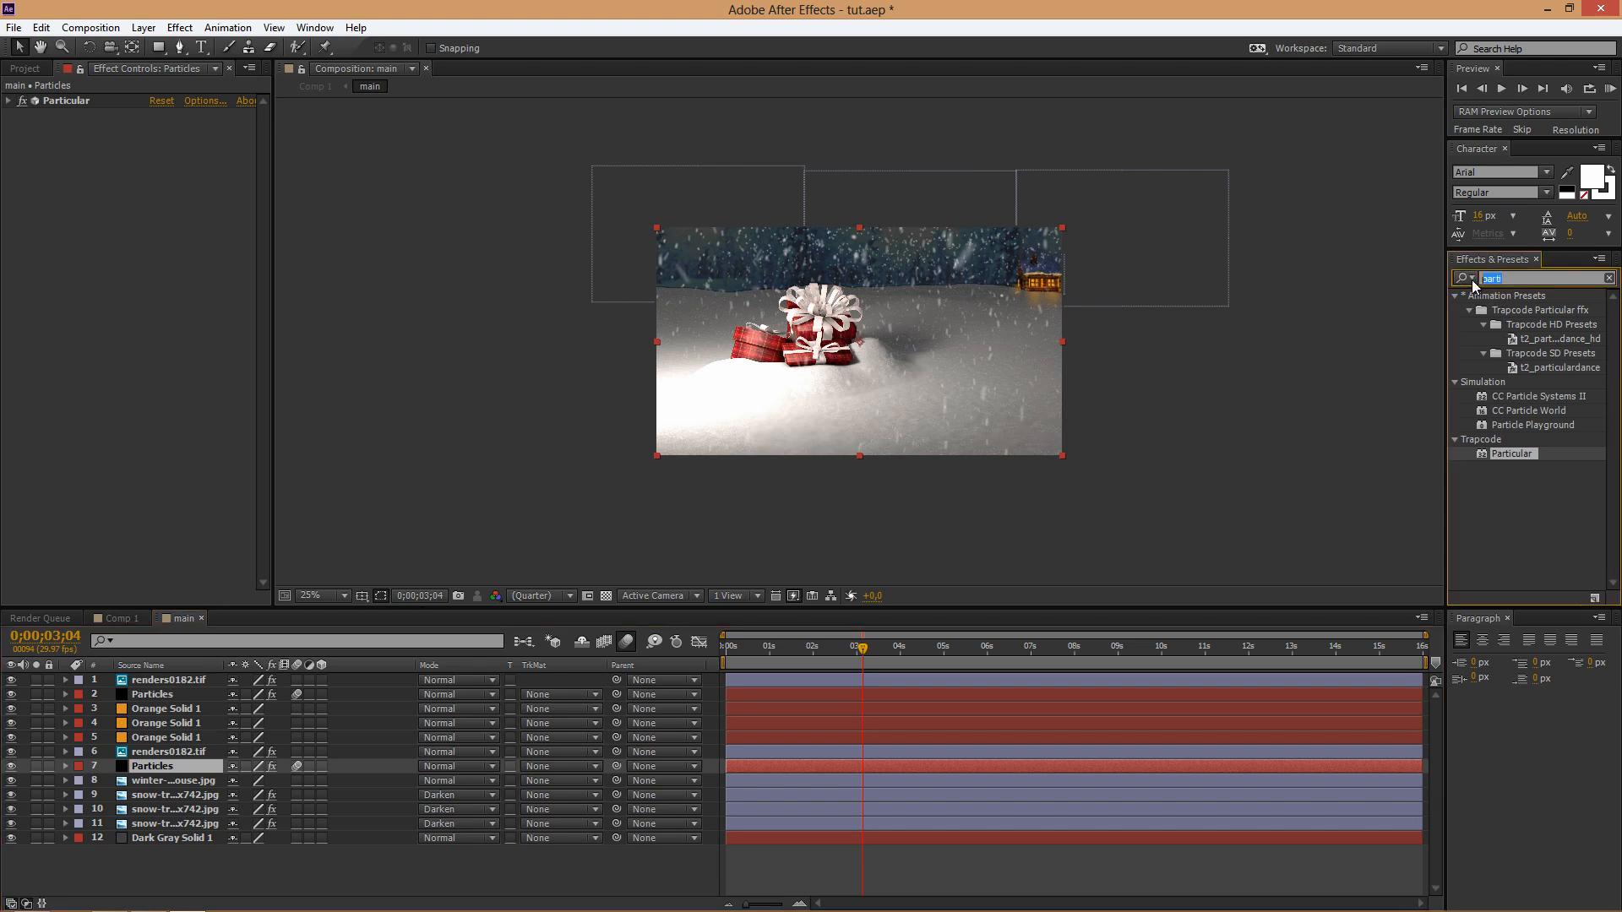
text(box blur)
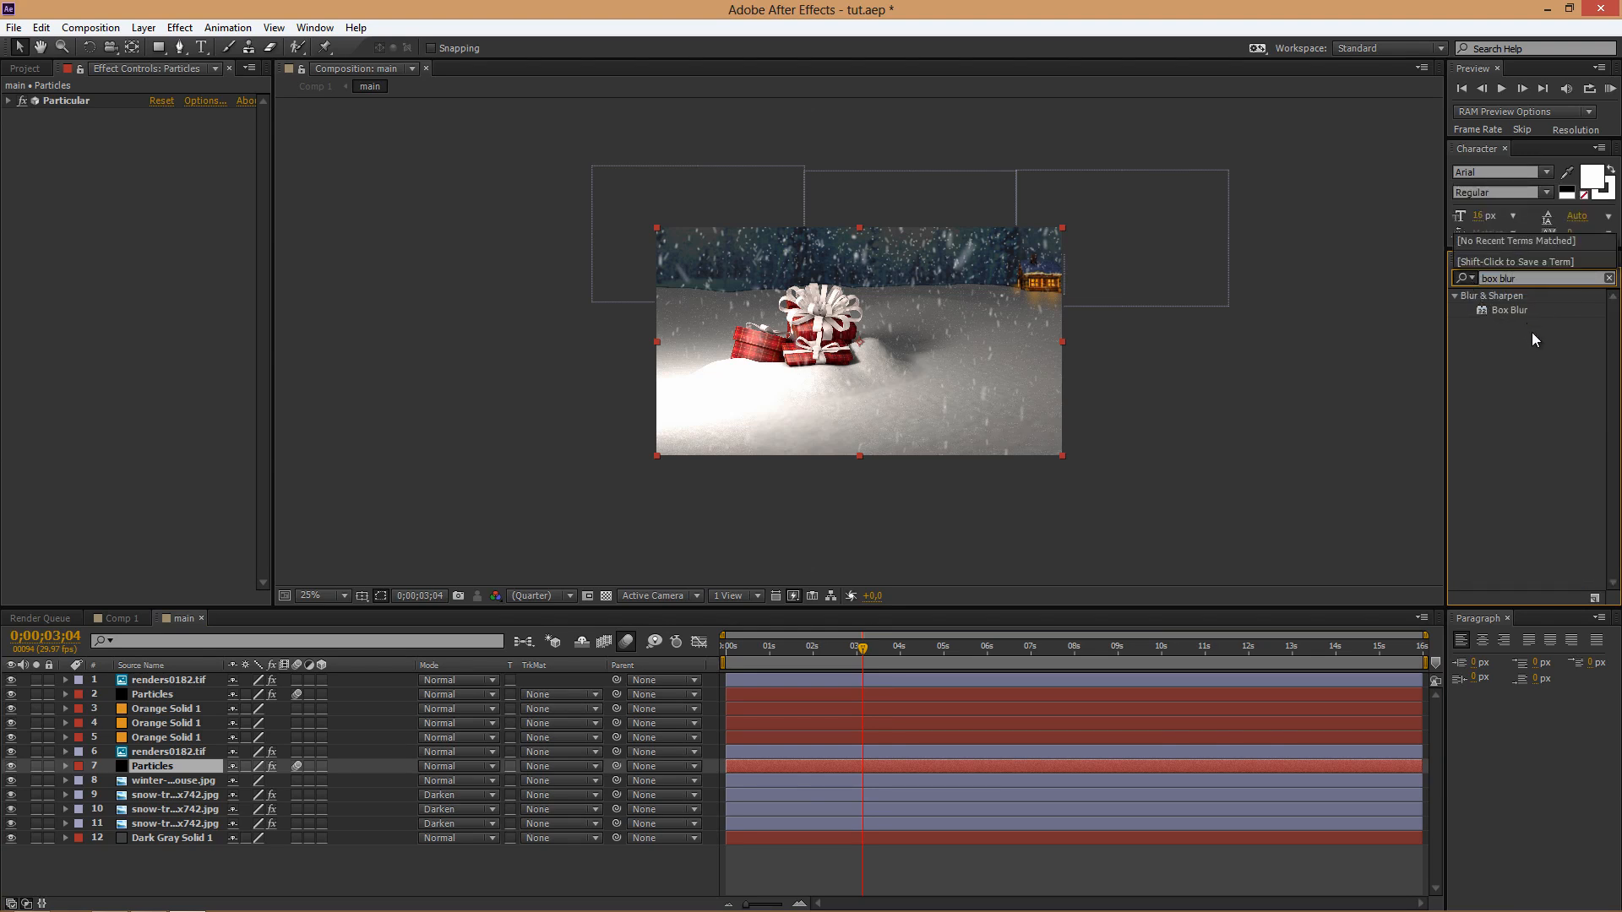
click(1512, 310)
drag(1504, 311, 48, 183)
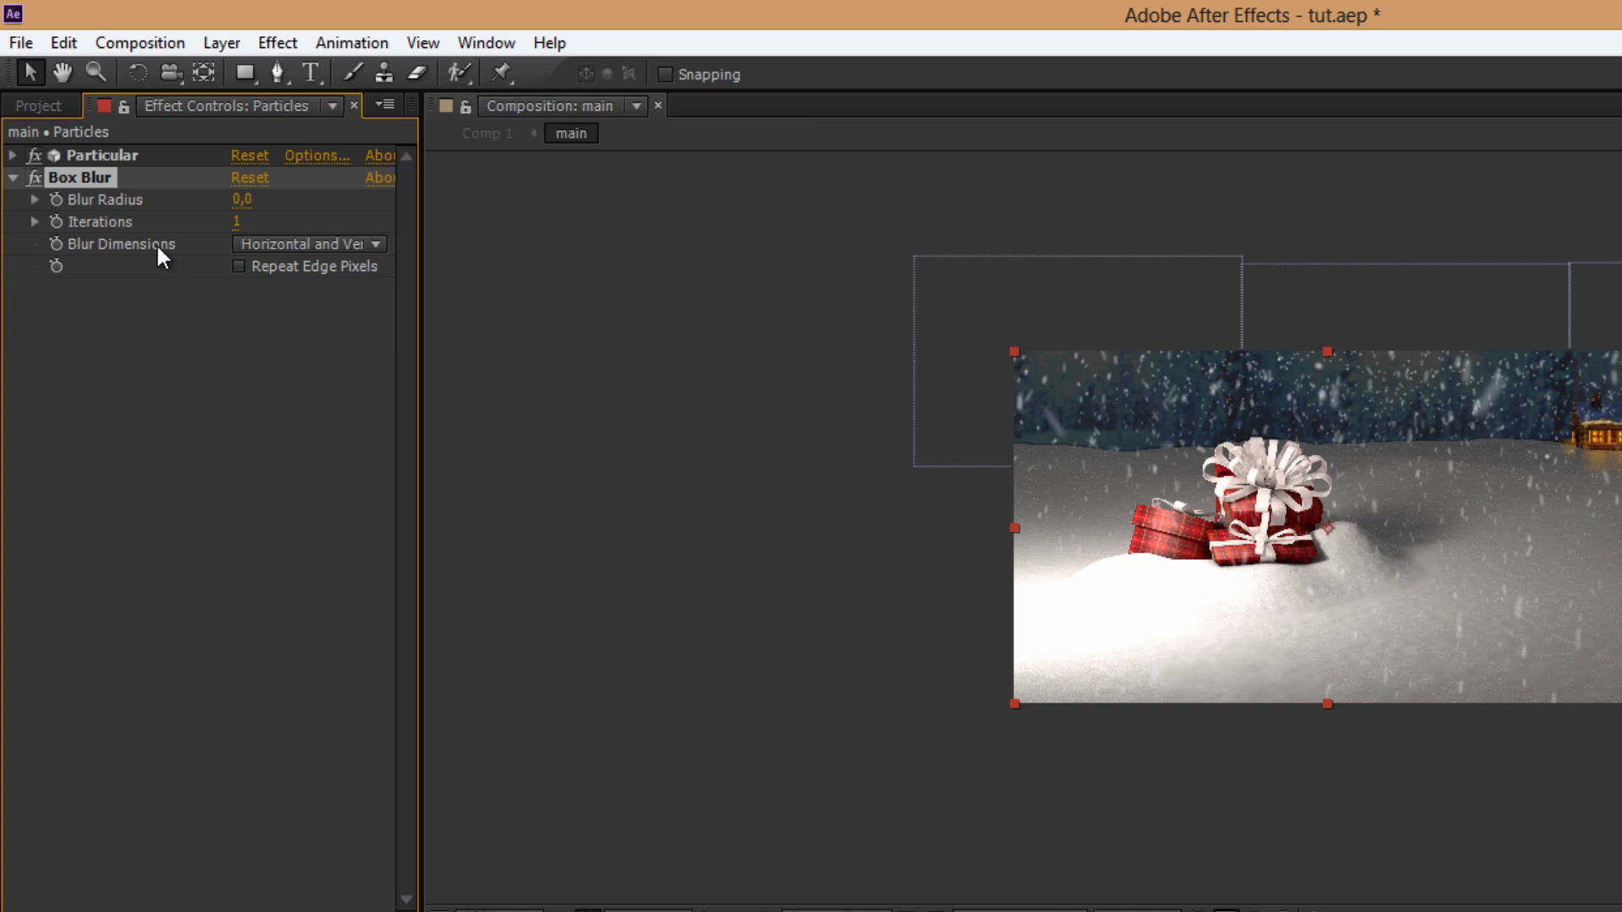
- Set Box Blur to a Blur Radius of 8 and 5 Iterations, with Repeat Edge Pixels enabled
click(242, 201)
key(Return)
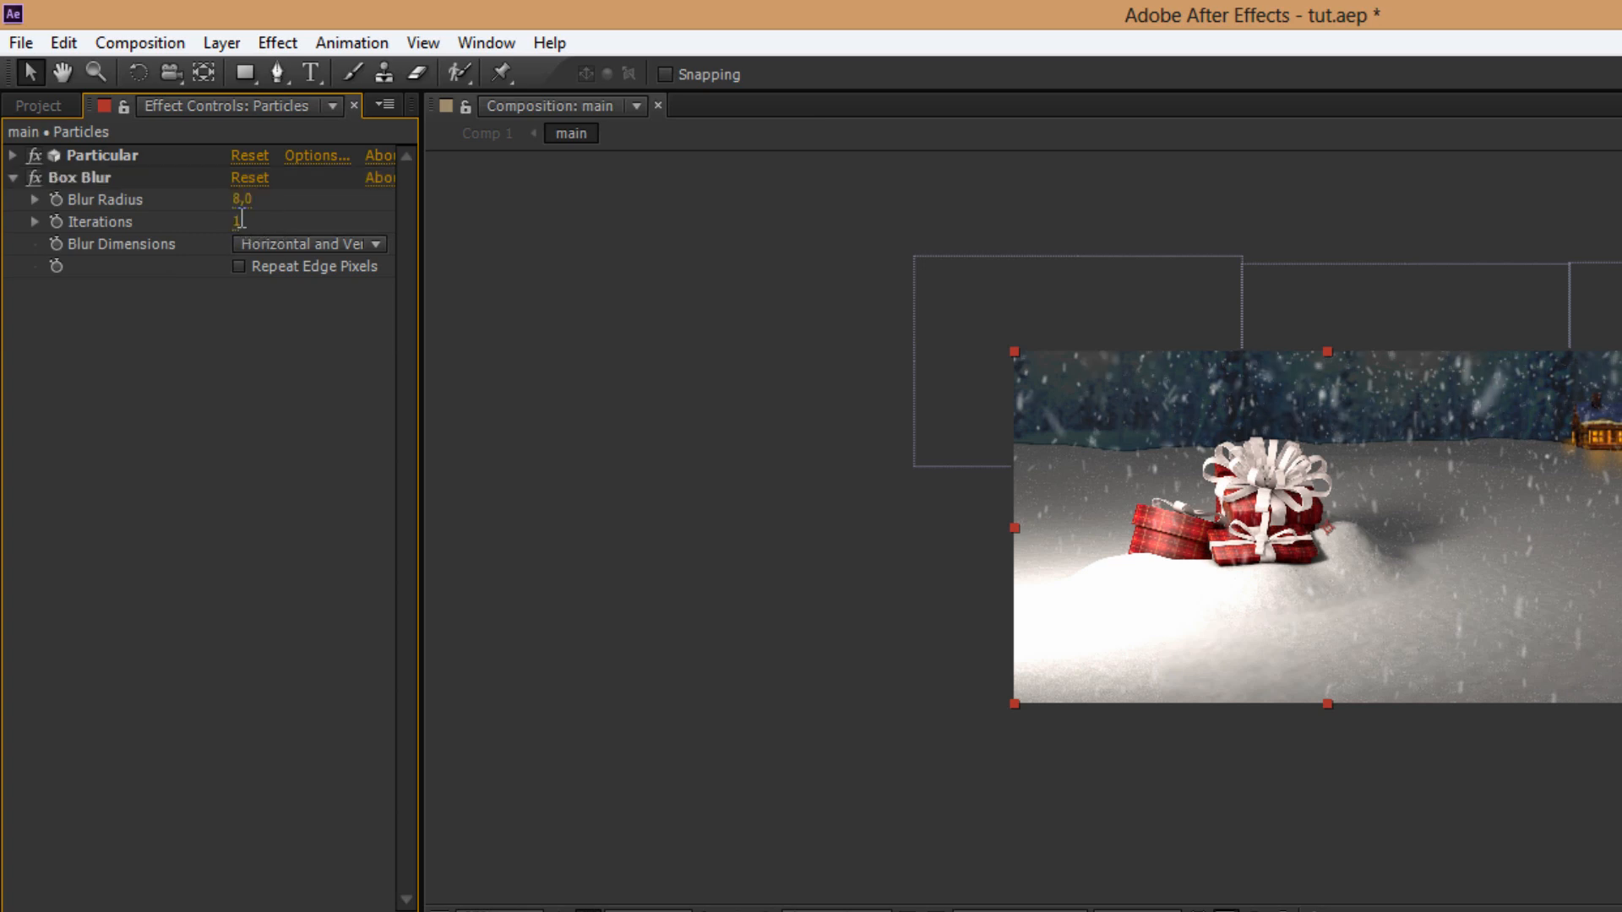
click(243, 223)
key(Return)
click(238, 268)
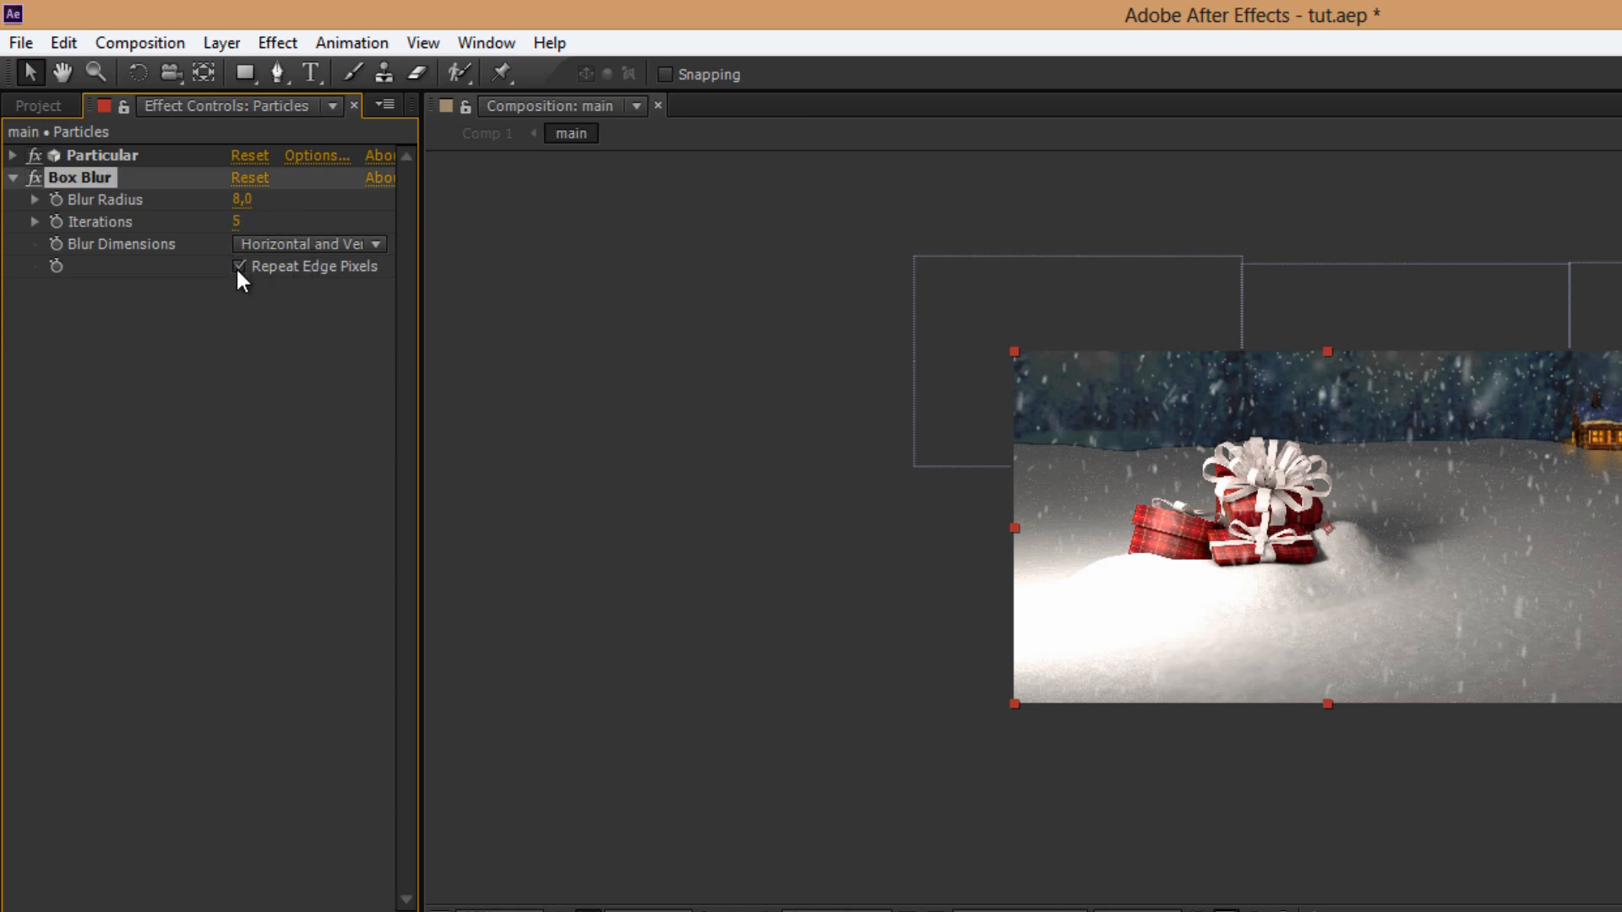
- Toggle Box Blur off and on to compare the lower snow layer with and without it
click(34, 177)
click(35, 176)
click(35, 183)
click(34, 177)
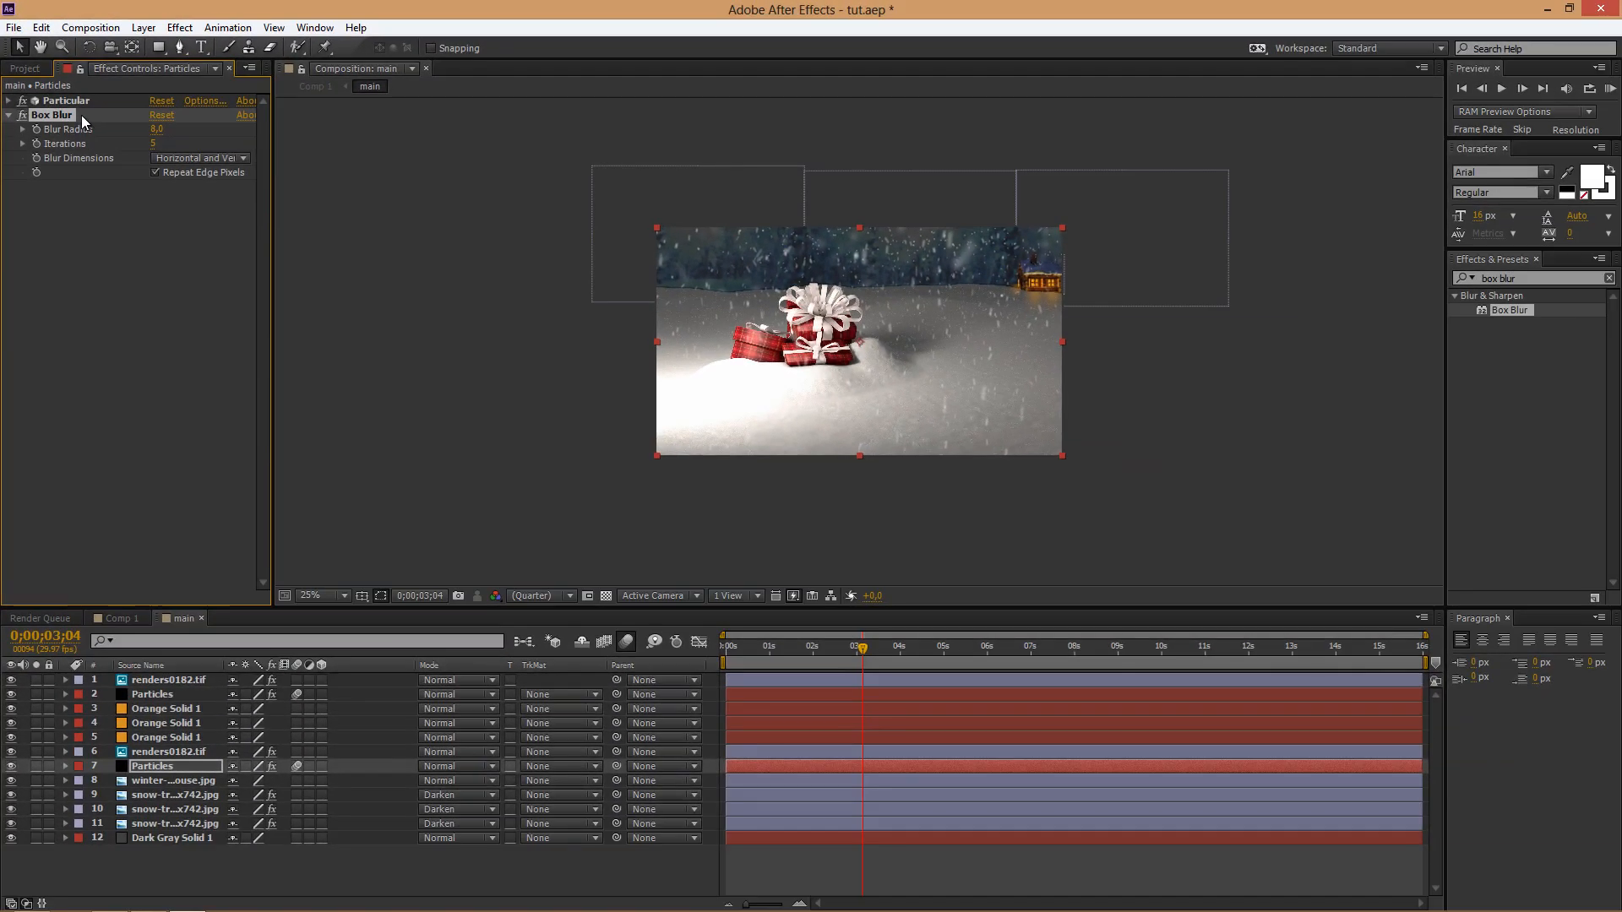
- Try the same Box Blur on the upper Particles layer, compare it switched off, and delete it
click(189, 693)
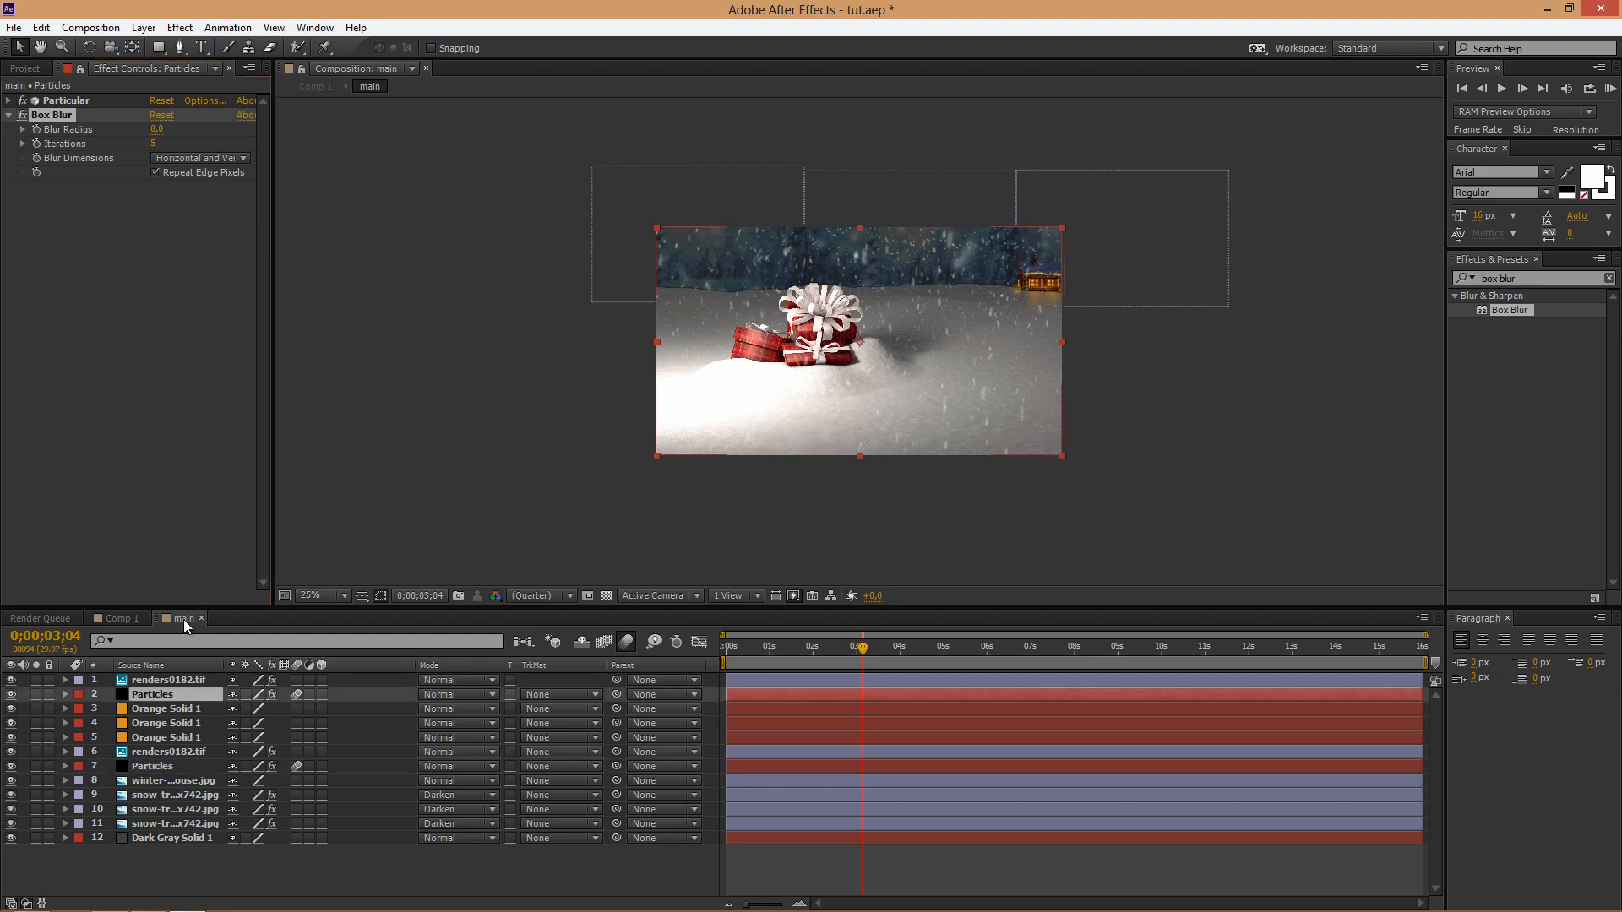
key(ctrl+v)
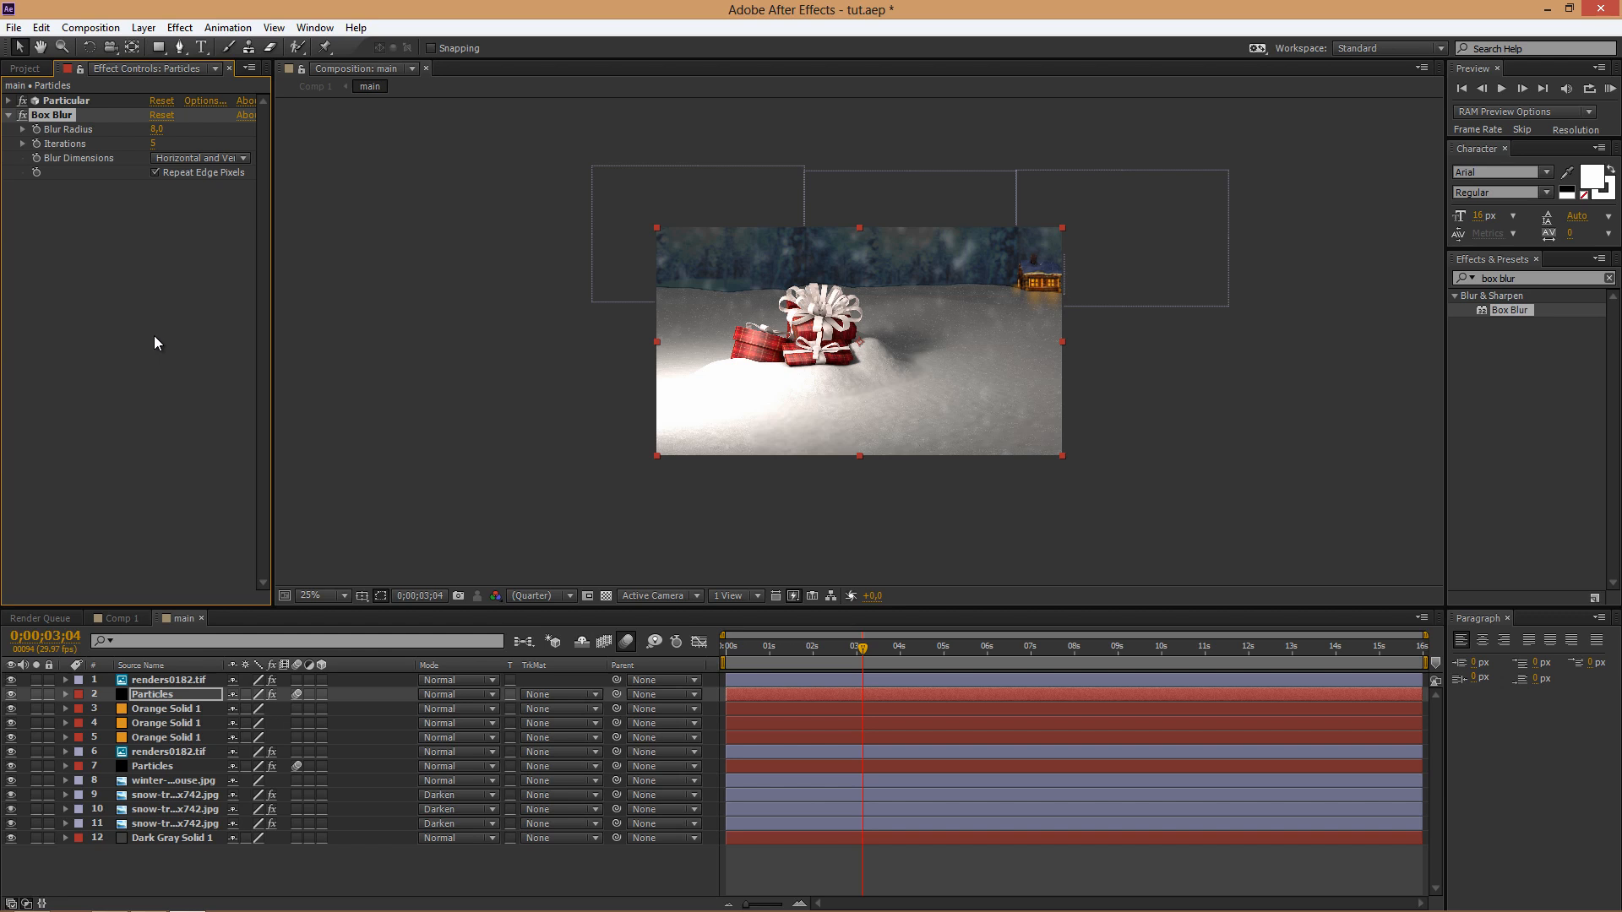
key(u)
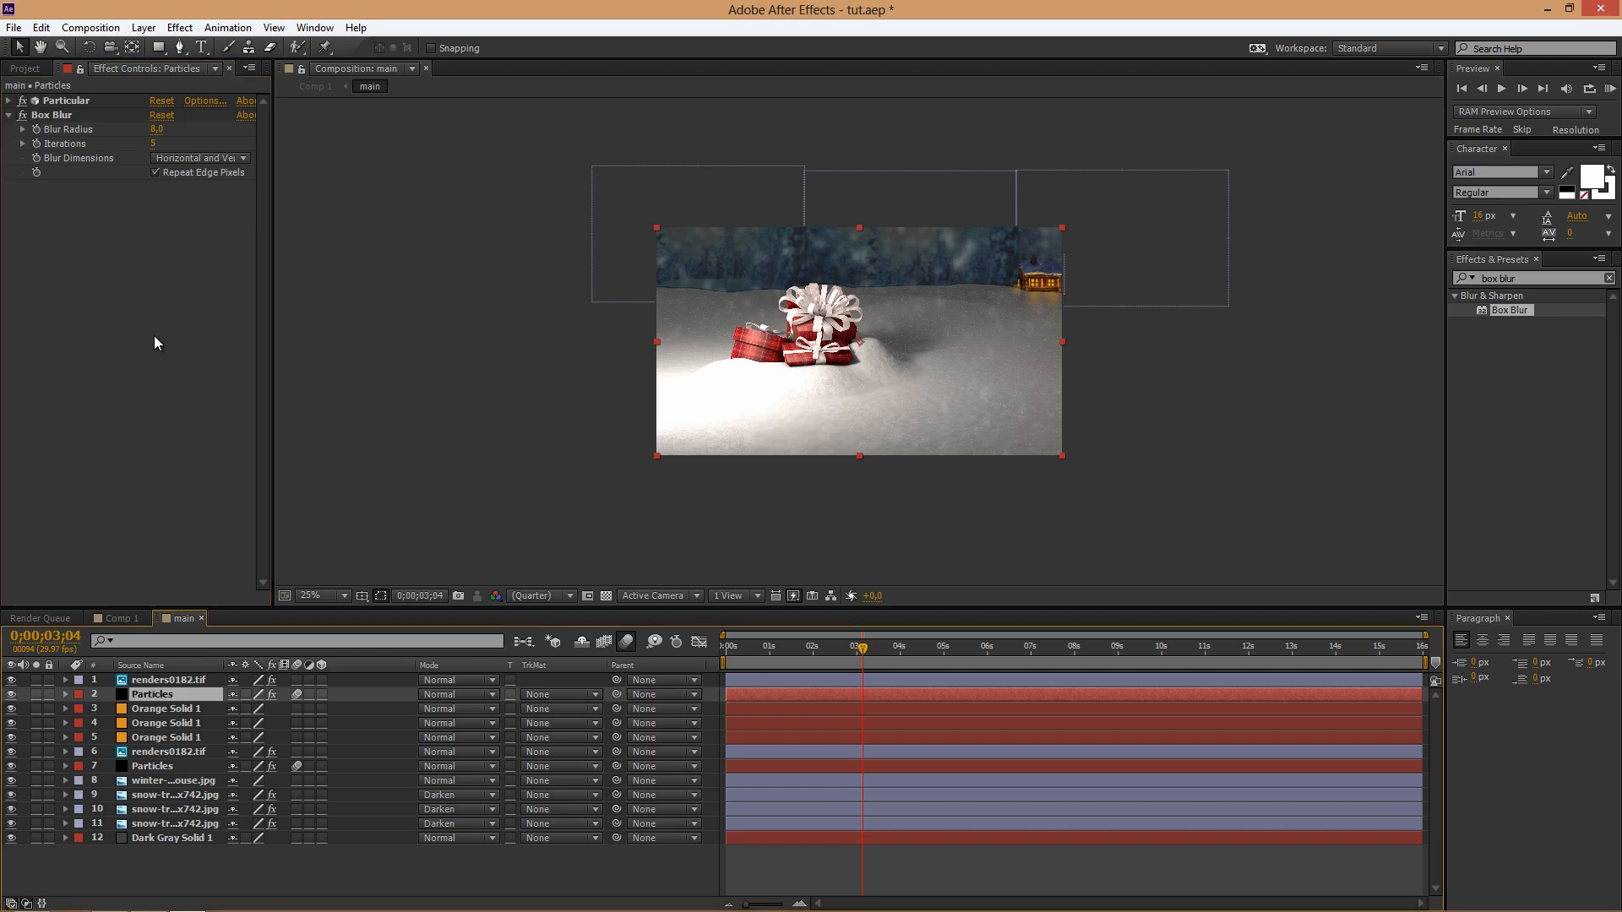
click(23, 115)
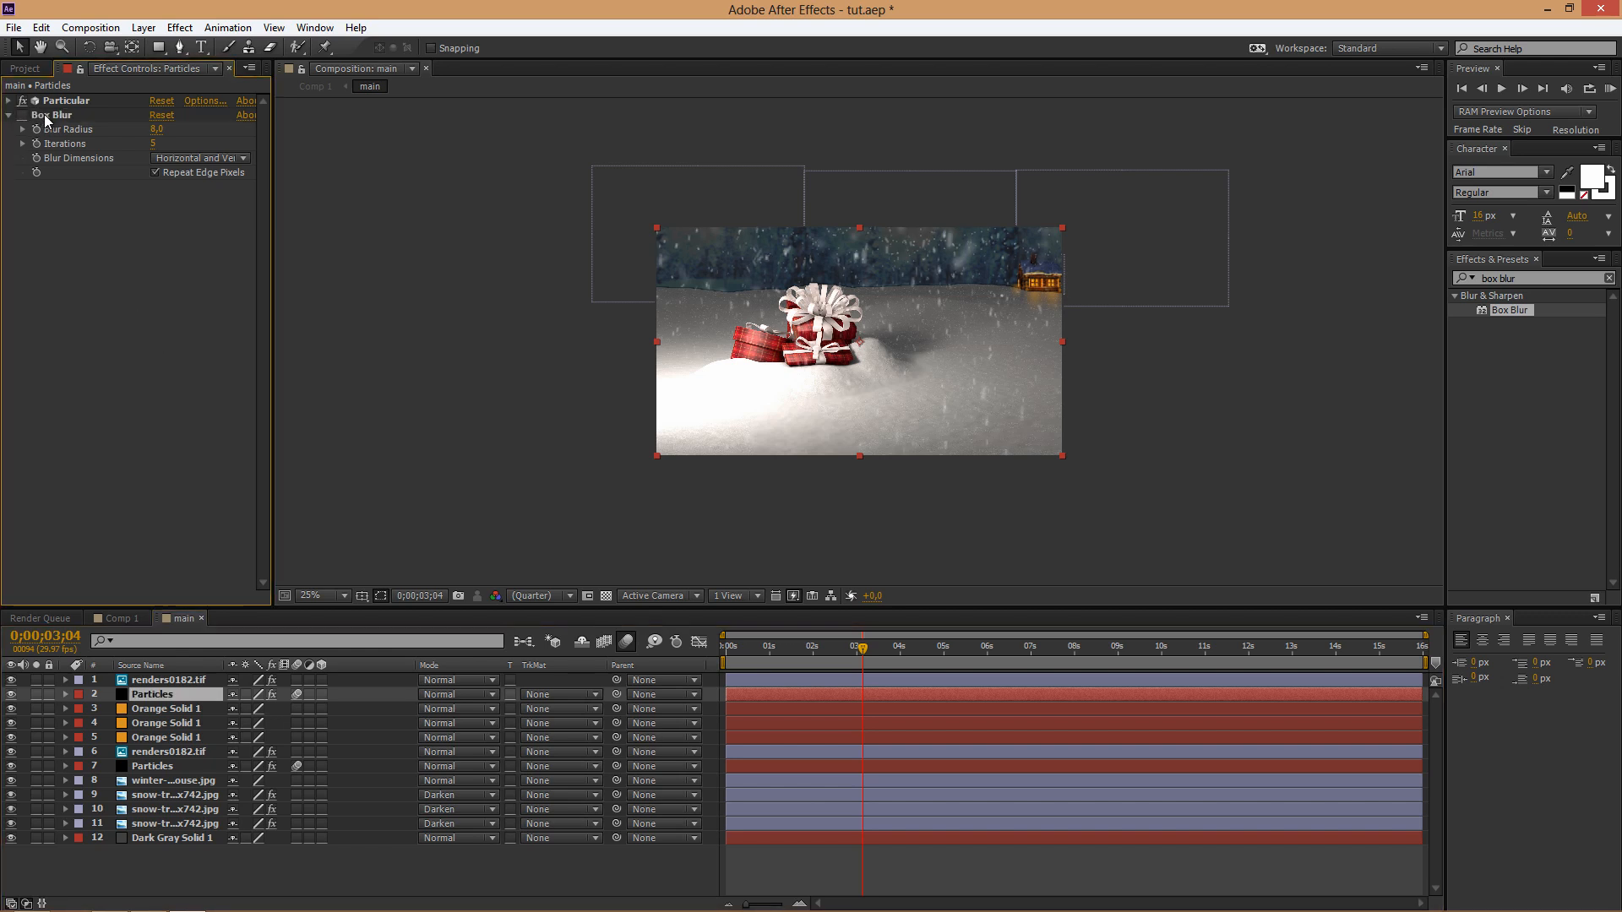
click(44, 114)
key(Delete)
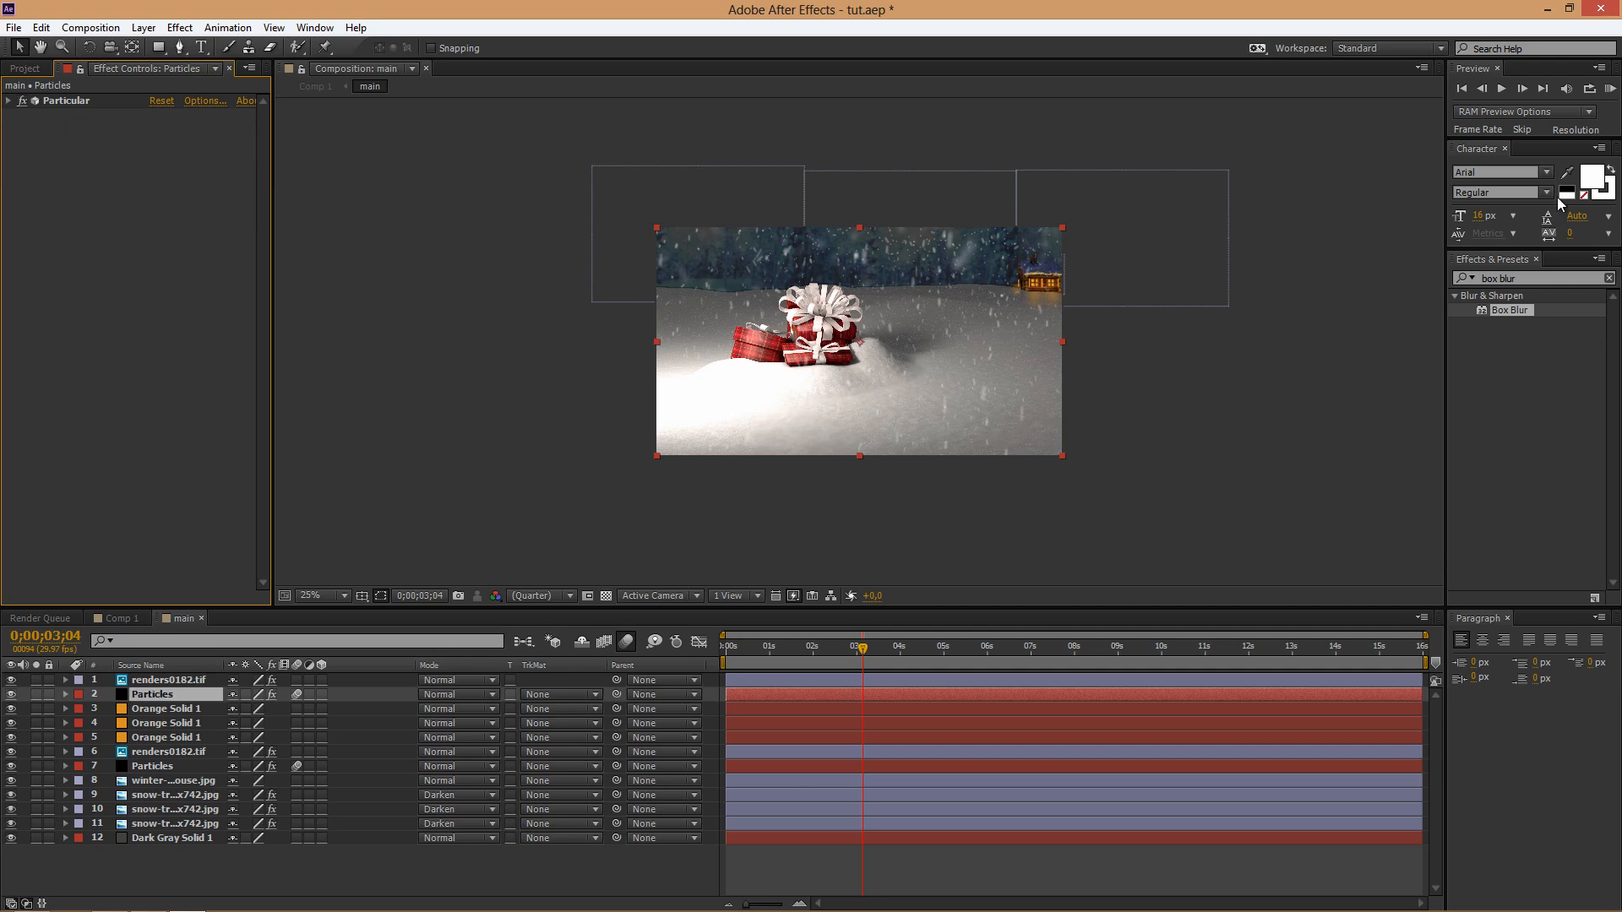
- Find the Camera Lens Blur effect and apply it to the upper Particles layer
click(1512, 278)
drag(1518, 278, 1480, 278)
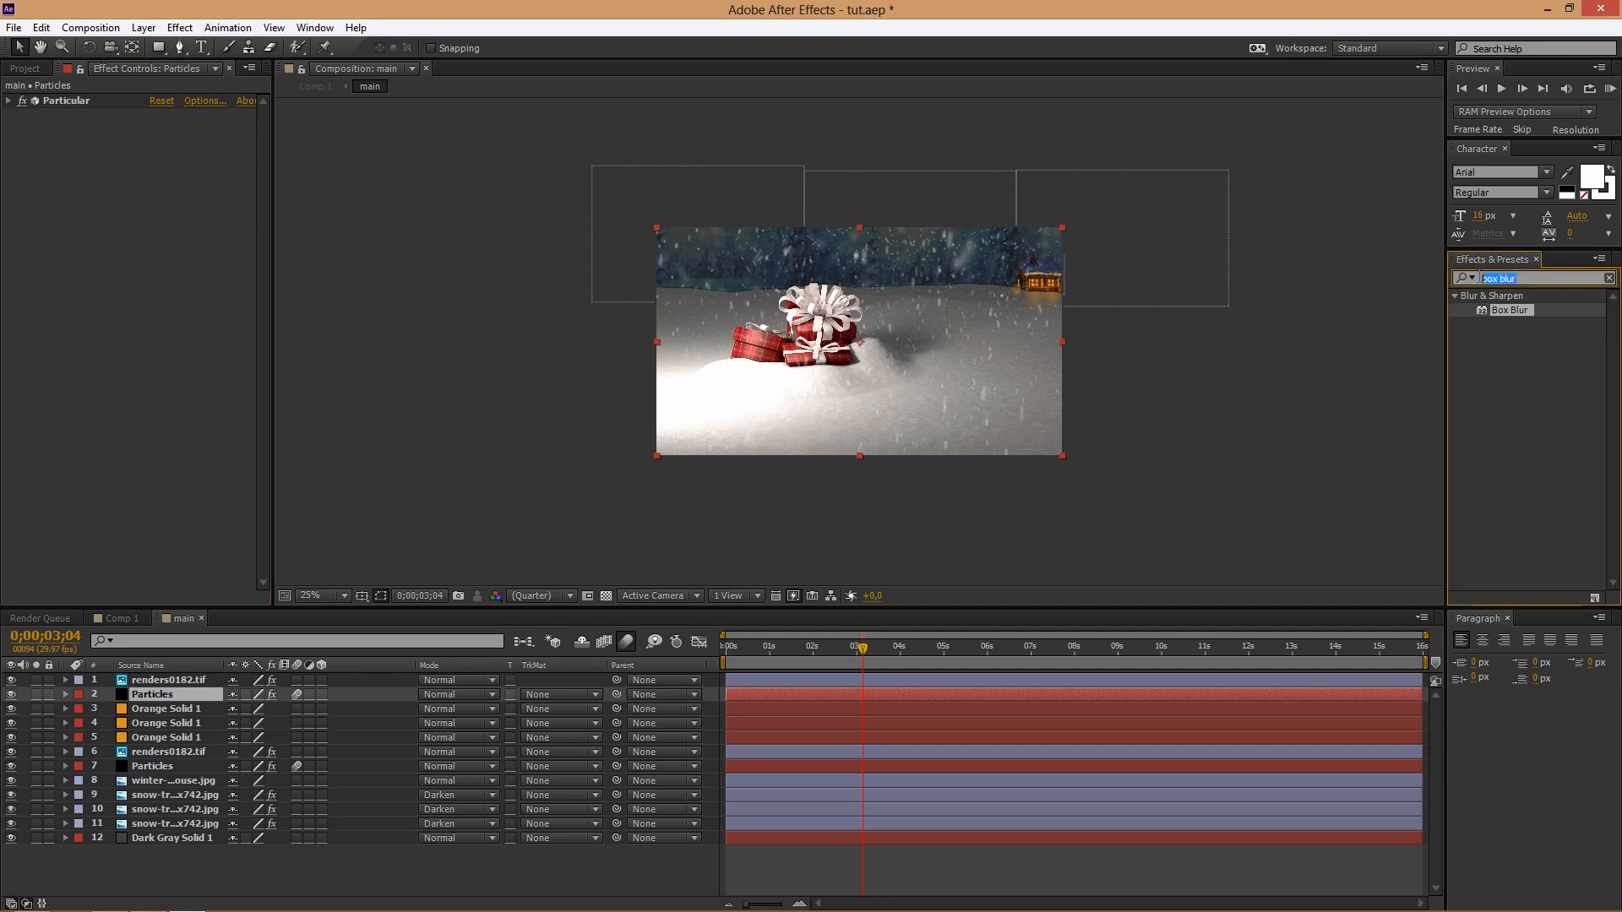
text(camera)
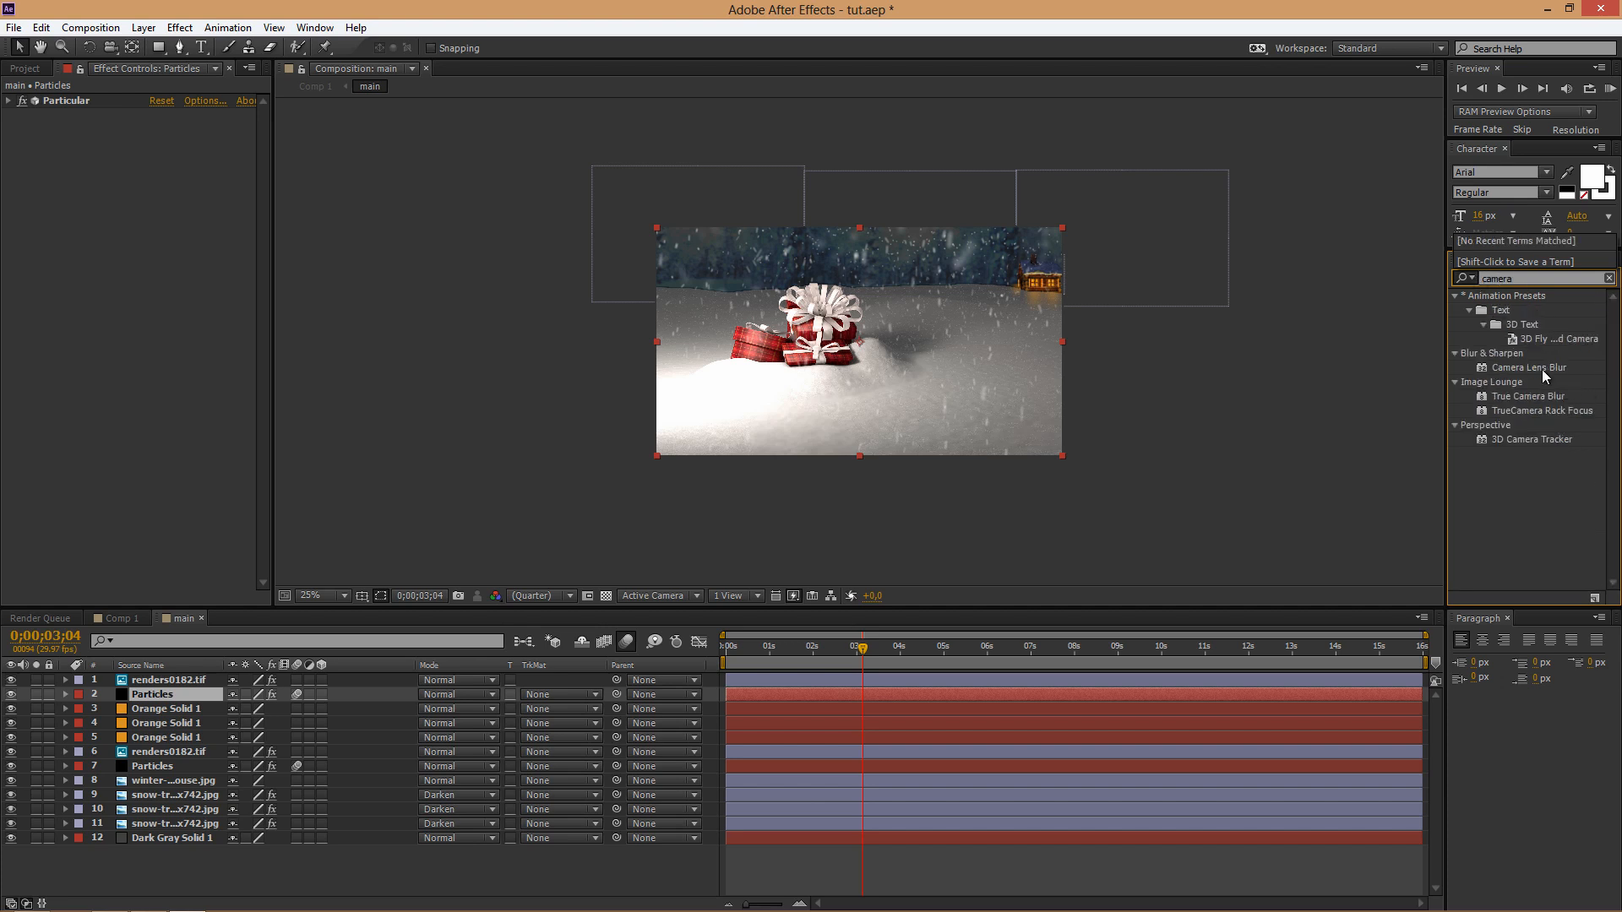
drag(1539, 368, 205, 245)
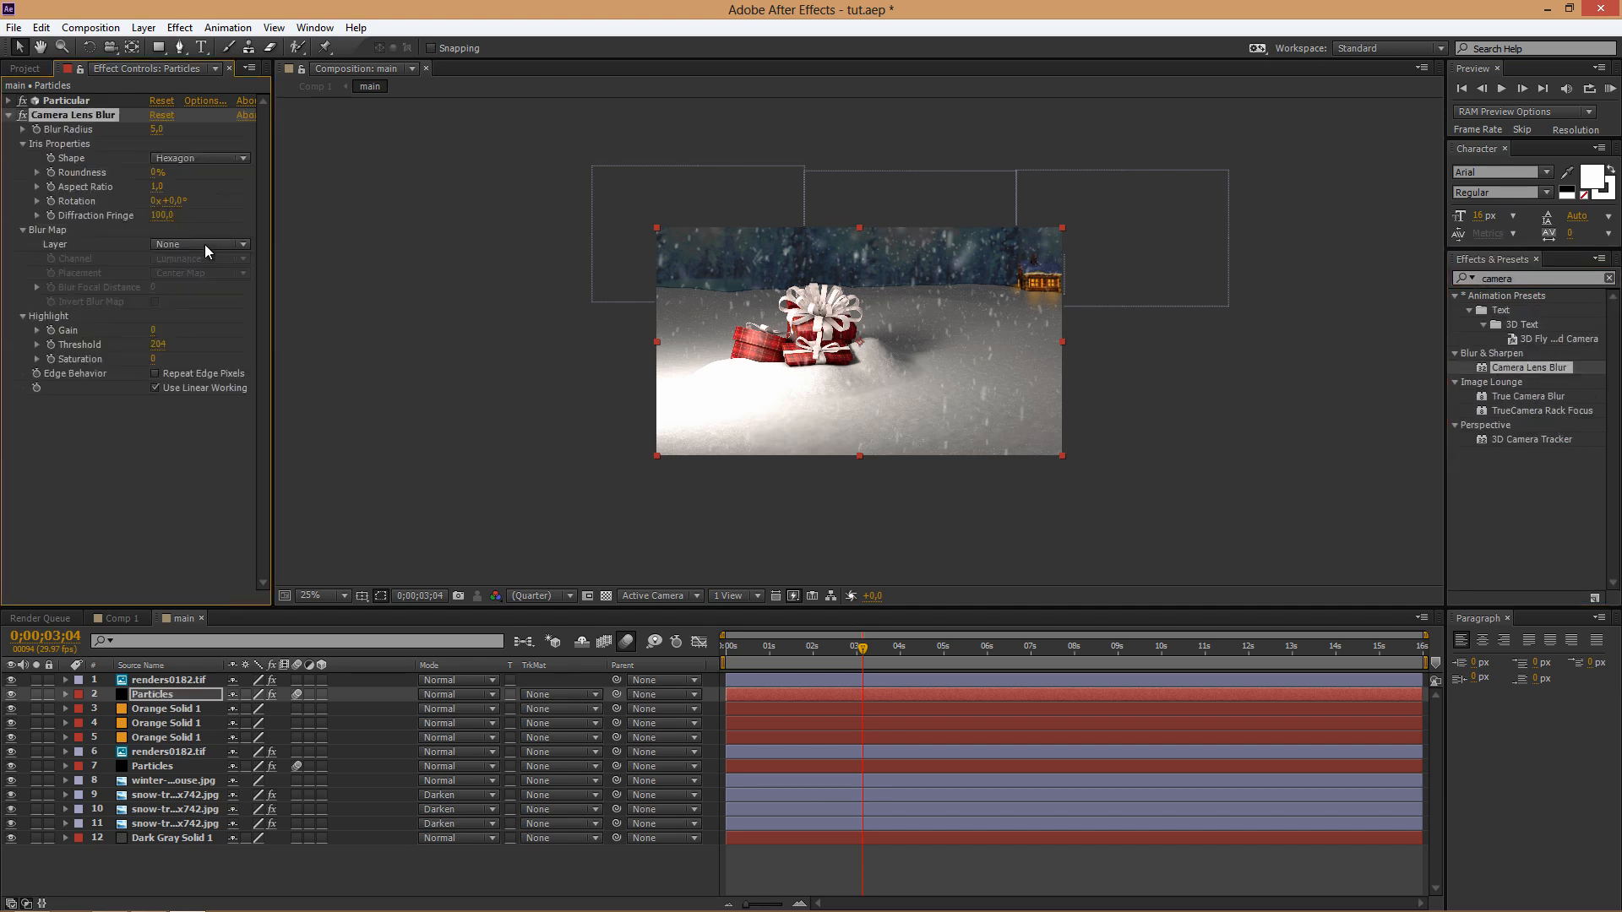
- Set the Camera Lens Blur's Blur Radius to 8 and collapse its settings
click(157, 130)
text(8)
key(Return)
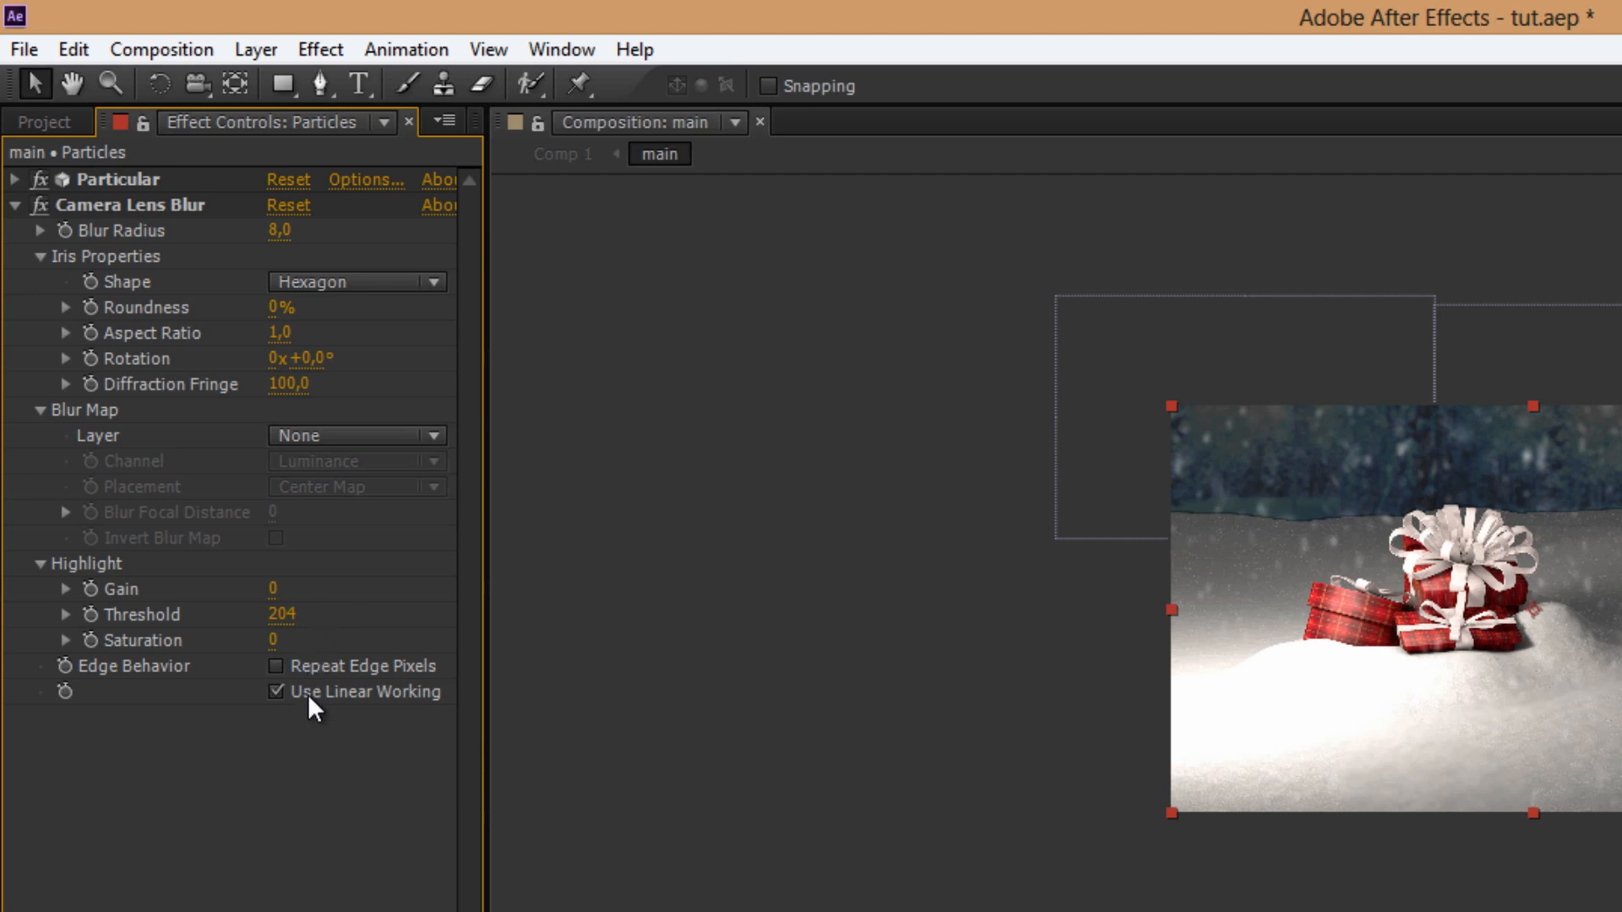
click(18, 209)
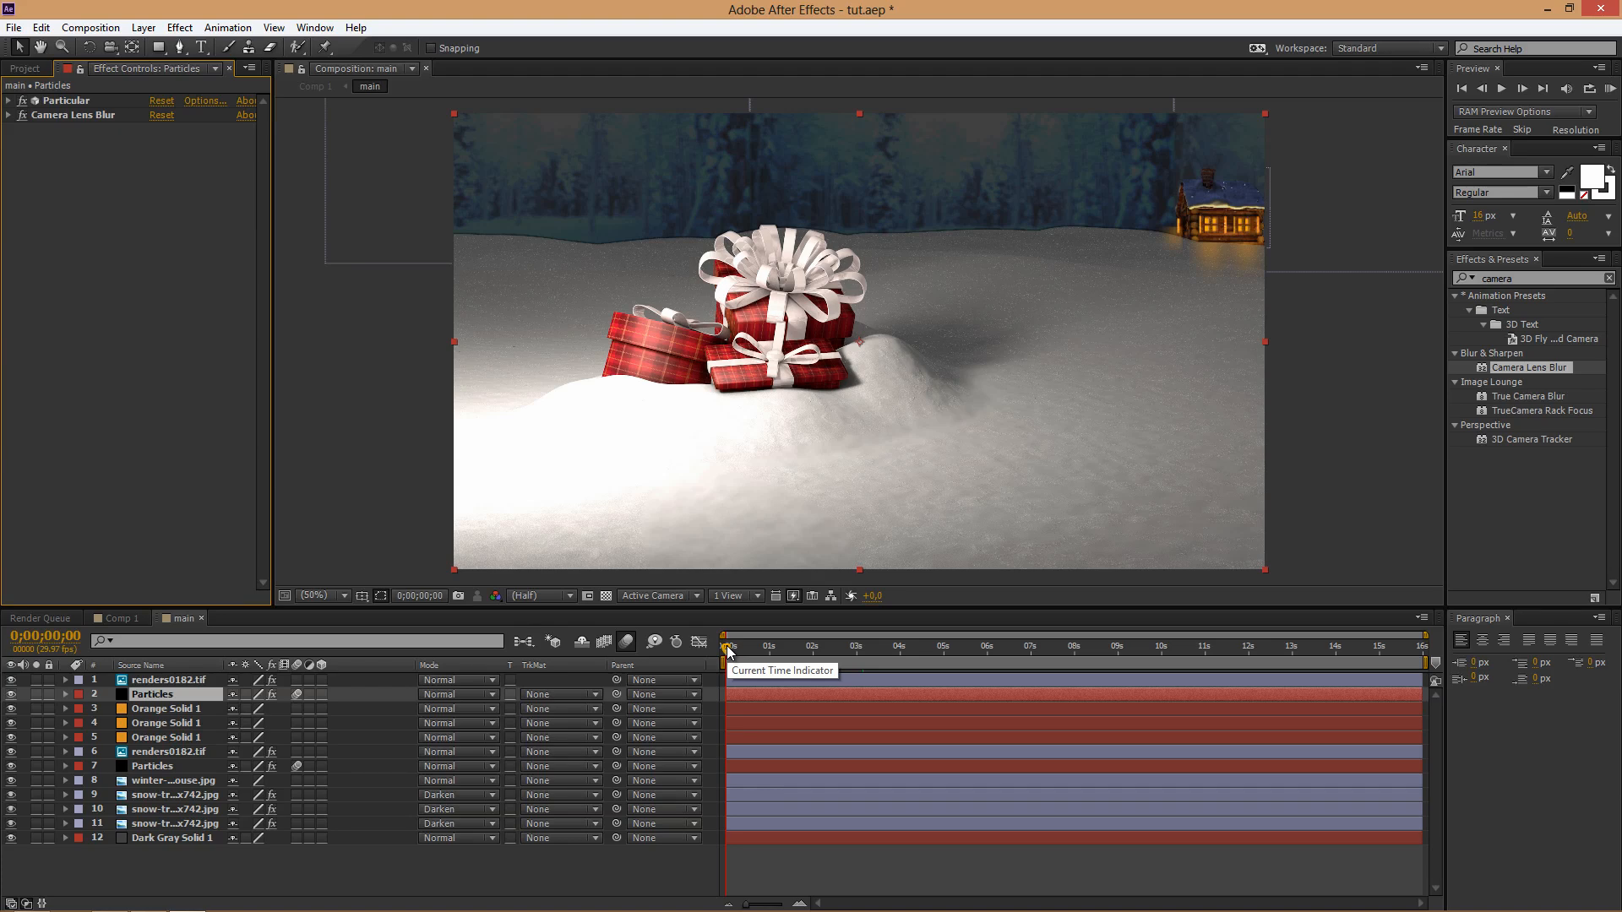
- Shift both Particles layers earlier so snow is already falling at the first frame, and extend their ends to the composition's end
drag(728, 646, 688, 642)
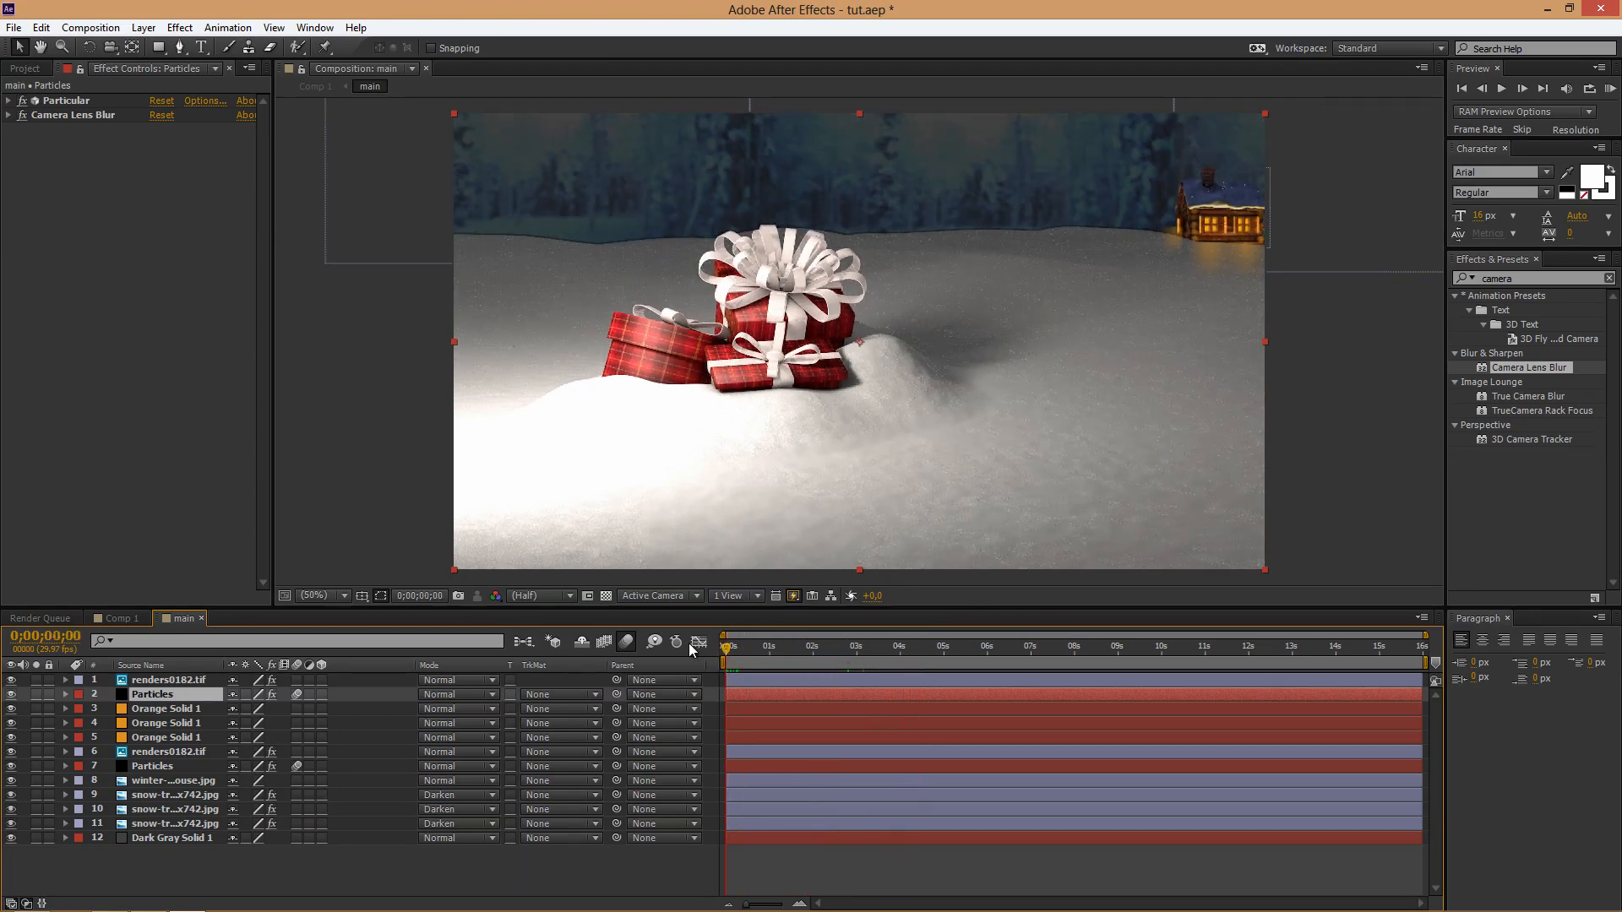
ctrl+click(171, 764)
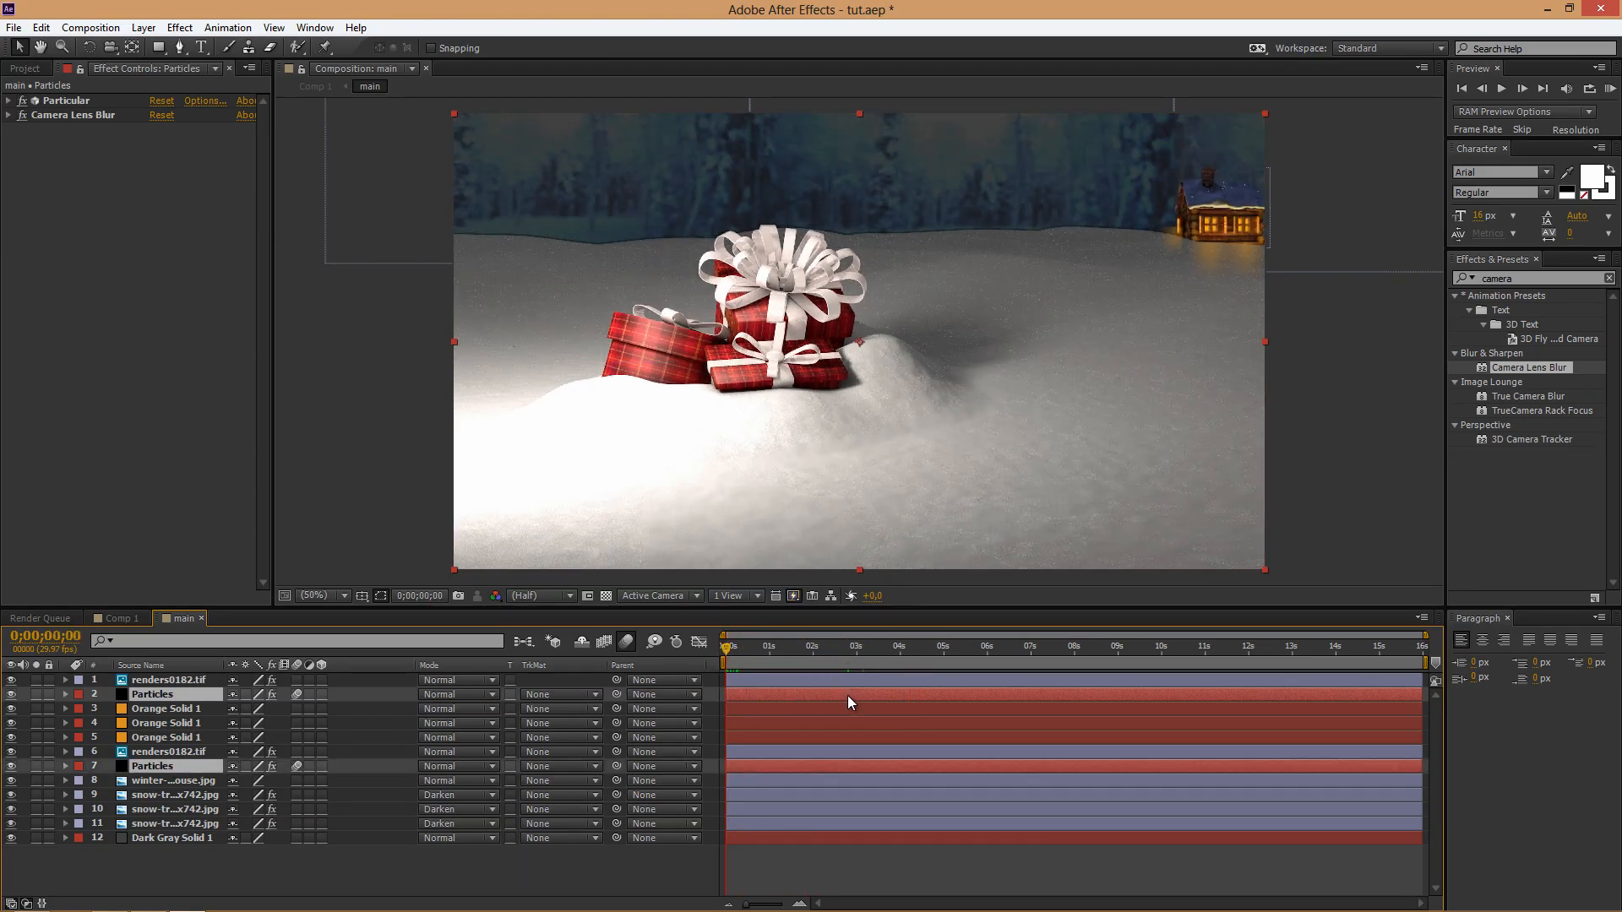
drag(833, 697, 882, 685)
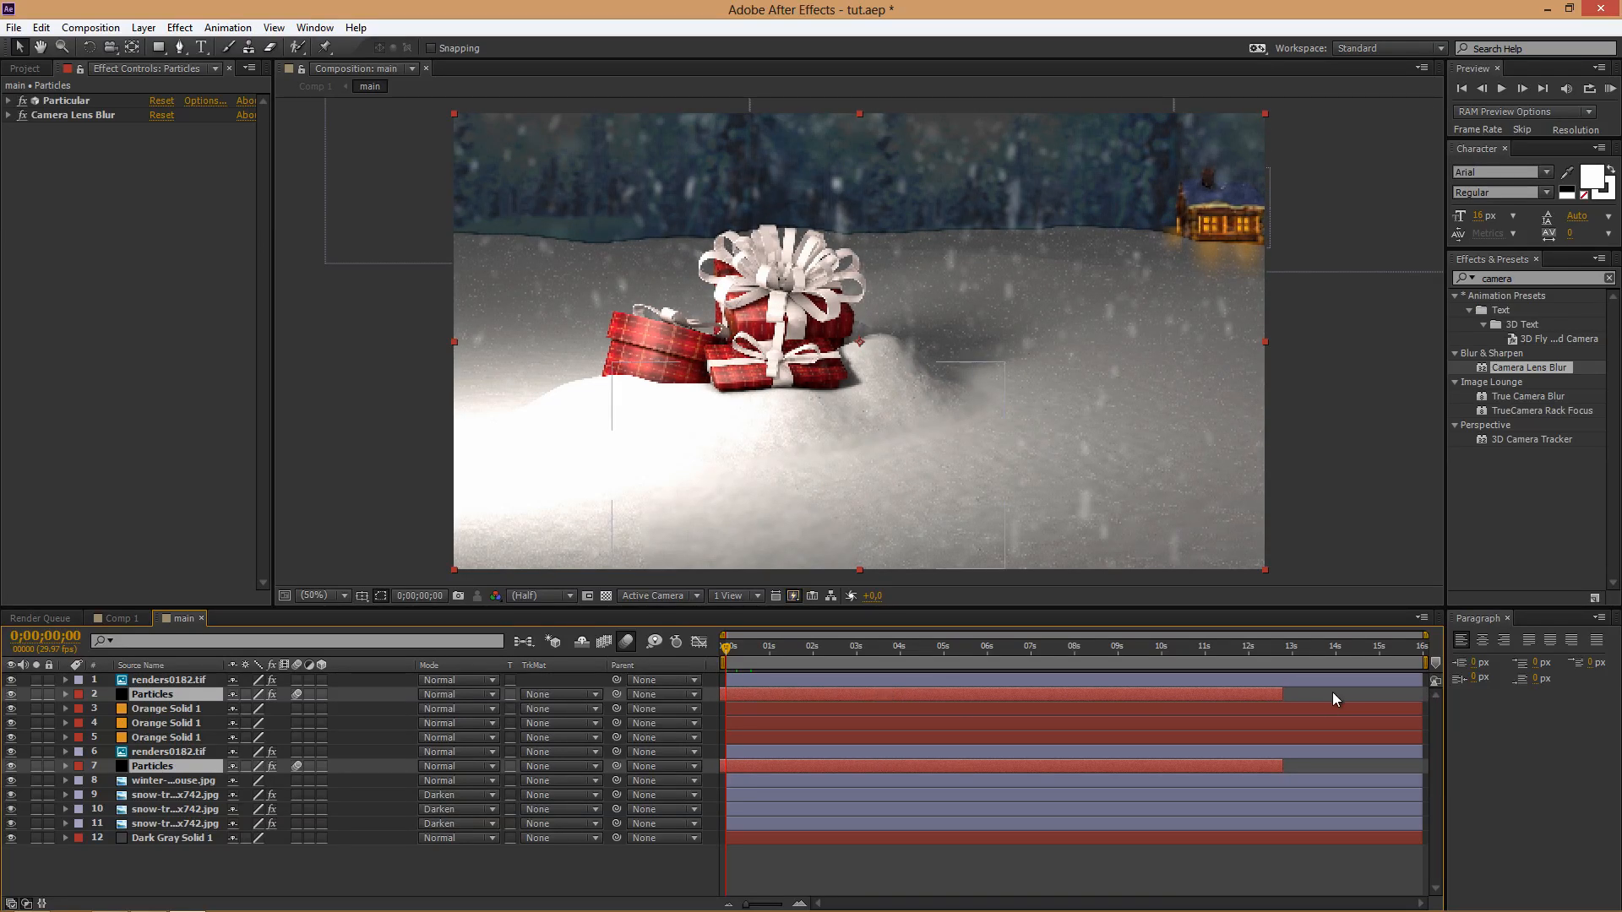
drag(1282, 690, 1422, 686)
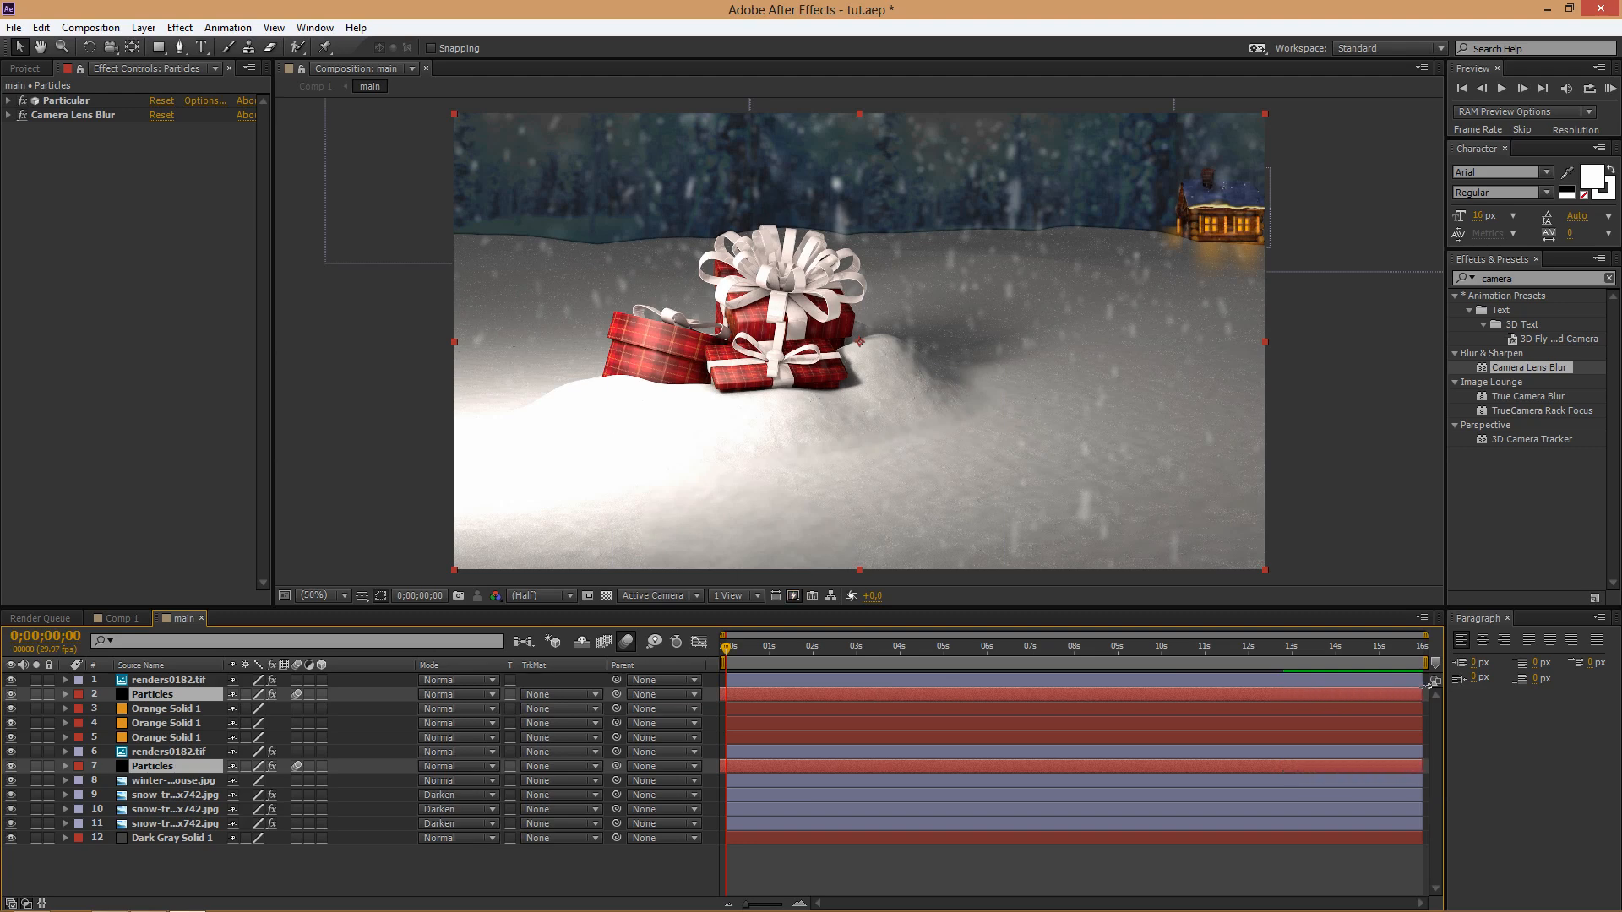
click(207, 693)
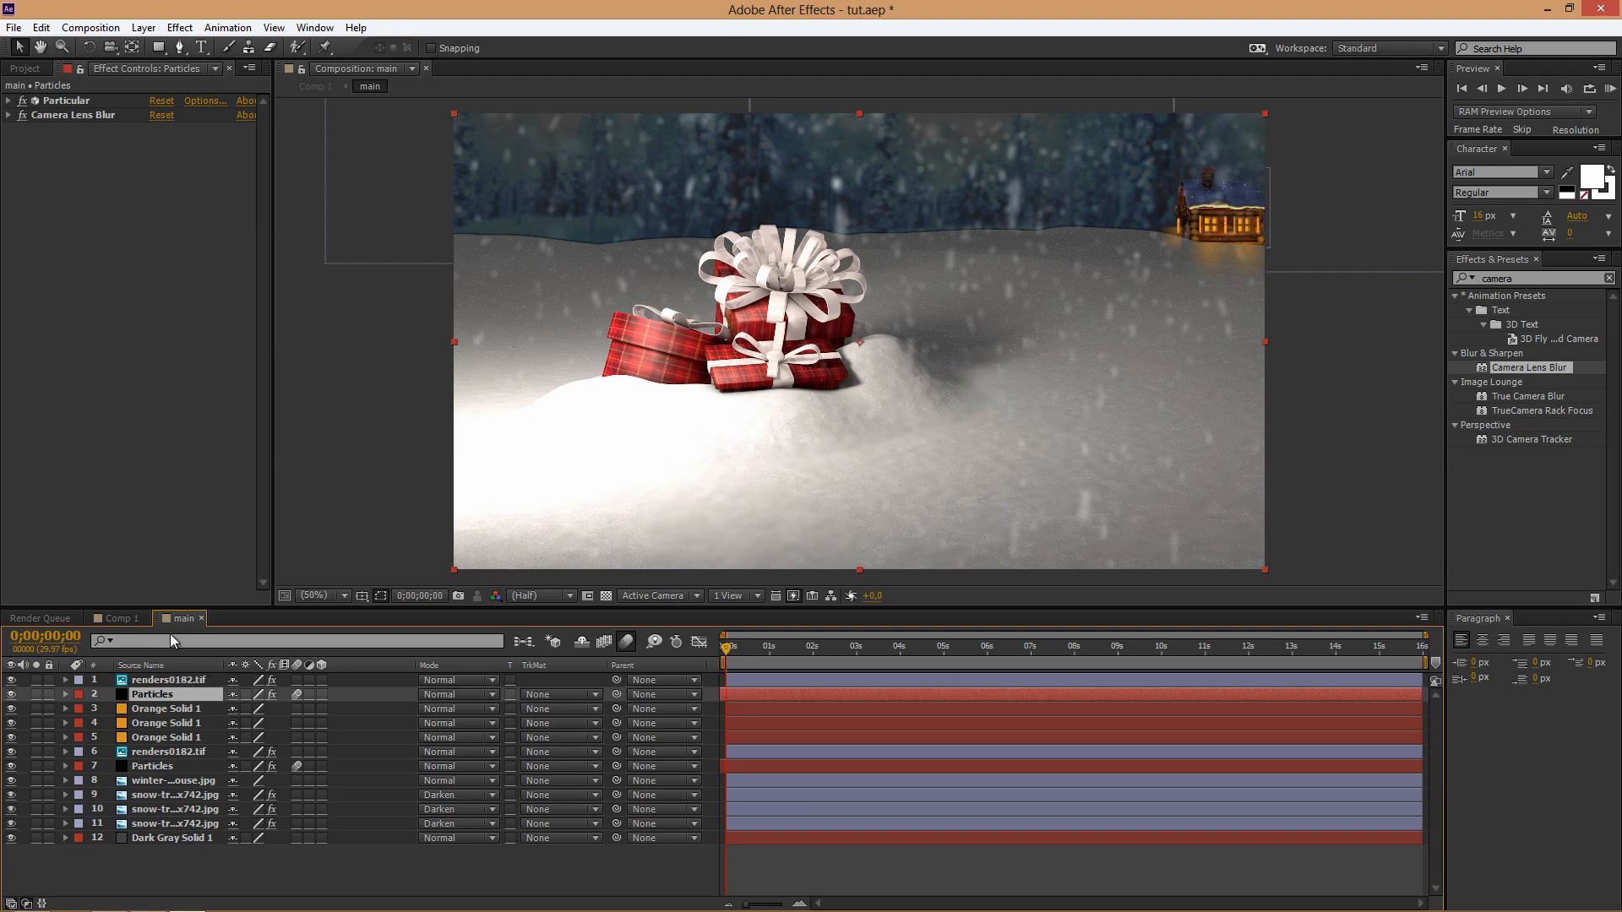
- Restore the Blur adjustment layer in Comp 1 by undoing its removal, and select the main layer
click(134, 619)
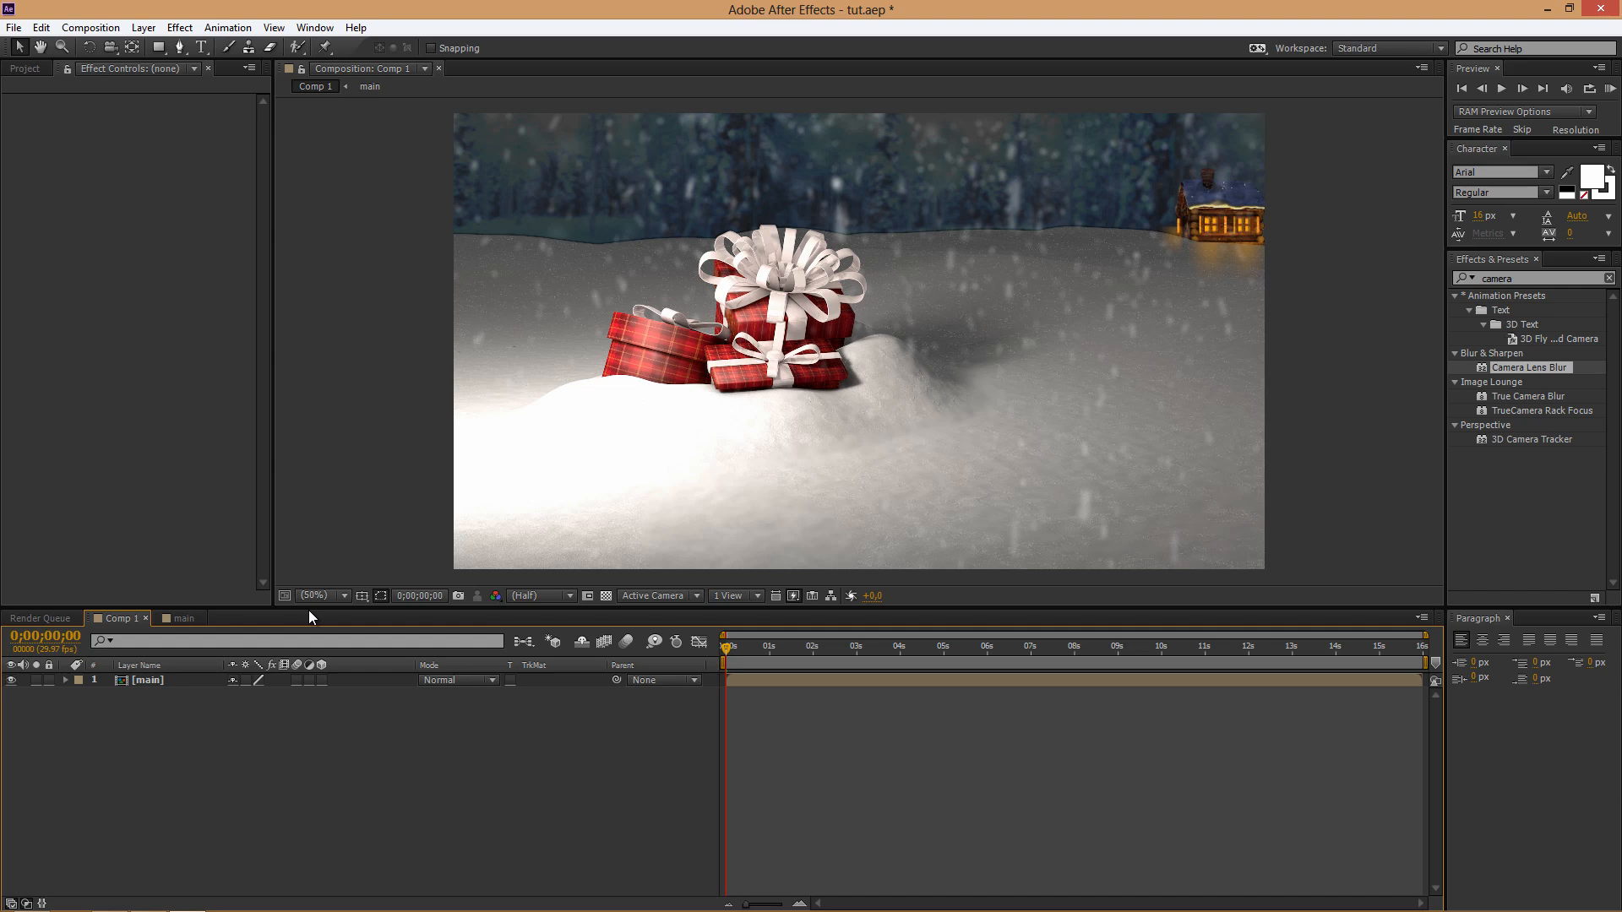
key(ctrl+z)
click(166, 693)
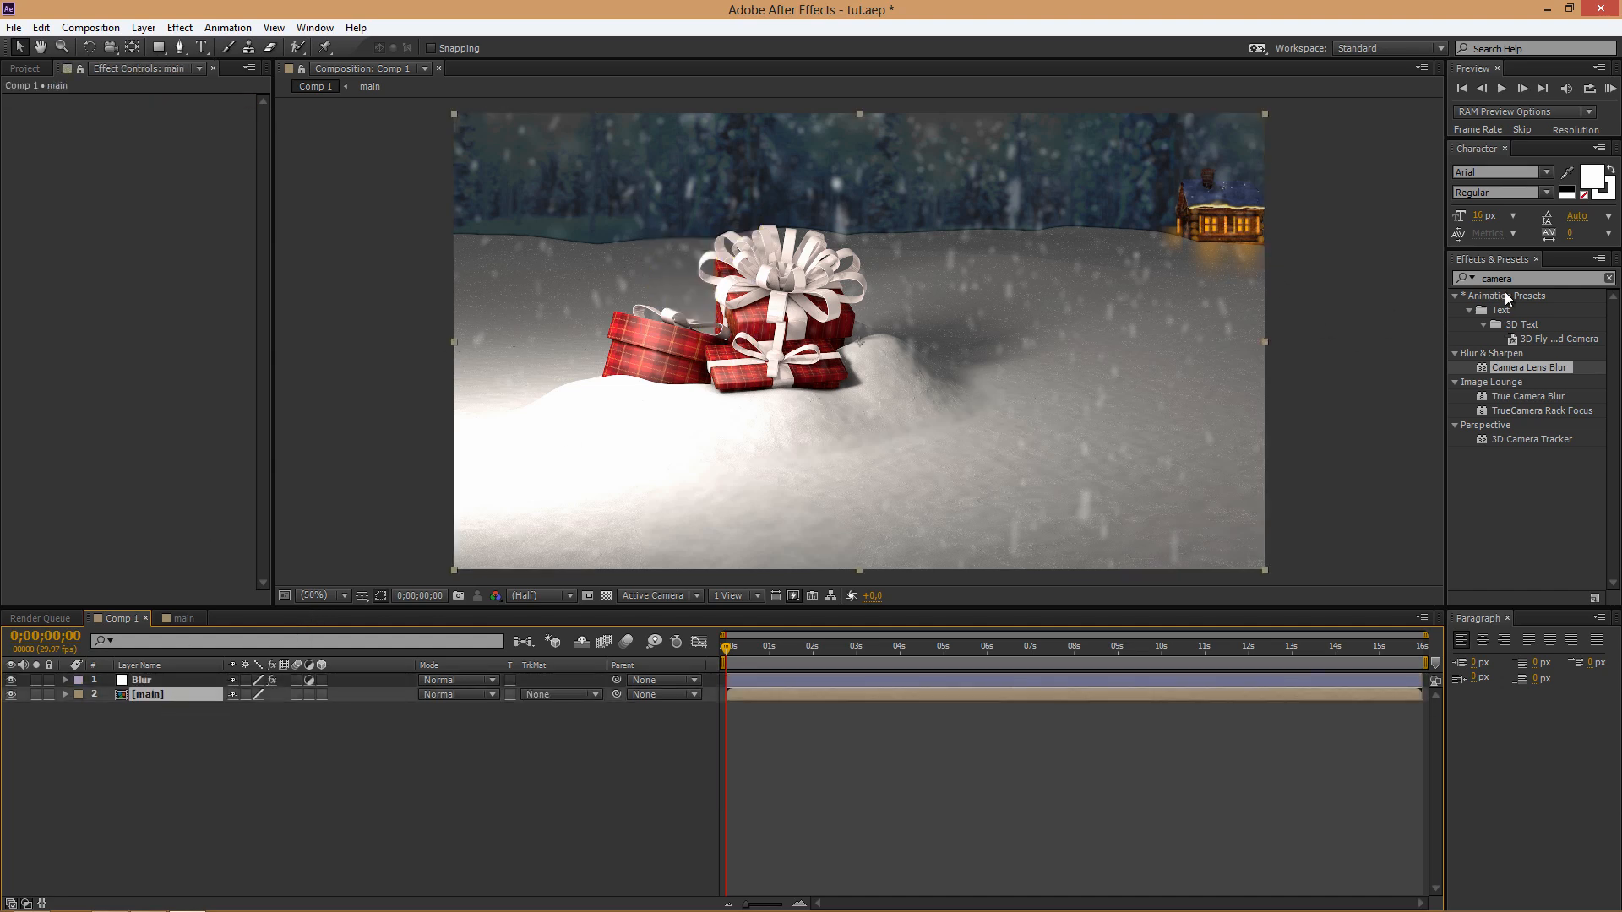
- Find the Curves effect, apply it to the main layer, and bend the curve to darken the shadows
click(1448, 261)
text(curv)
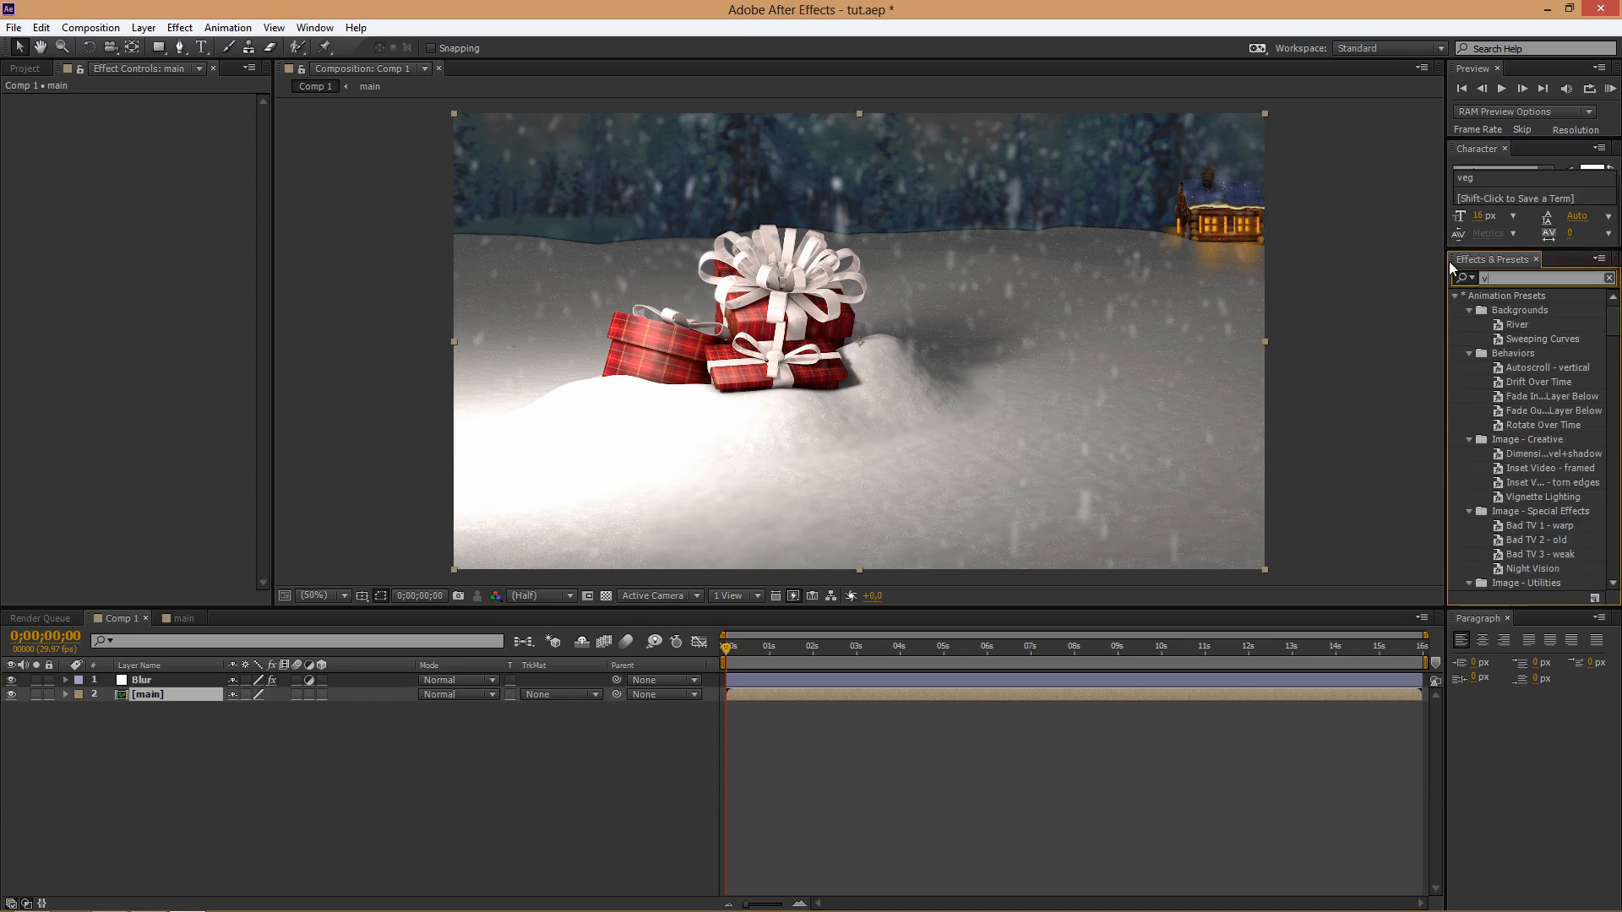
text(s)
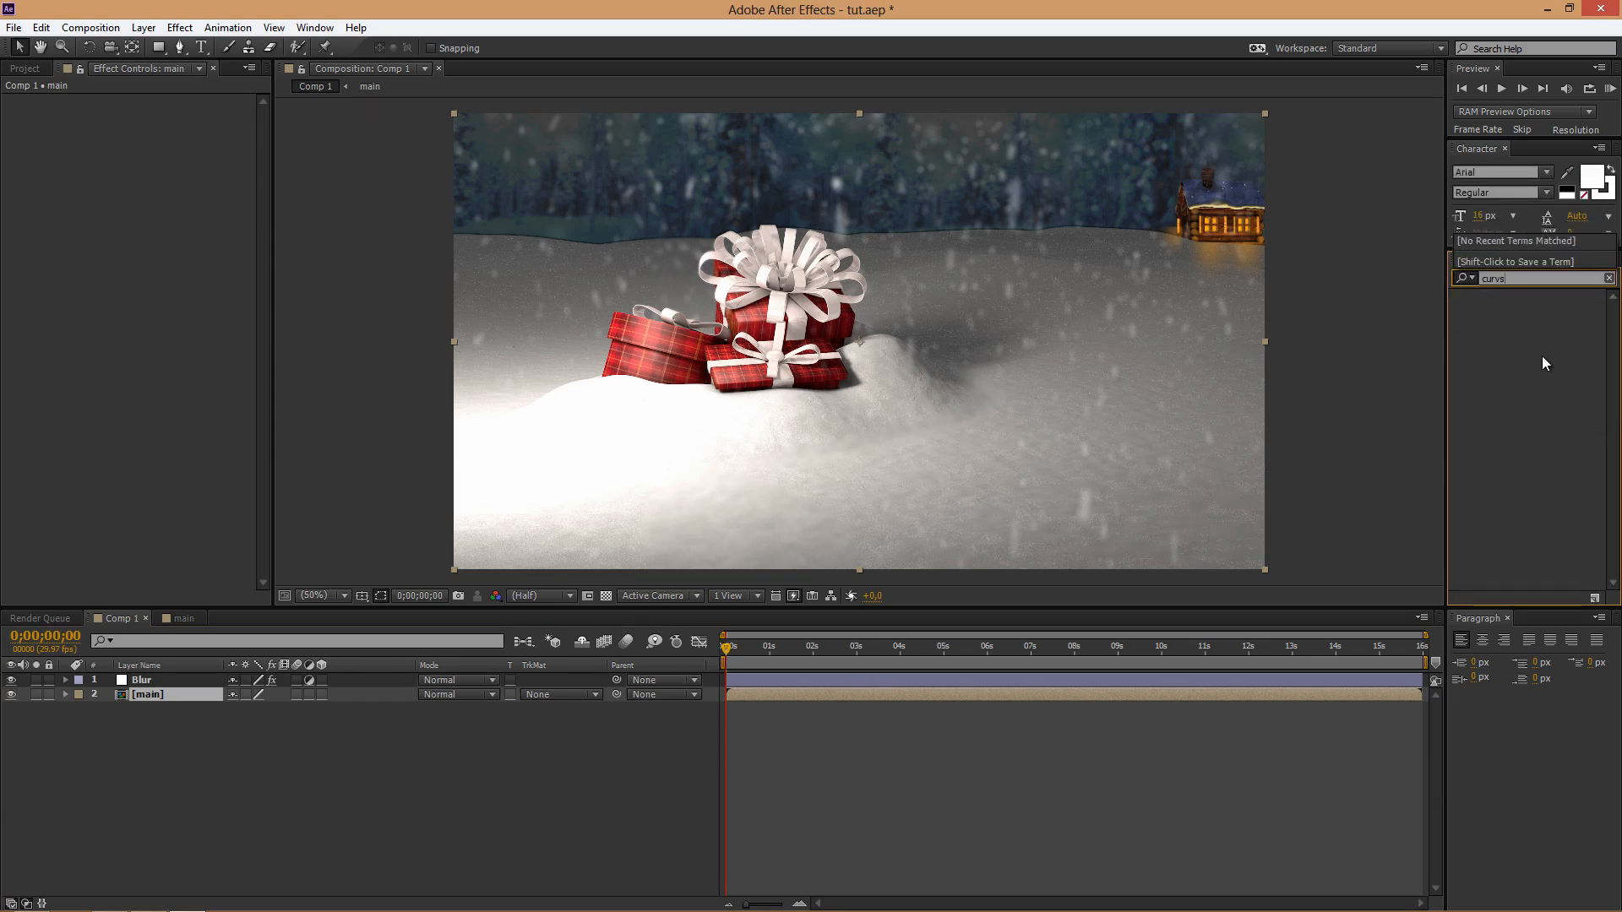
key(BackSpace)
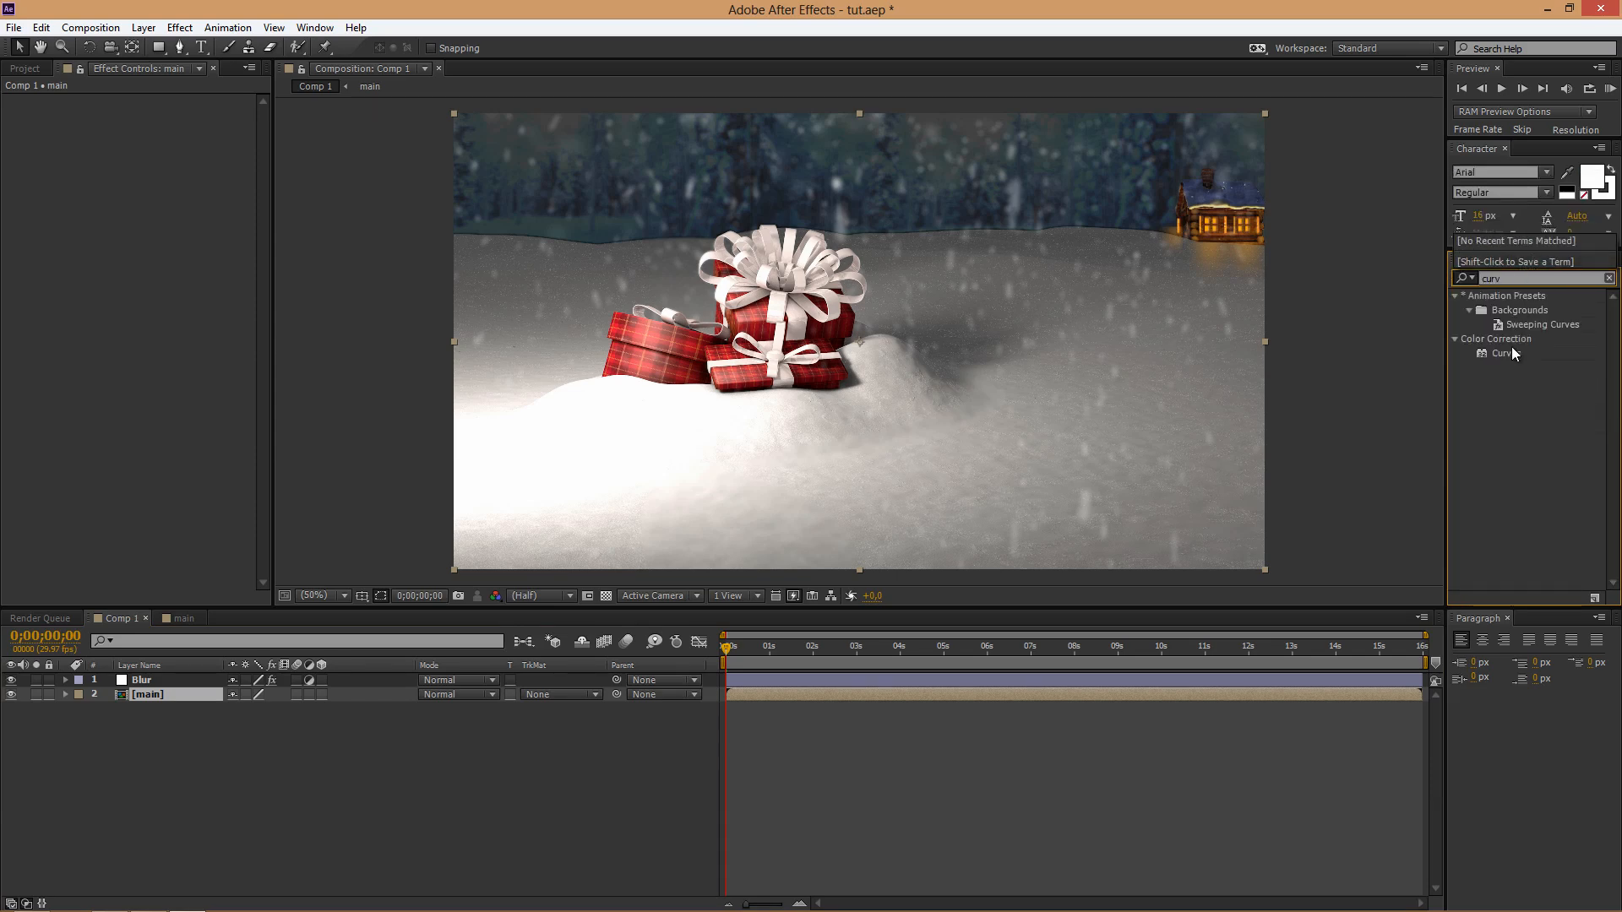
drag(1506, 353, 163, 188)
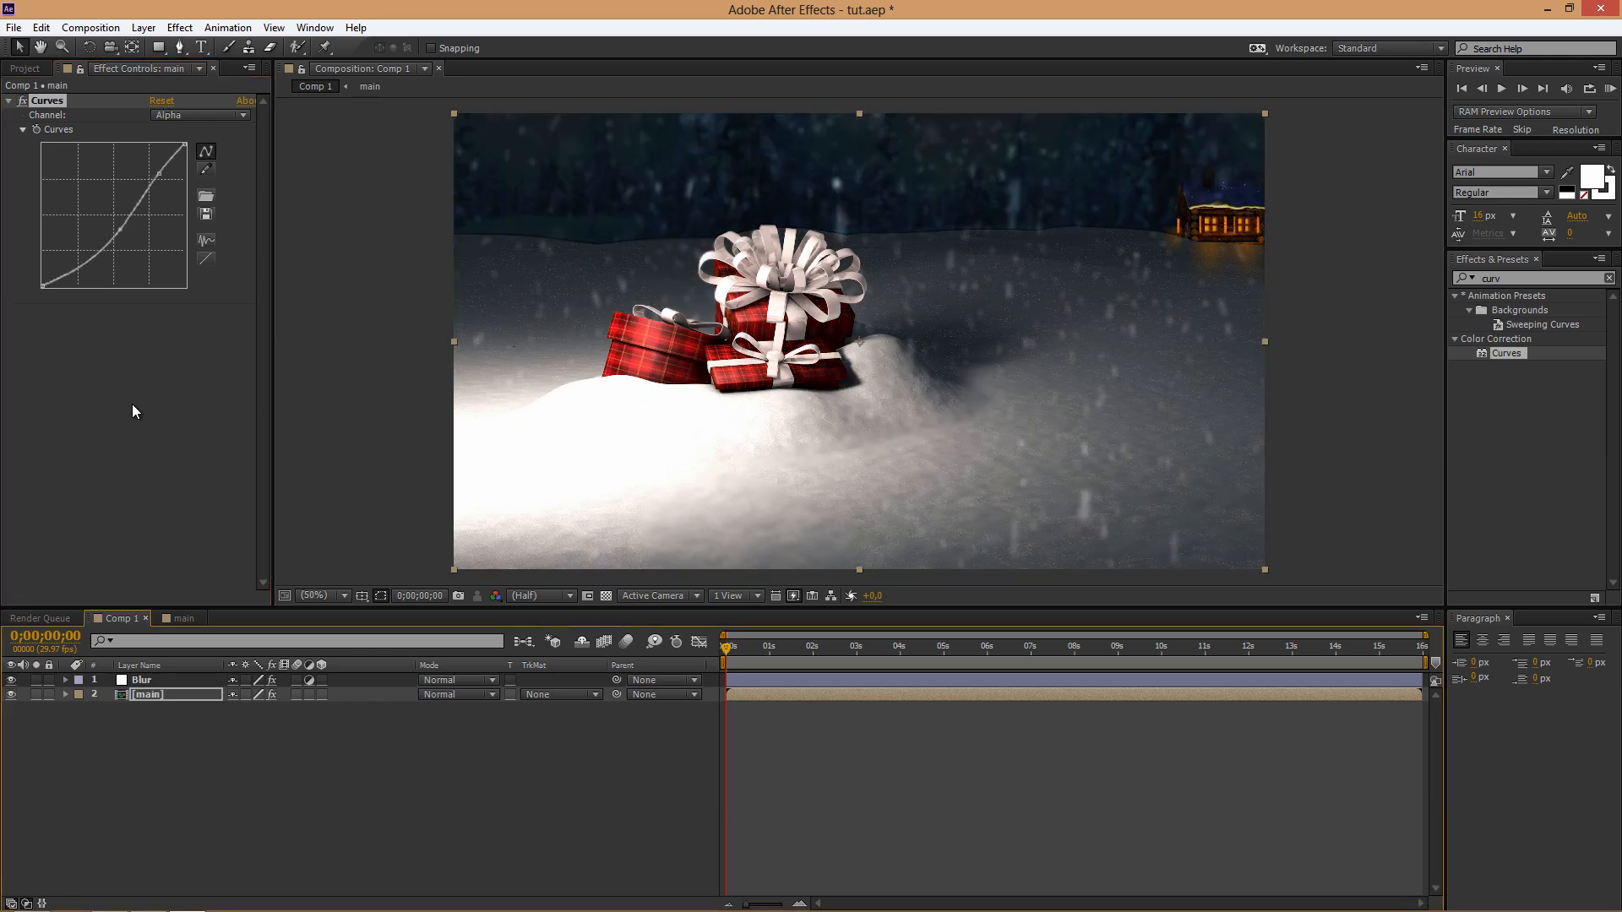
- Find the Levels effect, apply it to the main layer, and set Input Black to 20
key(BackSpace)
key(BackSpace)
key(BackSpace)
key(BackSpace)
text(leve)
click(1470, 277)
text(l)
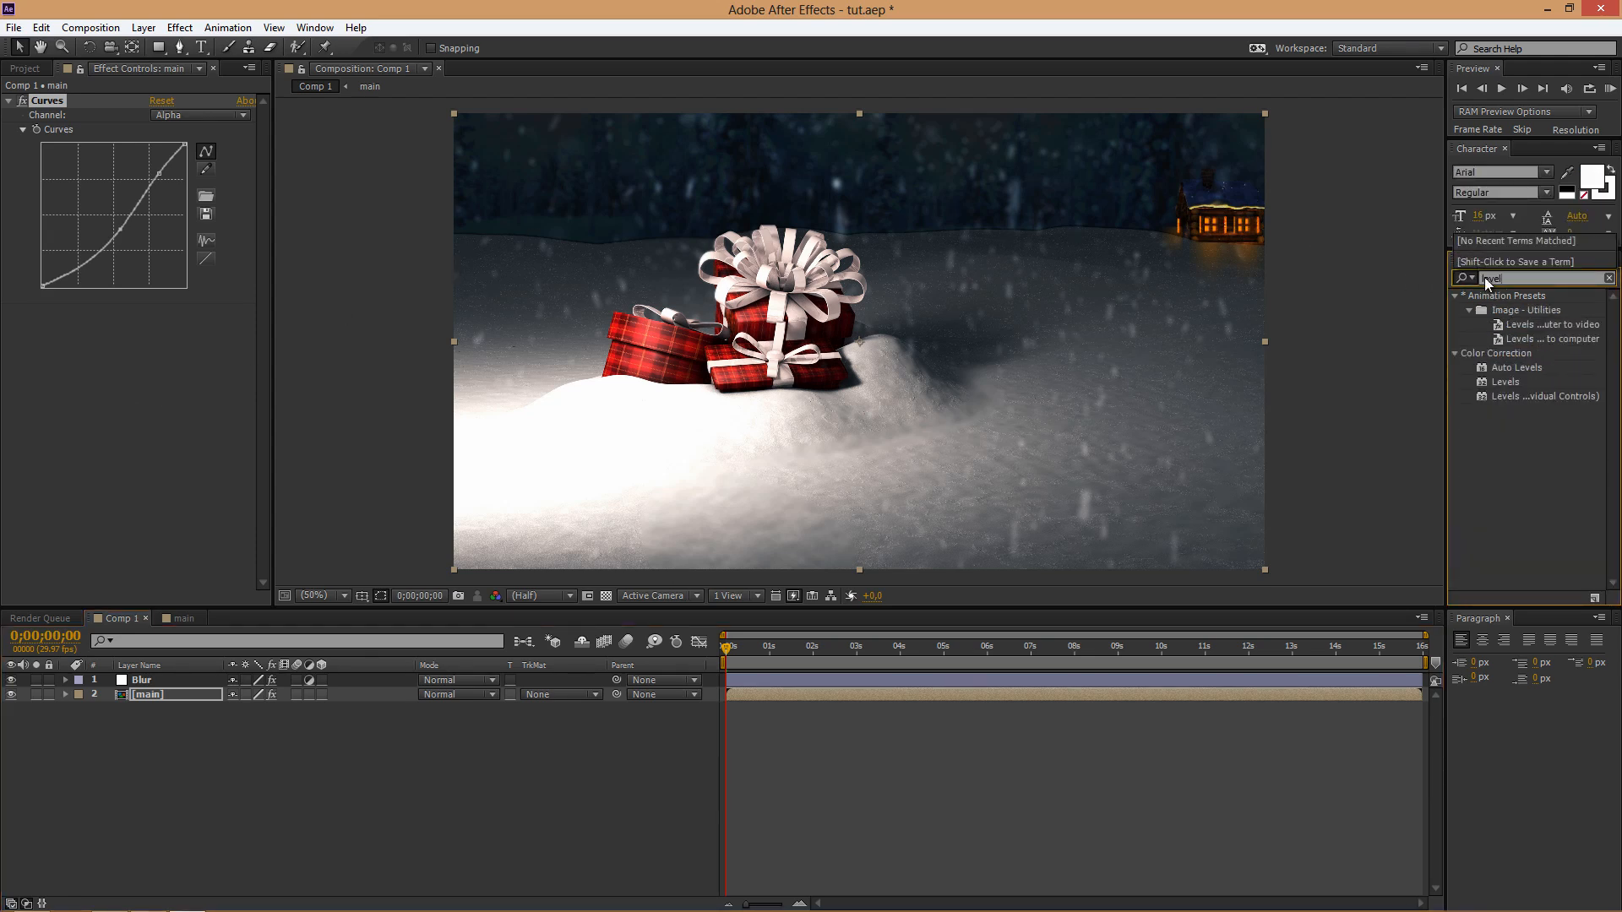
drag(1514, 383, 226, 349)
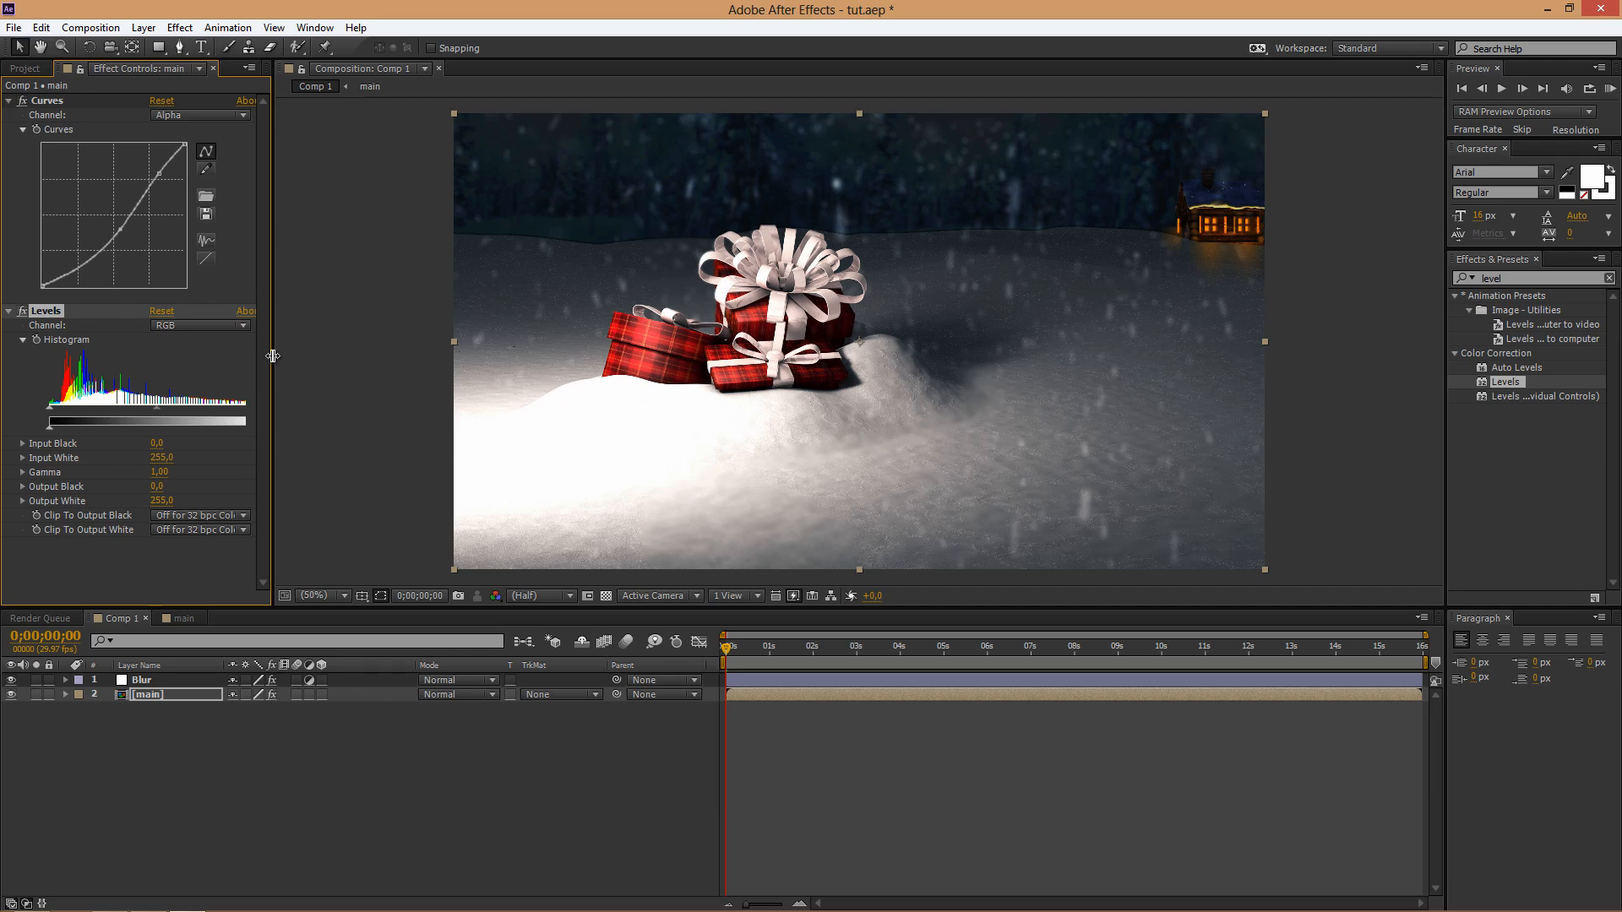
key(ctrl+z)
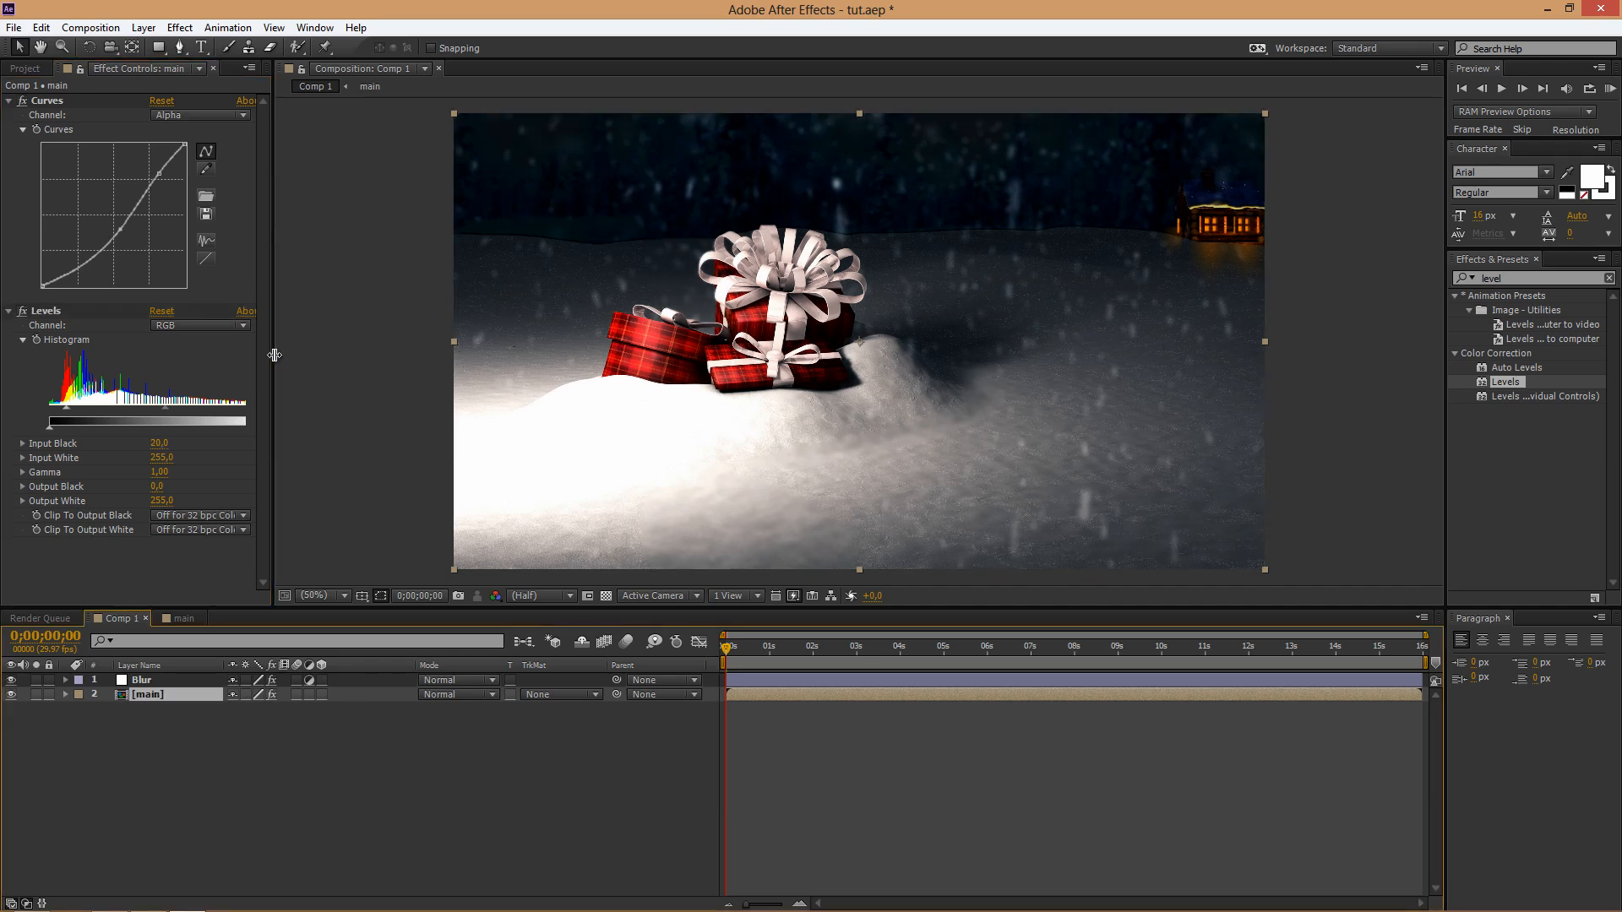
- Find the Color Balance effect, apply it to the main layer, and collapse the settings of all three effects
click(1519, 279)
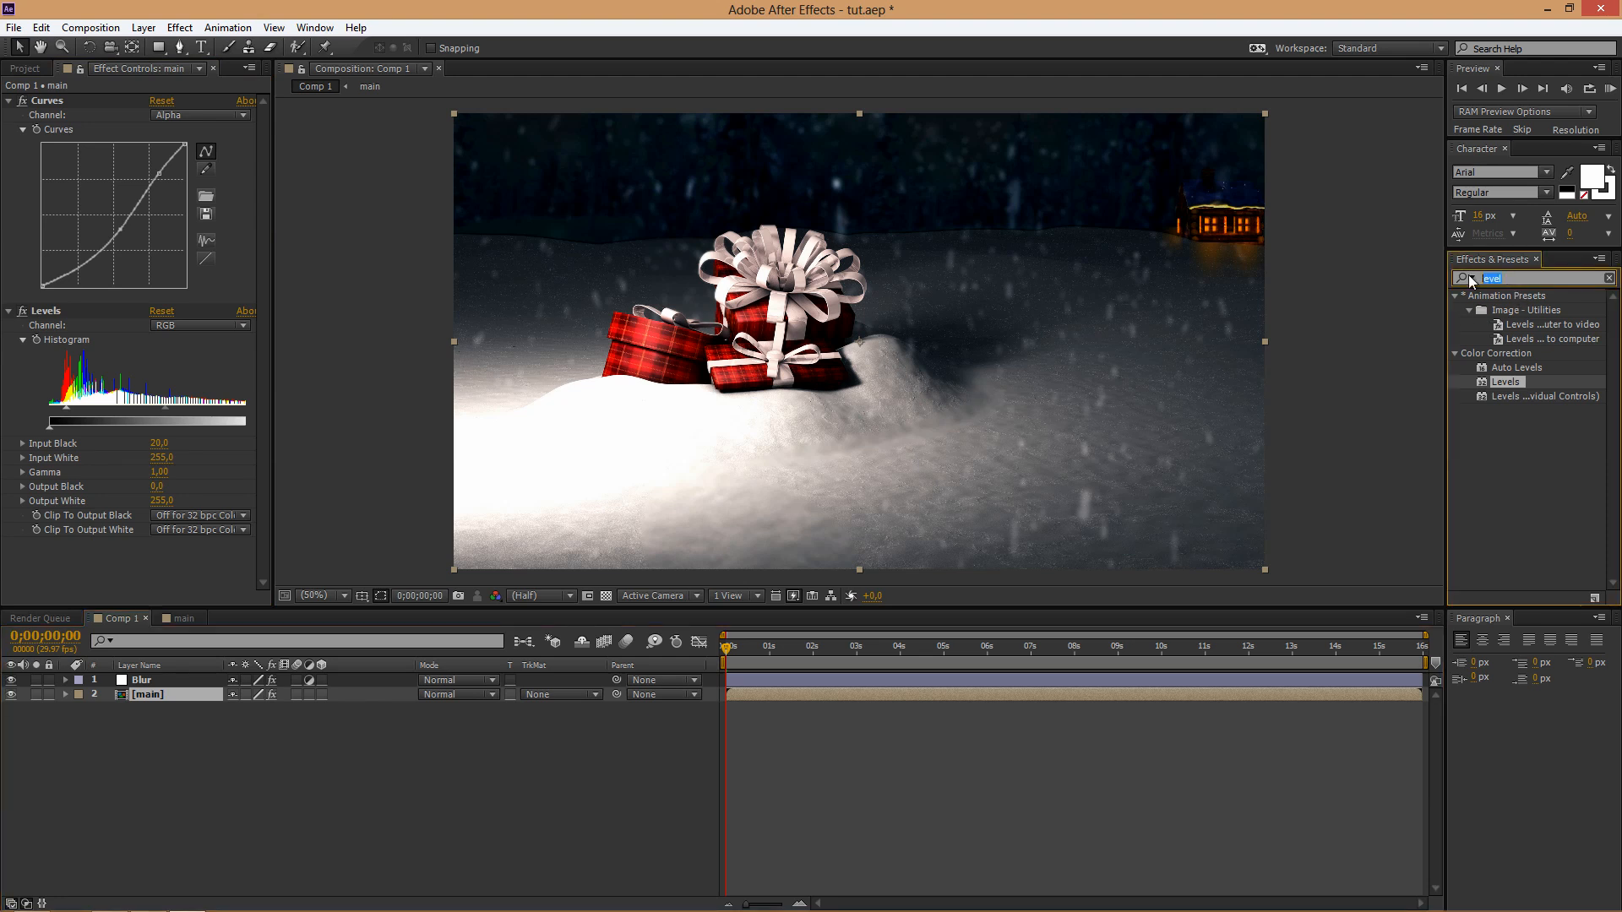
text(color bala)
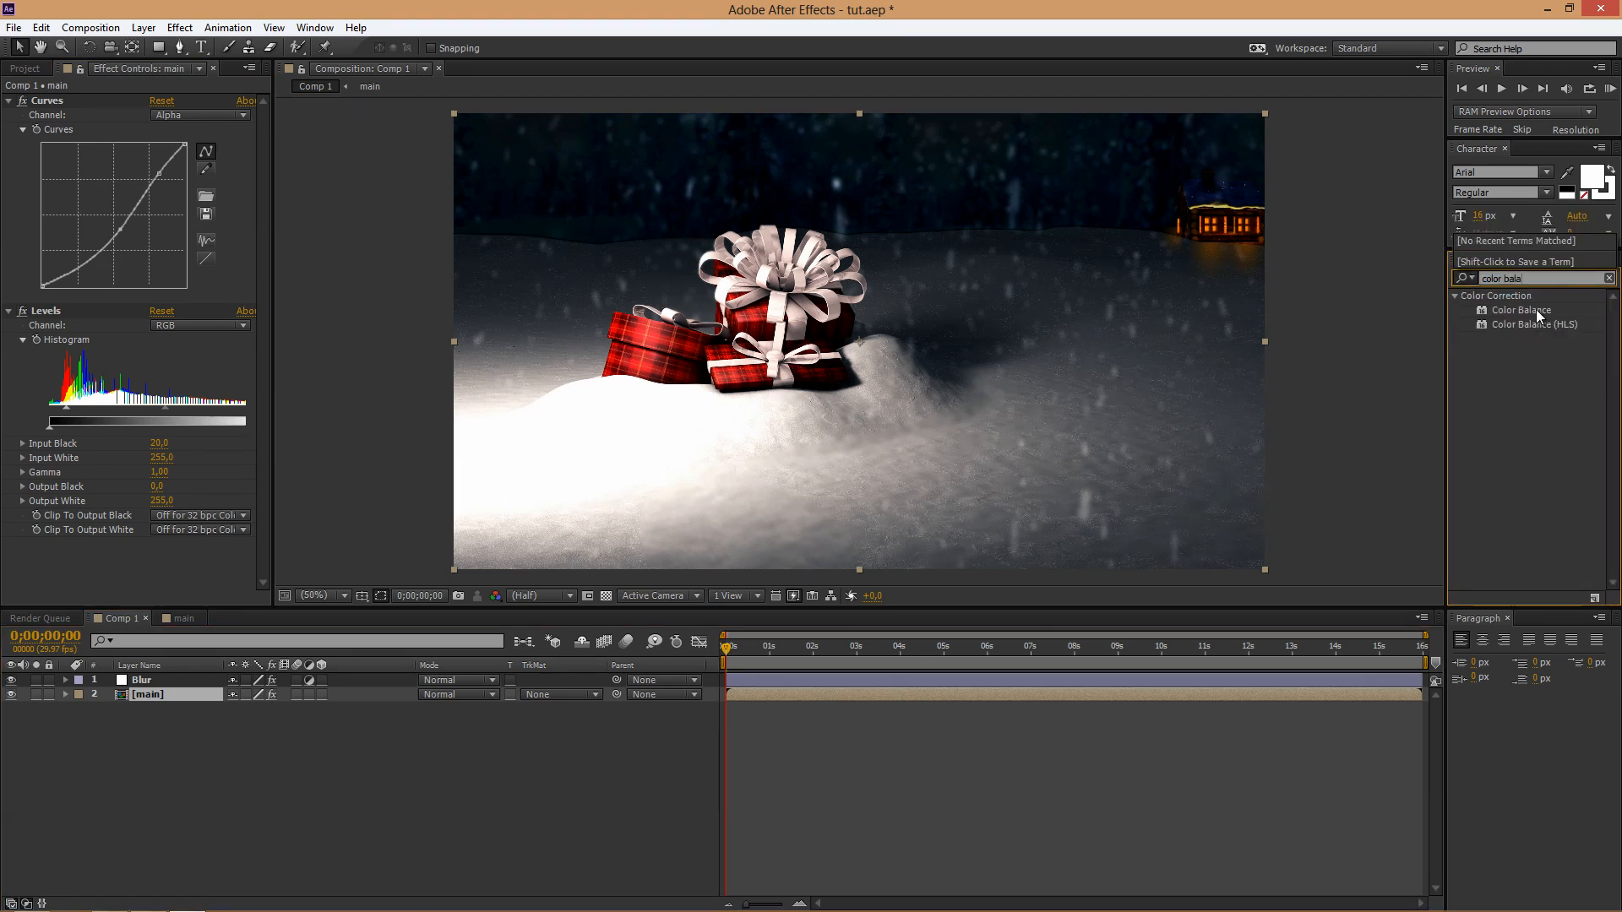
drag(1536, 309, 171, 556)
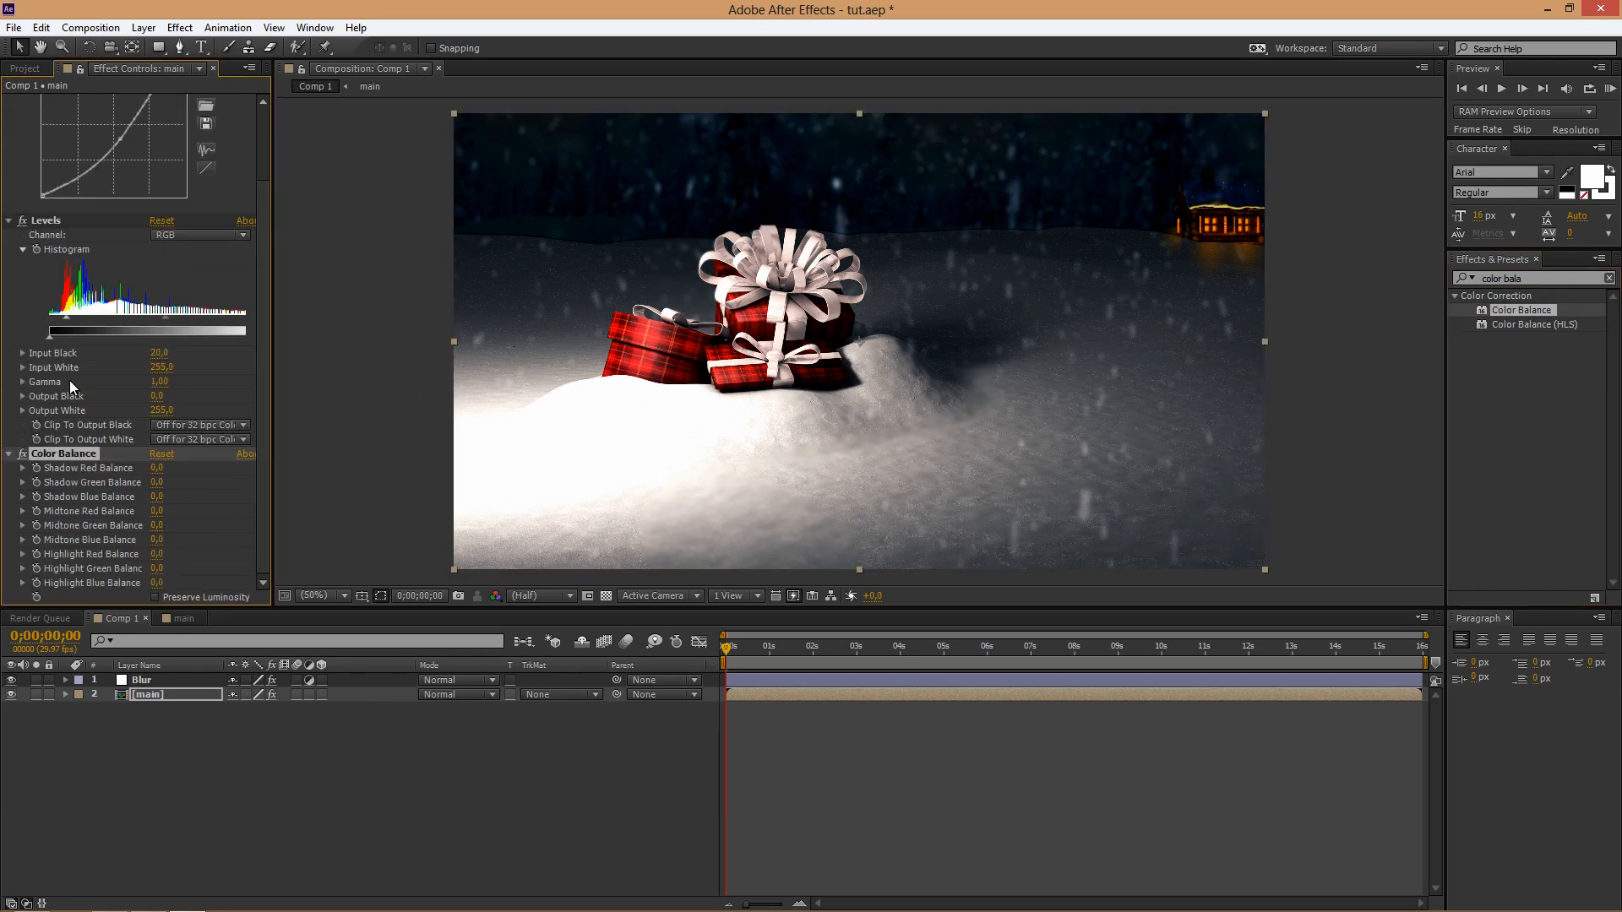
click(8, 220)
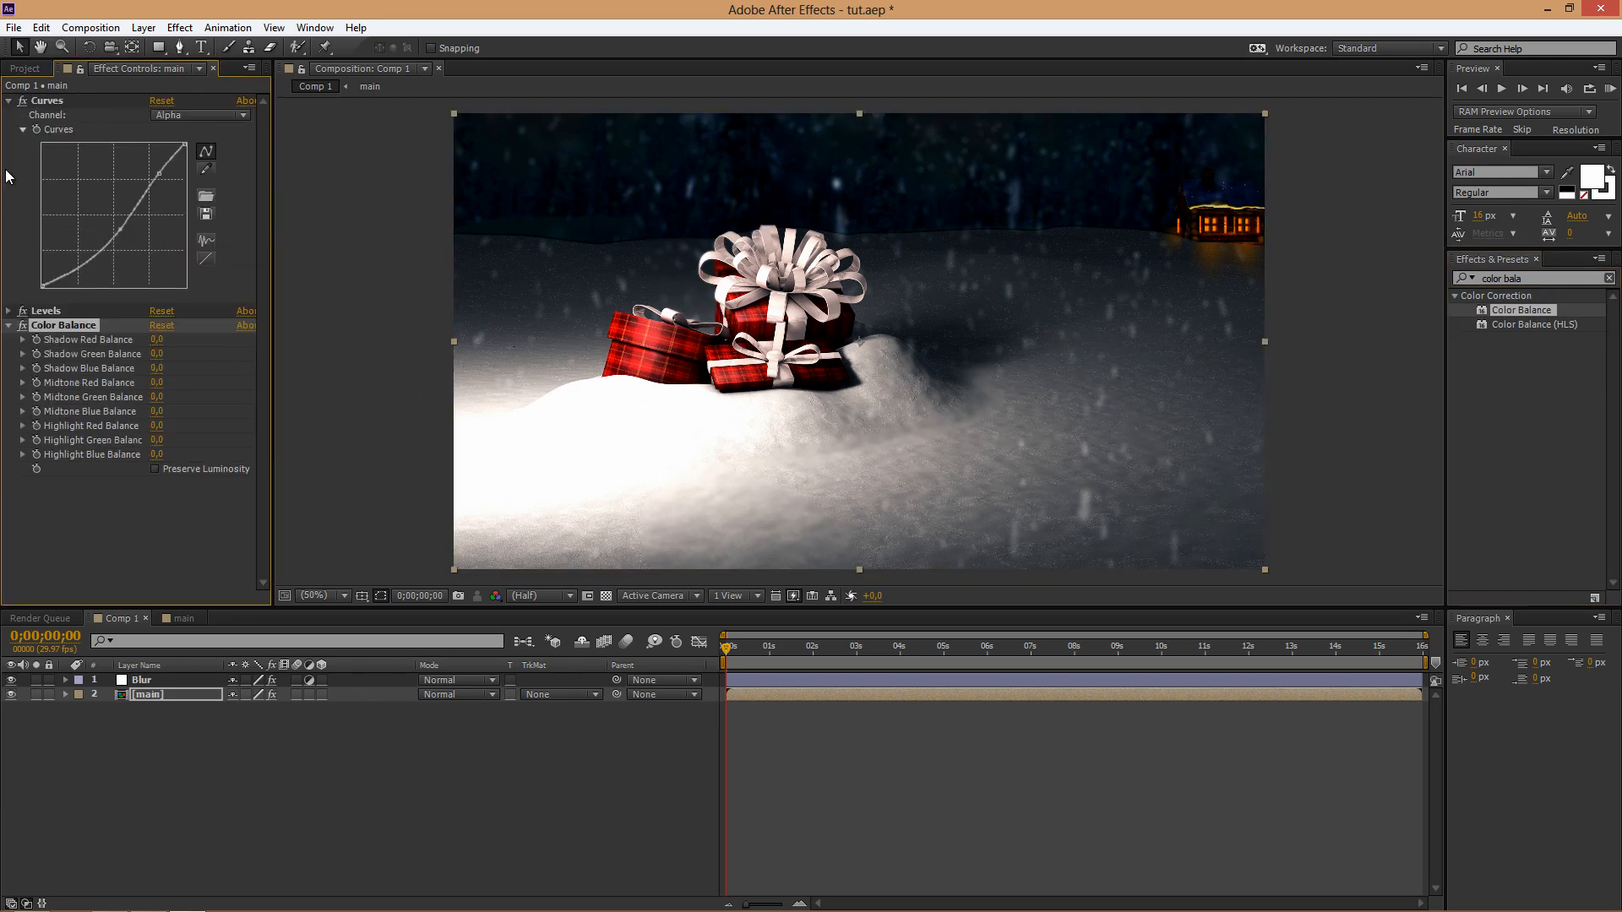
click(9, 101)
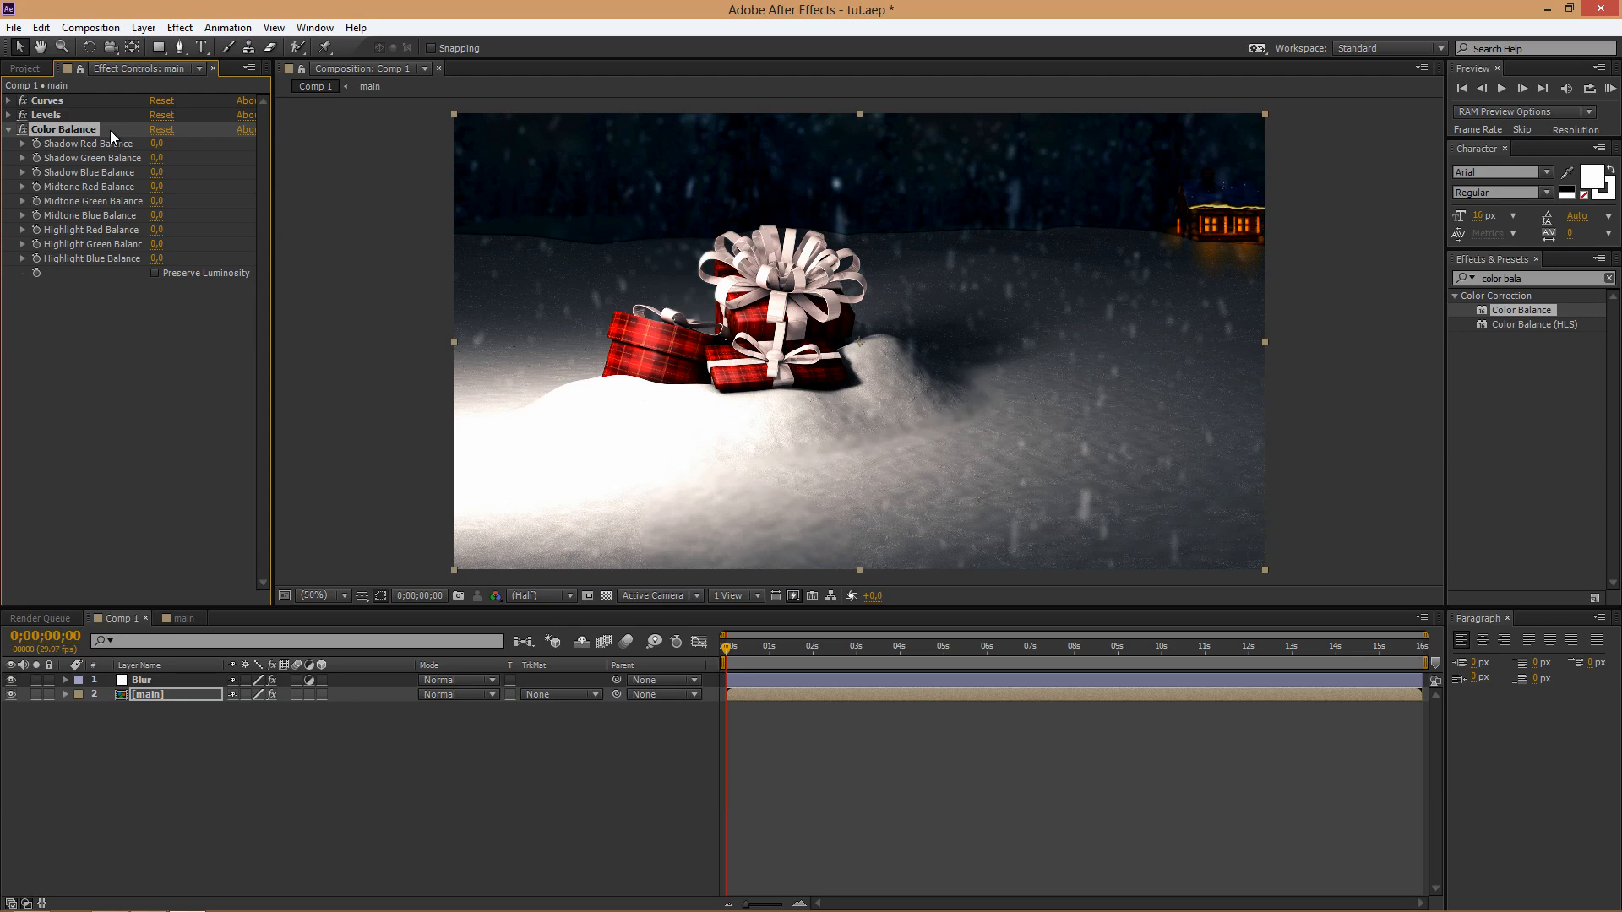
click(10, 130)
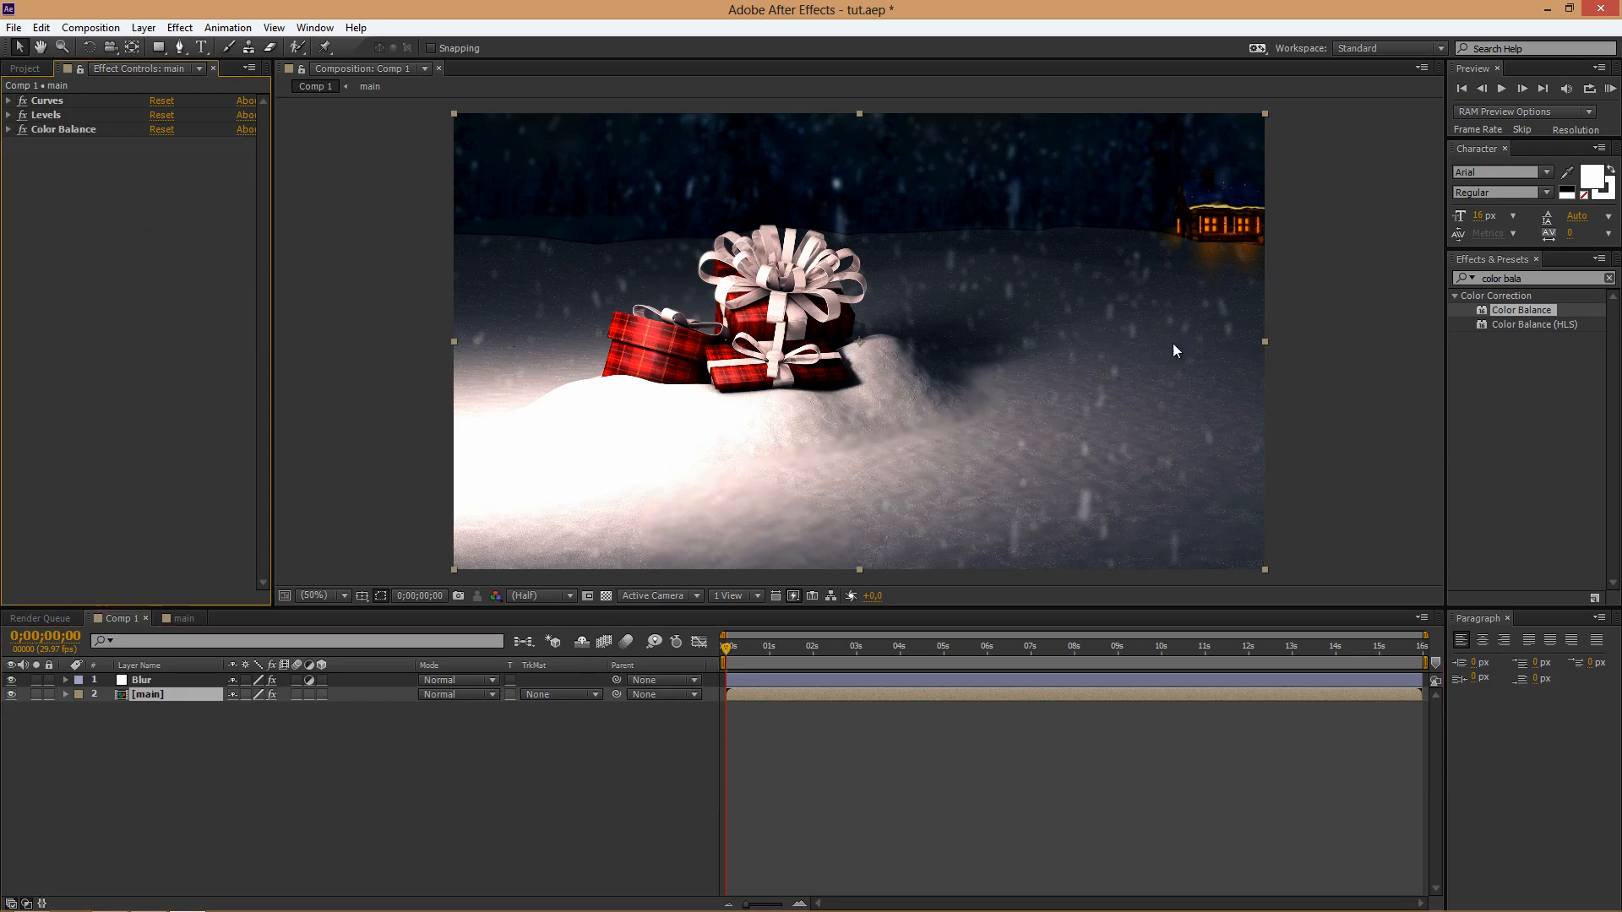
- Apply Magic Bullet Looks with a look combining a Swing-Tilt of 2.75% Blur Size, Curves and Film Grain
click(1453, 282)
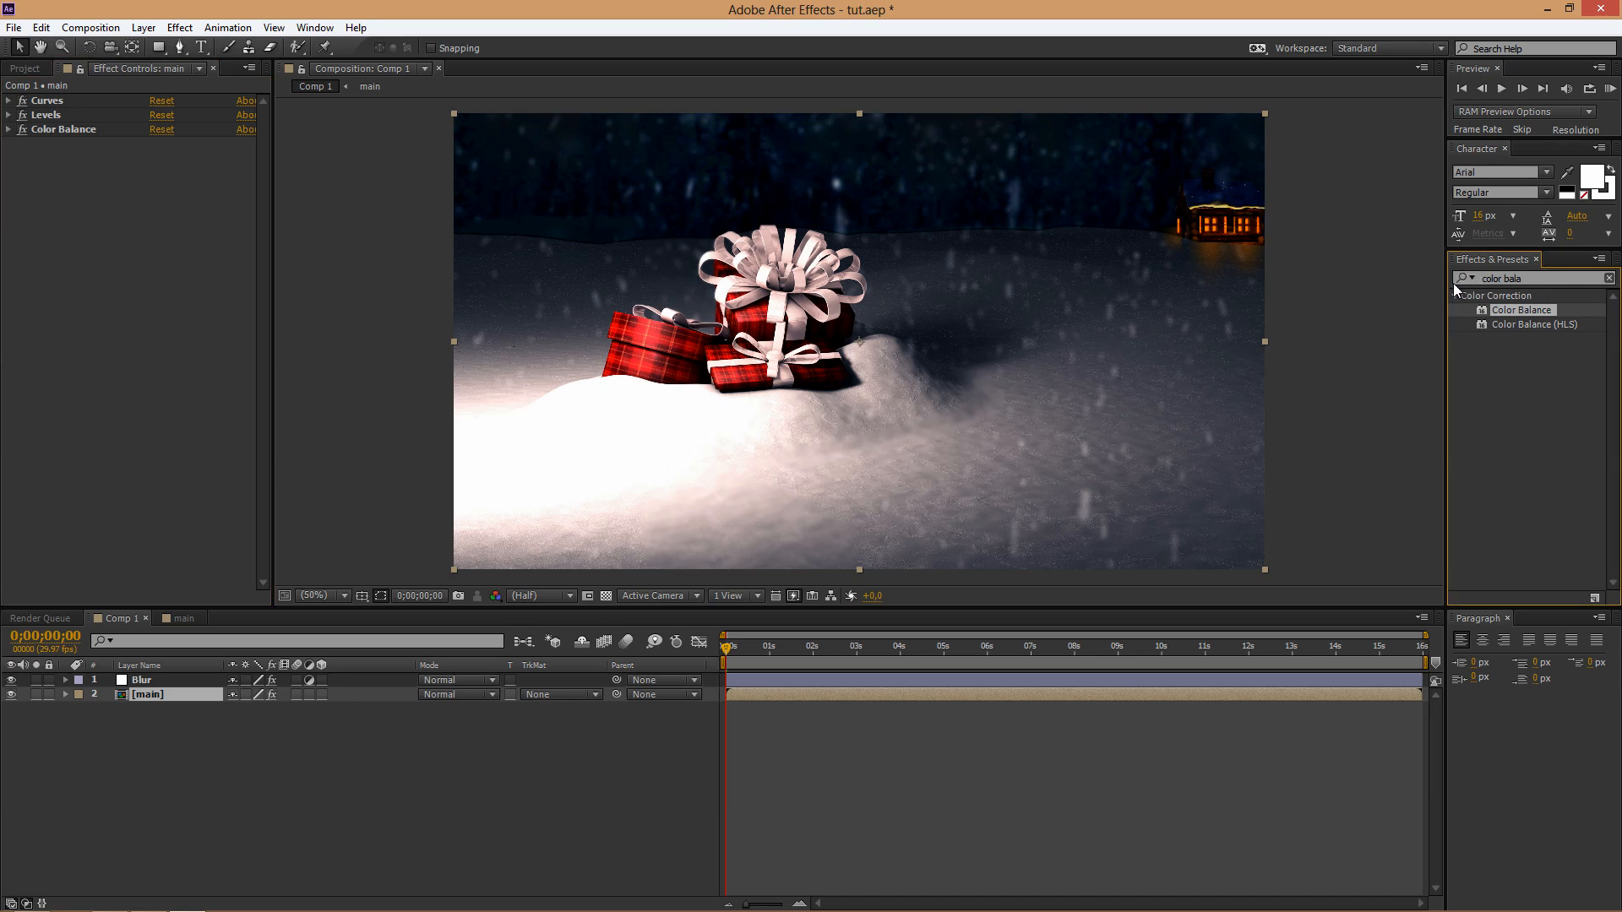
triple_click(1533, 277)
text(magic)
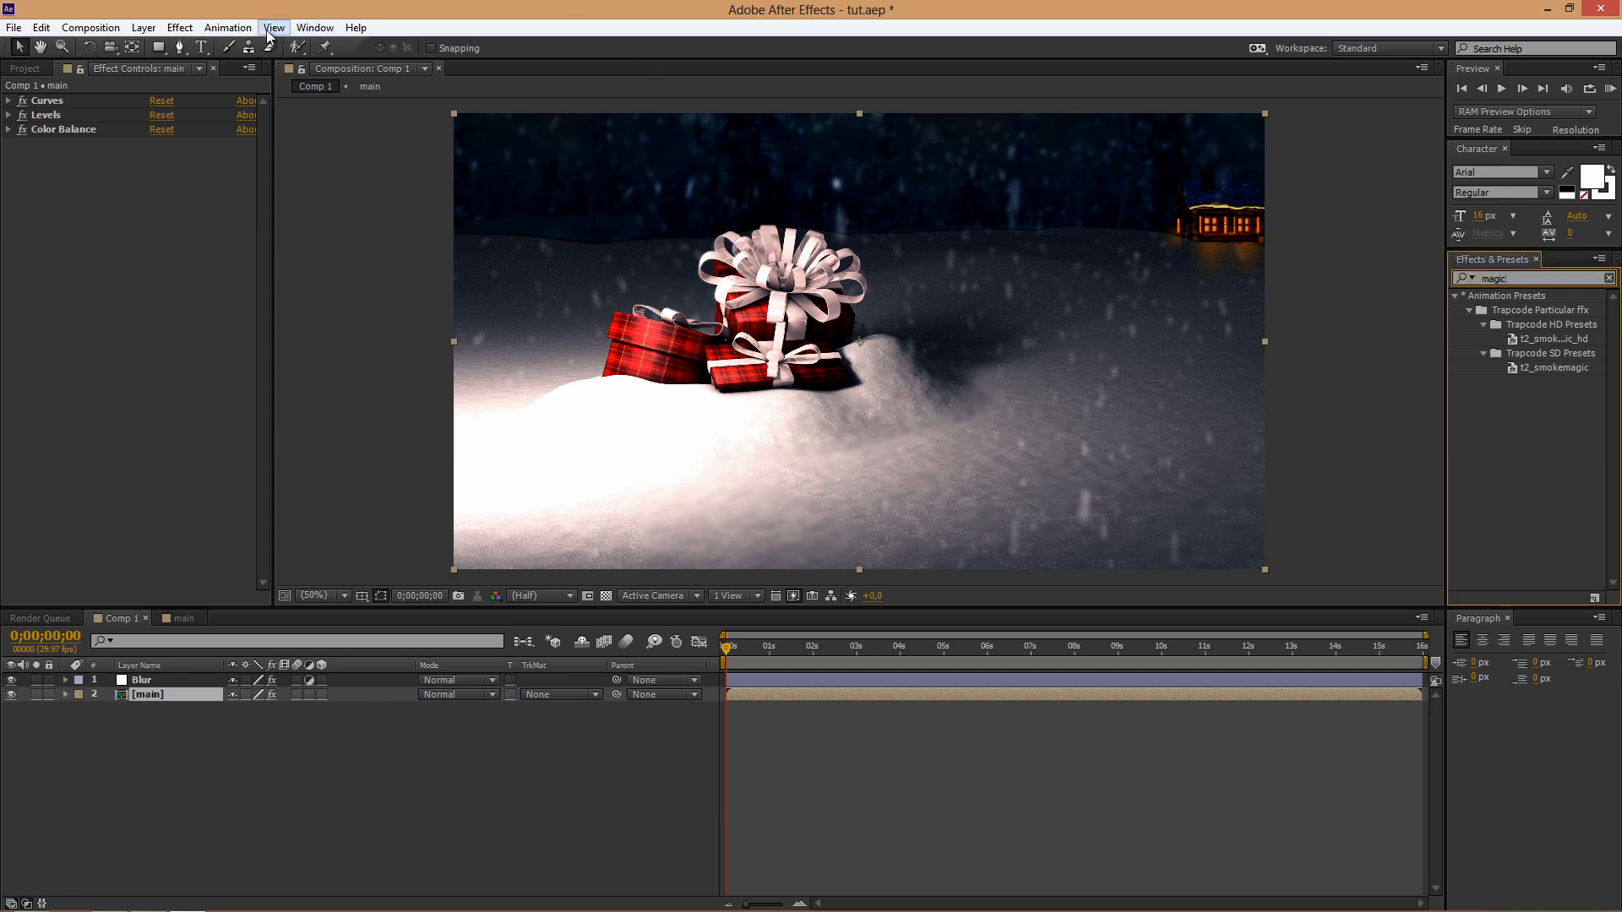
click(180, 27)
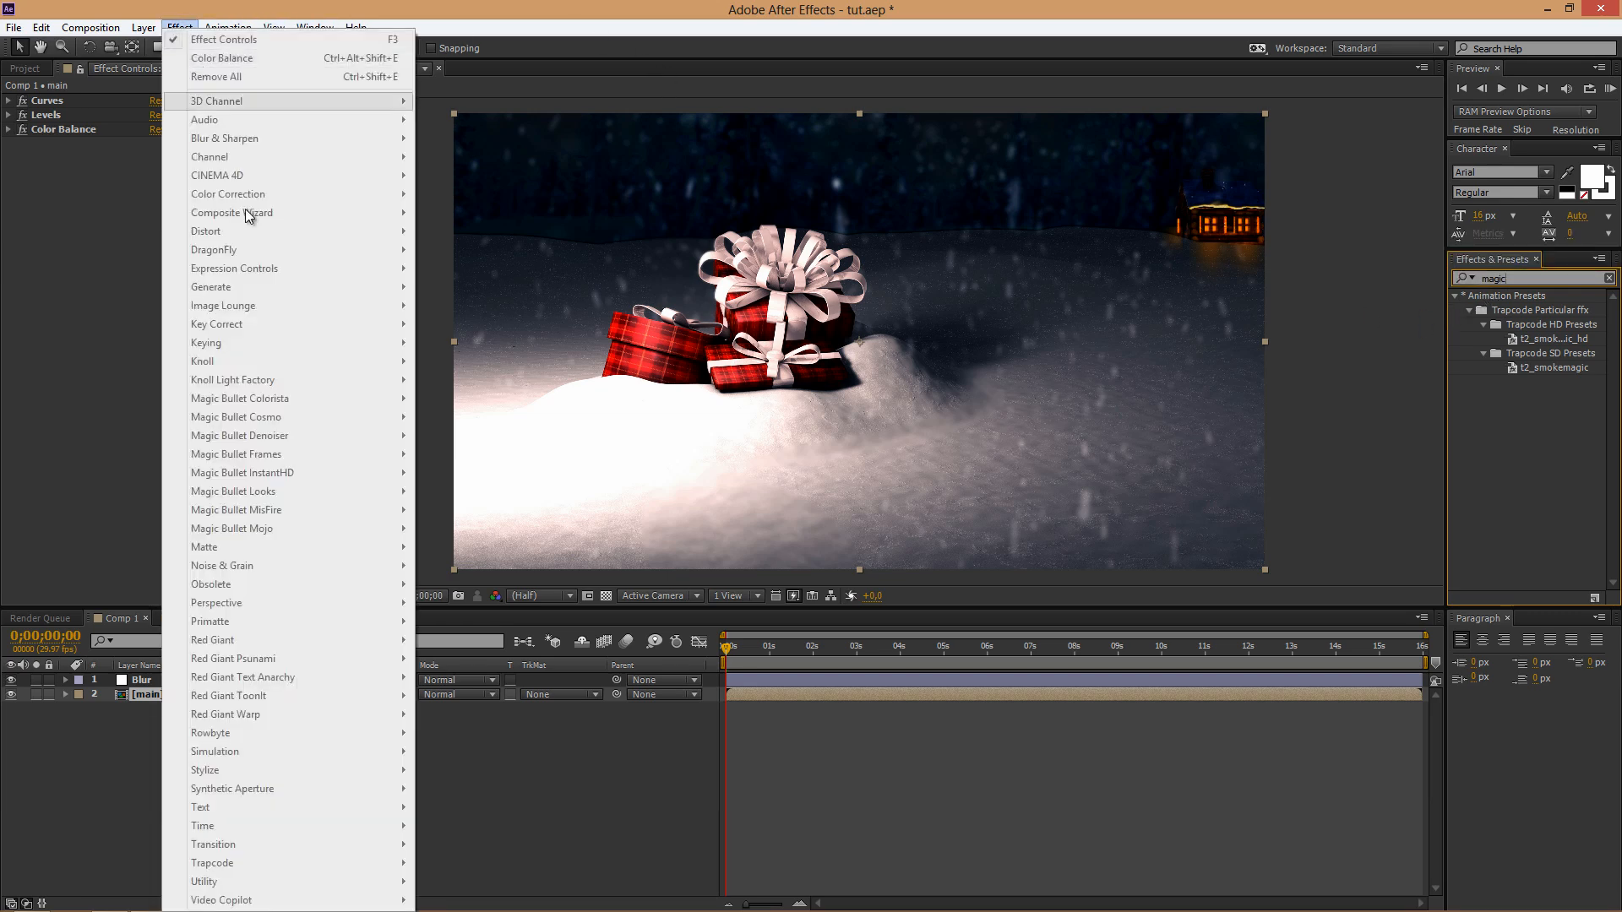
click(149, 695)
click(180, 27)
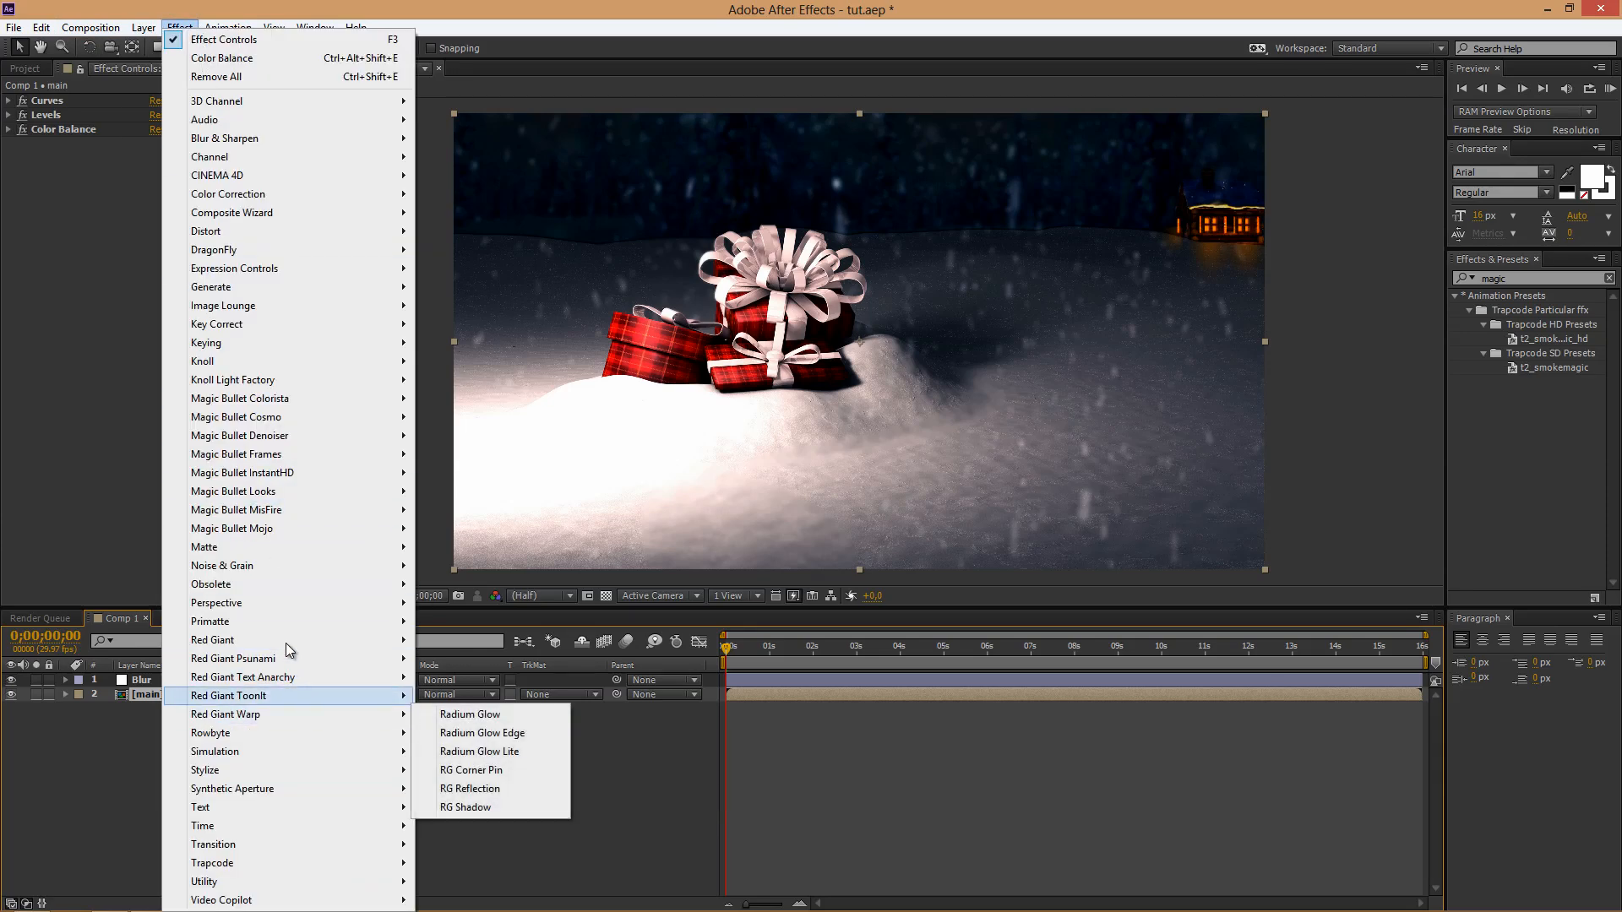
mouse_move(296, 490)
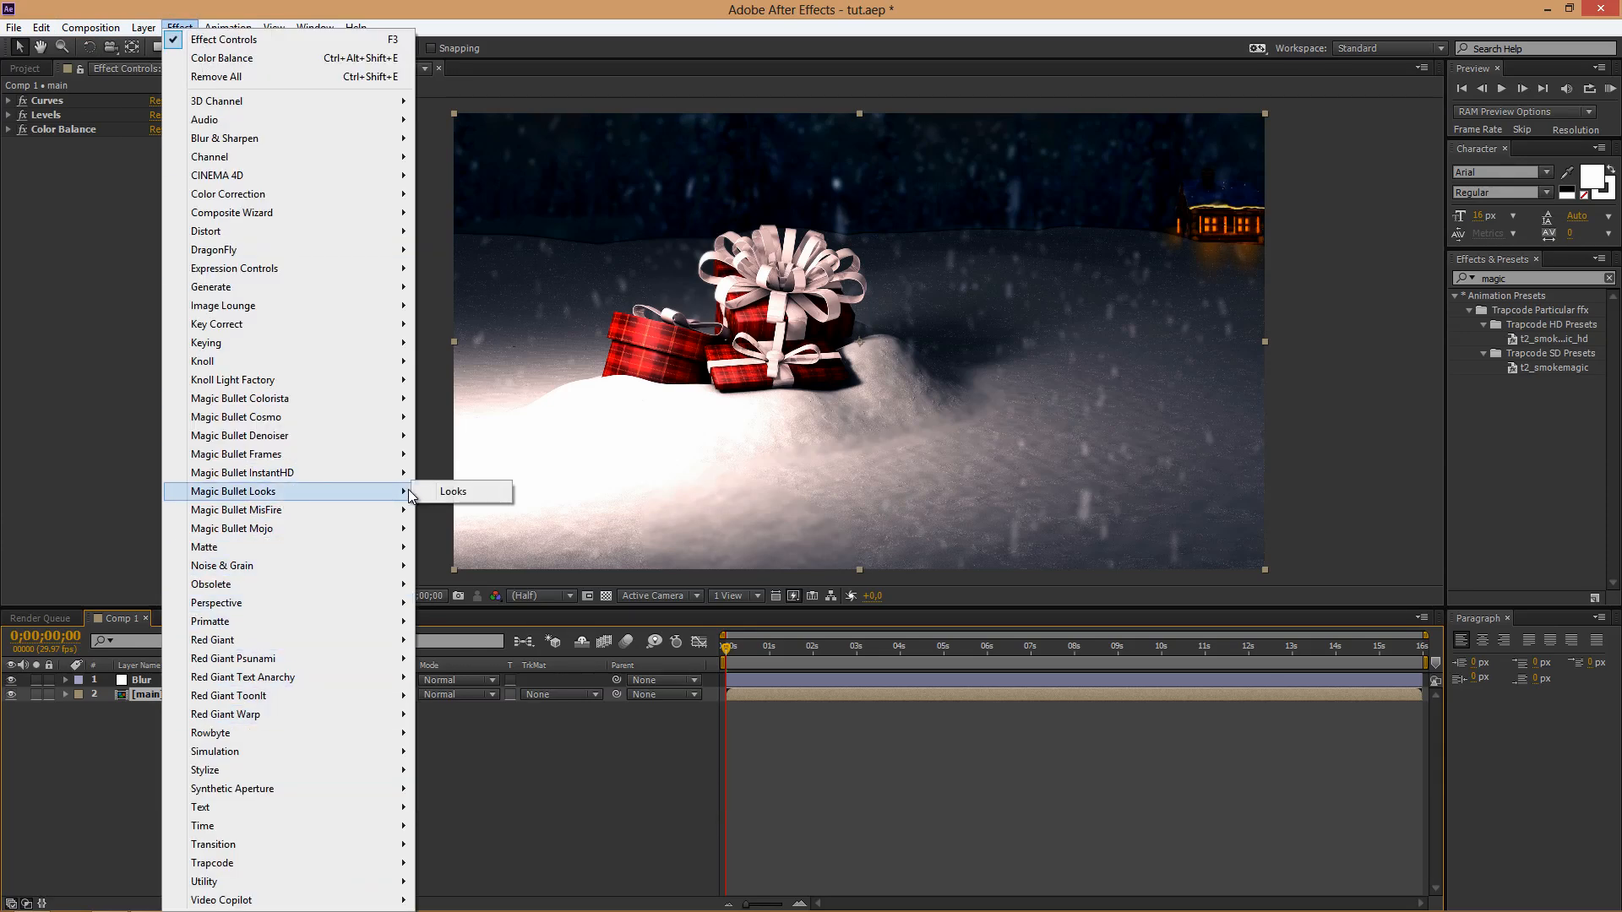
click(431, 491)
click(61, 188)
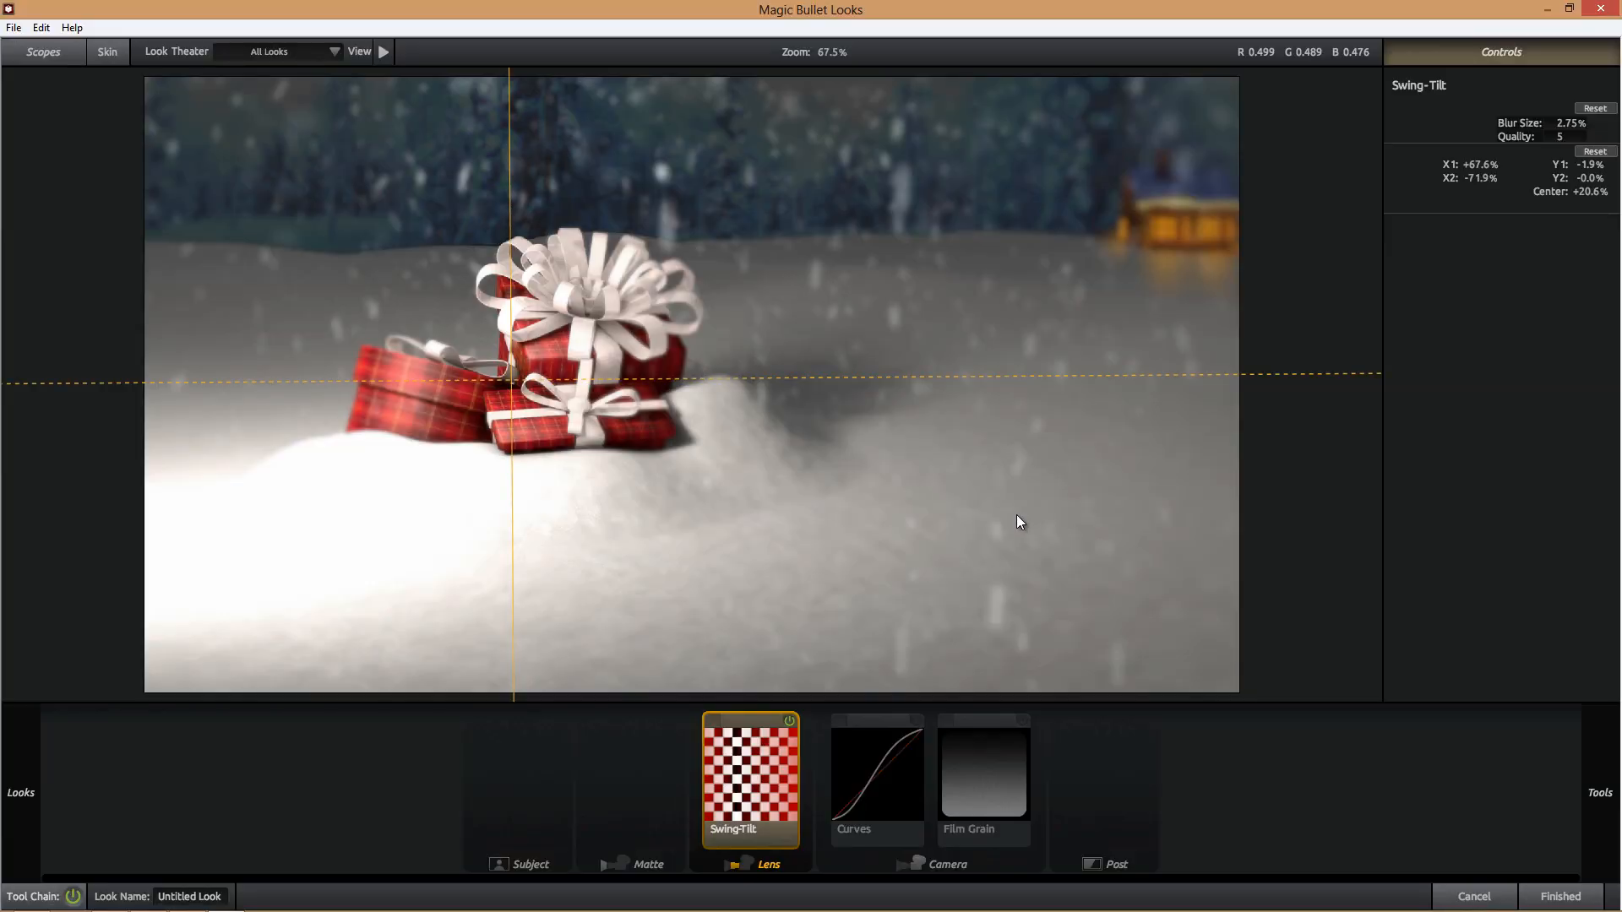
click(1559, 897)
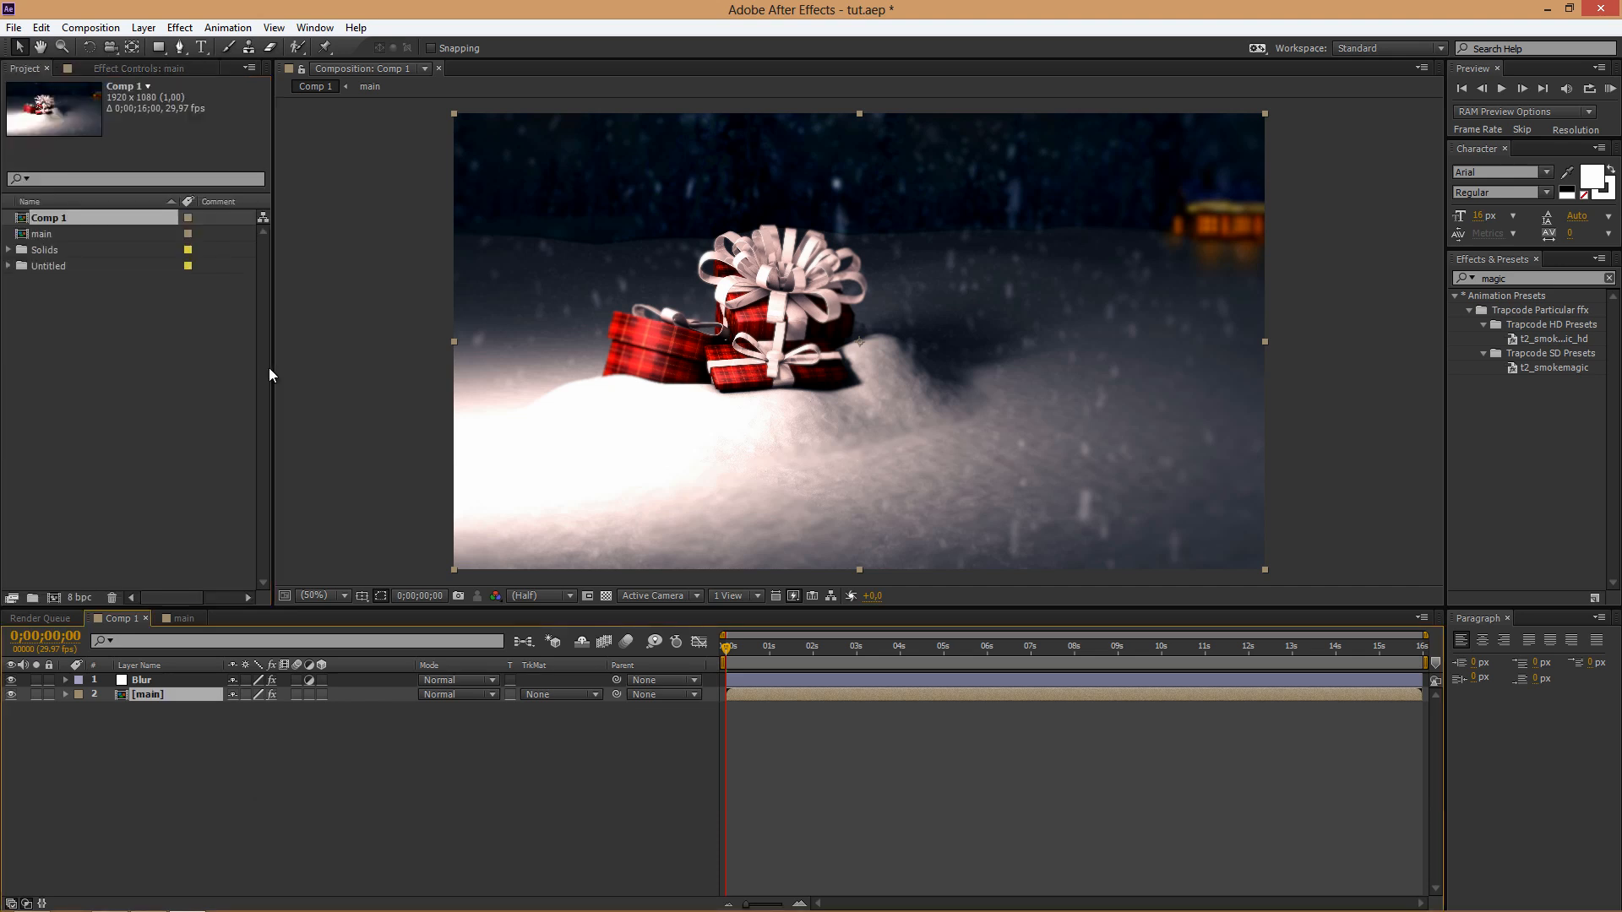
- Copy the upper Particles layer from the main composition and paste it at the top of Comp 1
click(182, 618)
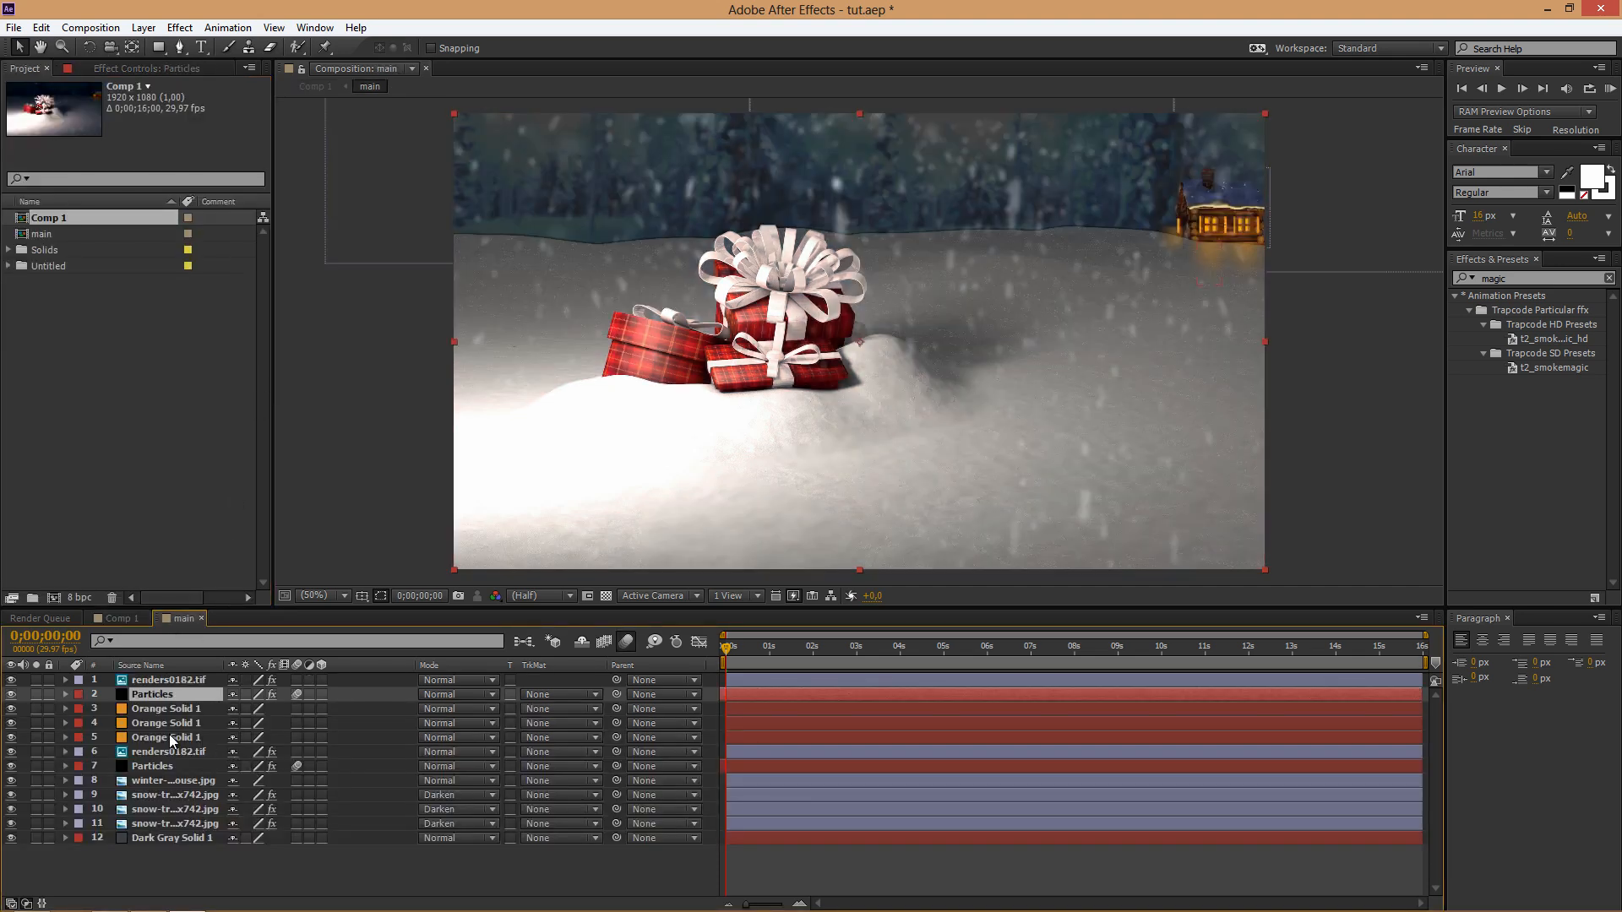
click(115, 619)
key(ctrl+v)
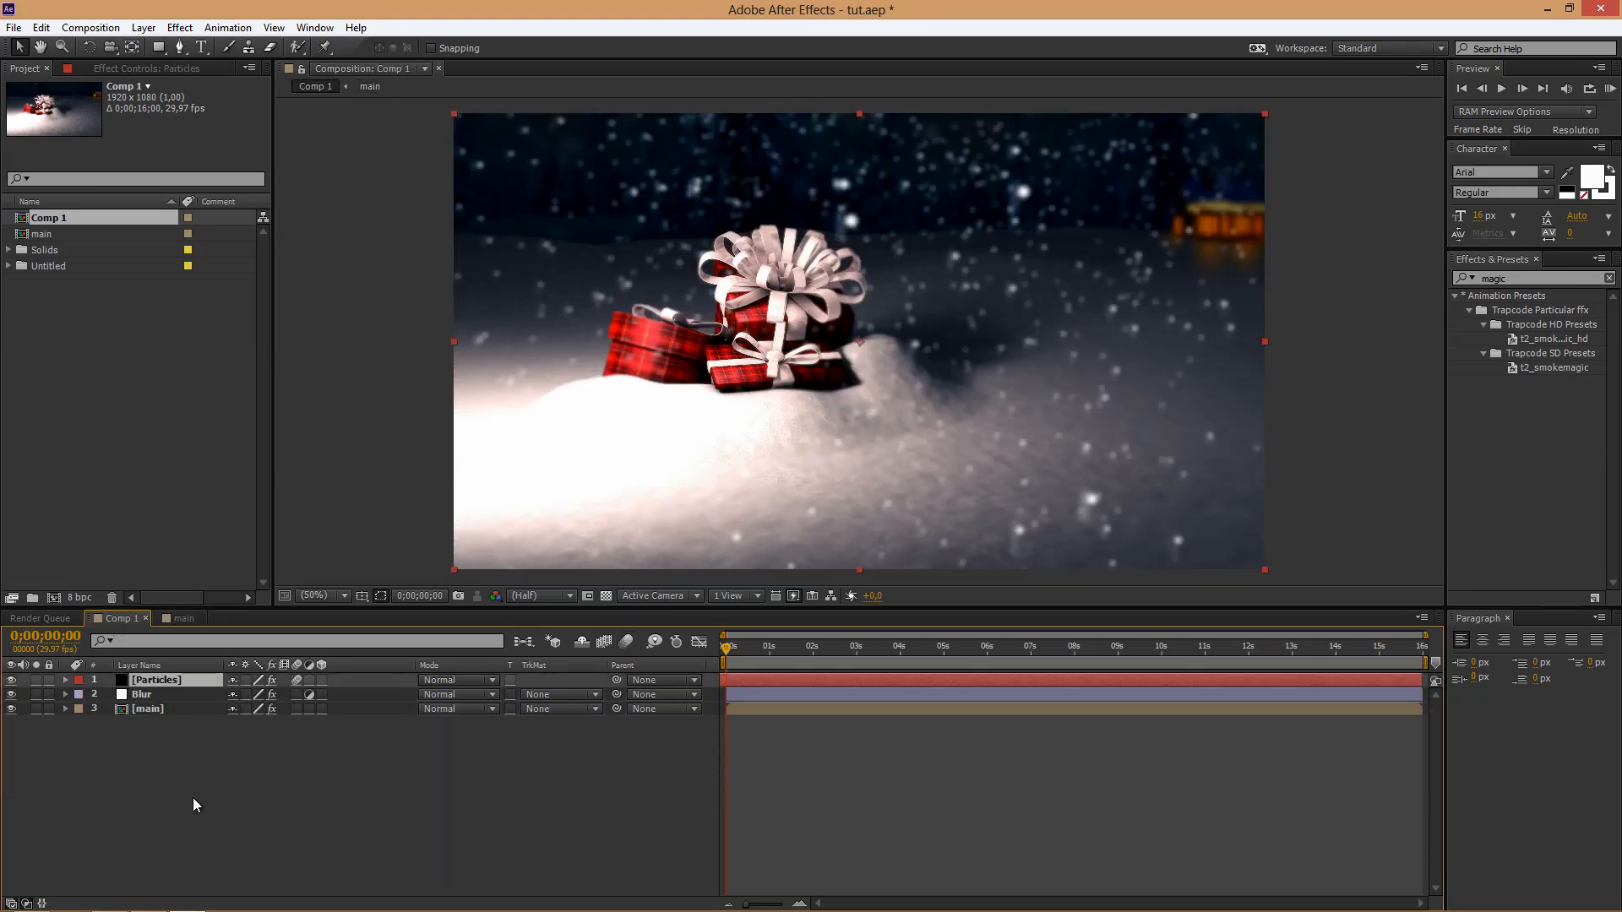
- Set the pasted Particles layer's Particular emitter Position XY to 1608, -144
click(144, 69)
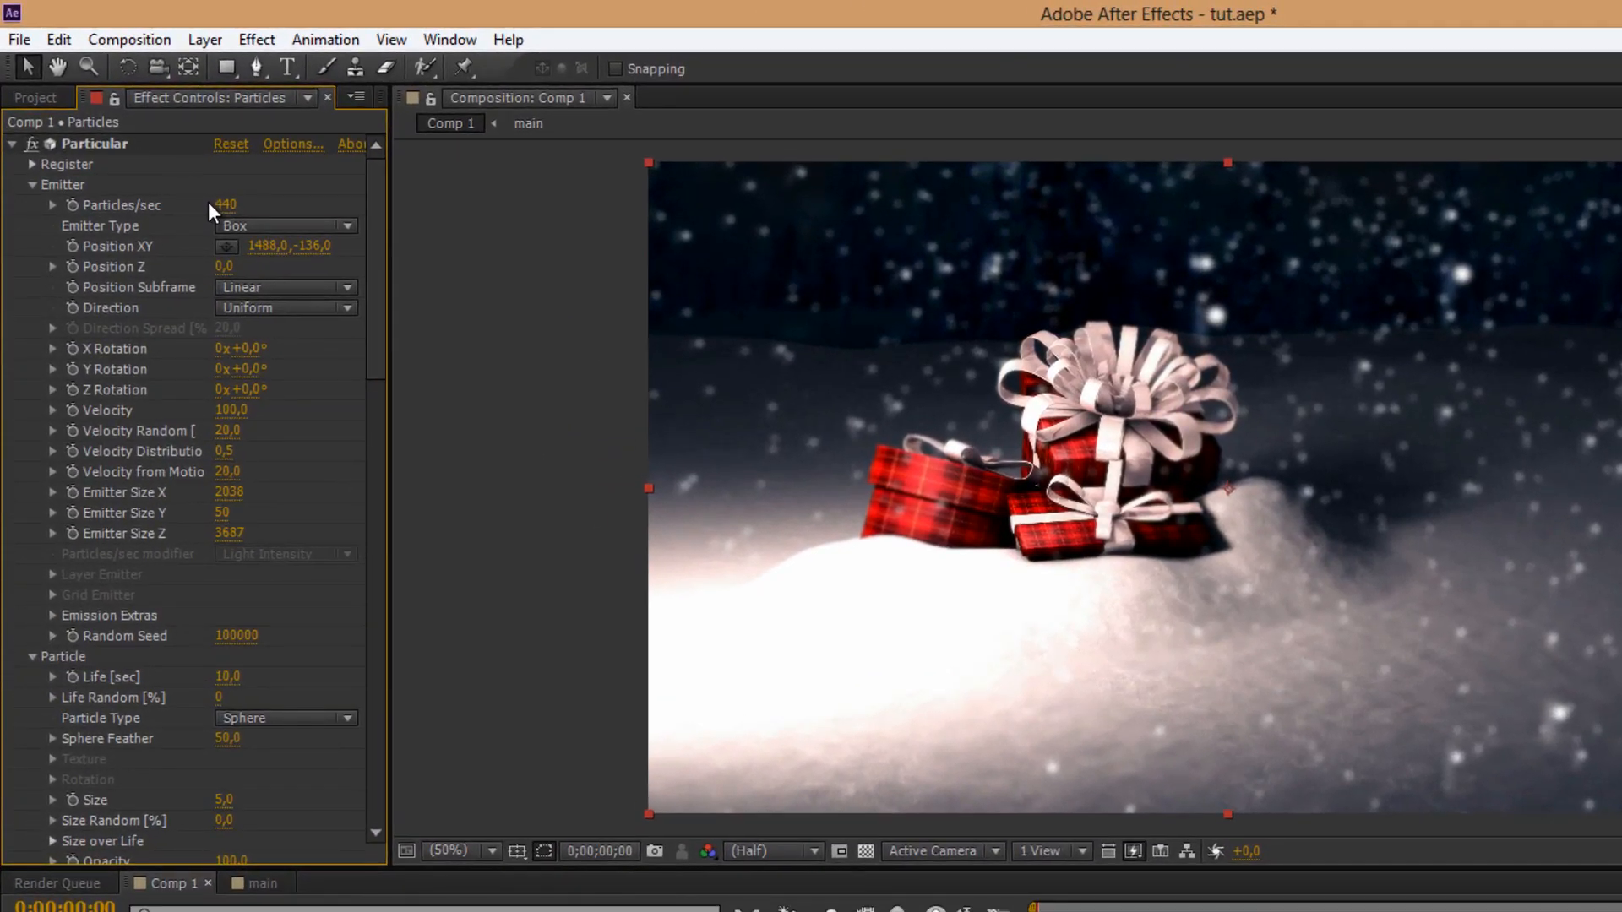
click(325, 247)
text(-144)
click(270, 246)
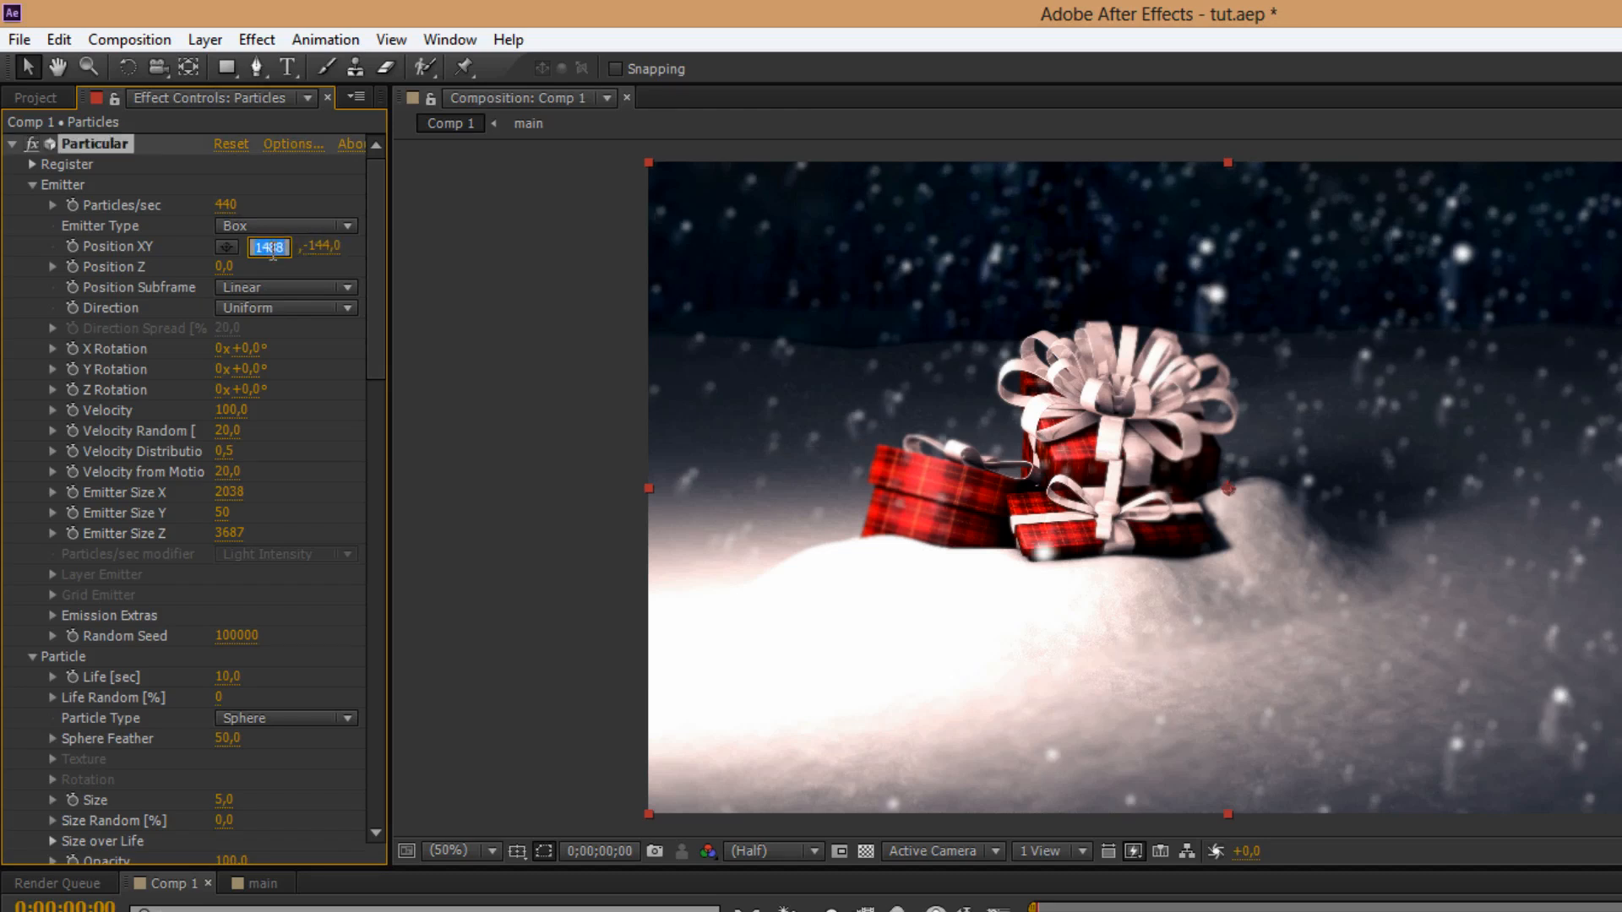
text(1608)
click(284, 270)
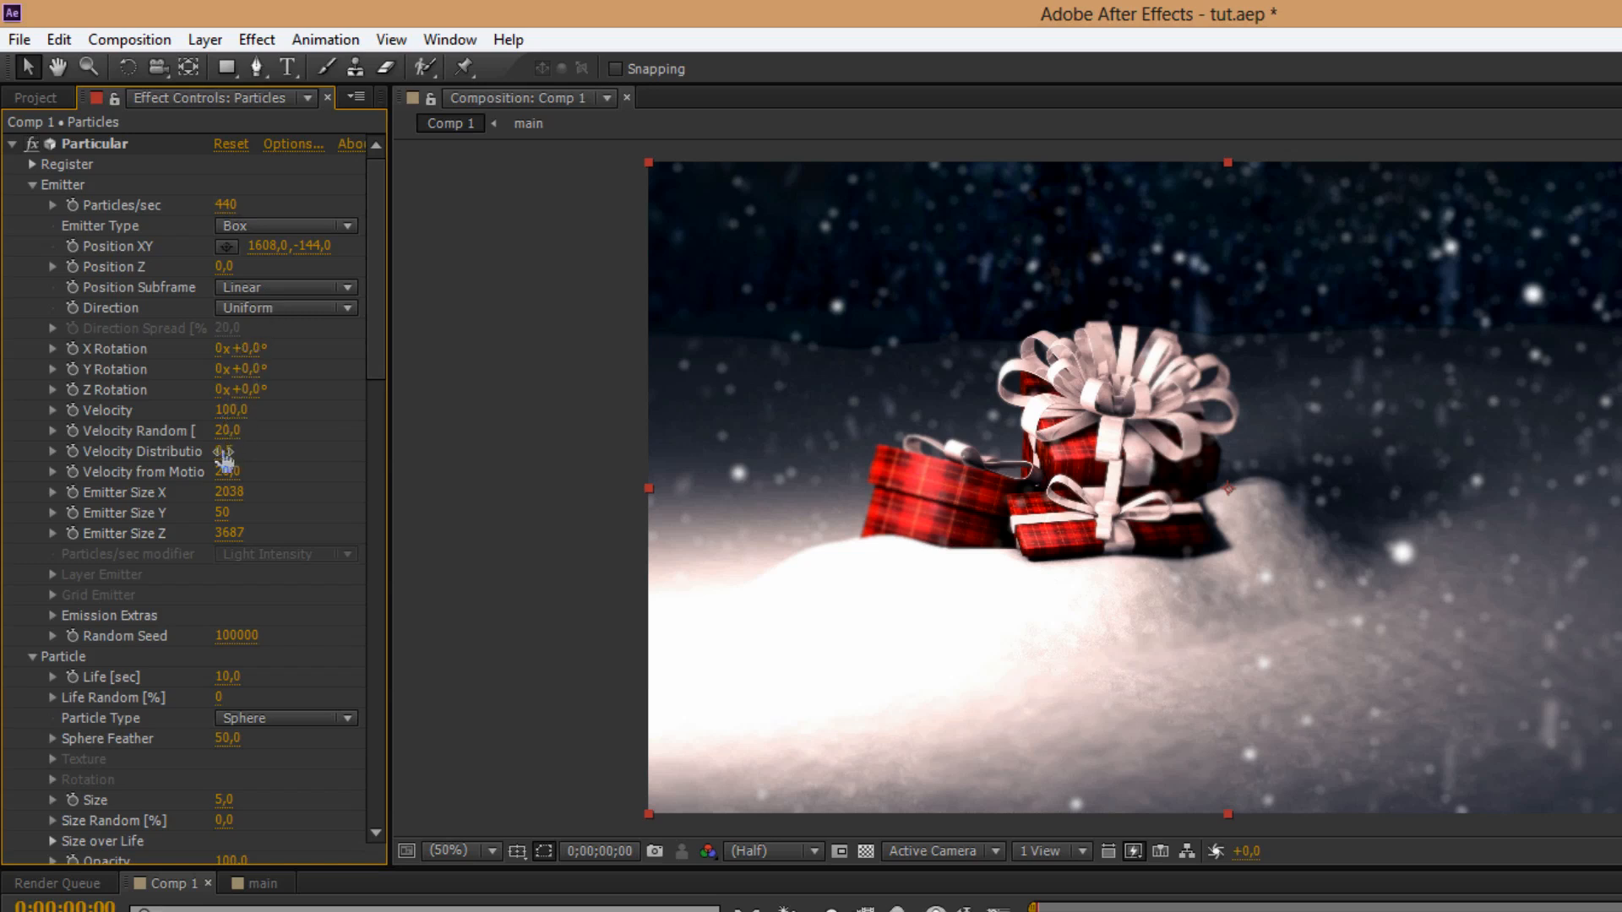
- Set the Particular emitter's Emitter Size X to 2455 on the pasted Particles layer
click(243, 497)
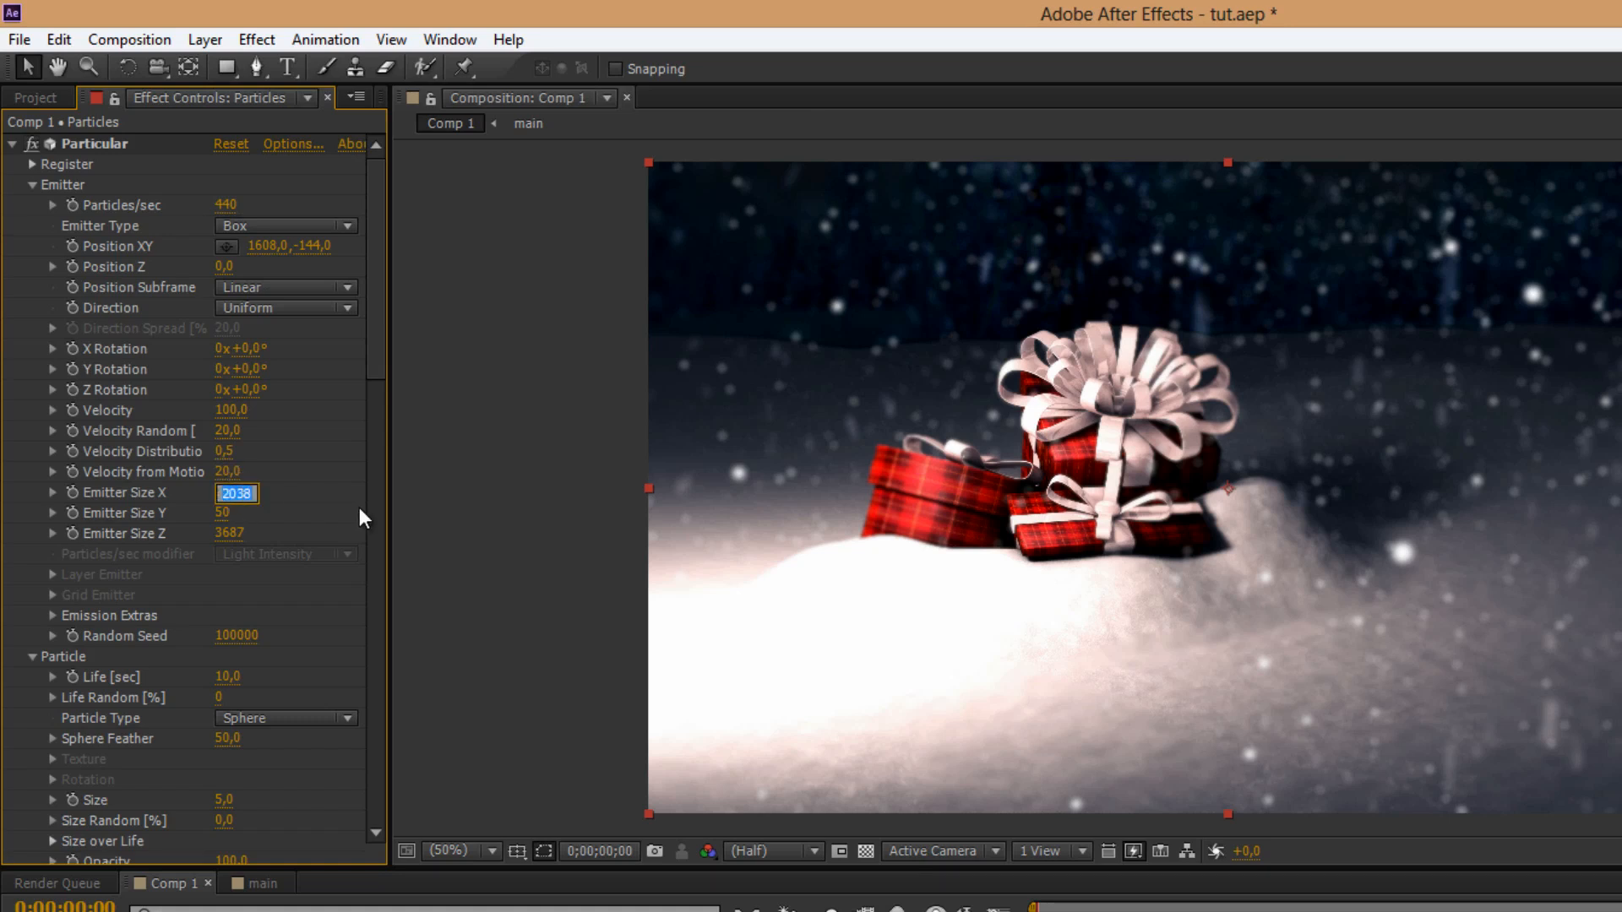
text(2455)
key(Return)
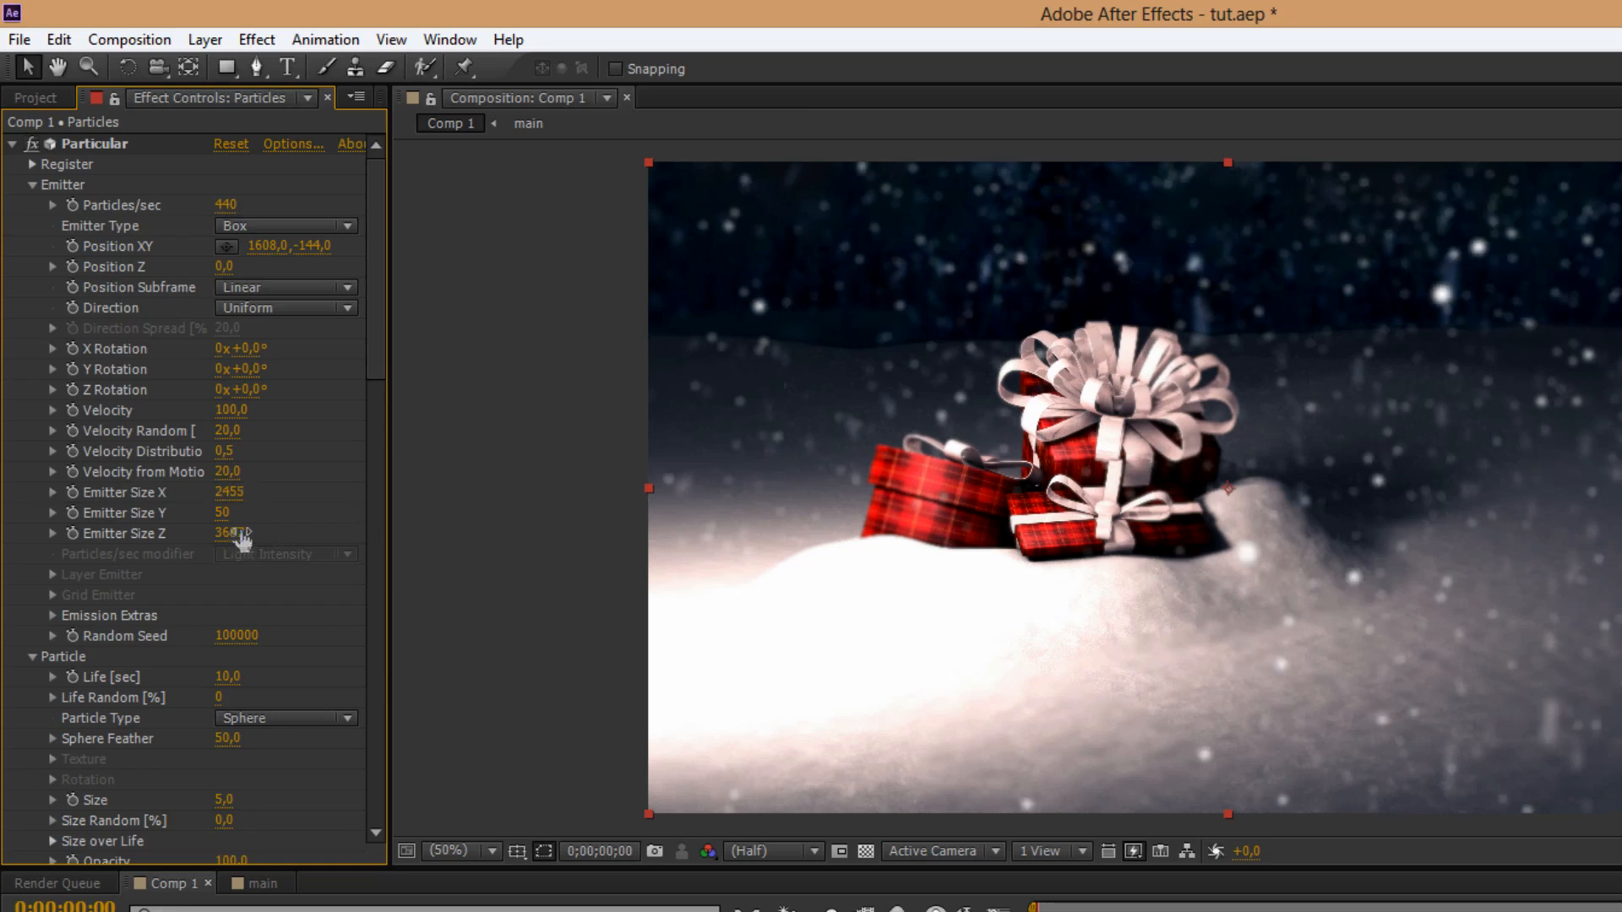
scroll(280, 517, down, 4)
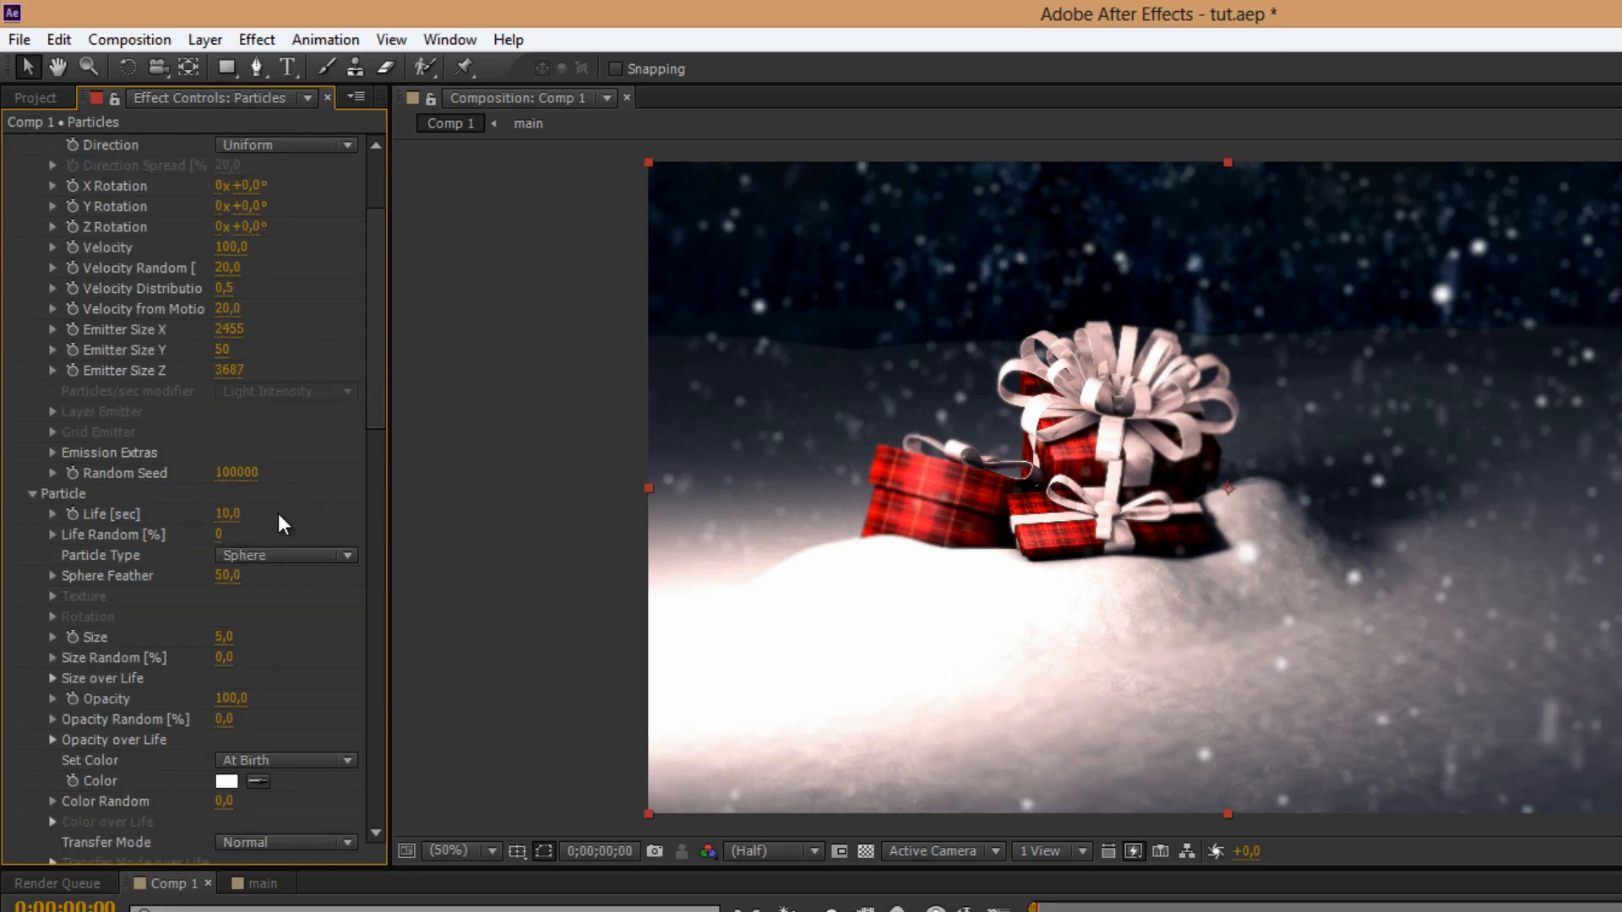
- Review the Particular particle, physics, visibility and rendering settings and the Camera Lens Blur settings on Comp 1's Particles layer
scroll(277, 513, down, 1)
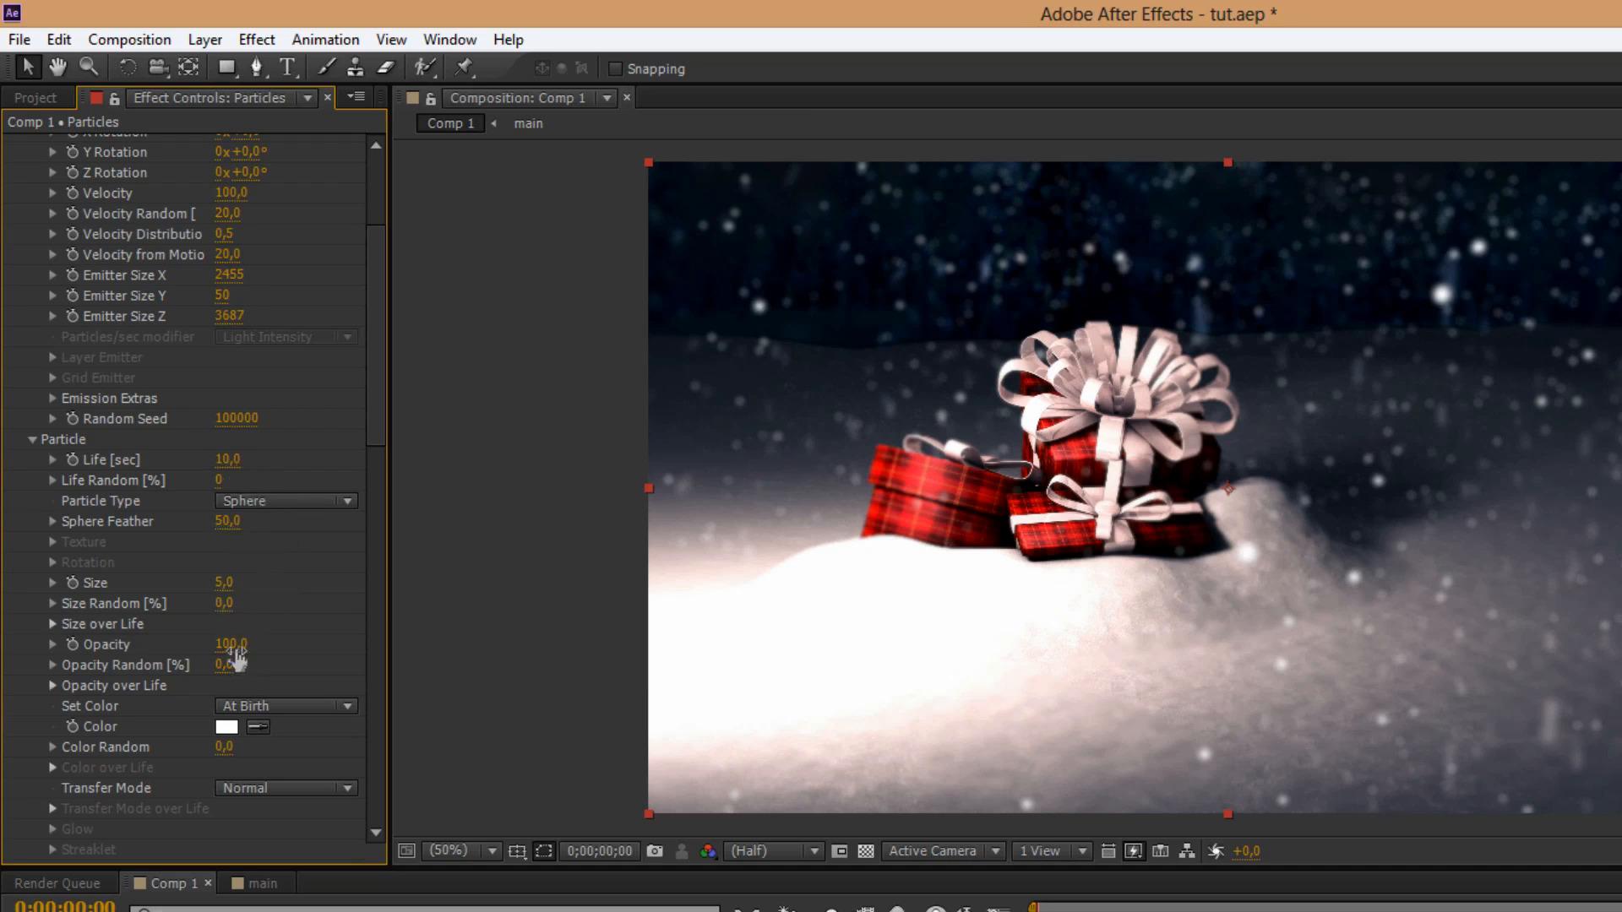
scroll(306, 769, down, 8)
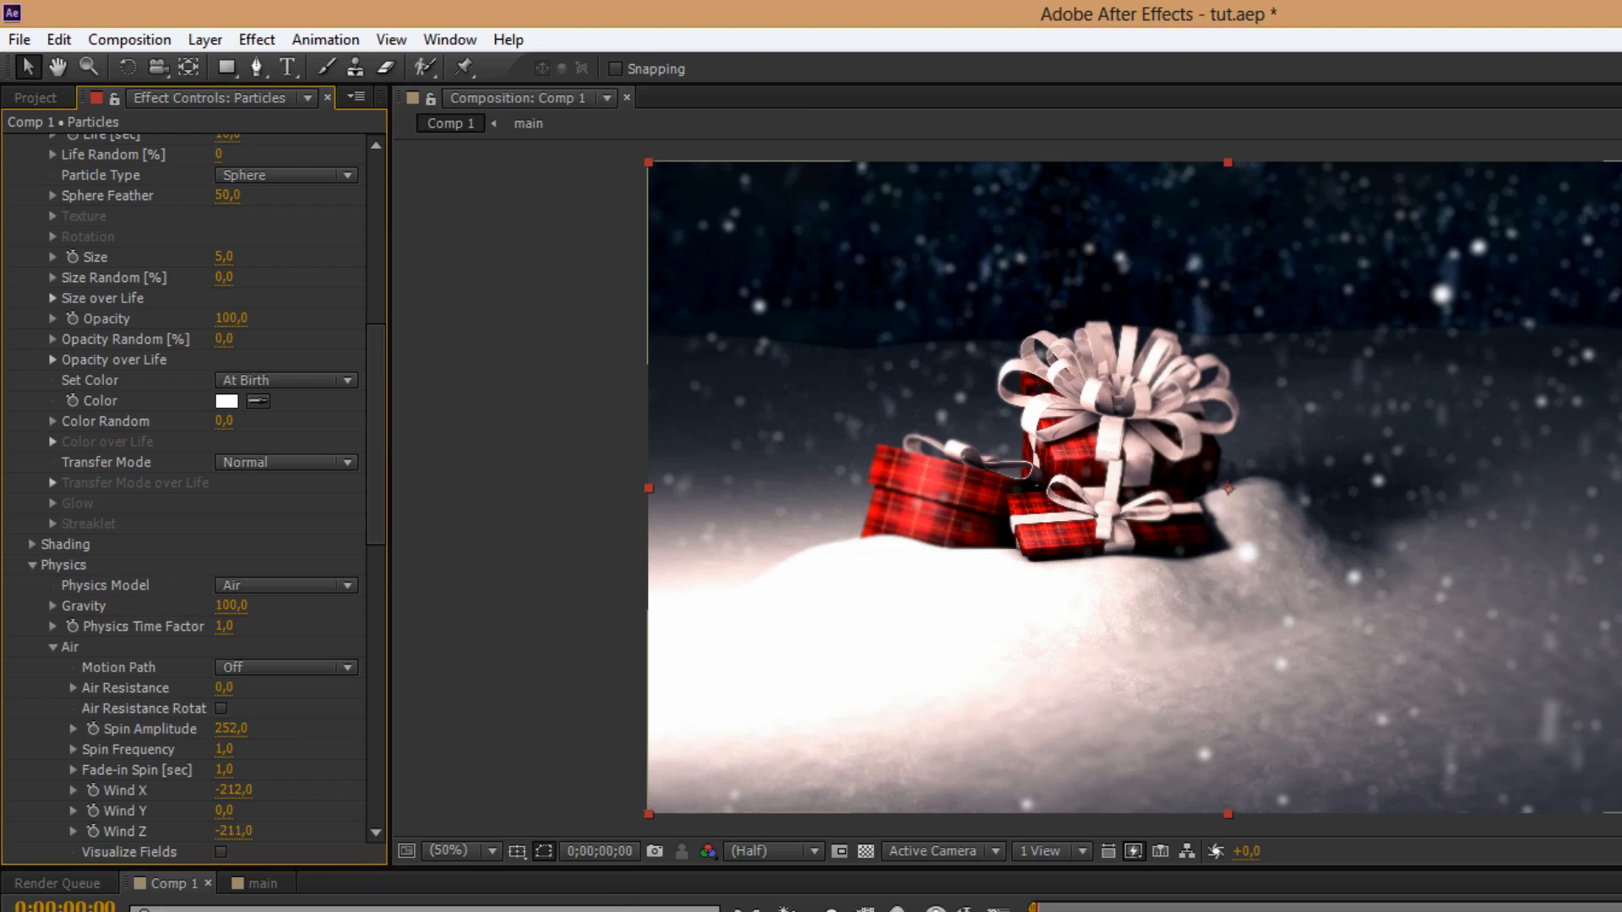
drag(372, 500, 380, 719)
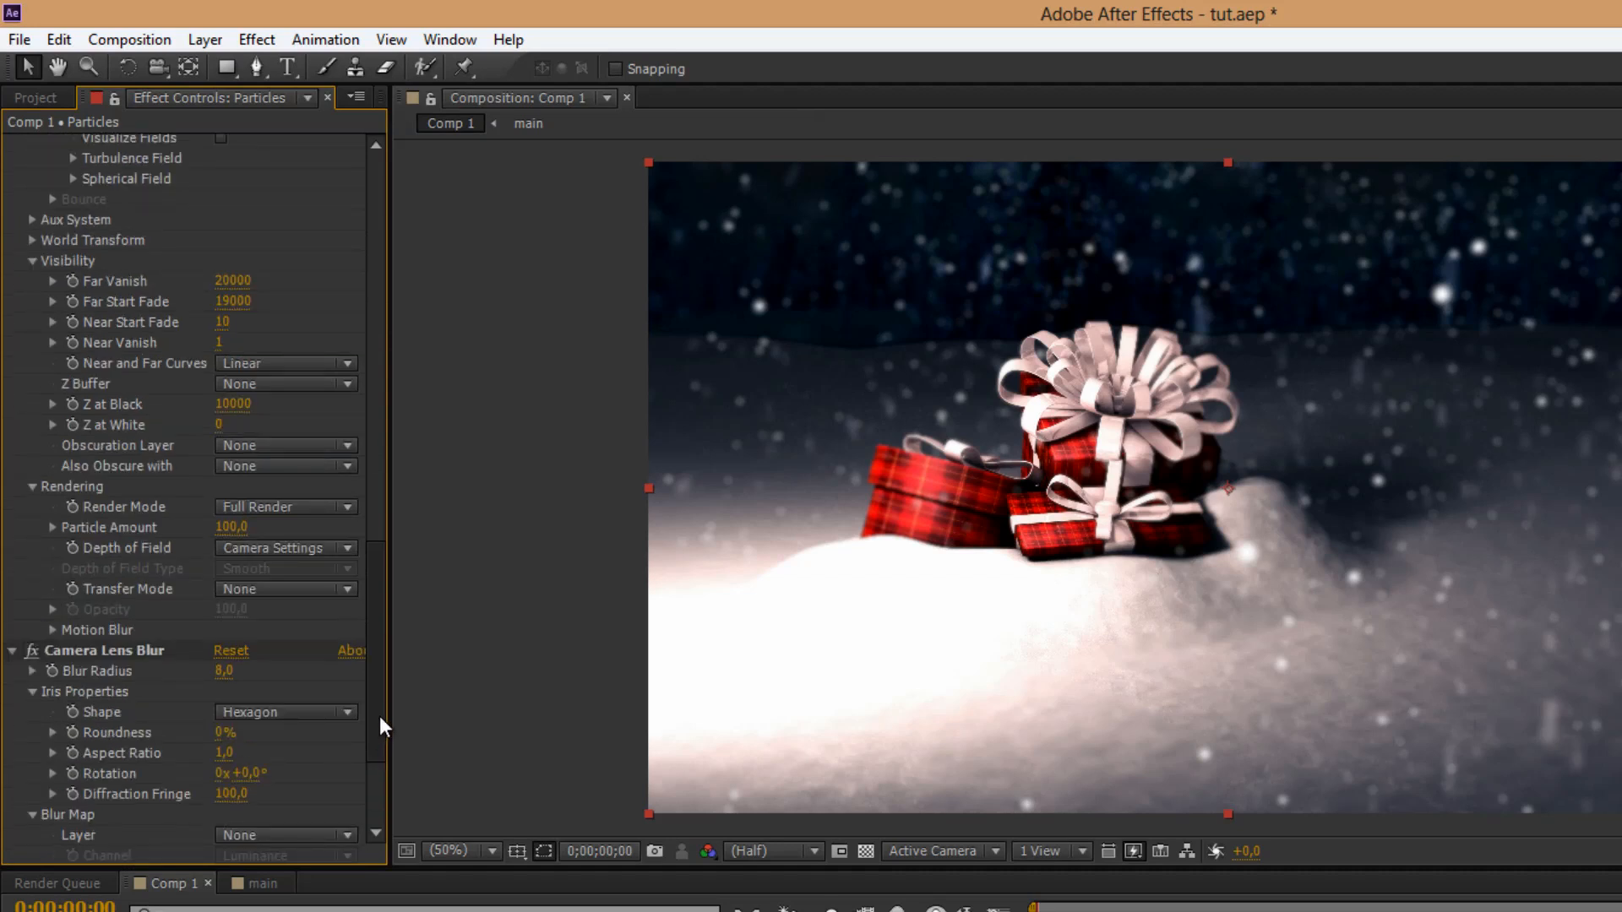
click(31, 259)
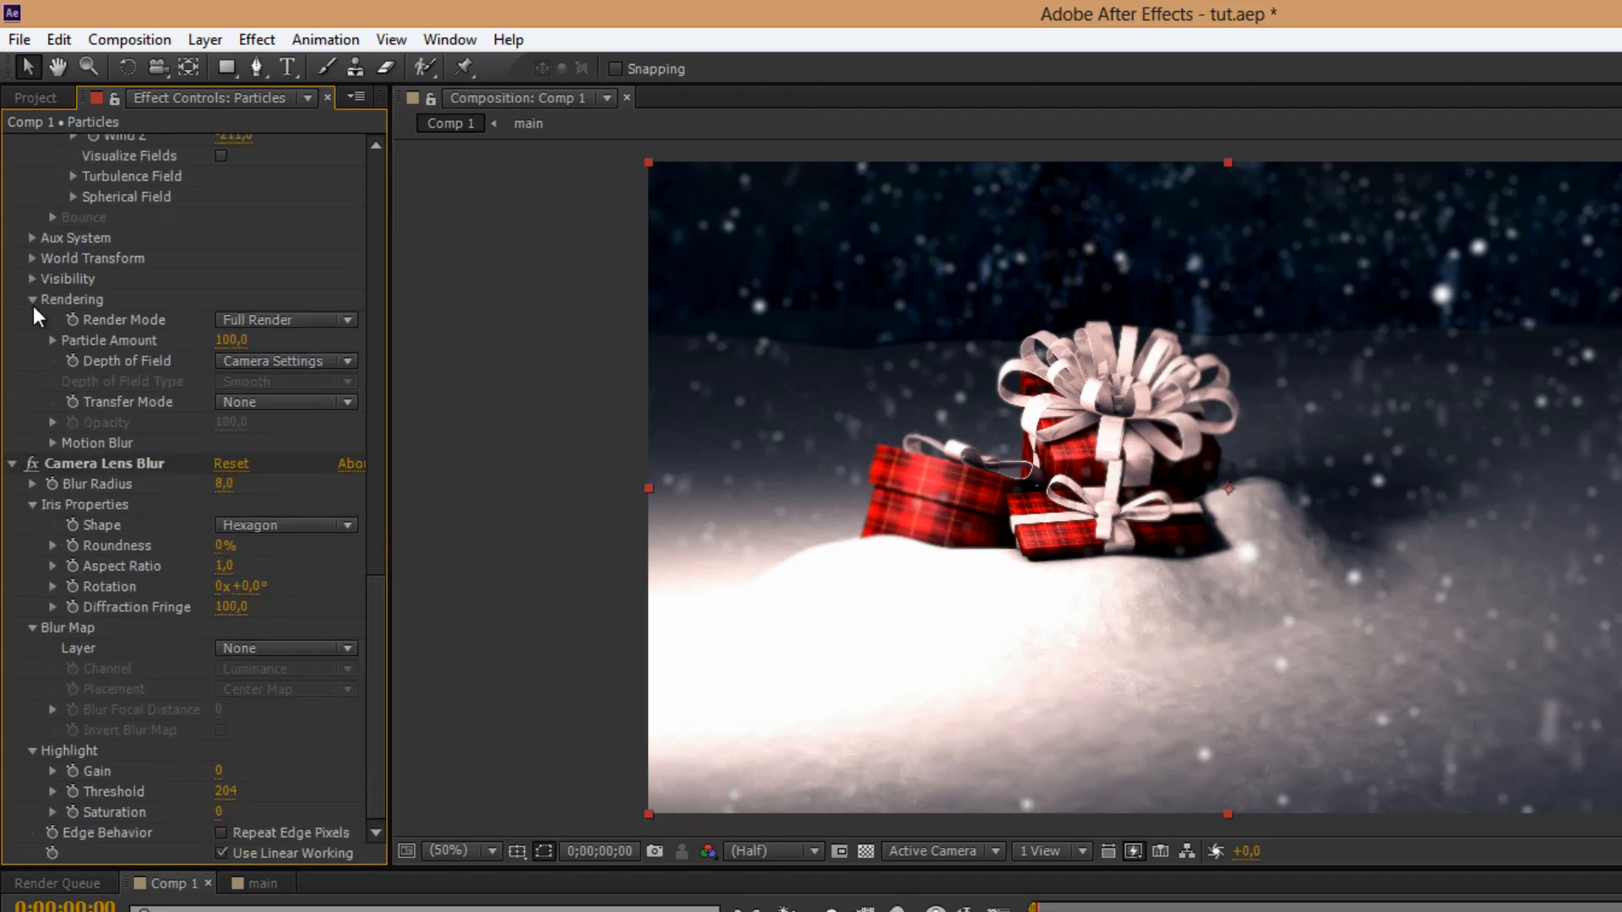
click(32, 298)
scroll(129, 520, up, 3)
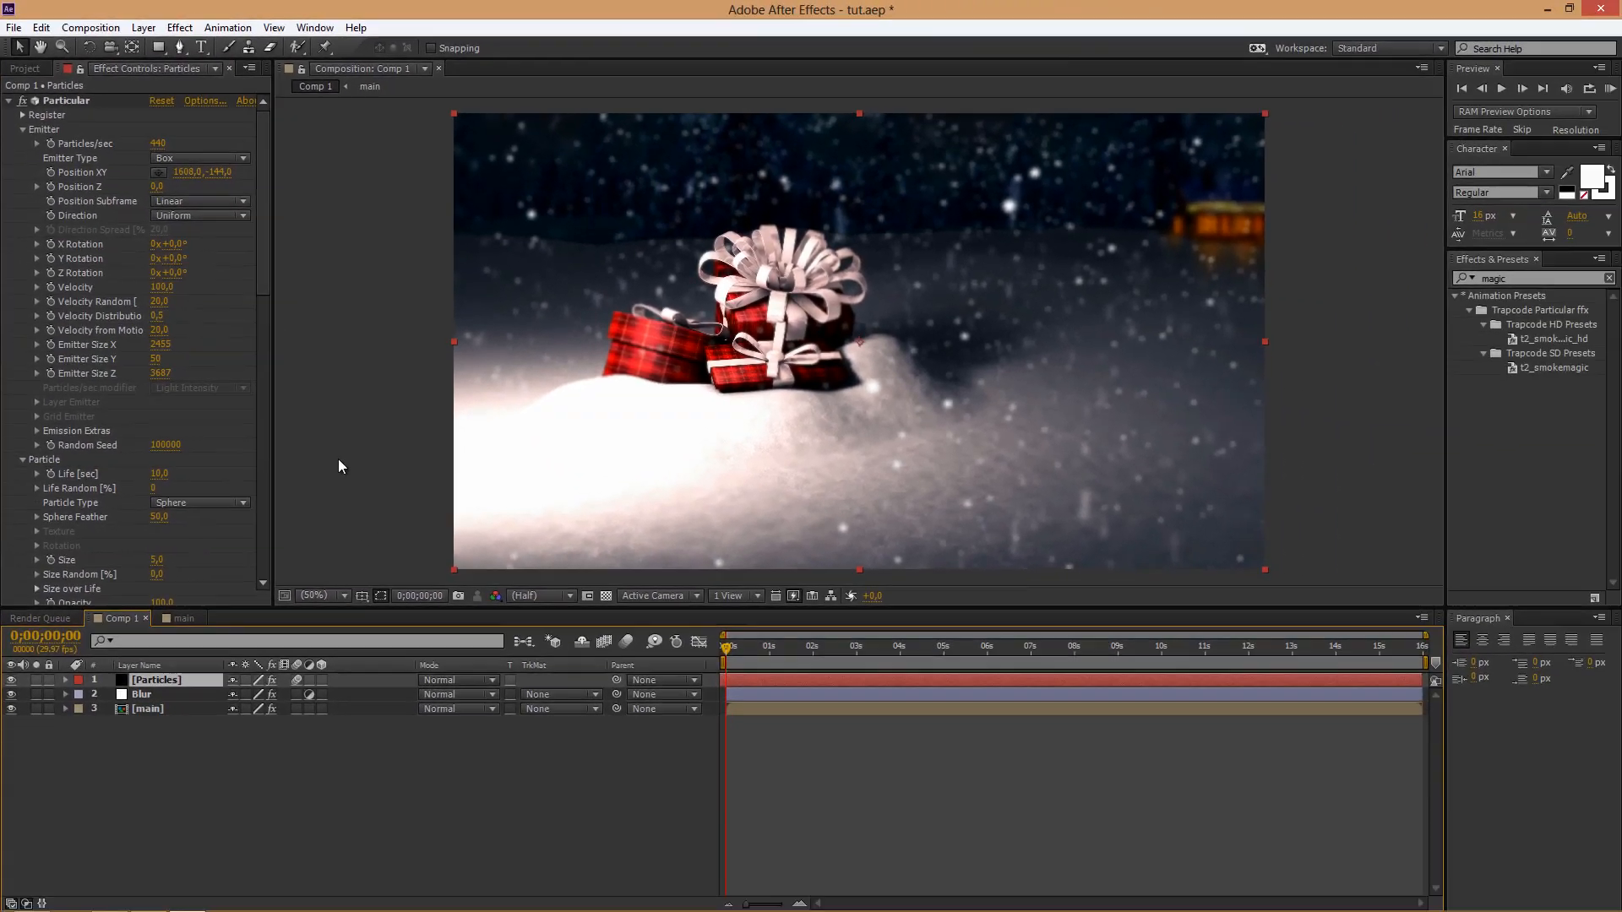
- Compare the blur effects on the two Particles layers in main with those on Comp 1's Particles layer
click(178, 618)
click(167, 765)
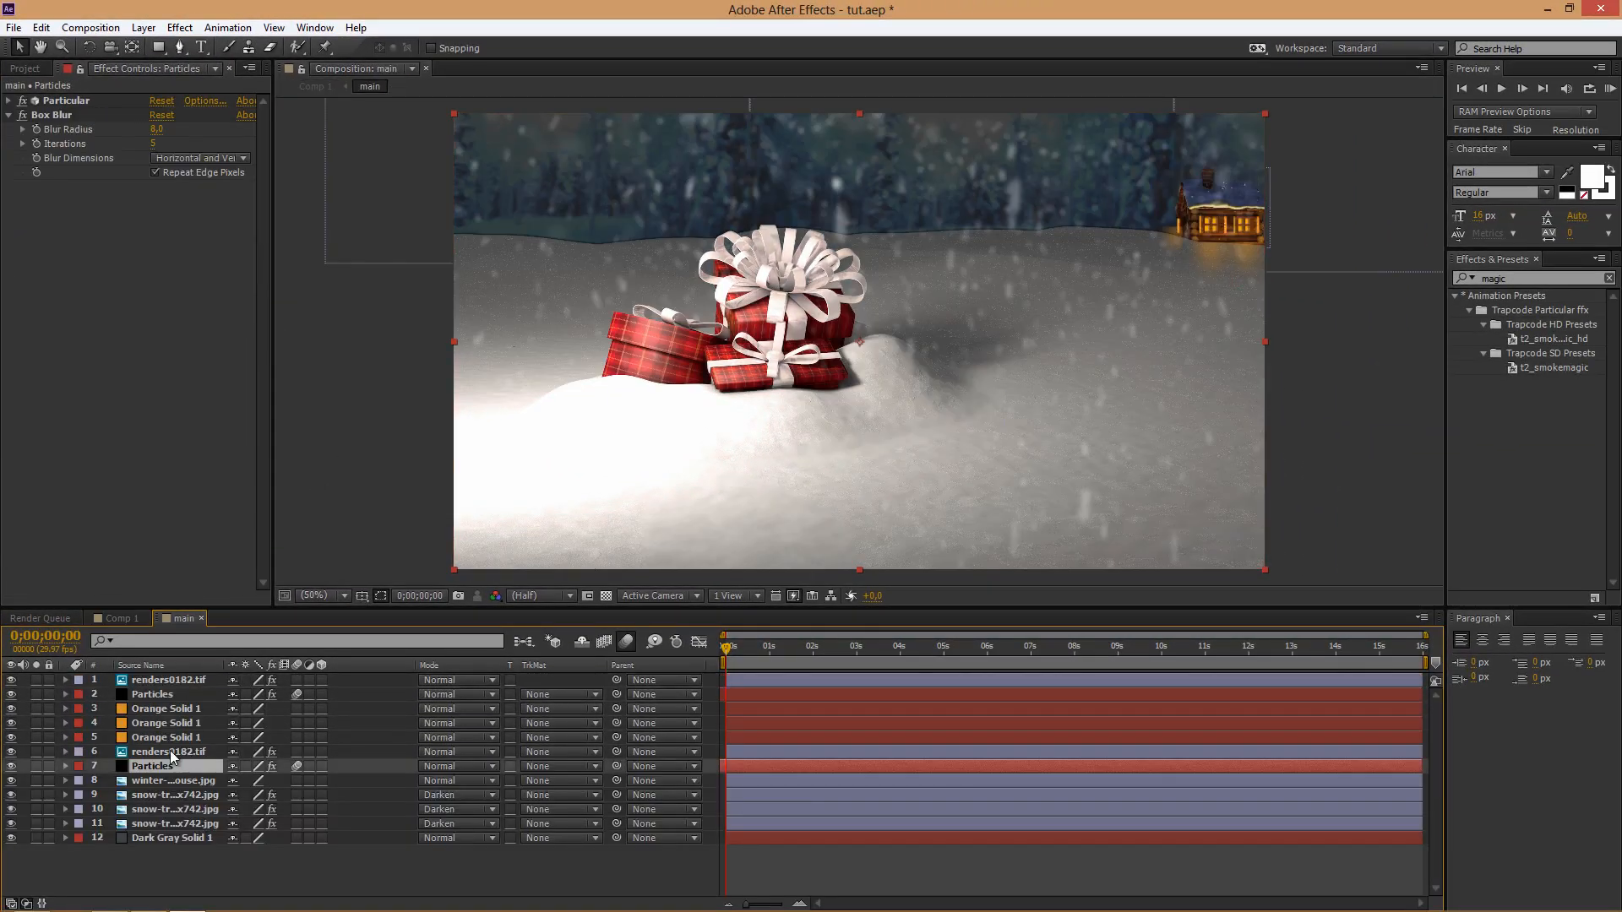
click(157, 695)
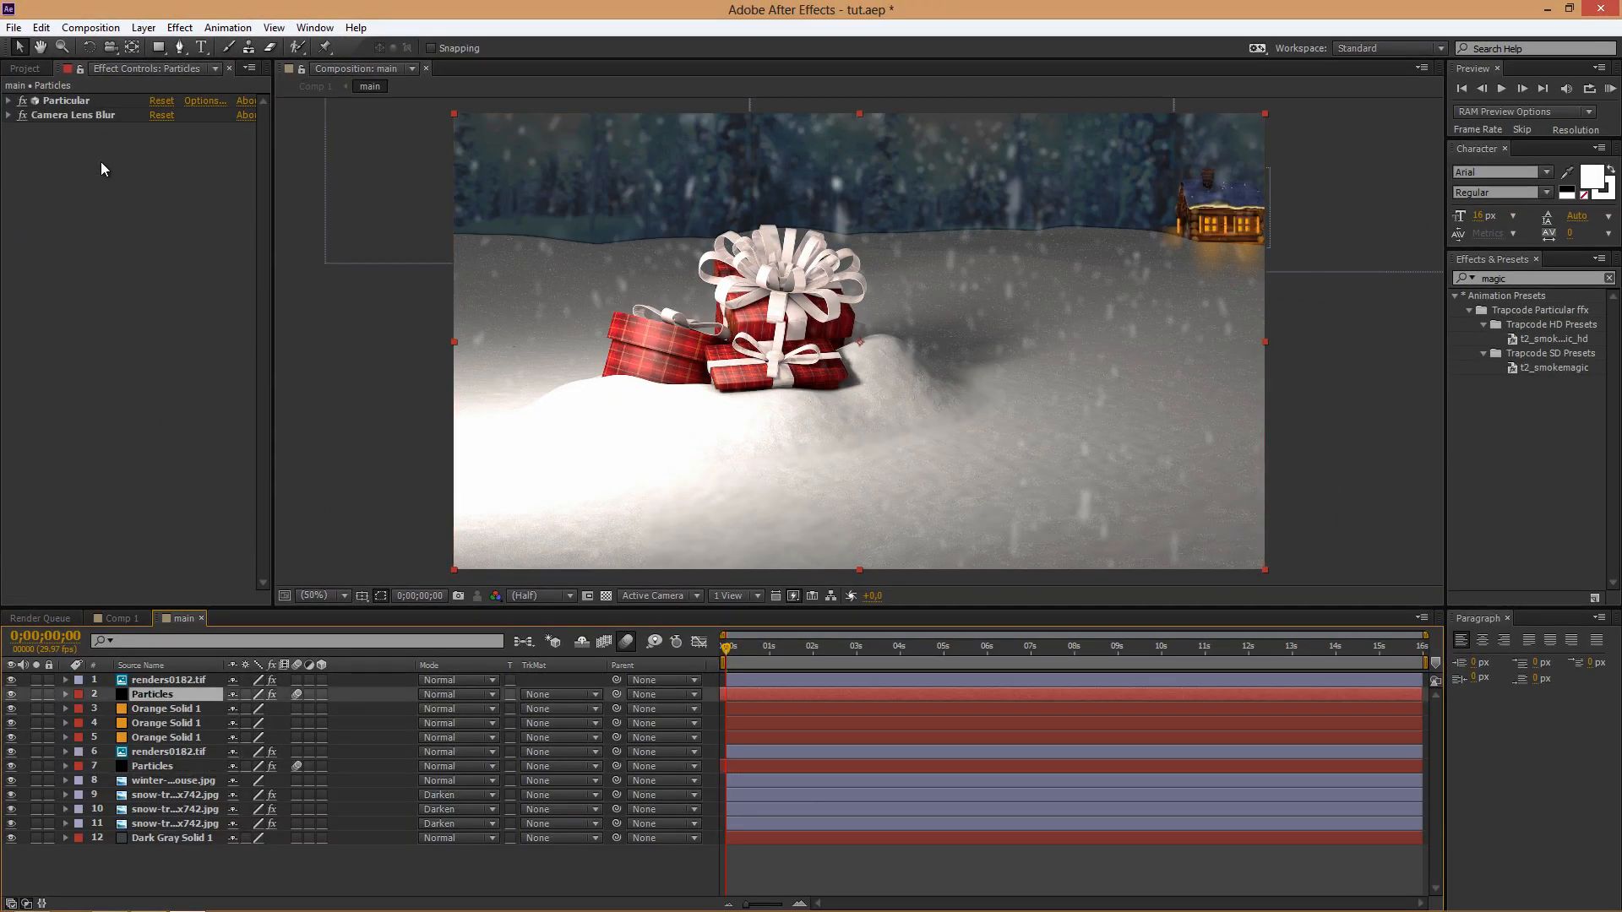
click(120, 619)
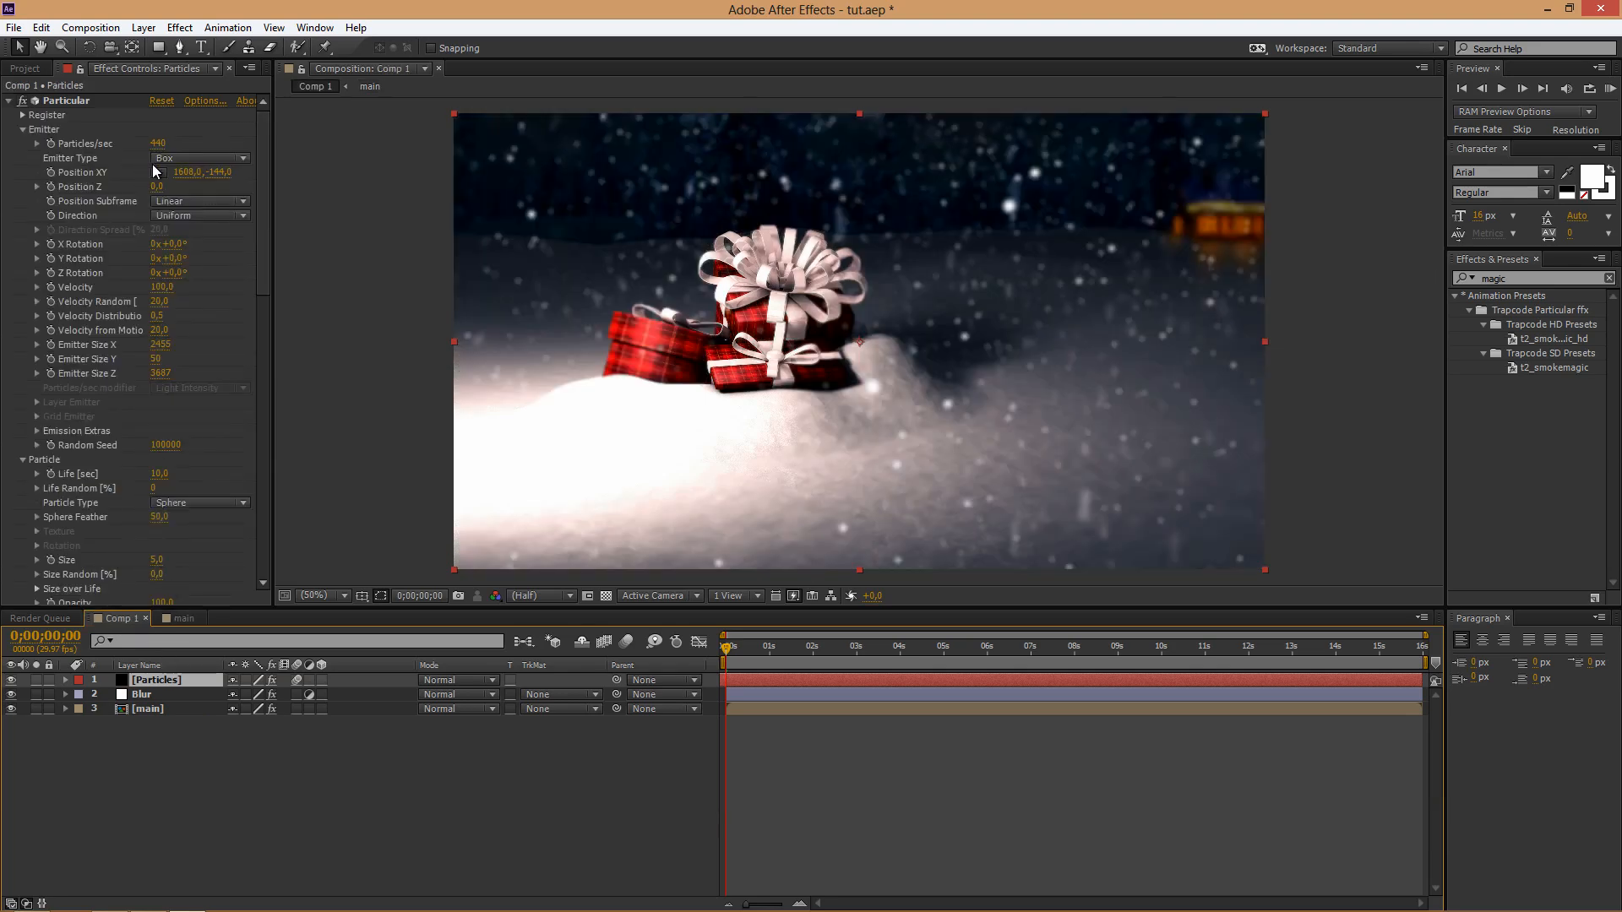
scroll(245, 414, down, 12)
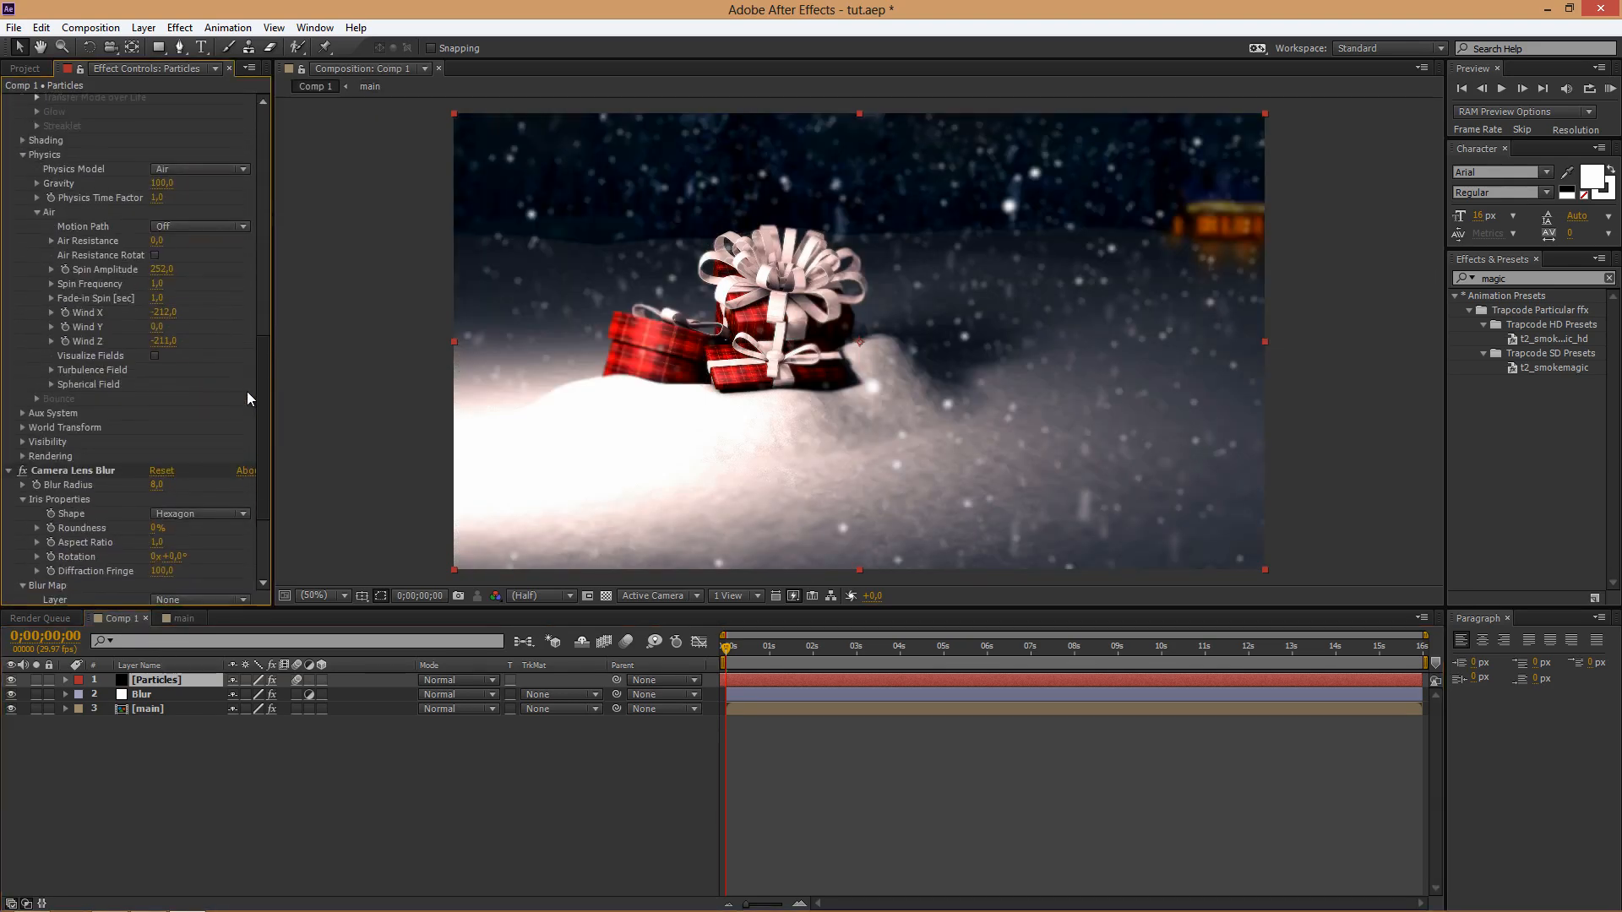
- Replace Camera Lens Blur on Comp 1's Particles layer with the Box Blur copied from main's lower Particles layer
click(184, 619)
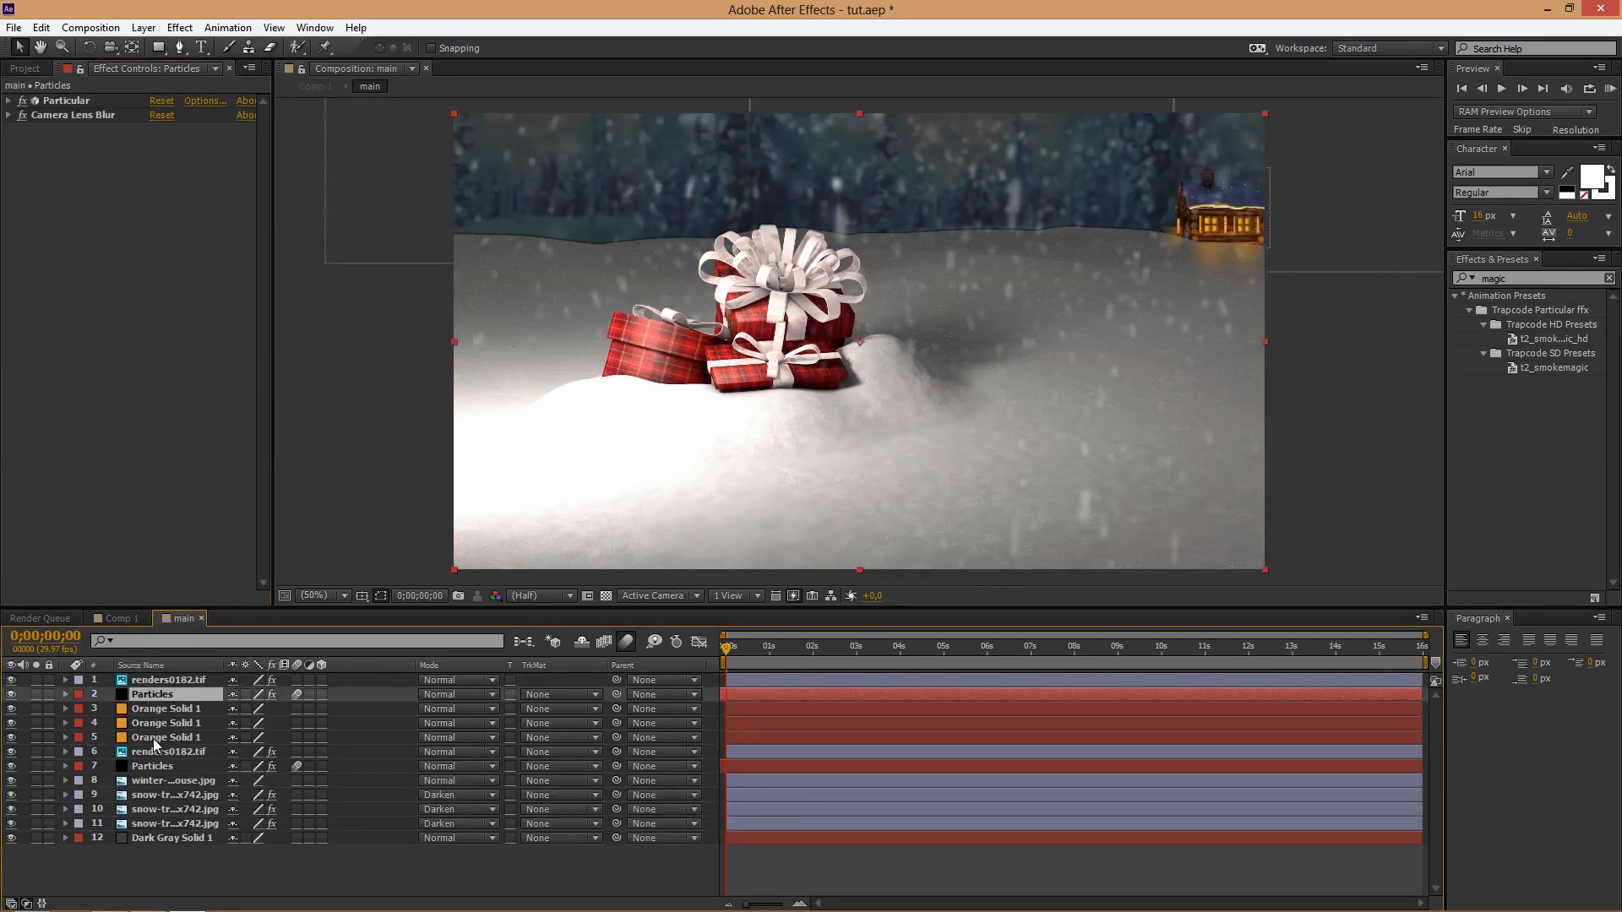
click(154, 769)
click(59, 117)
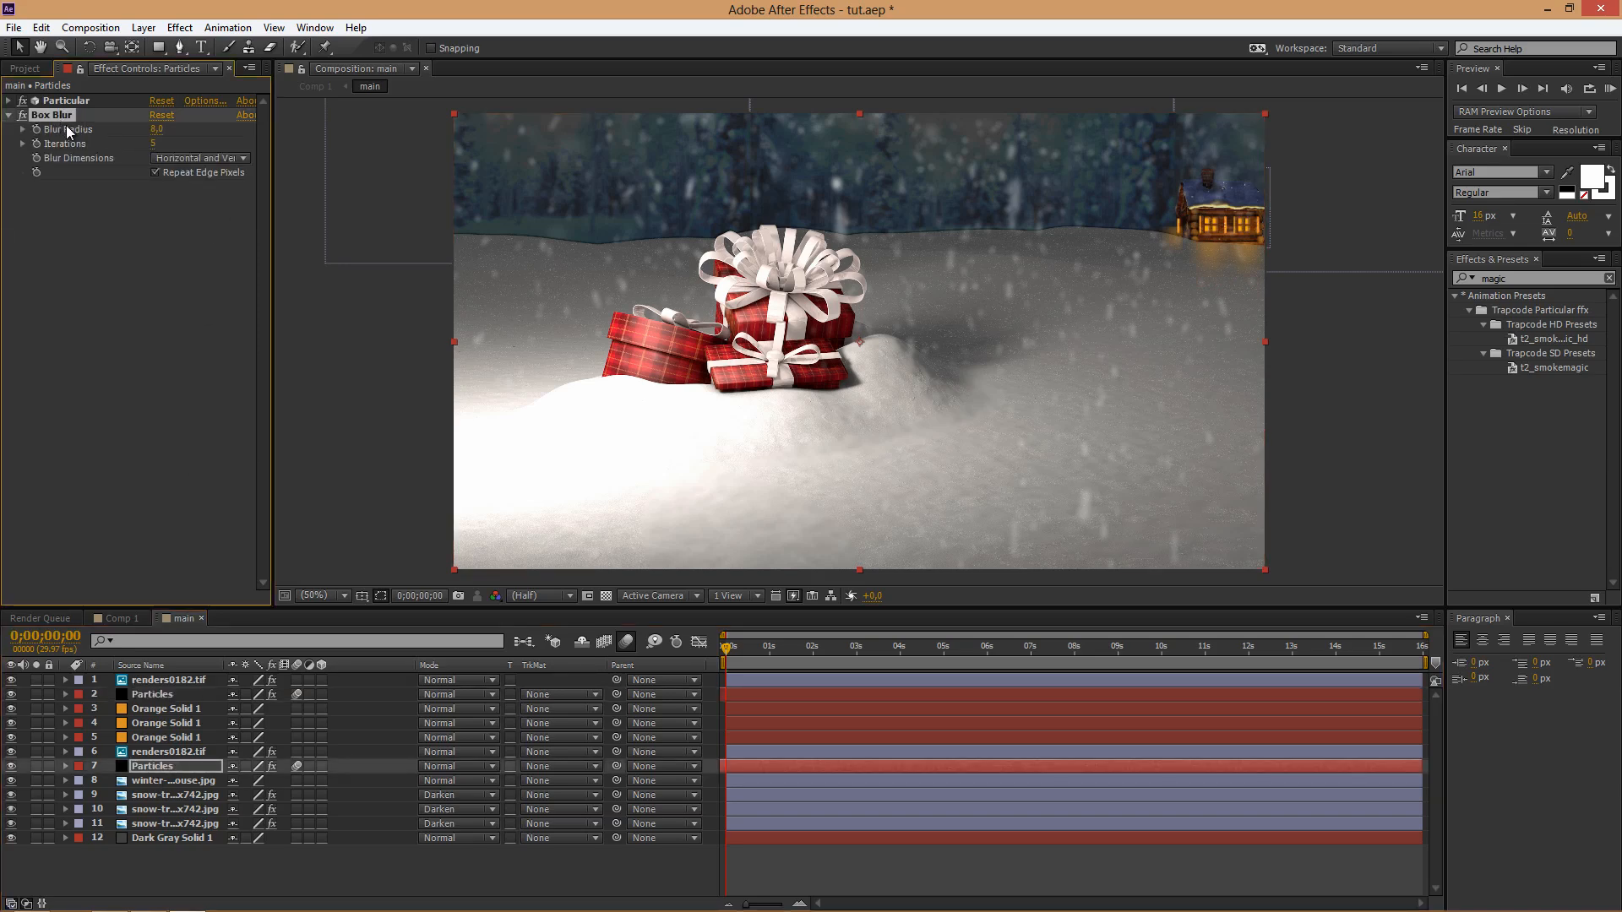
click(118, 620)
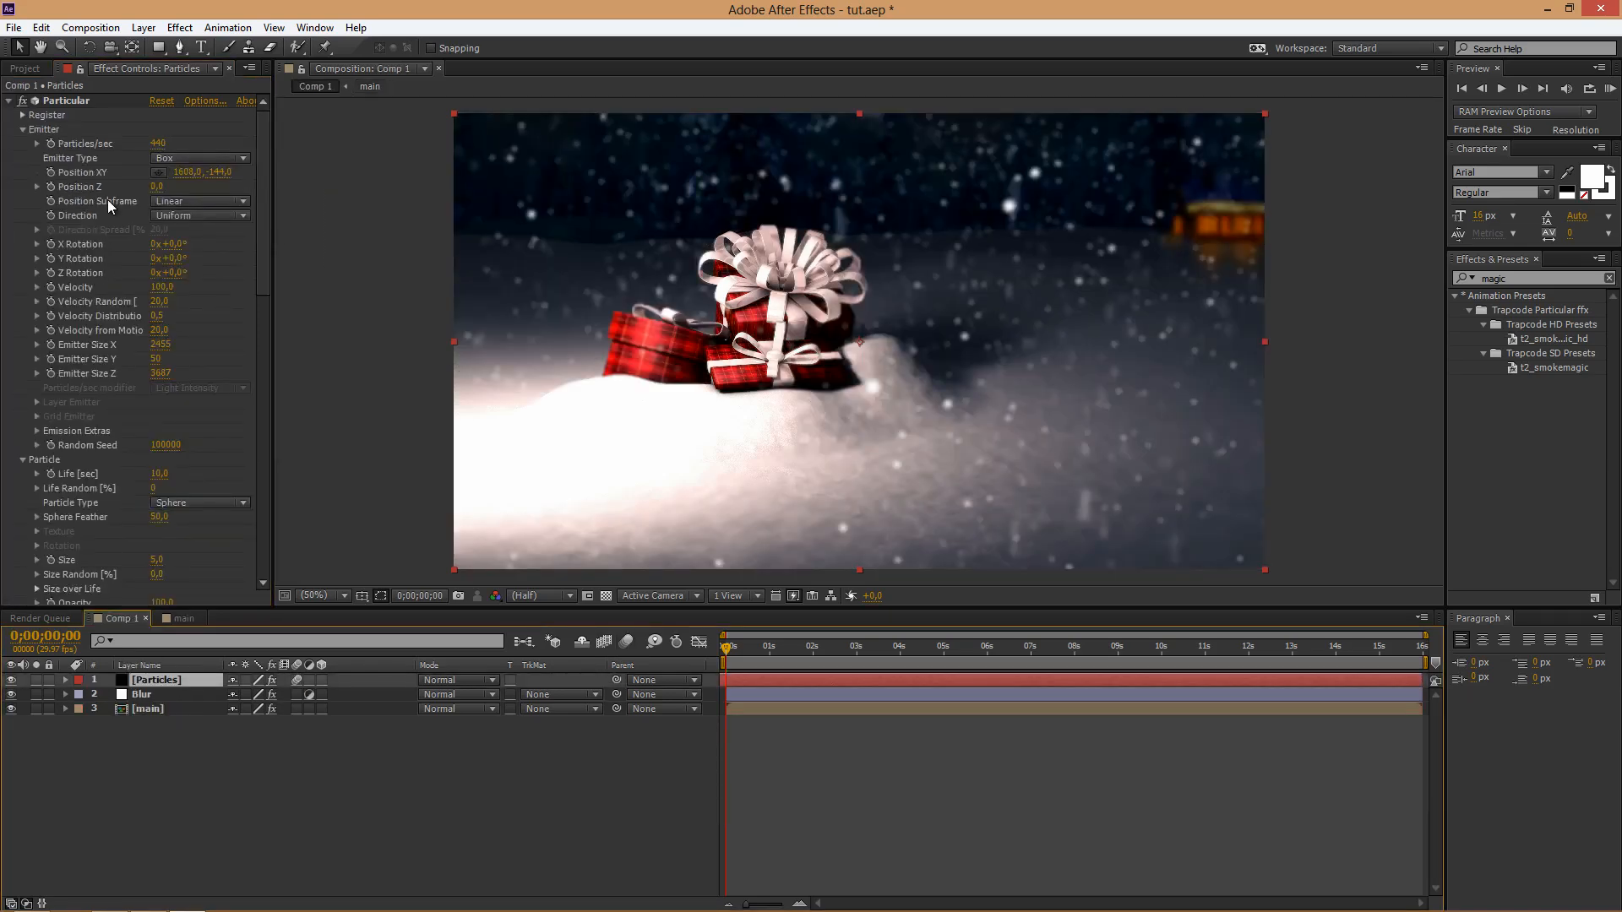
click(8, 101)
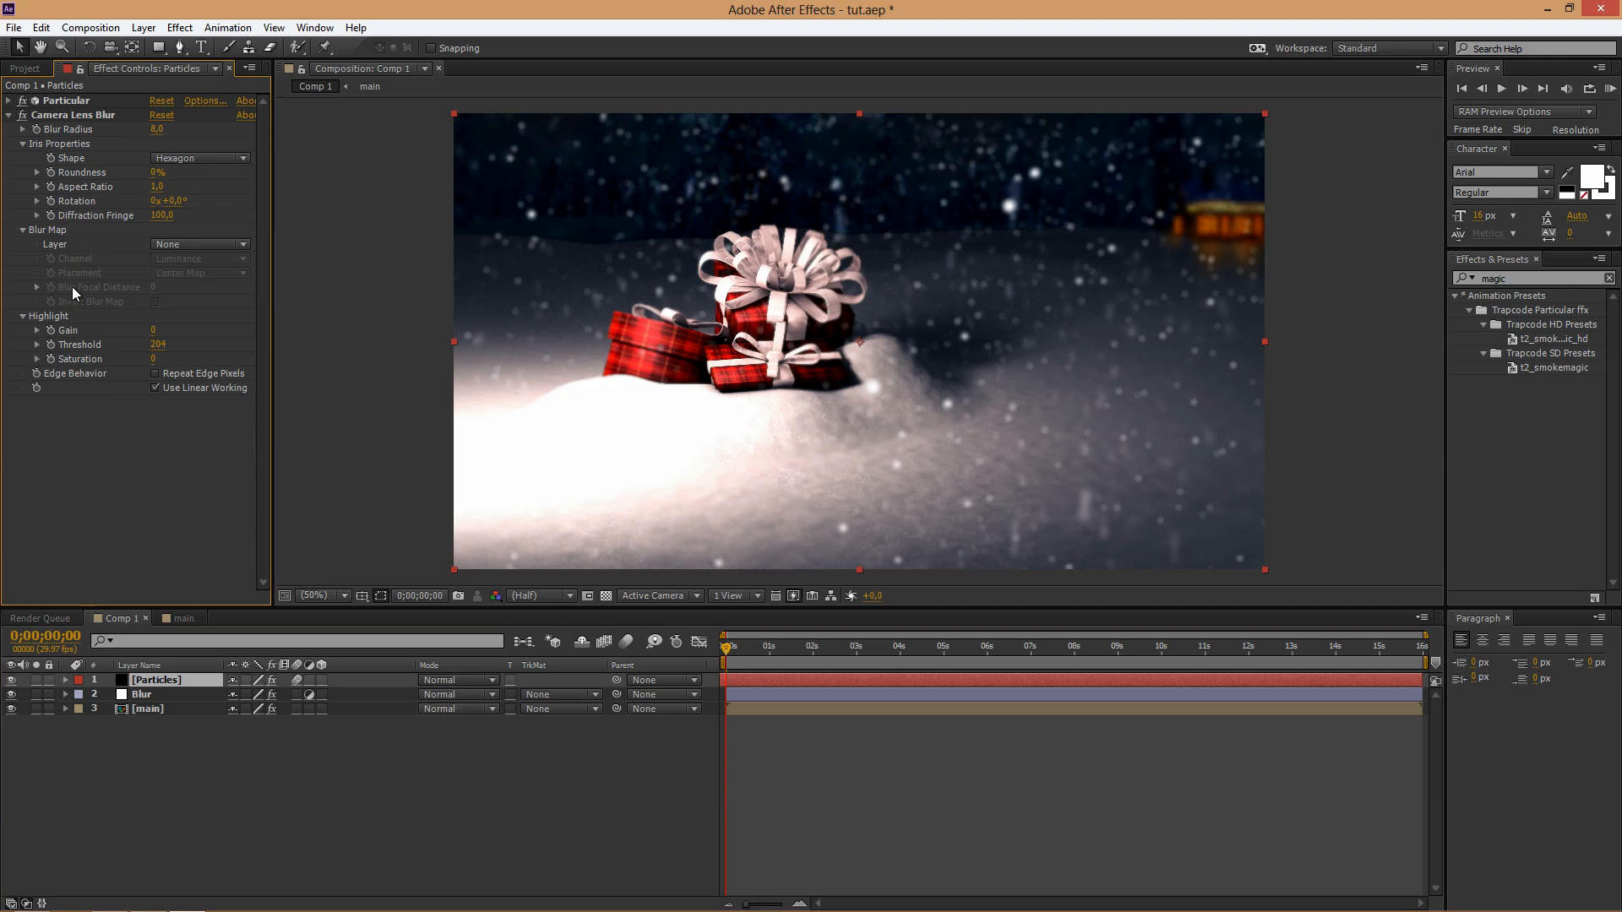
click(73, 116)
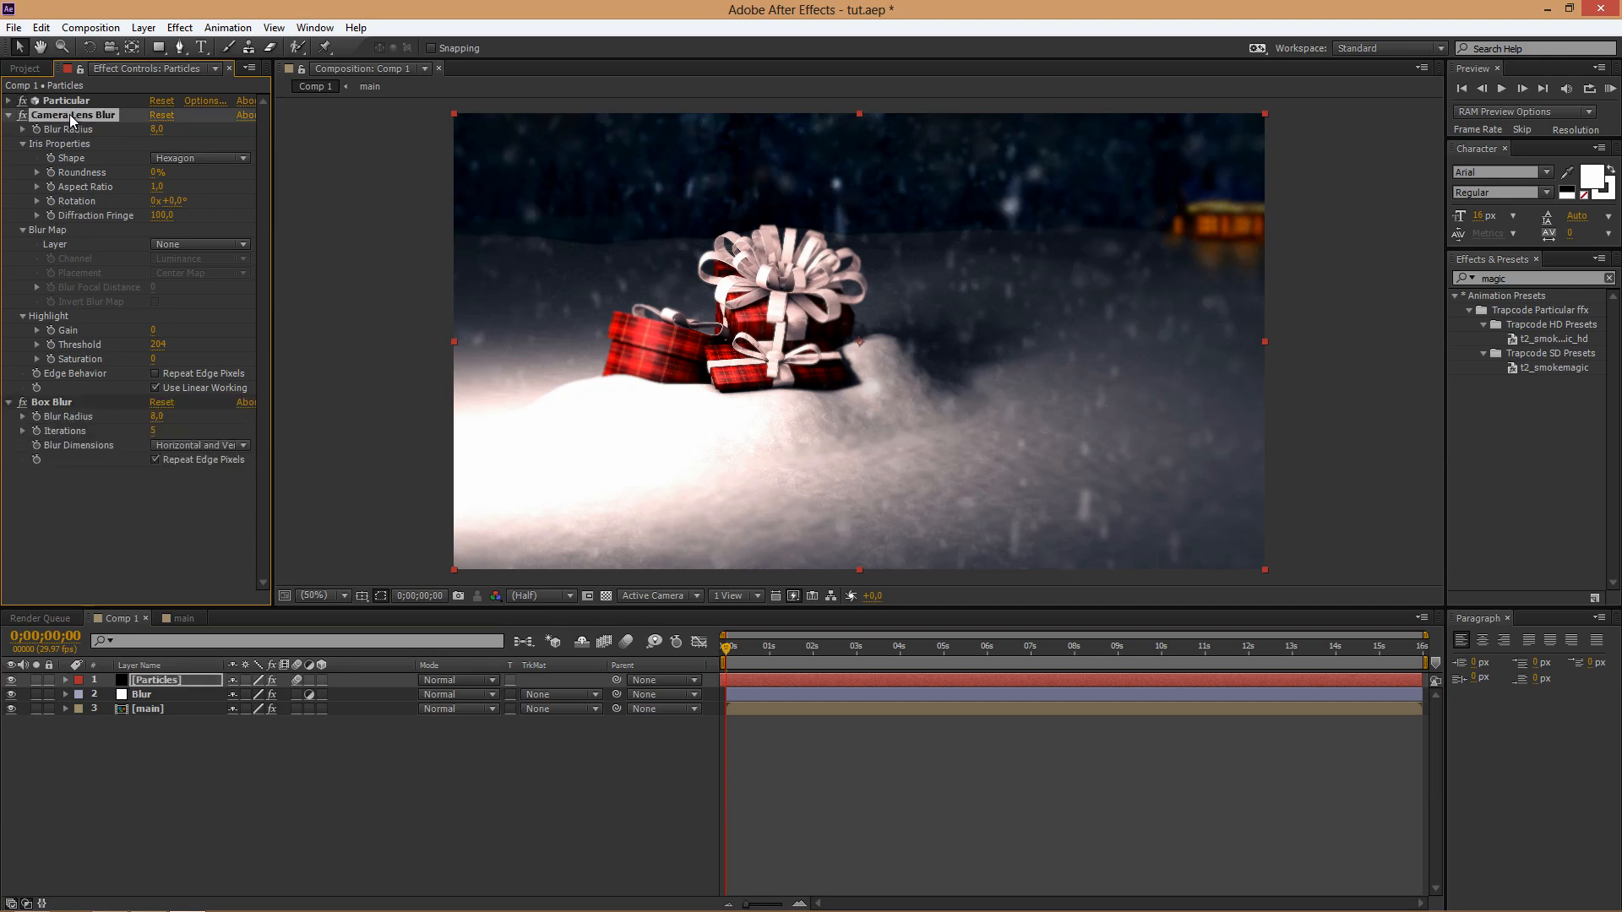
key(Delete)
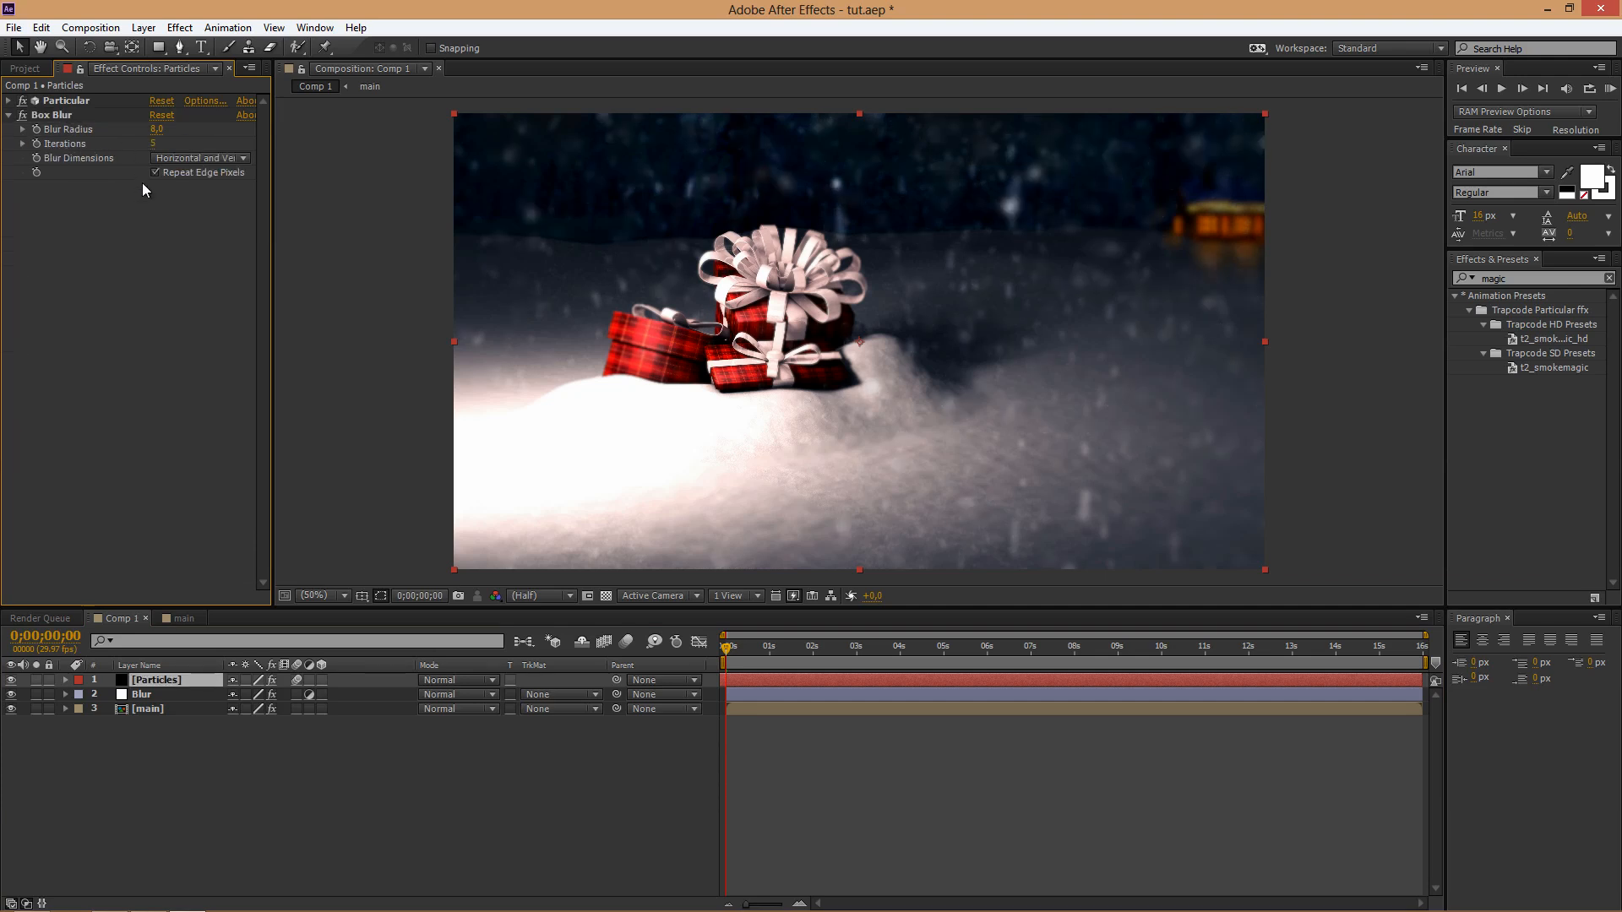
- Set the Box Blur to Blur Radius 2 and 1 iteration, with Repeat Edge Pixels turned off
click(157, 129)
text(2)
click(161, 144)
text(1)
key(Return)
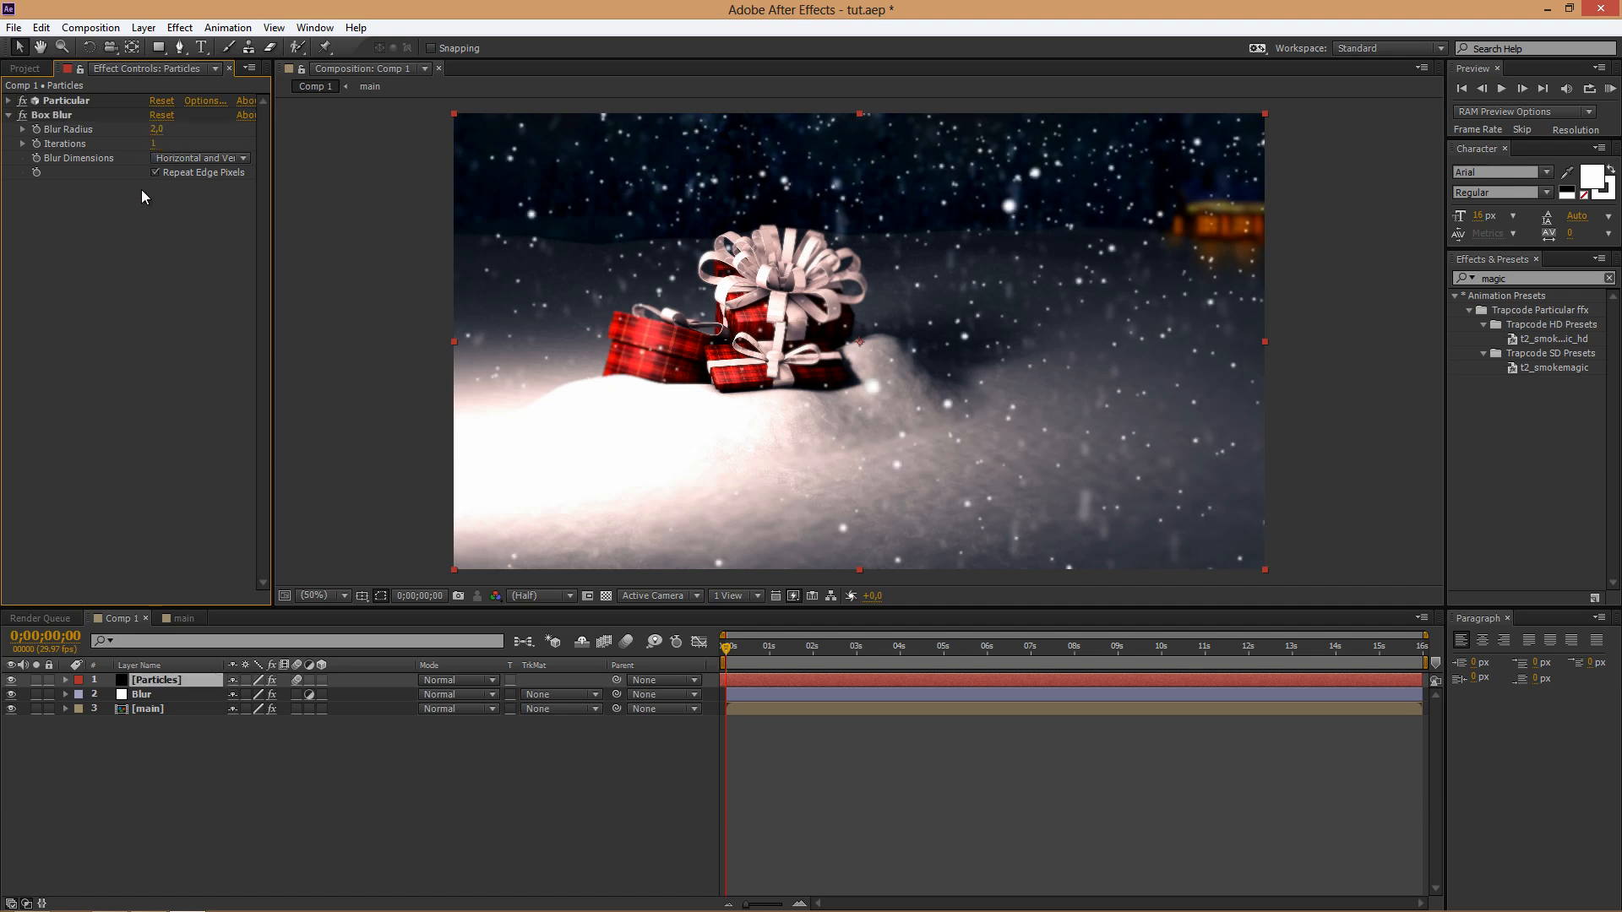
click(154, 173)
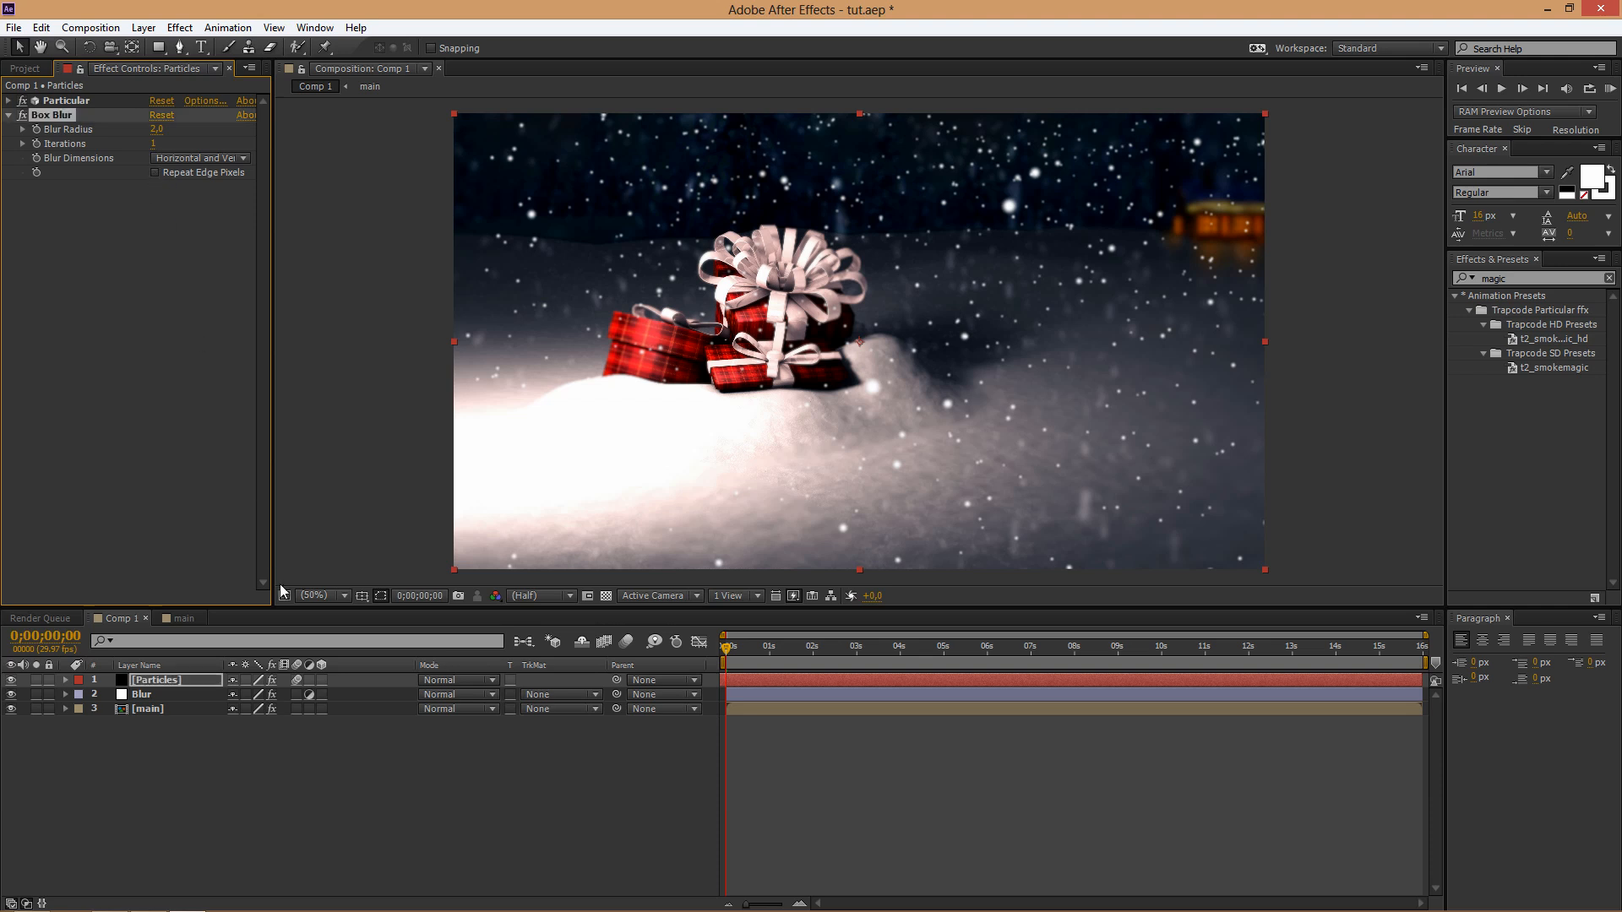
- Enable motion blur for Comp 1 and preview the falling snow
click(626, 642)
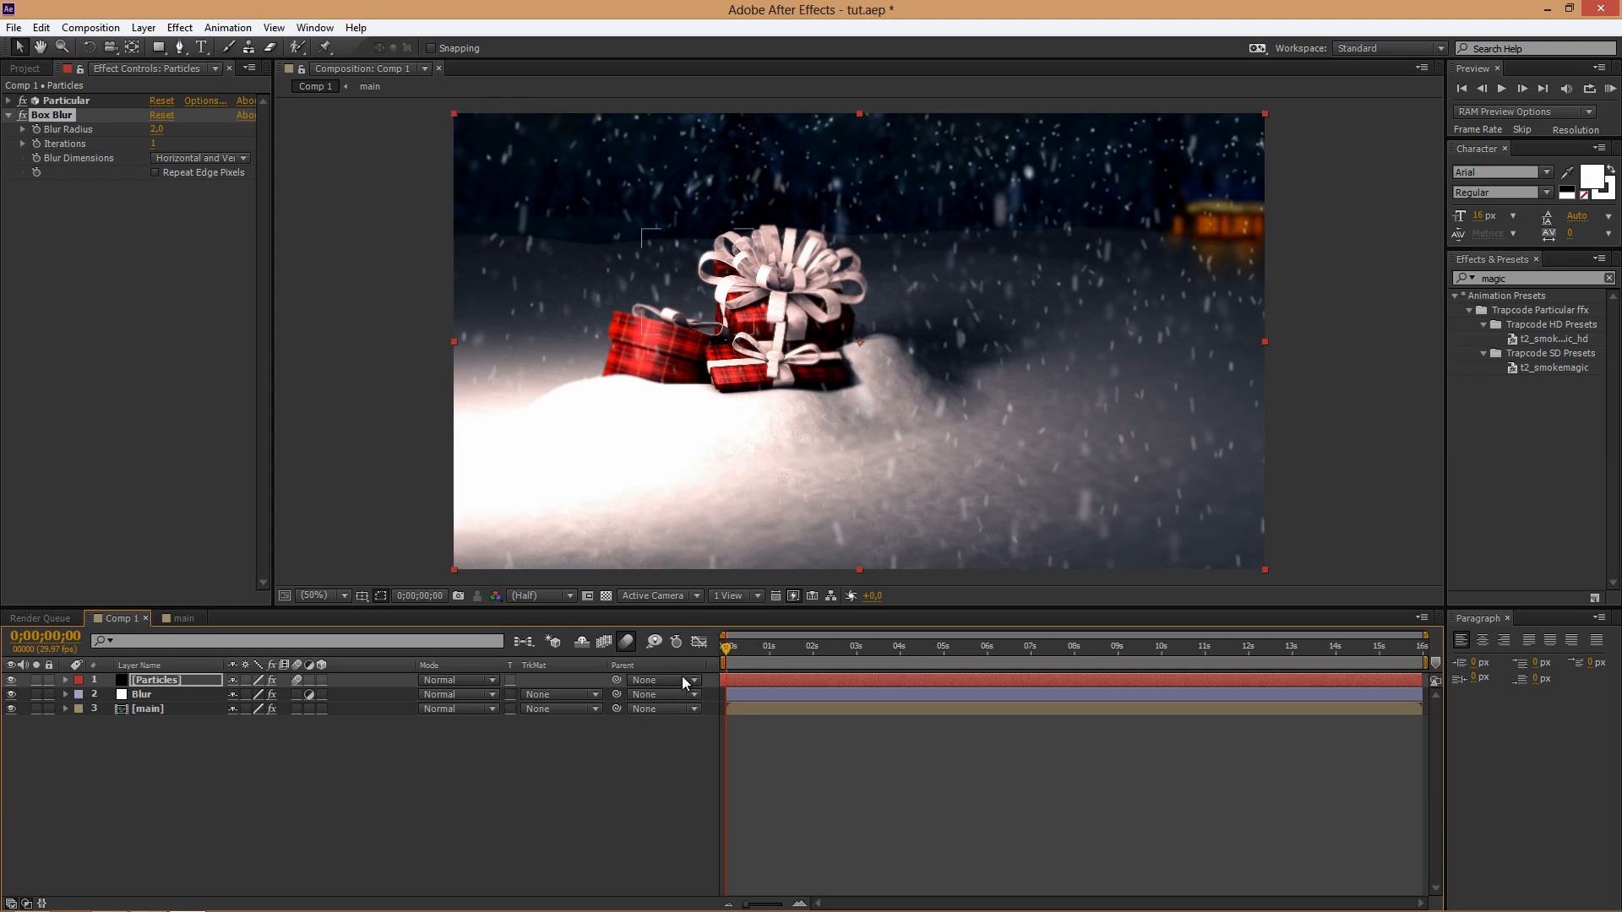
click(746, 649)
key(space)
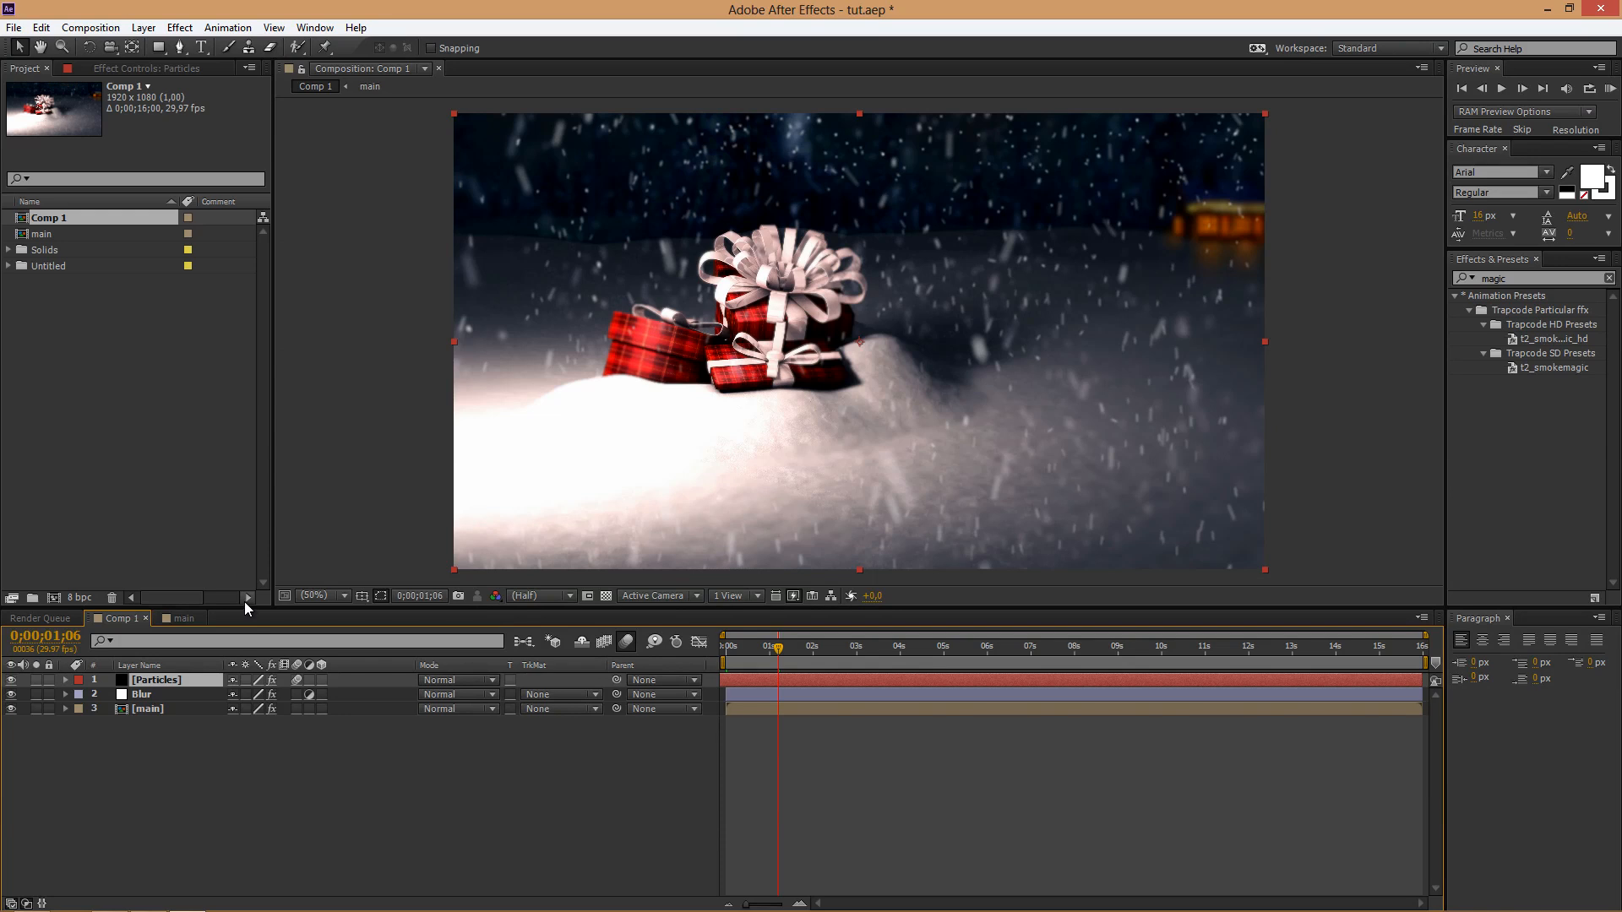
- Add a text layer reading "Merry Christmas" over the scene, beside the gift boxes
click(201, 47)
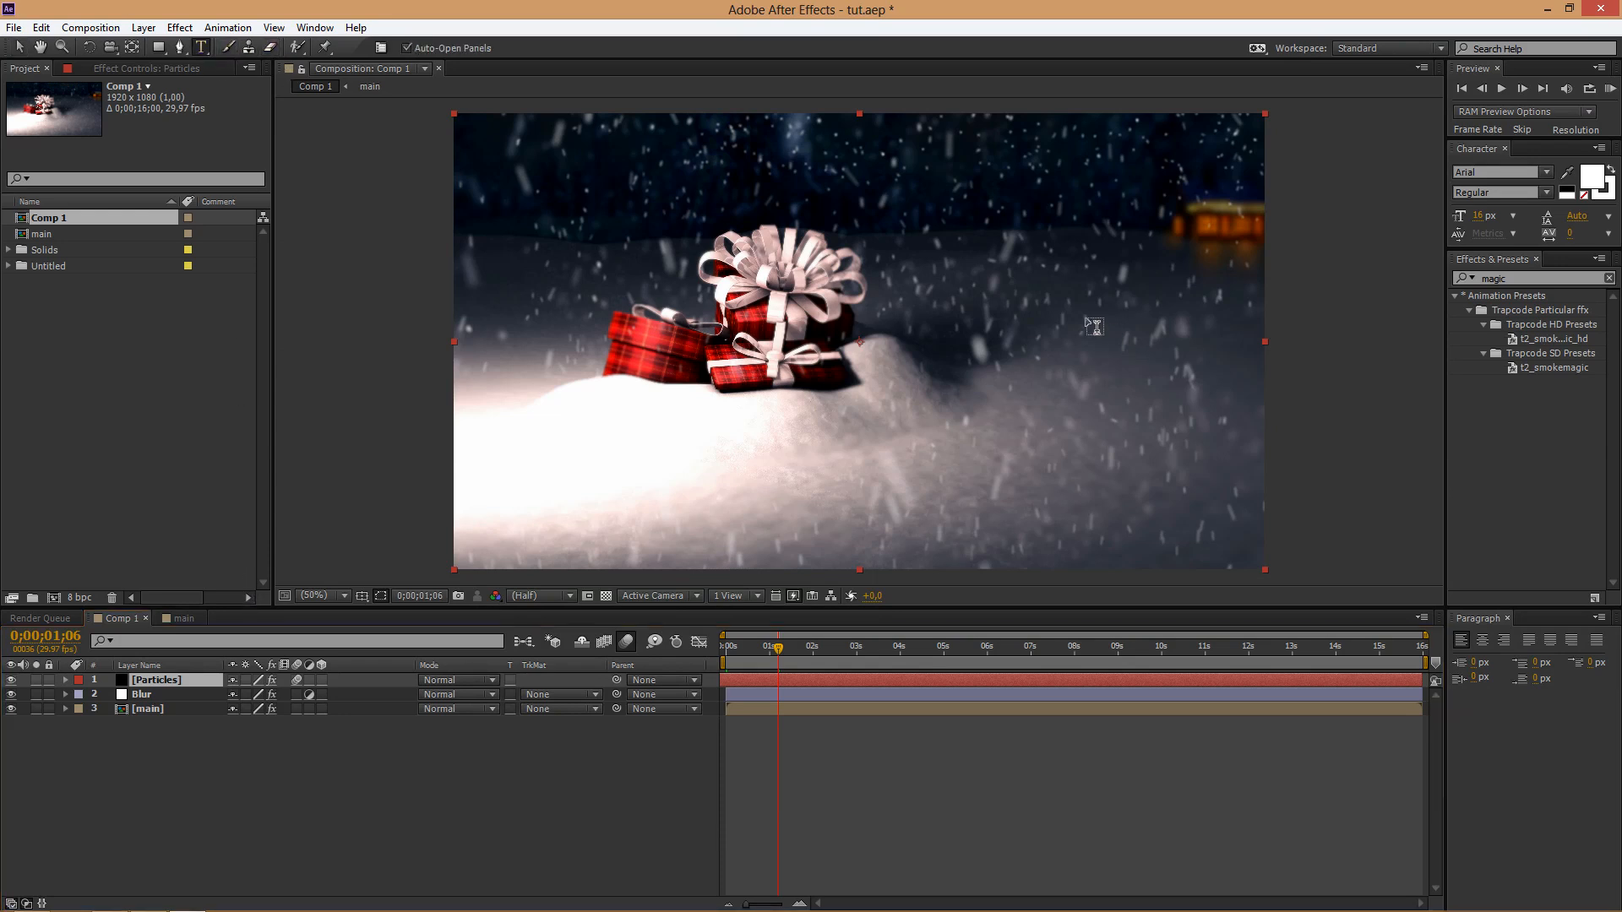
click(1002, 291)
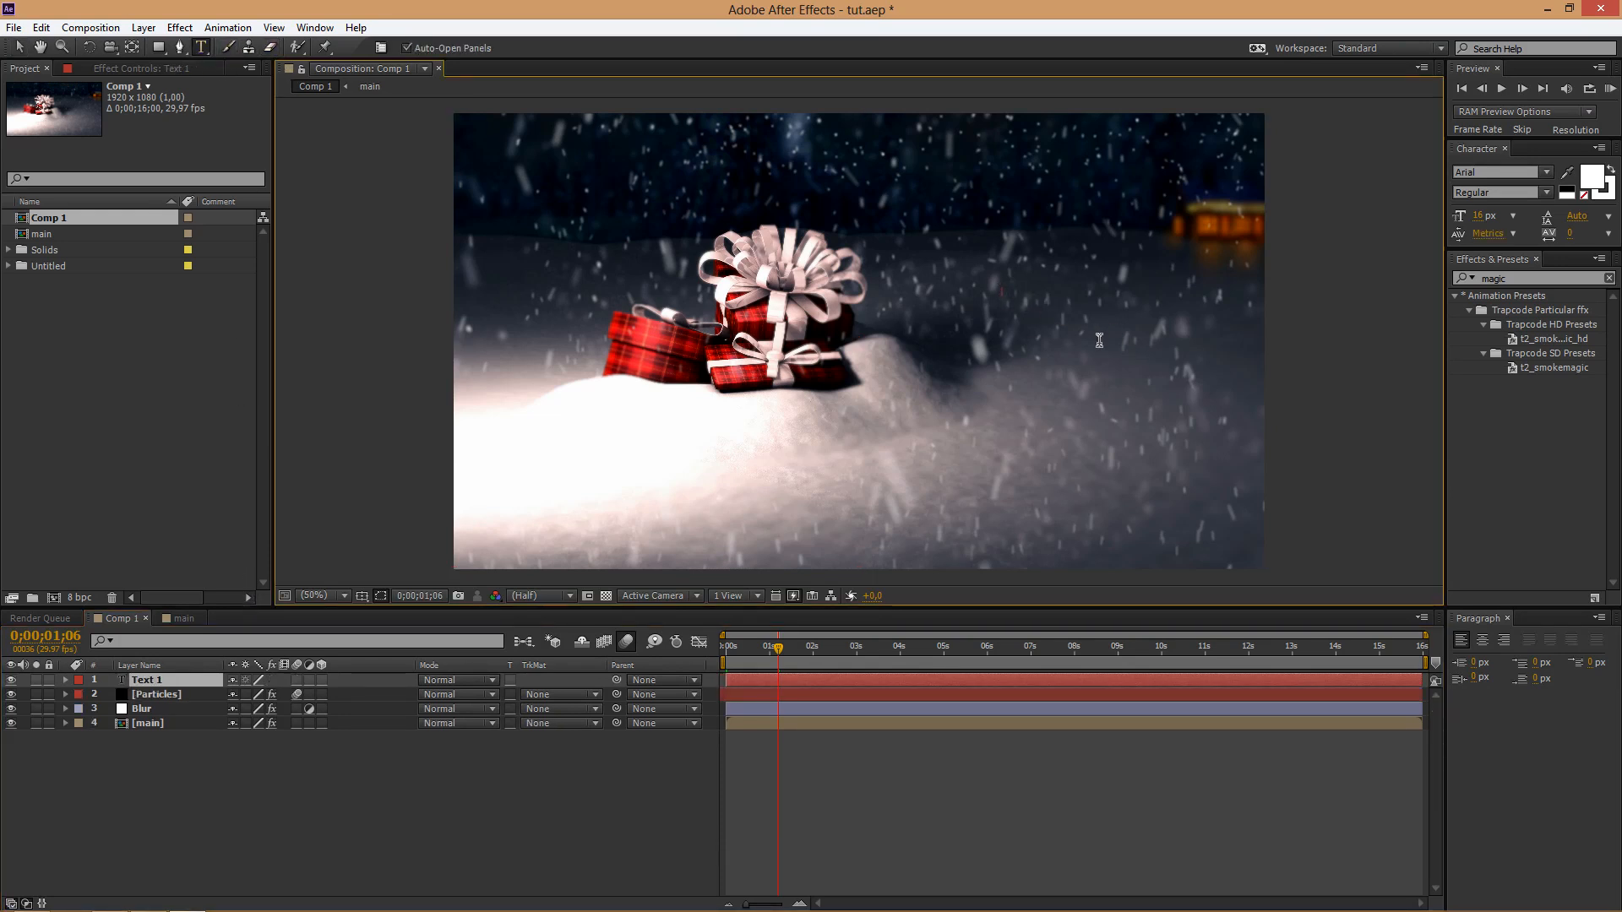
text(Merry Chris)
text(tmas)
- Format the Merry Christmas text in ChopinScript at 96 px and reposition it to fit between the gift boxes and the frame edge
key(ctrl+a)
click(1480, 179)
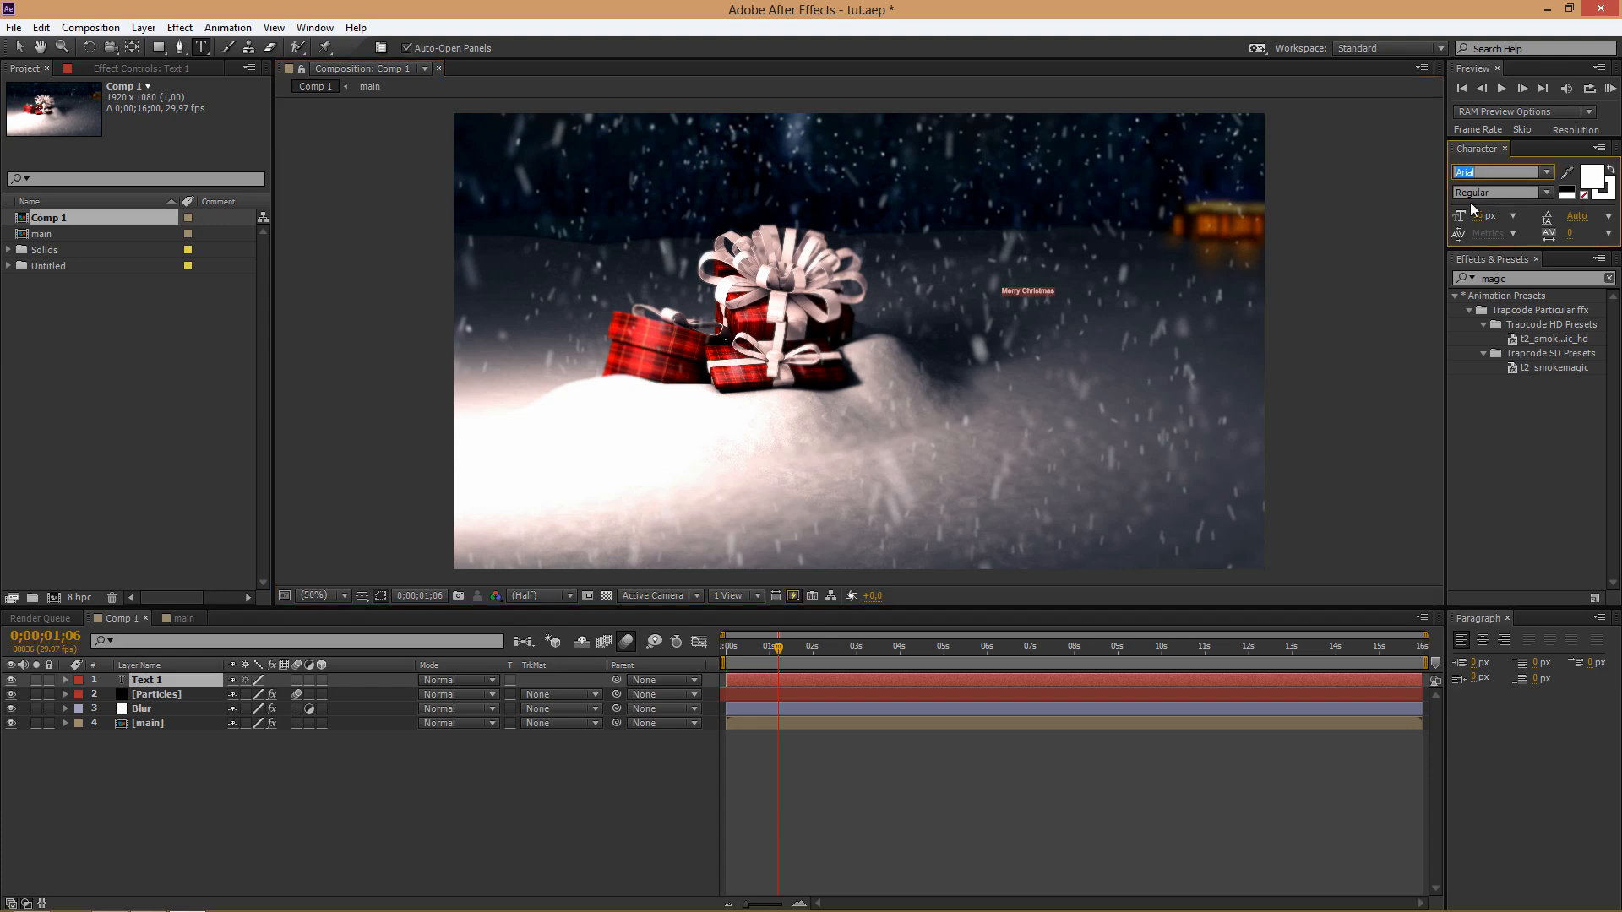
text(ChopinScript)
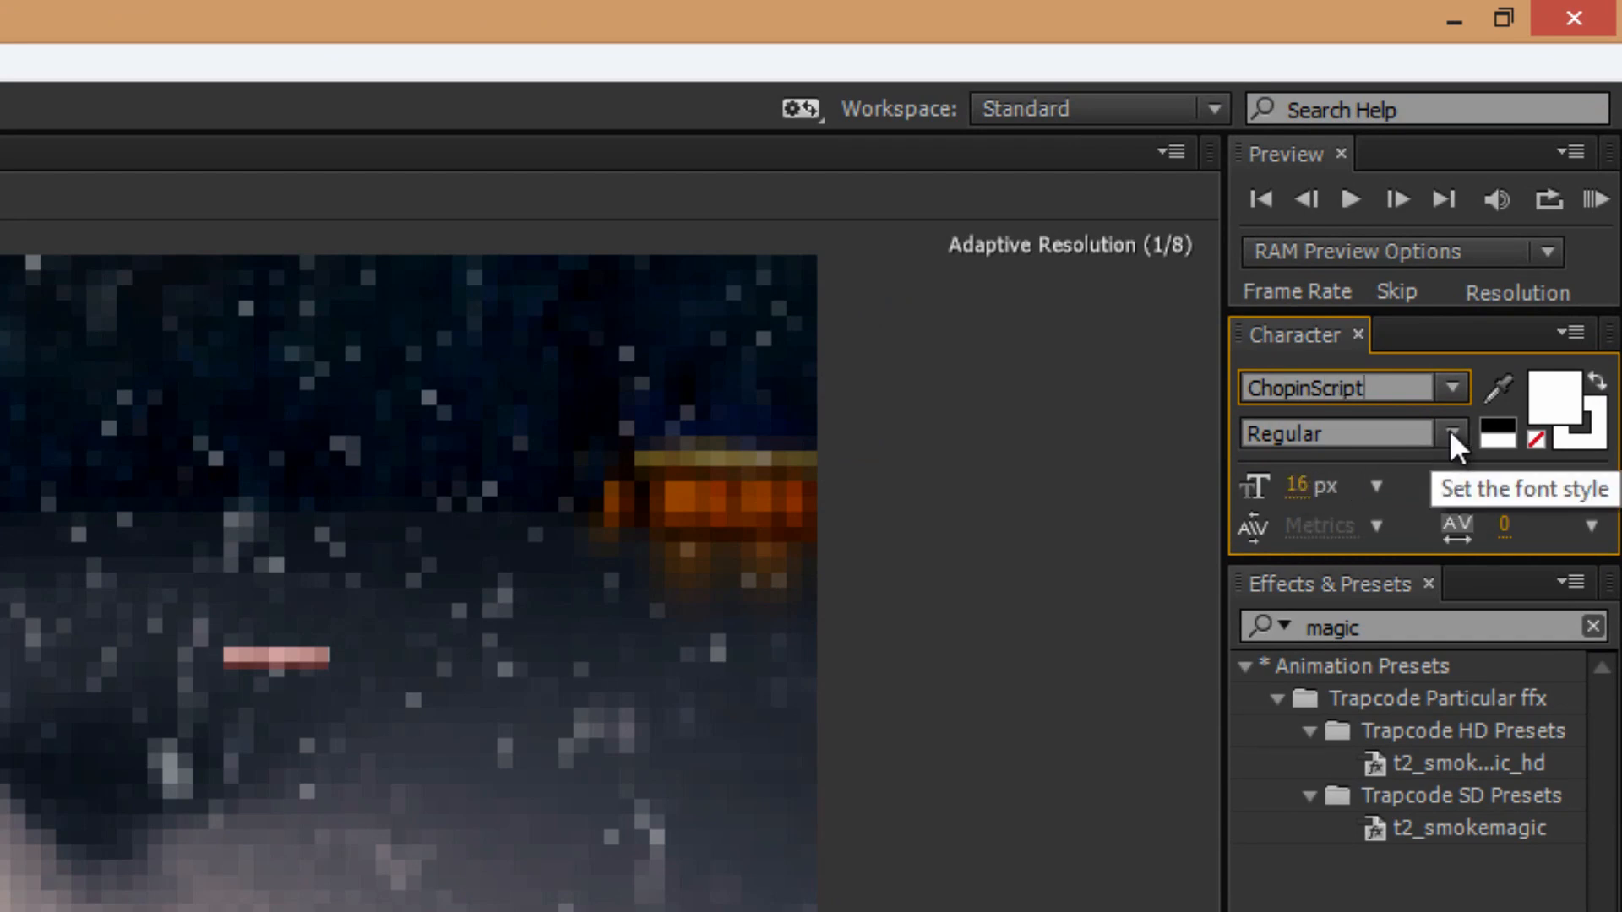
click(1297, 486)
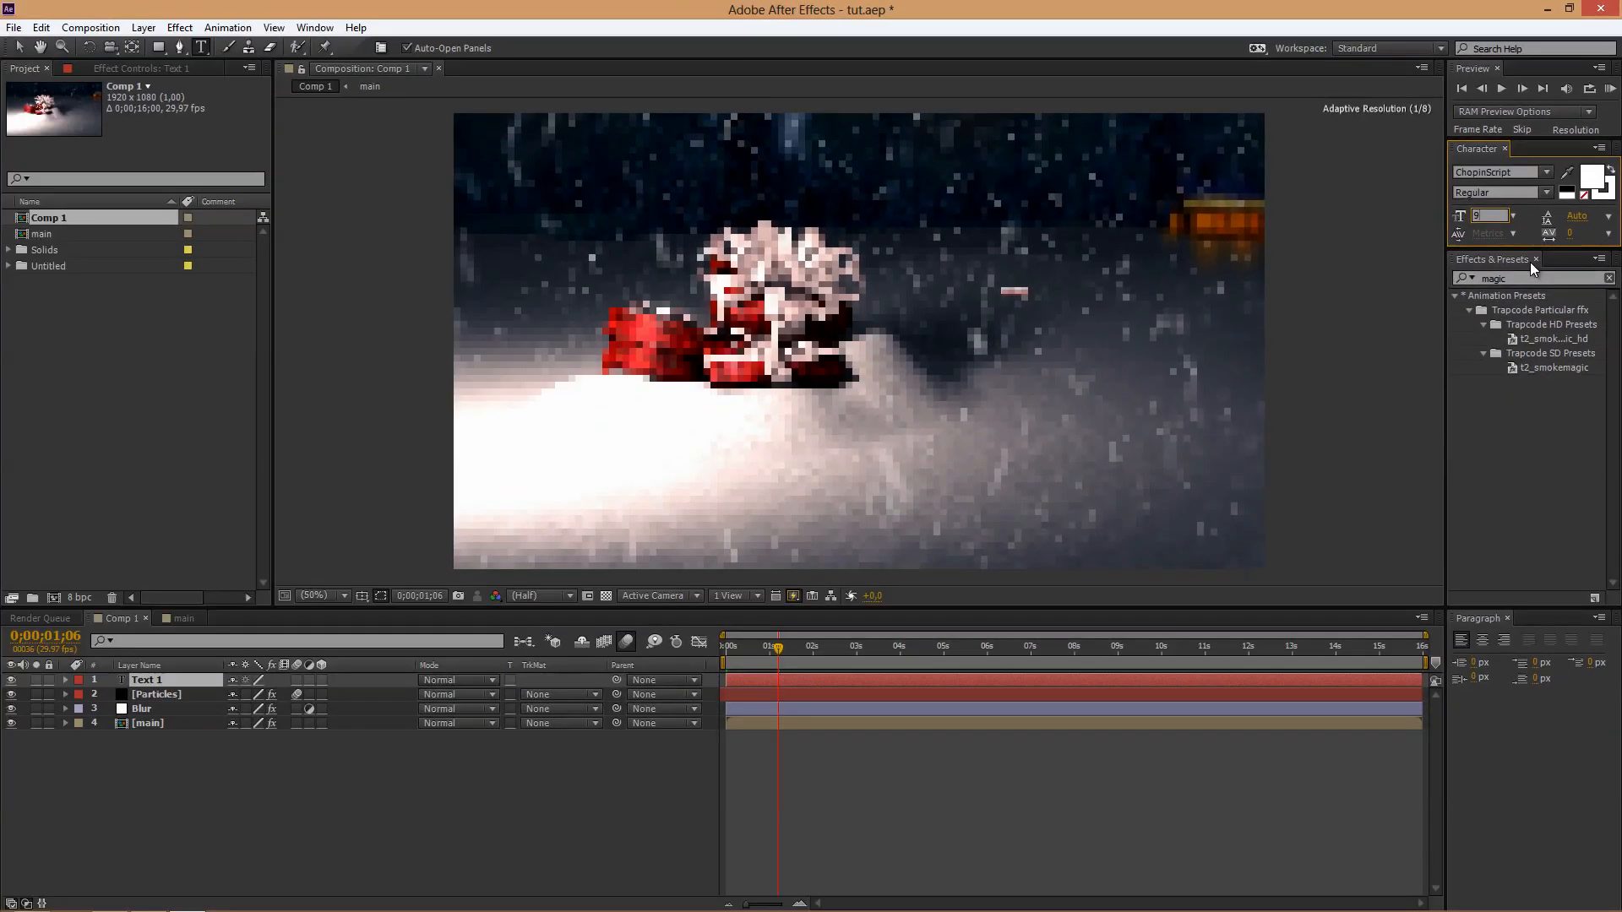
text(96)
key(Return)
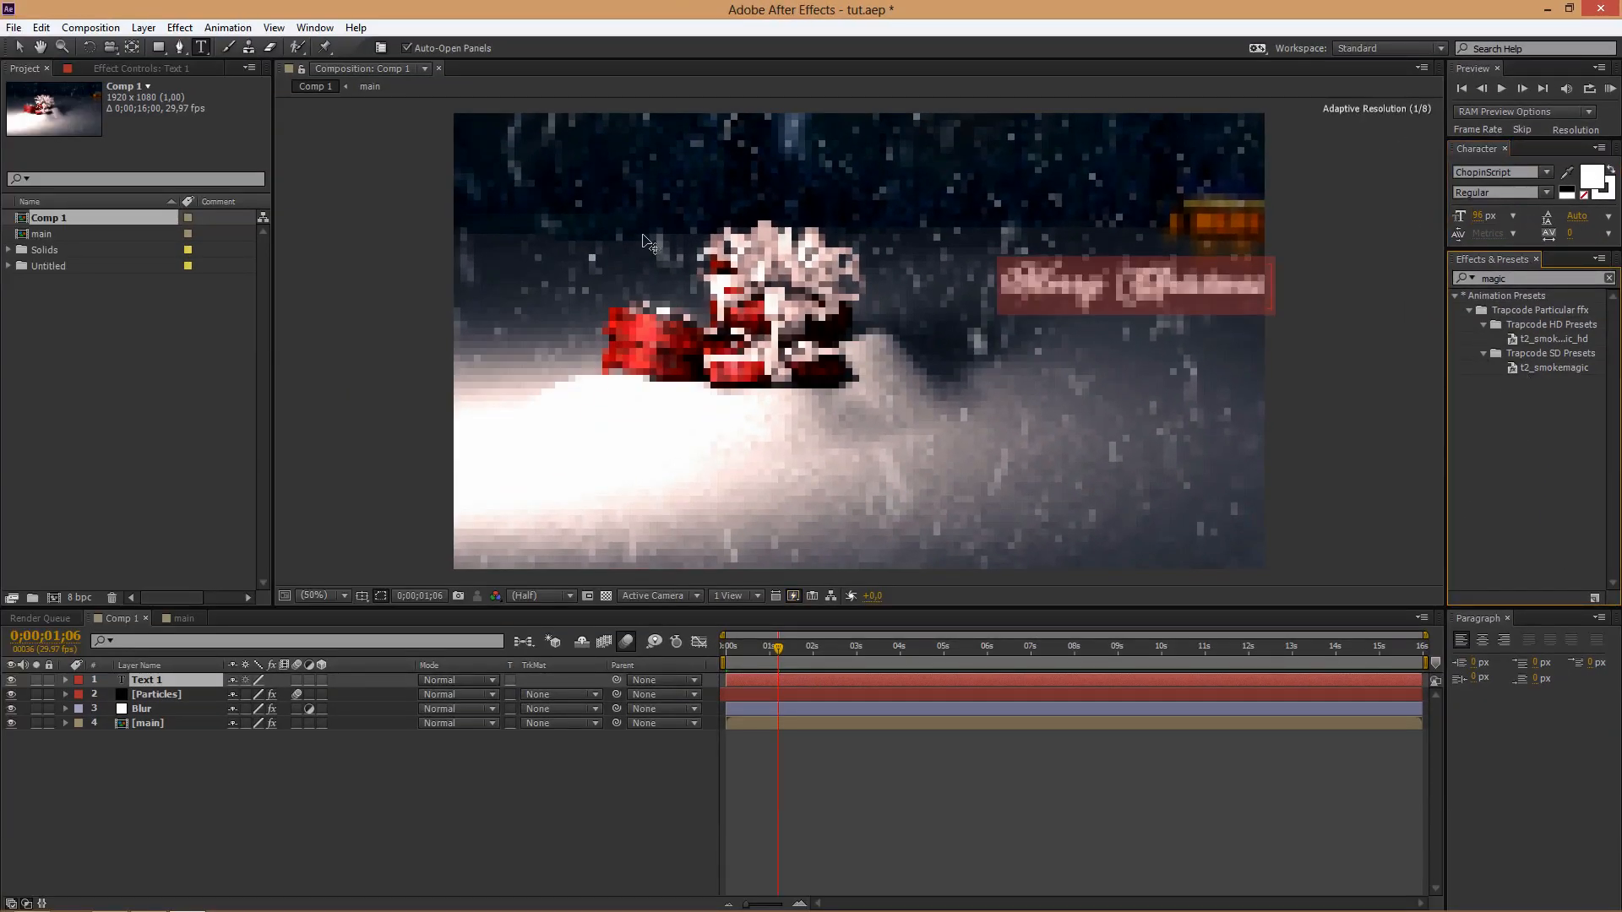
click(18, 48)
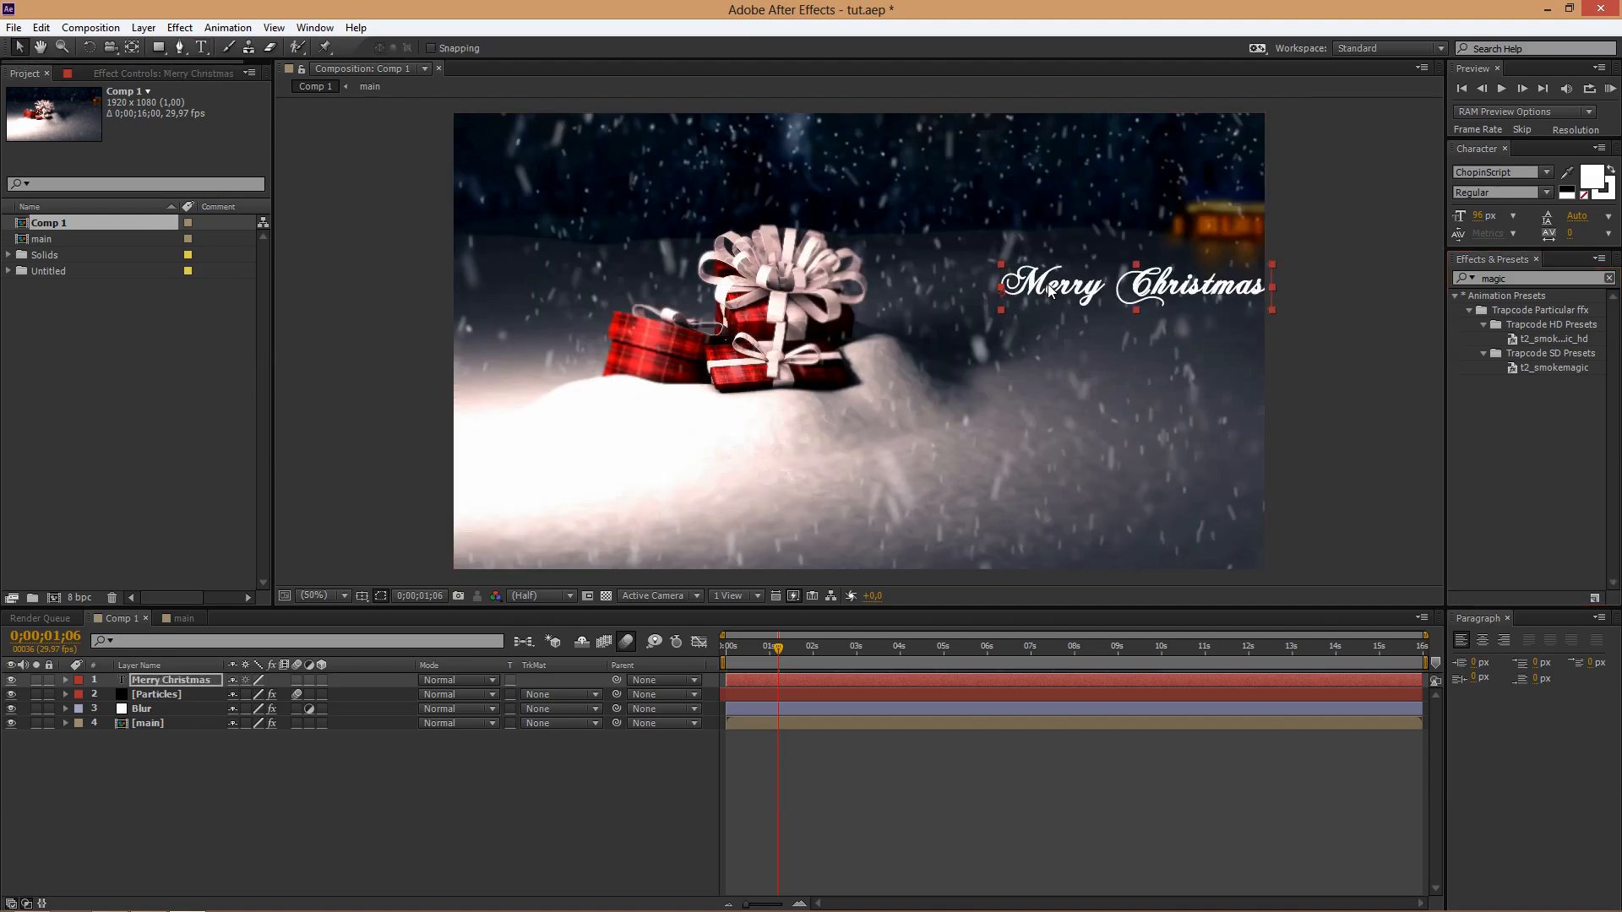
mouse_move(1045, 297)
mouse_down()
mouse_move(1018, 291)
mouse_move(1023, 315)
mouse_up()
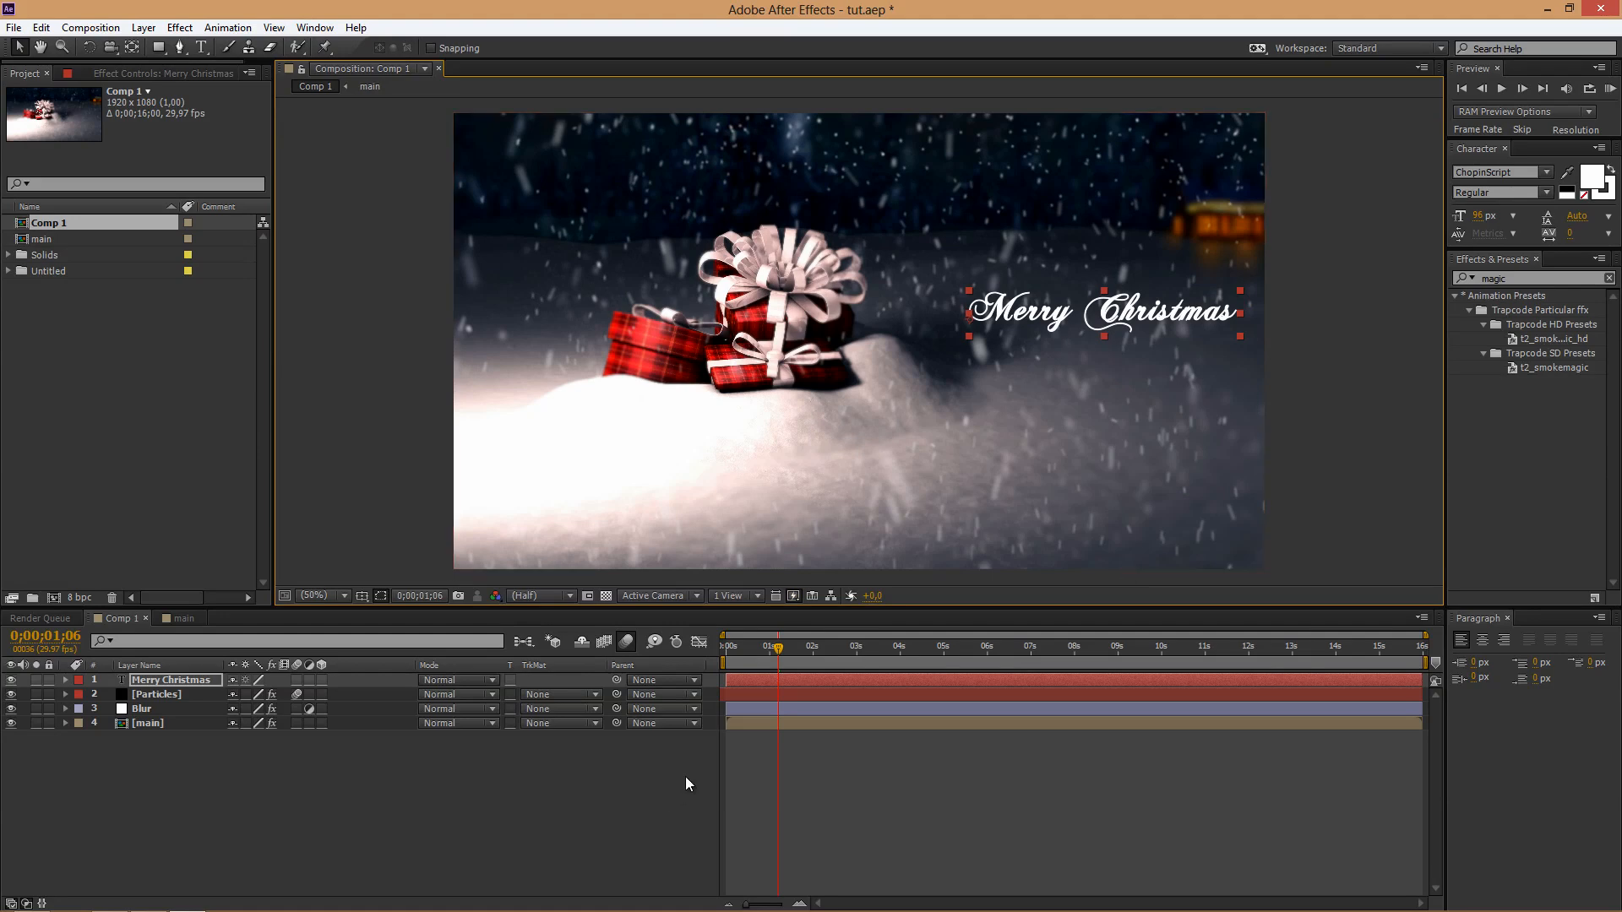
- Create masks from the Merry Christmas text layer and compare the outlines with the original text, leaving the original hidden
click(144, 815)
click(179, 679)
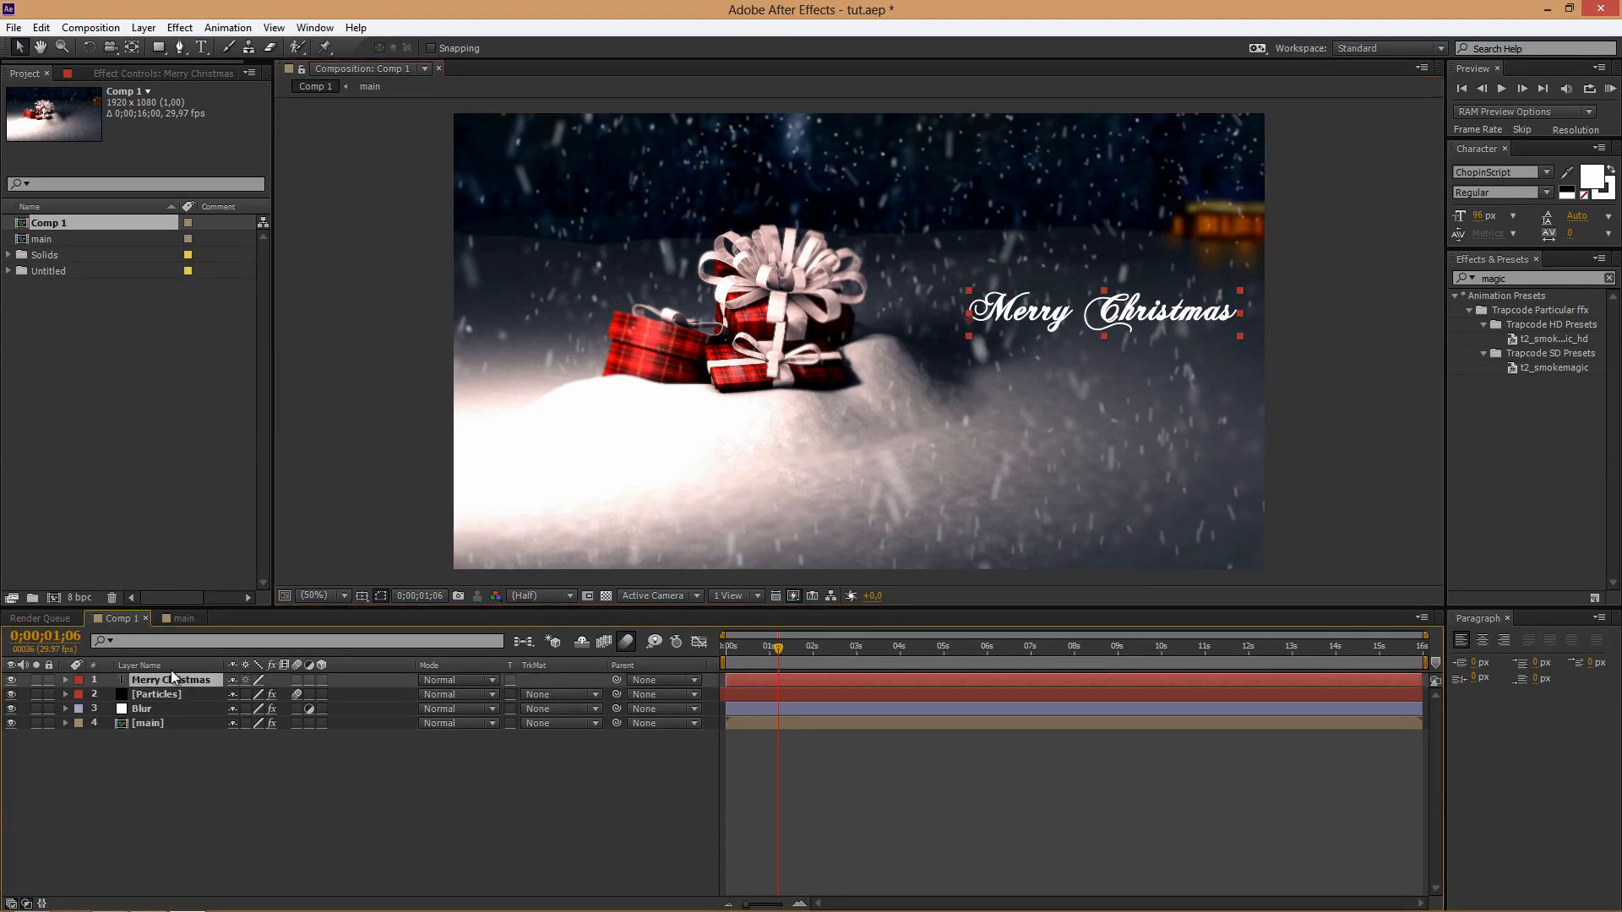
click(144, 27)
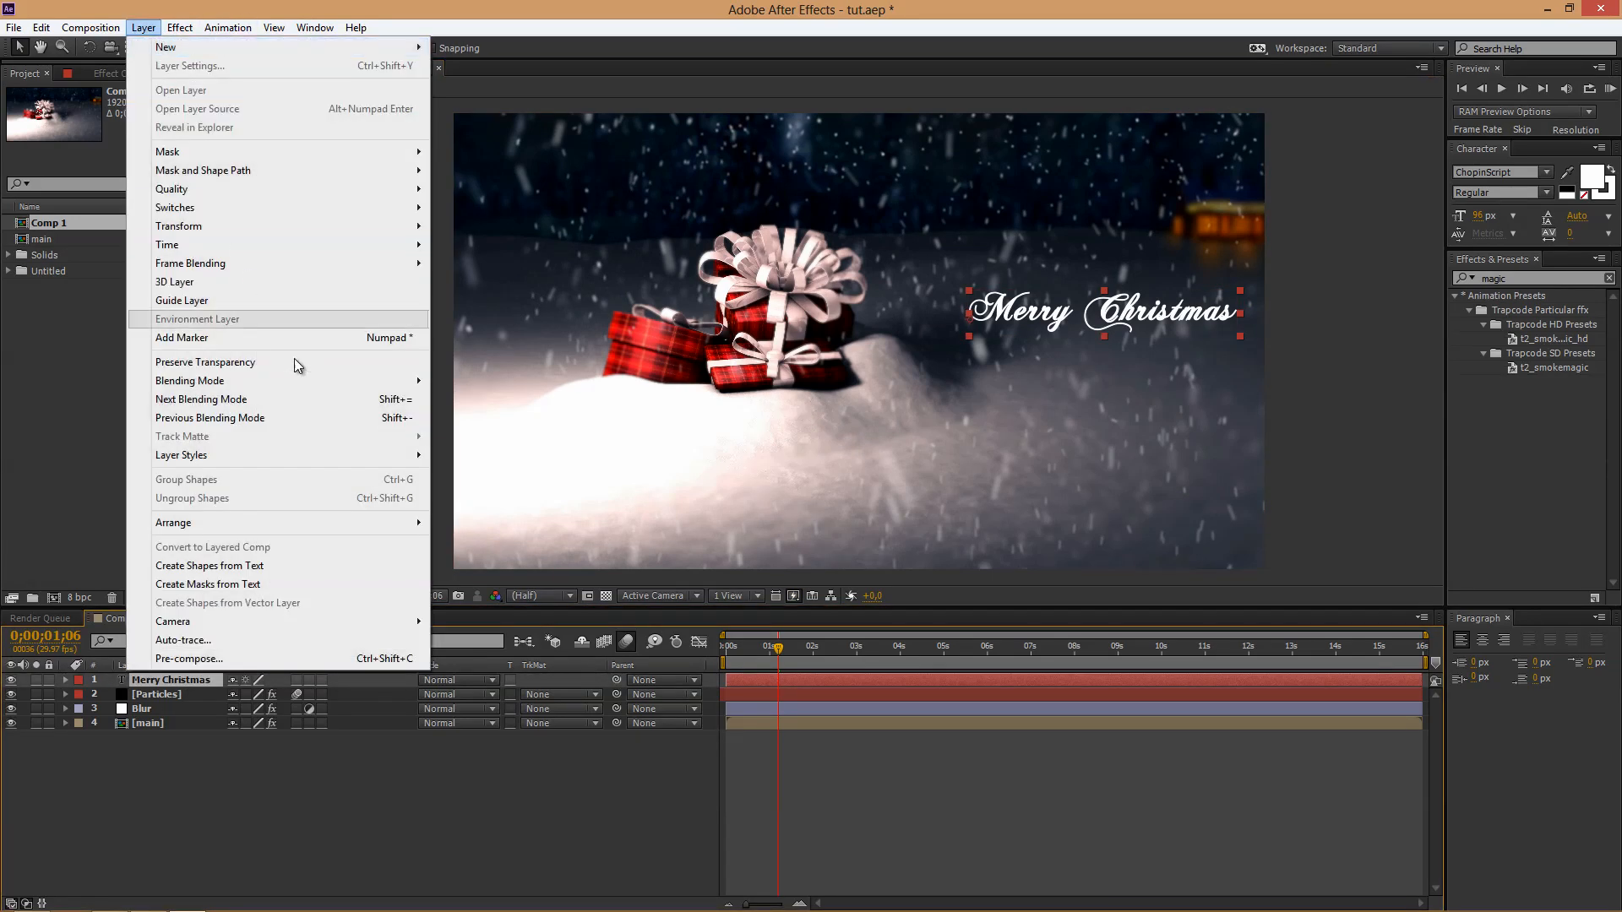
click(249, 584)
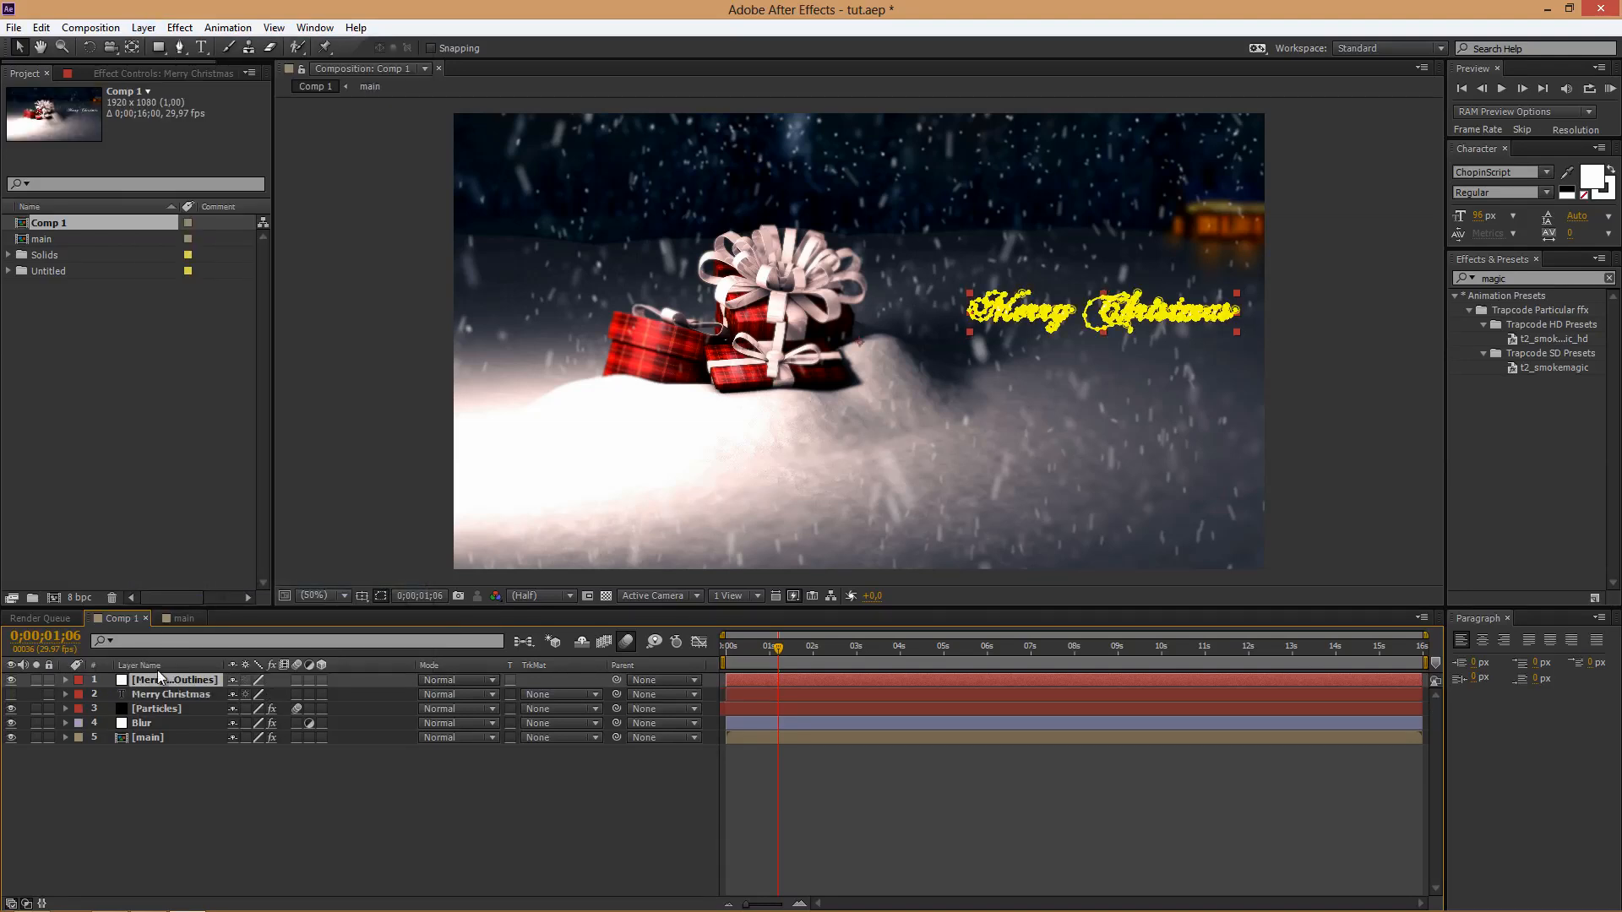
click(1281, 466)
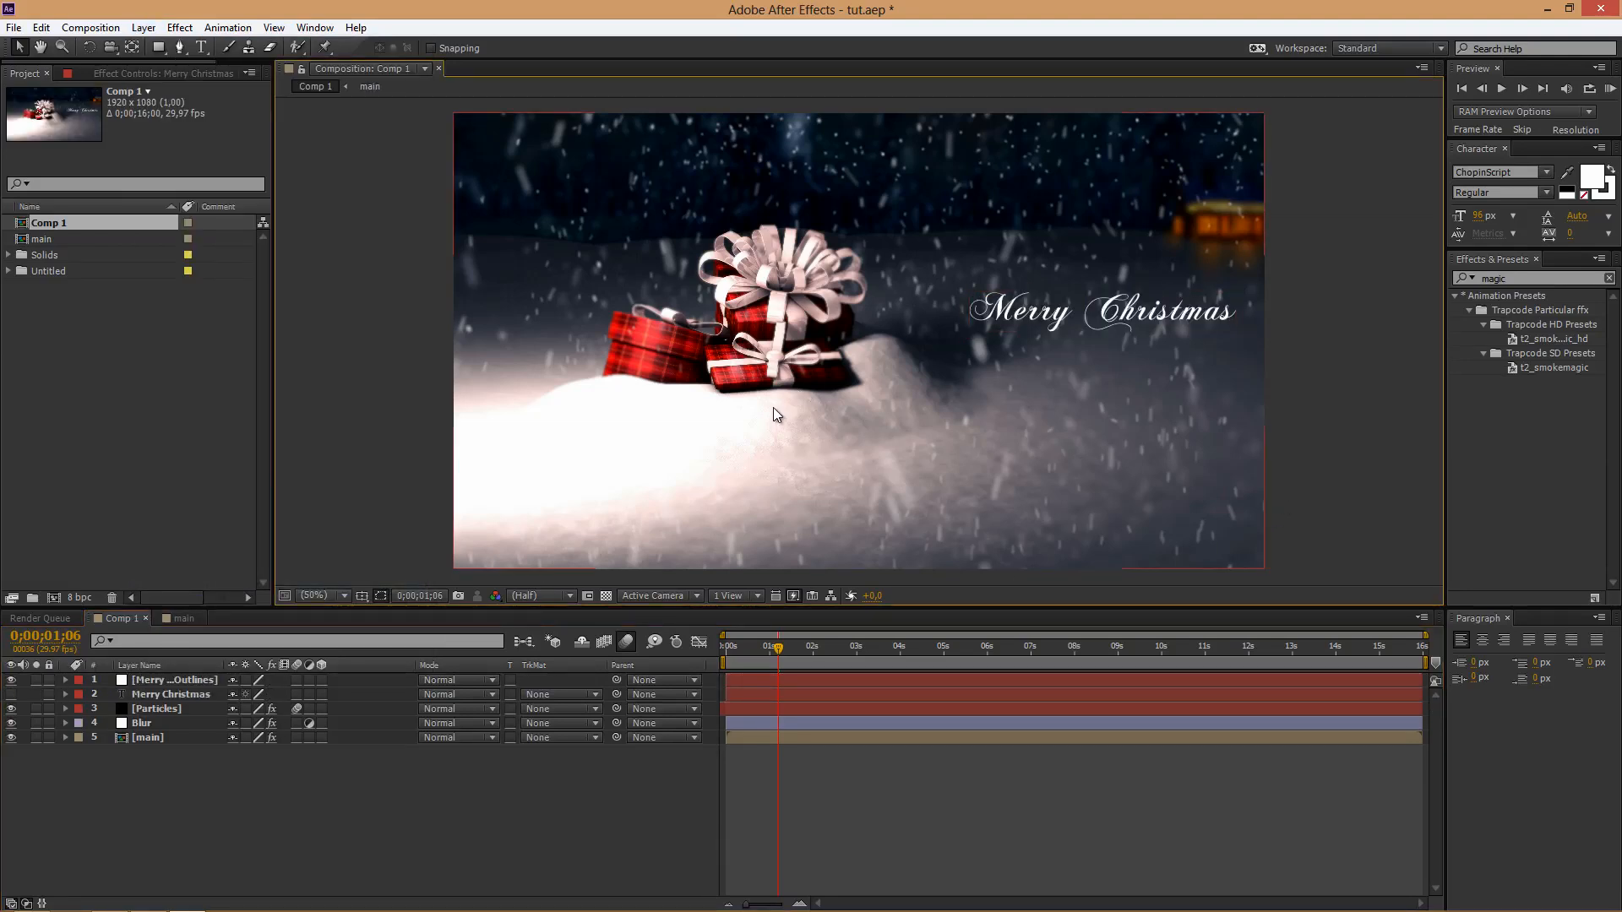
click(11, 689)
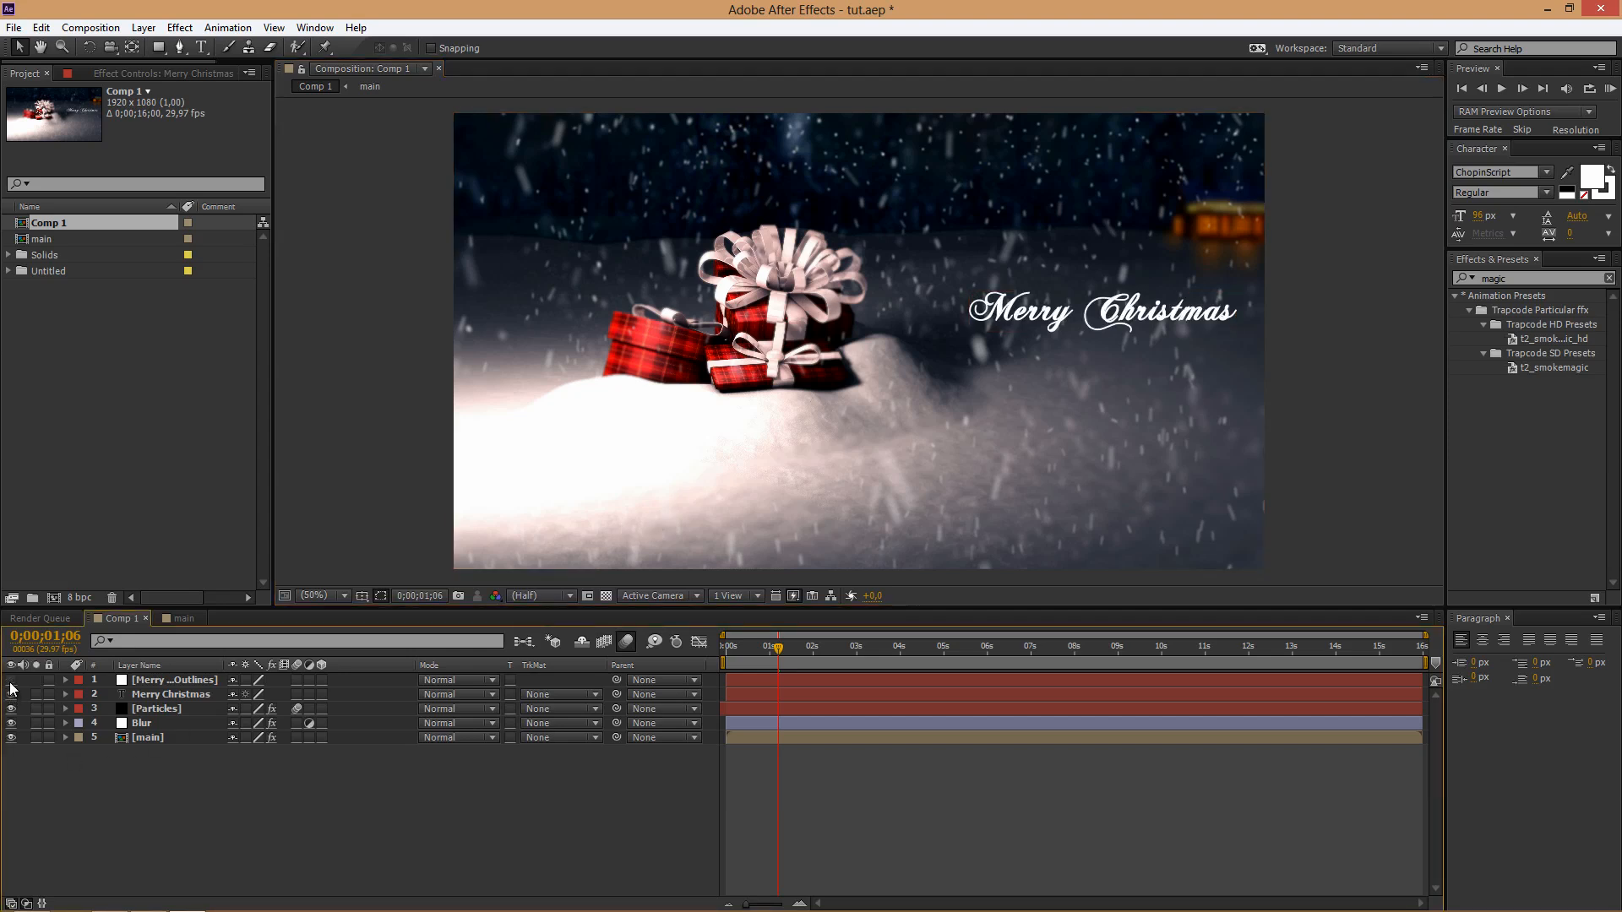
click(11, 695)
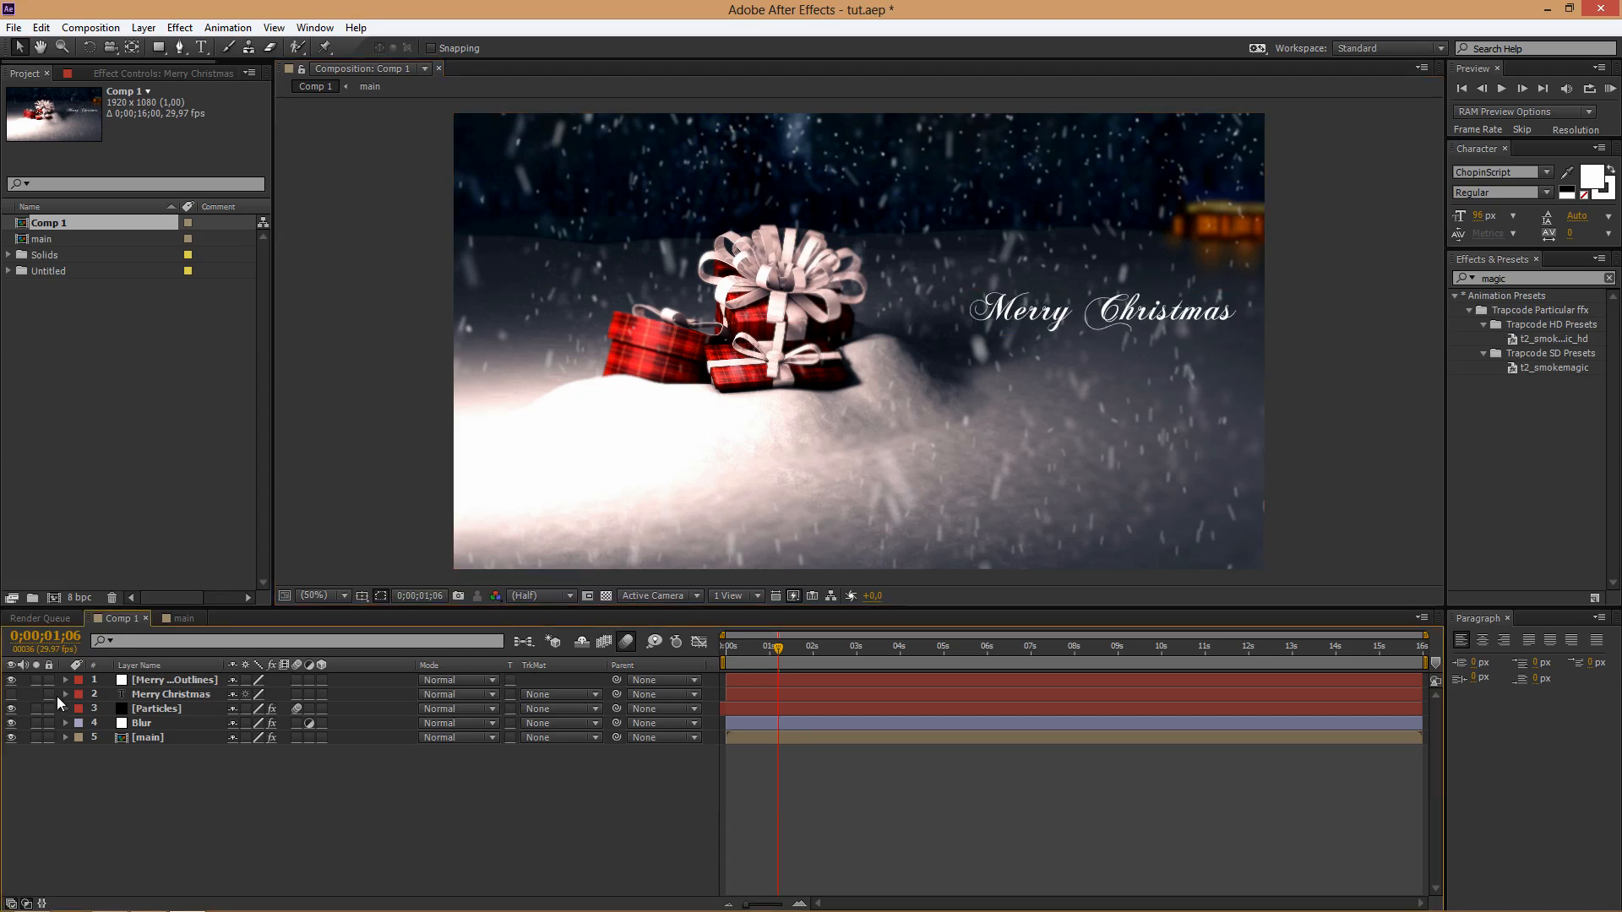
- Apply the Roughen Edges effect to the Merry Christmas Outlines layer and compare the title with and without it
click(174, 681)
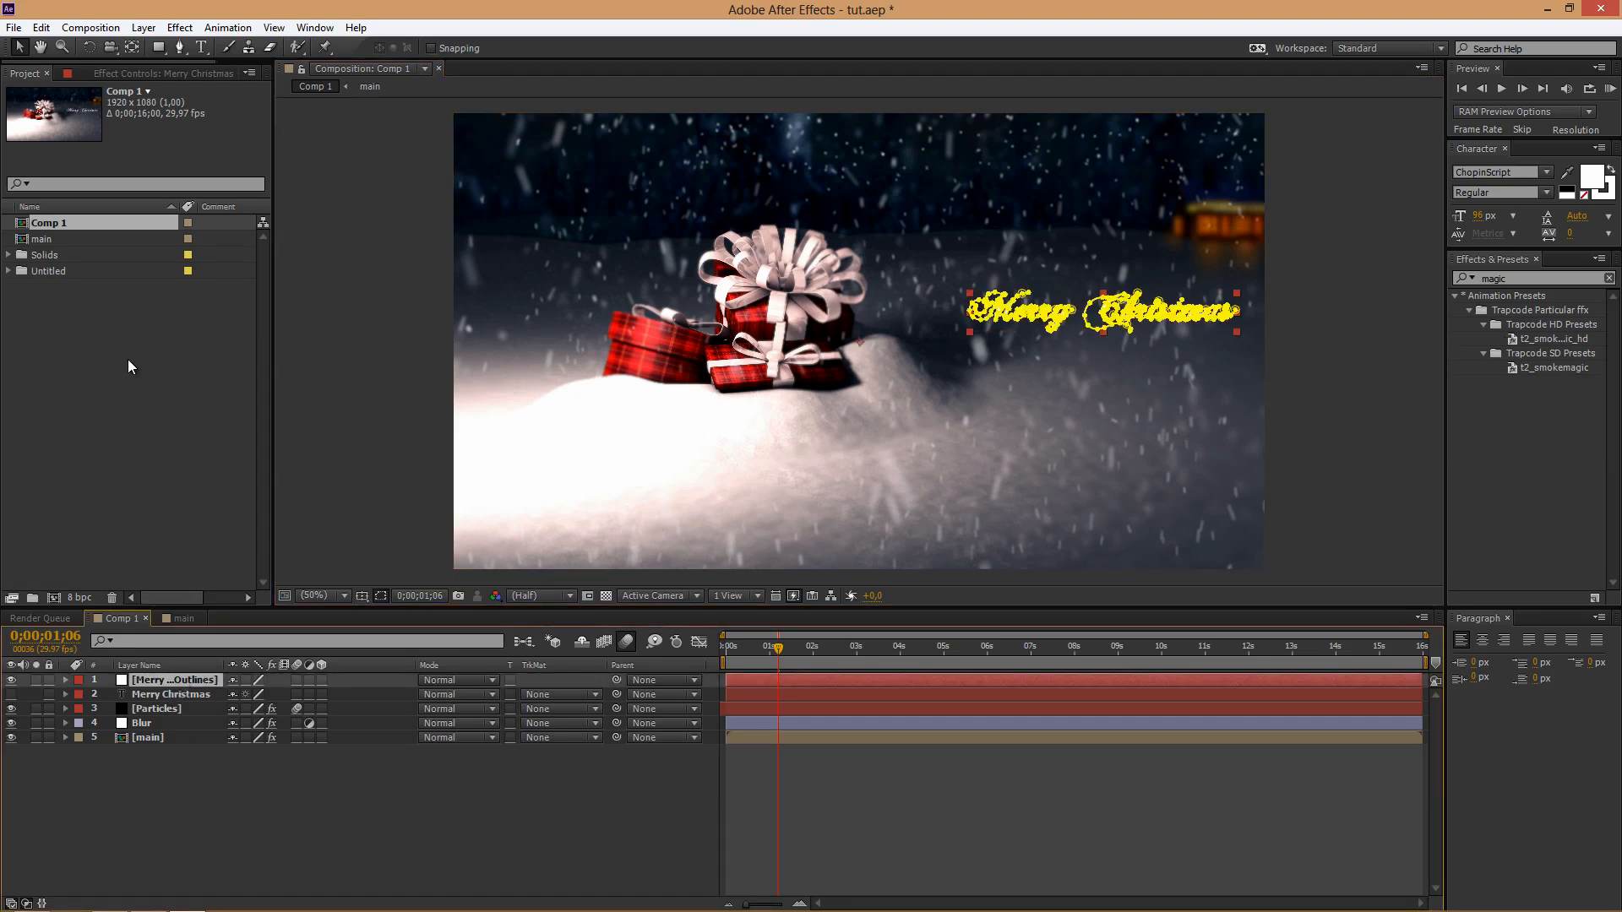
click(143, 72)
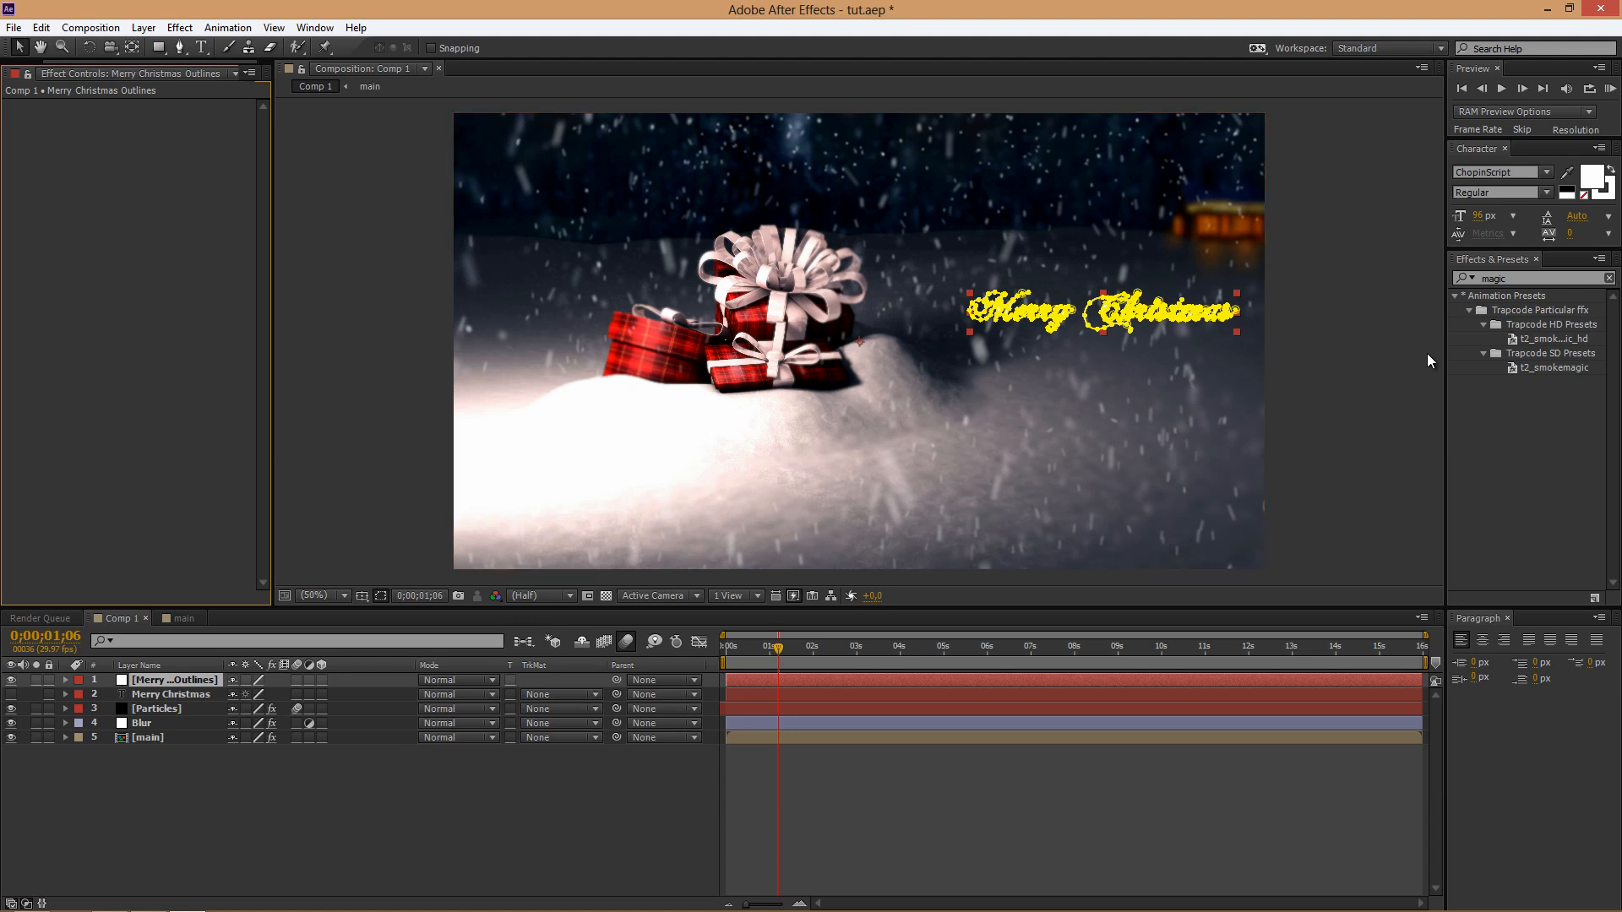
click(1512, 279)
drag(1512, 279, 1485, 279)
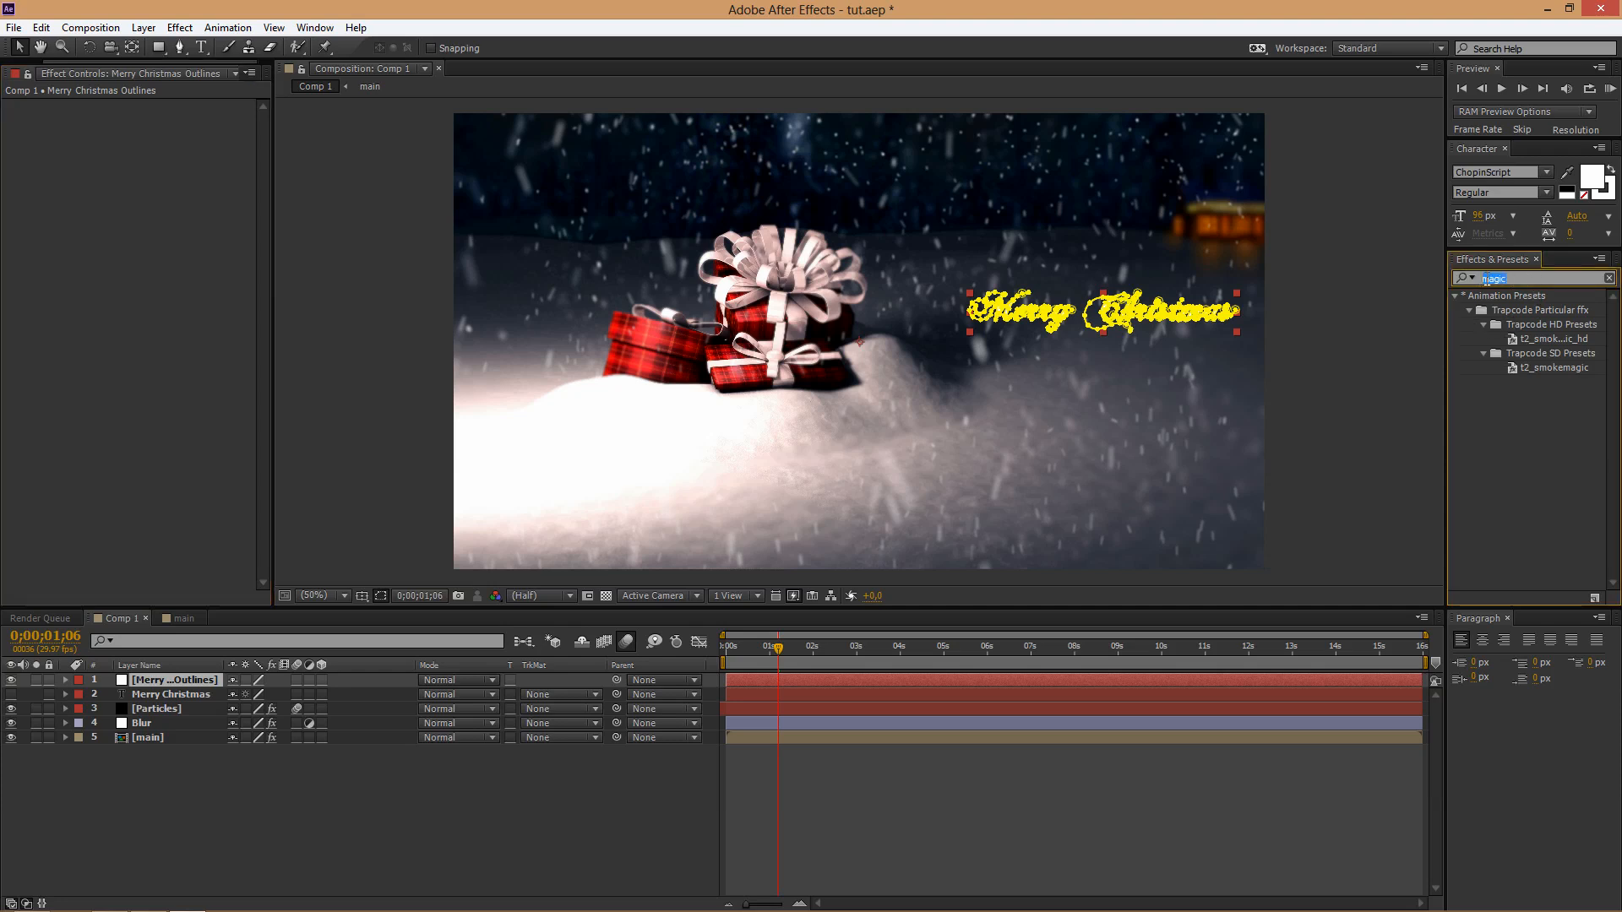
text(roughne)
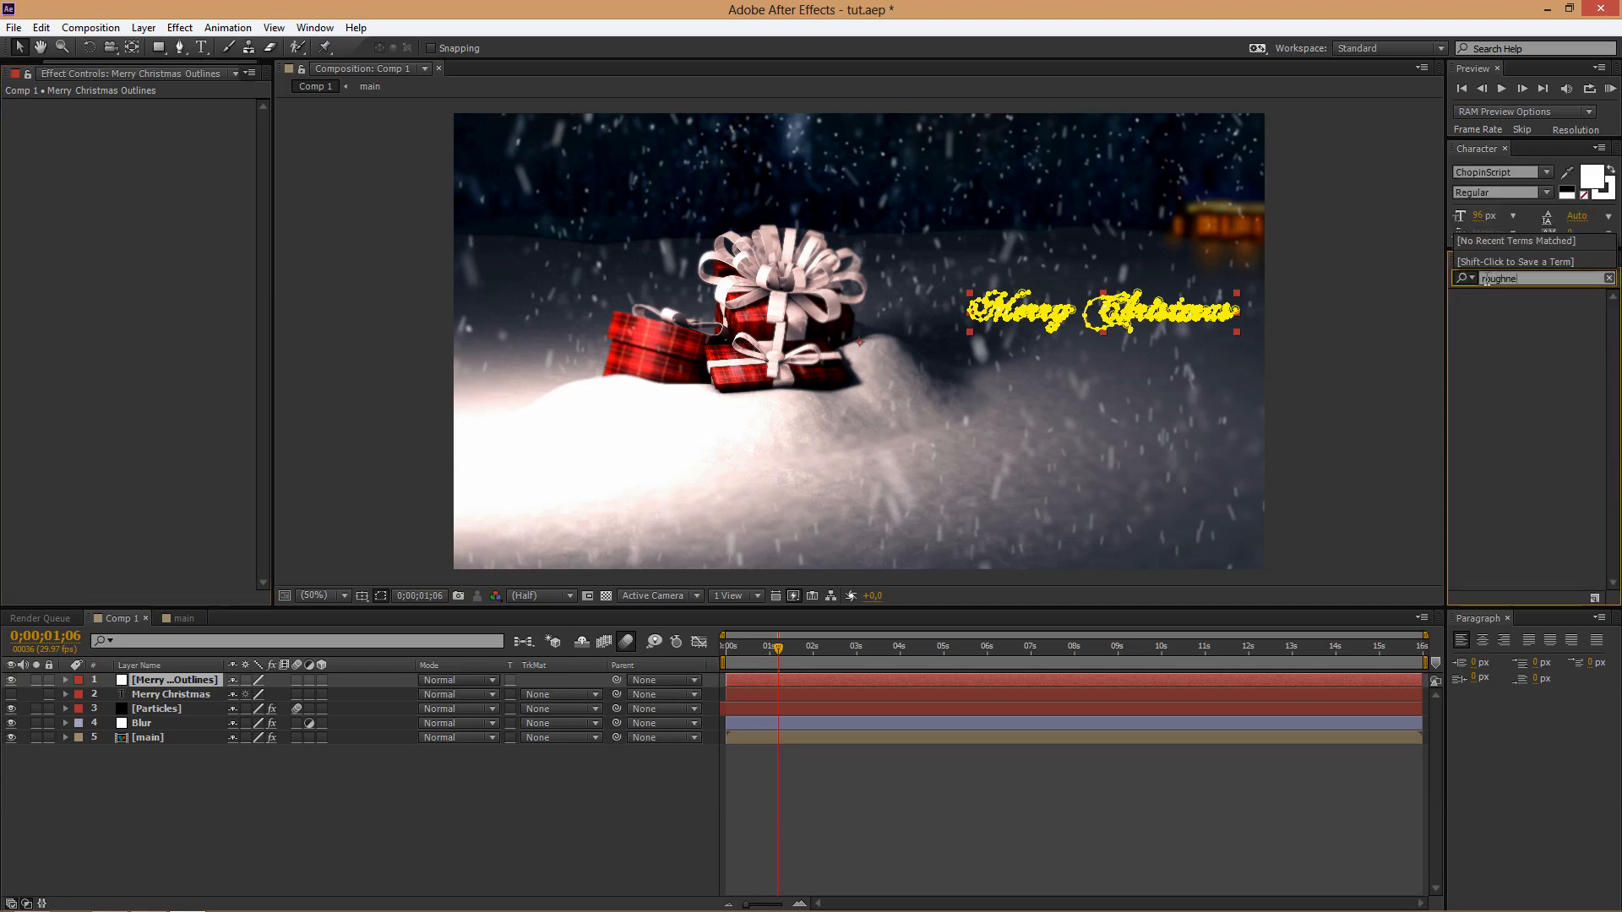
key(BackSpace)
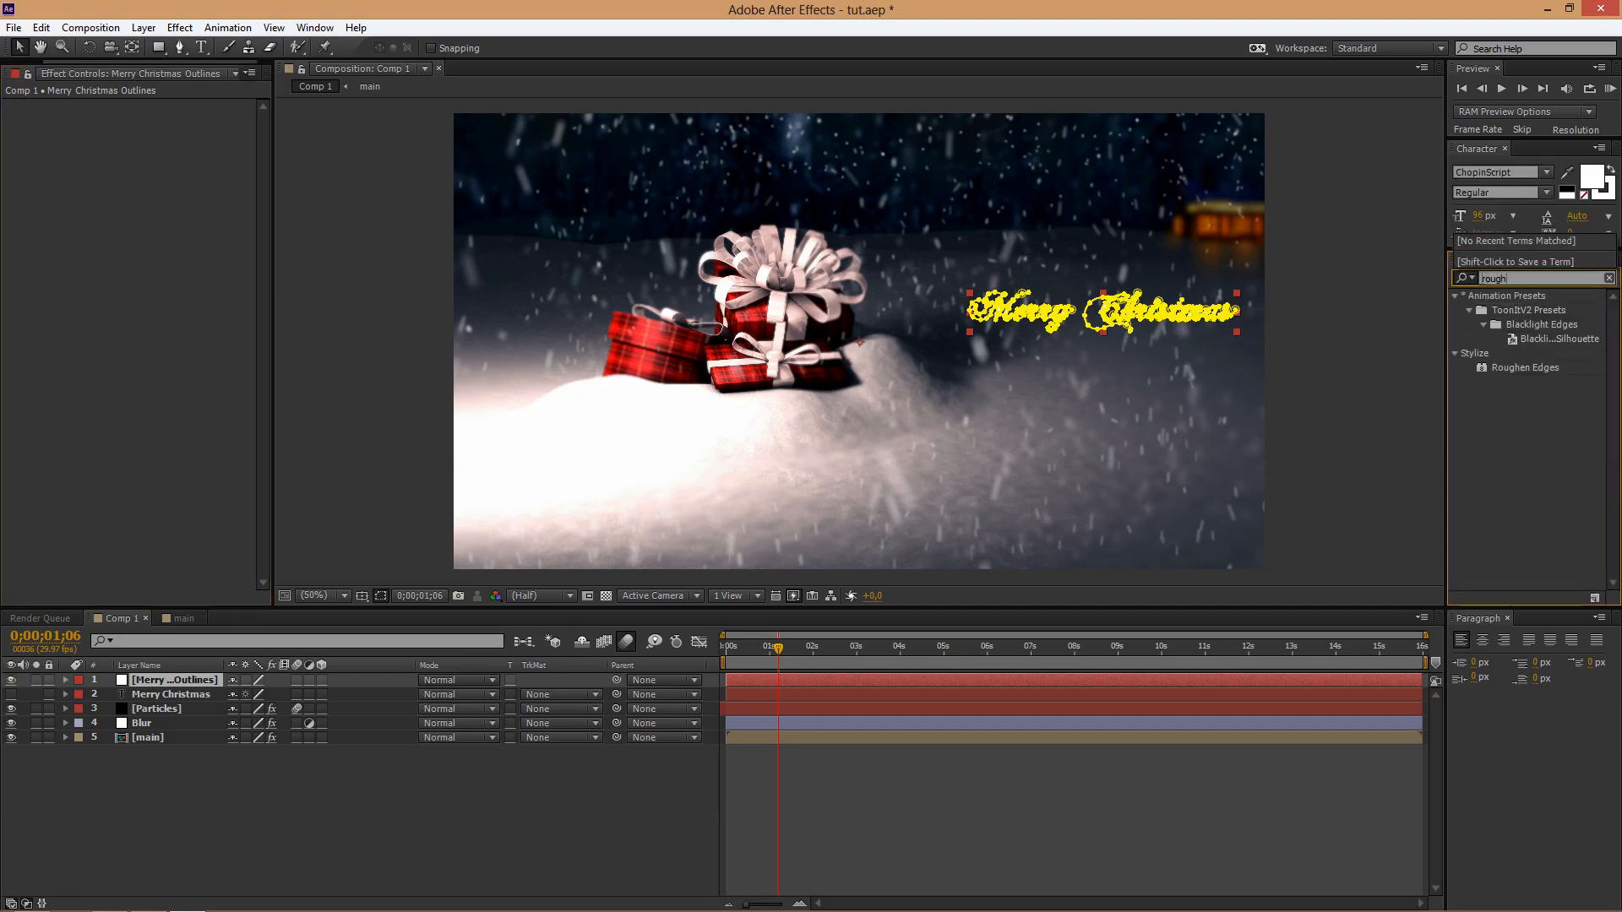
click(1542, 372)
drag(1542, 376, 140, 265)
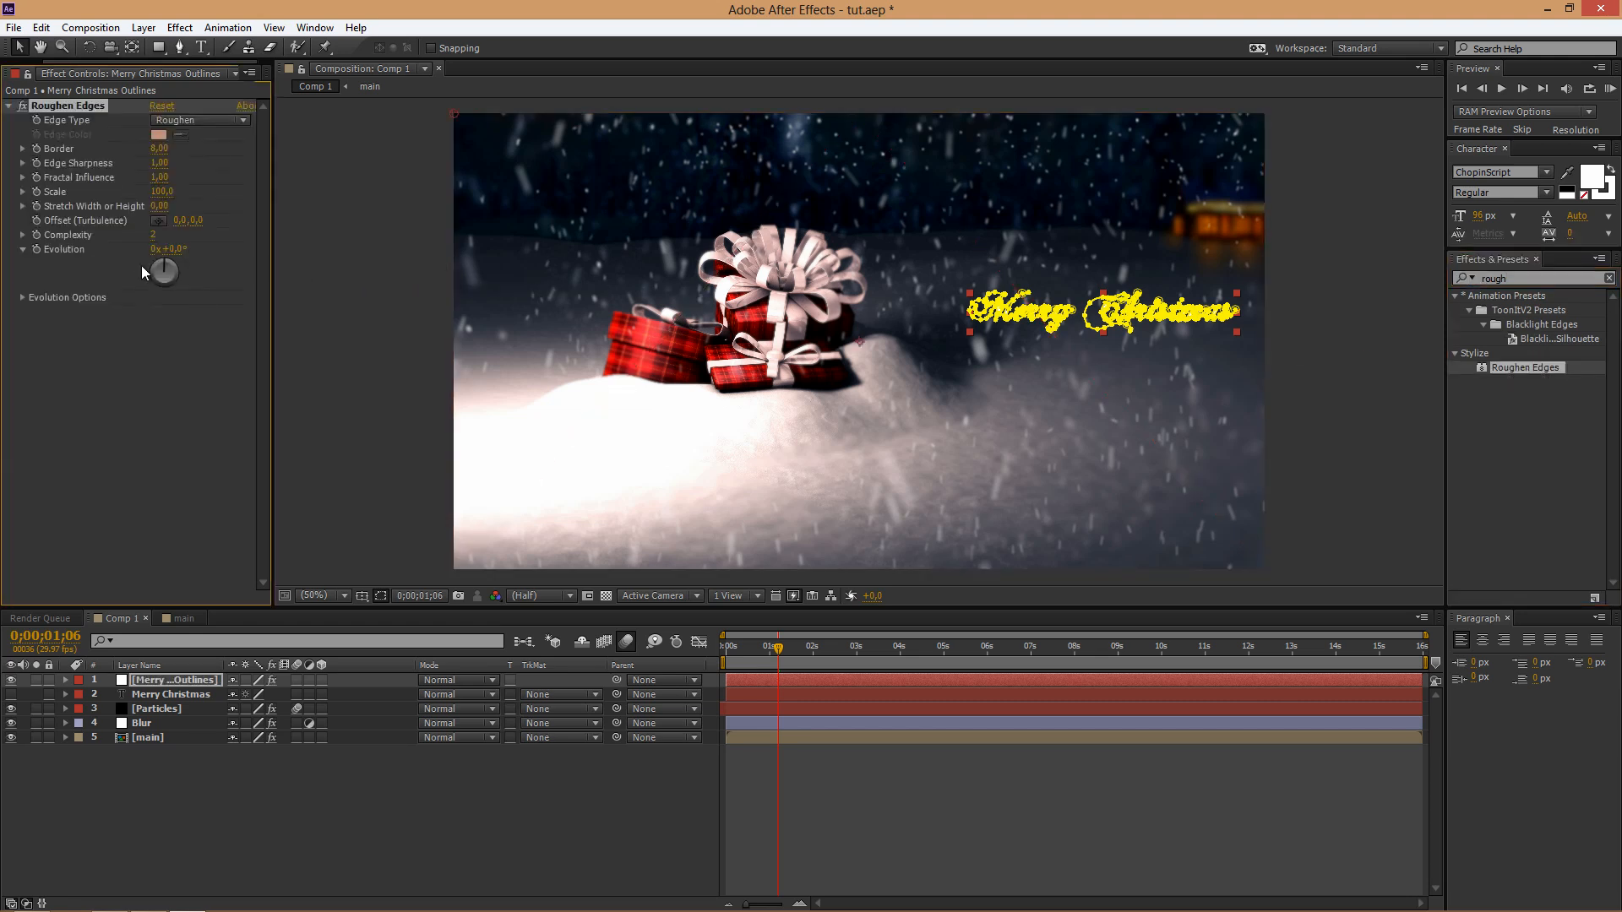
click(350, 478)
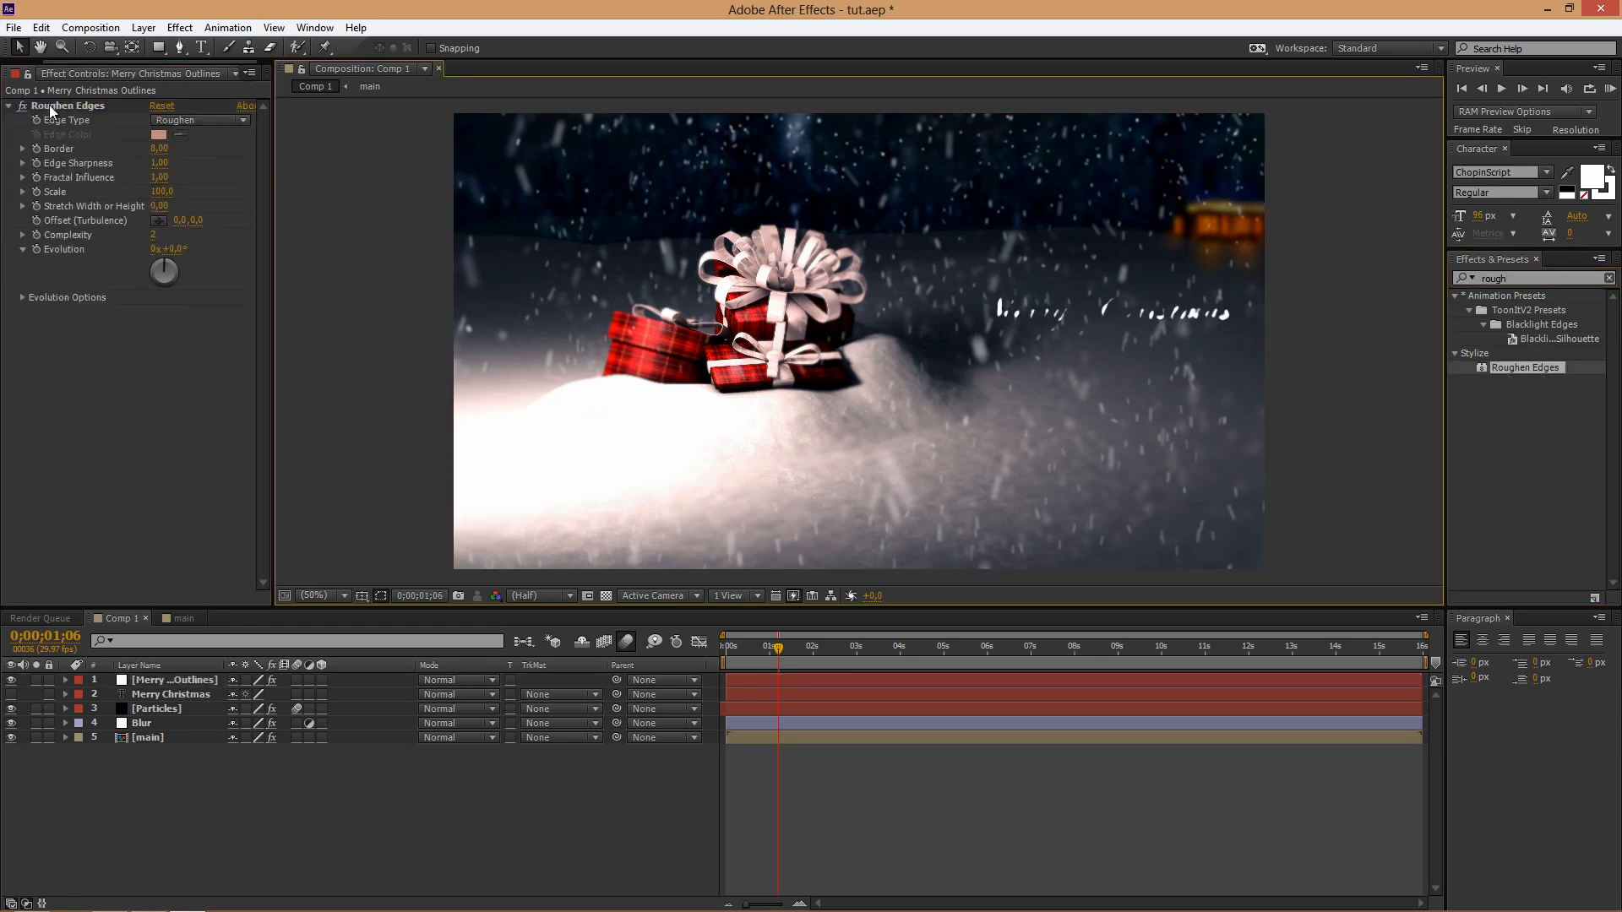
click(22, 105)
click(22, 105)
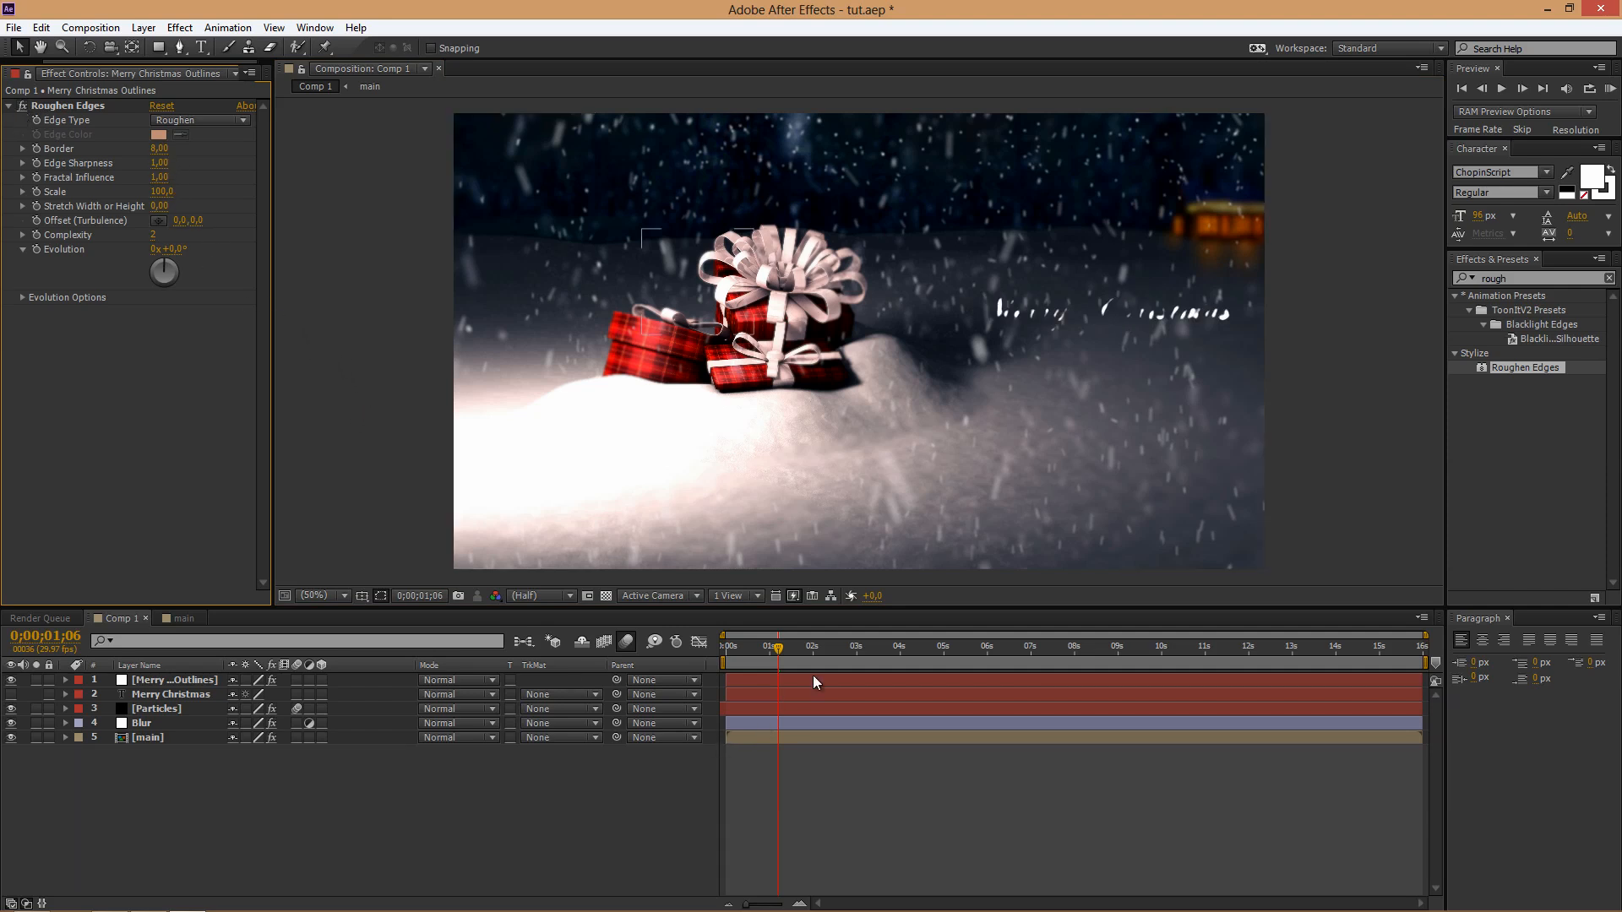
- Enable keyframing for the Roughen Edges Border at the 1-second mark and set its value to 2,41
drag(779, 651, 813, 651)
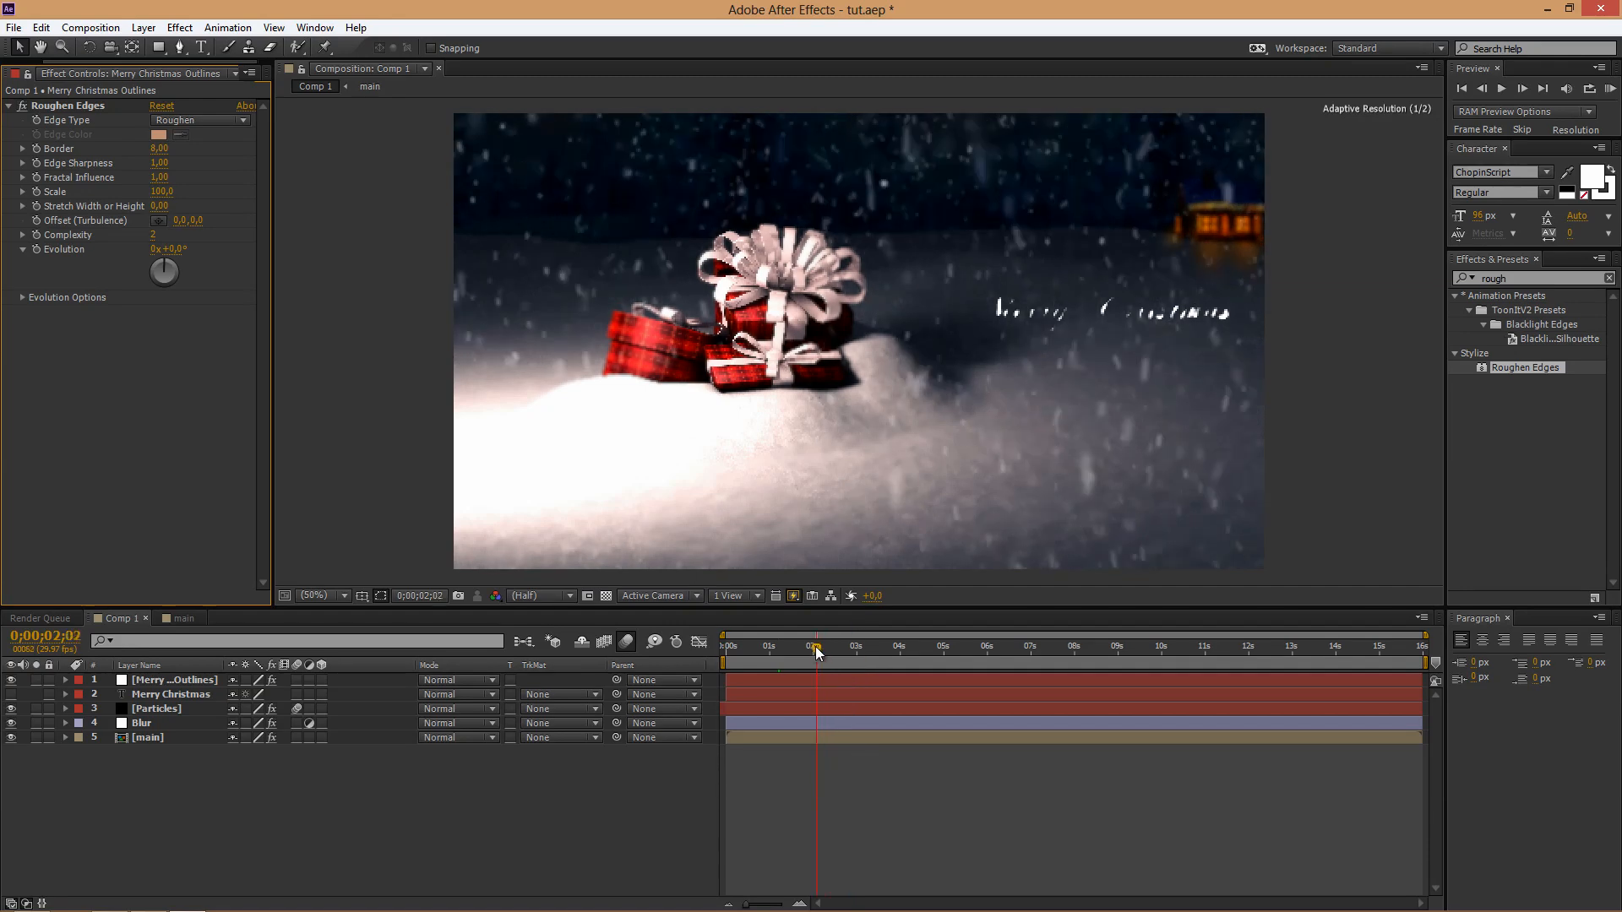
click(769, 648)
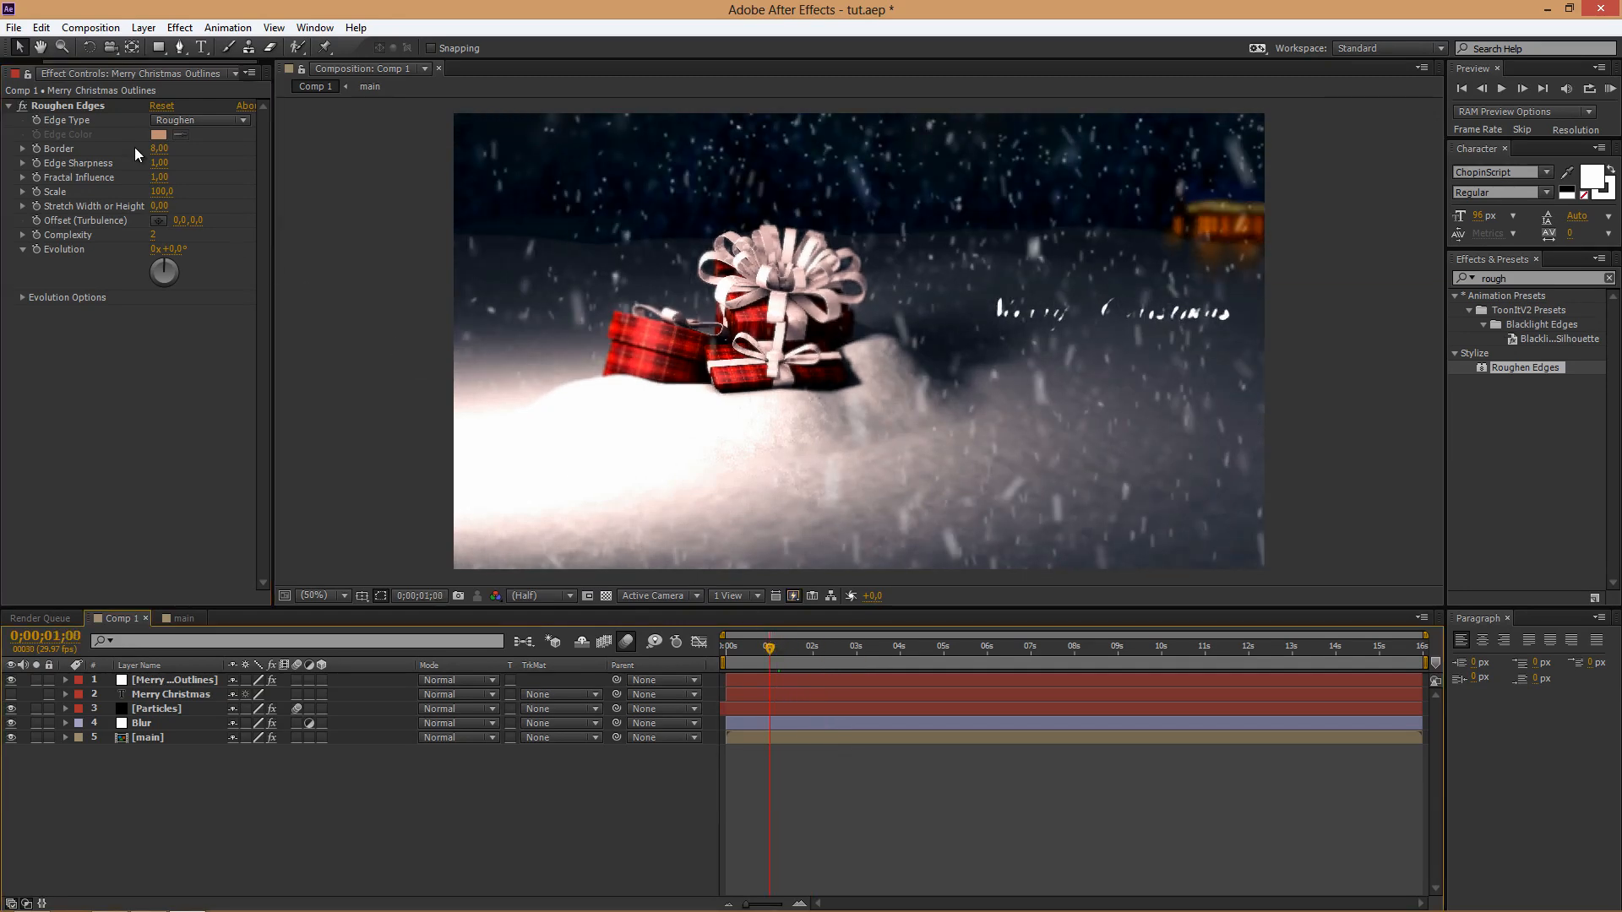
click(37, 149)
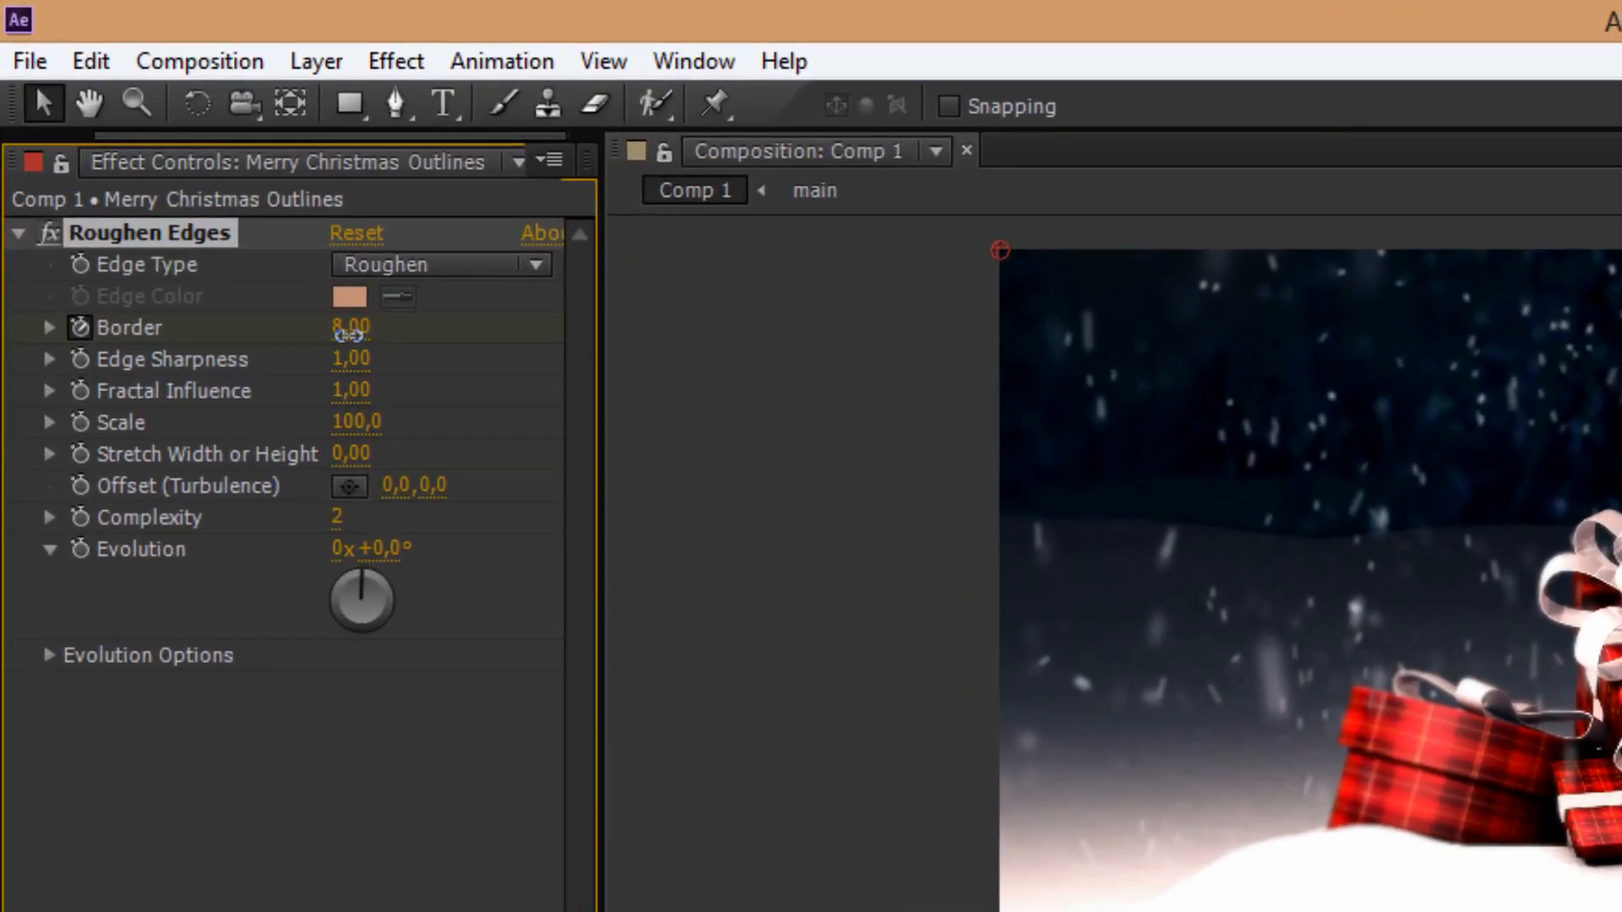
click(350, 333)
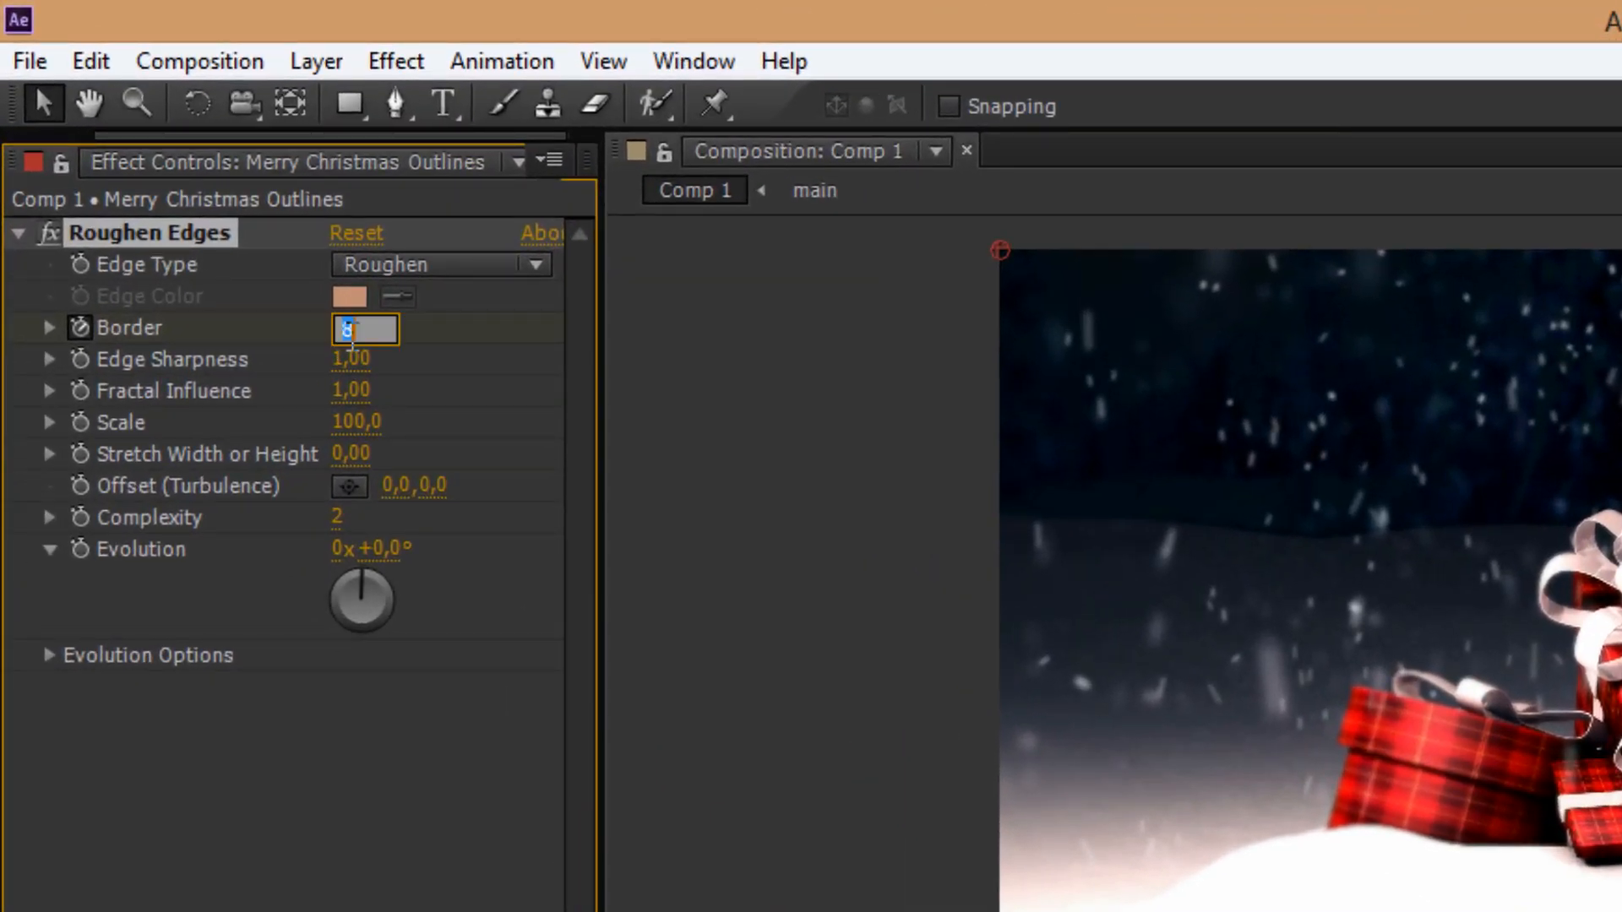
text(2,41)
click(462, 346)
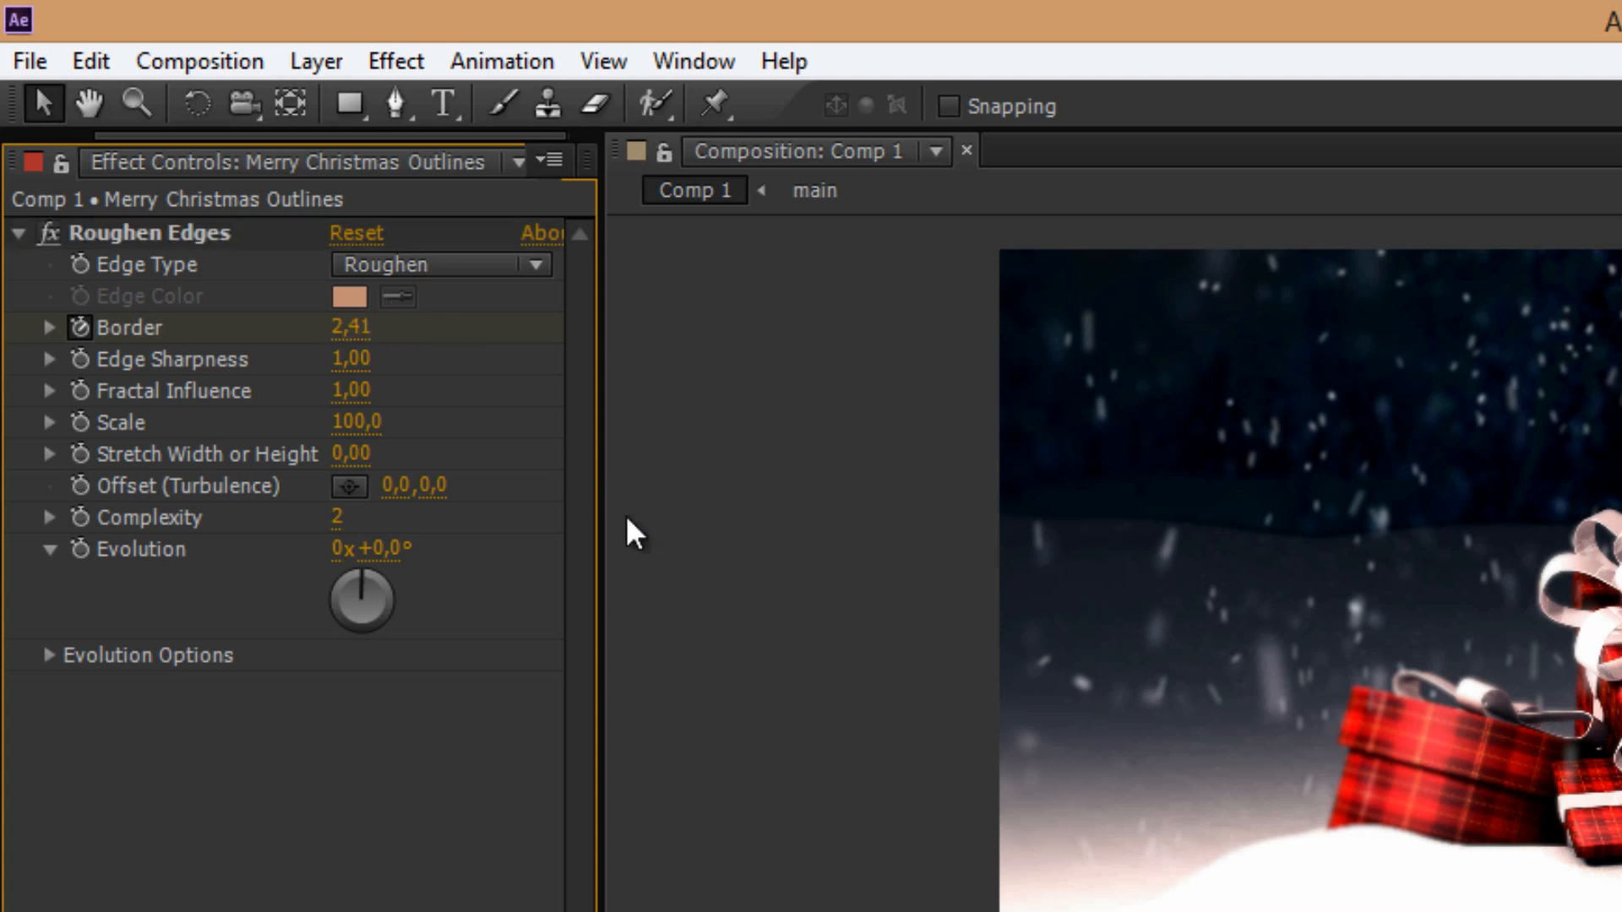
click(735, 614)
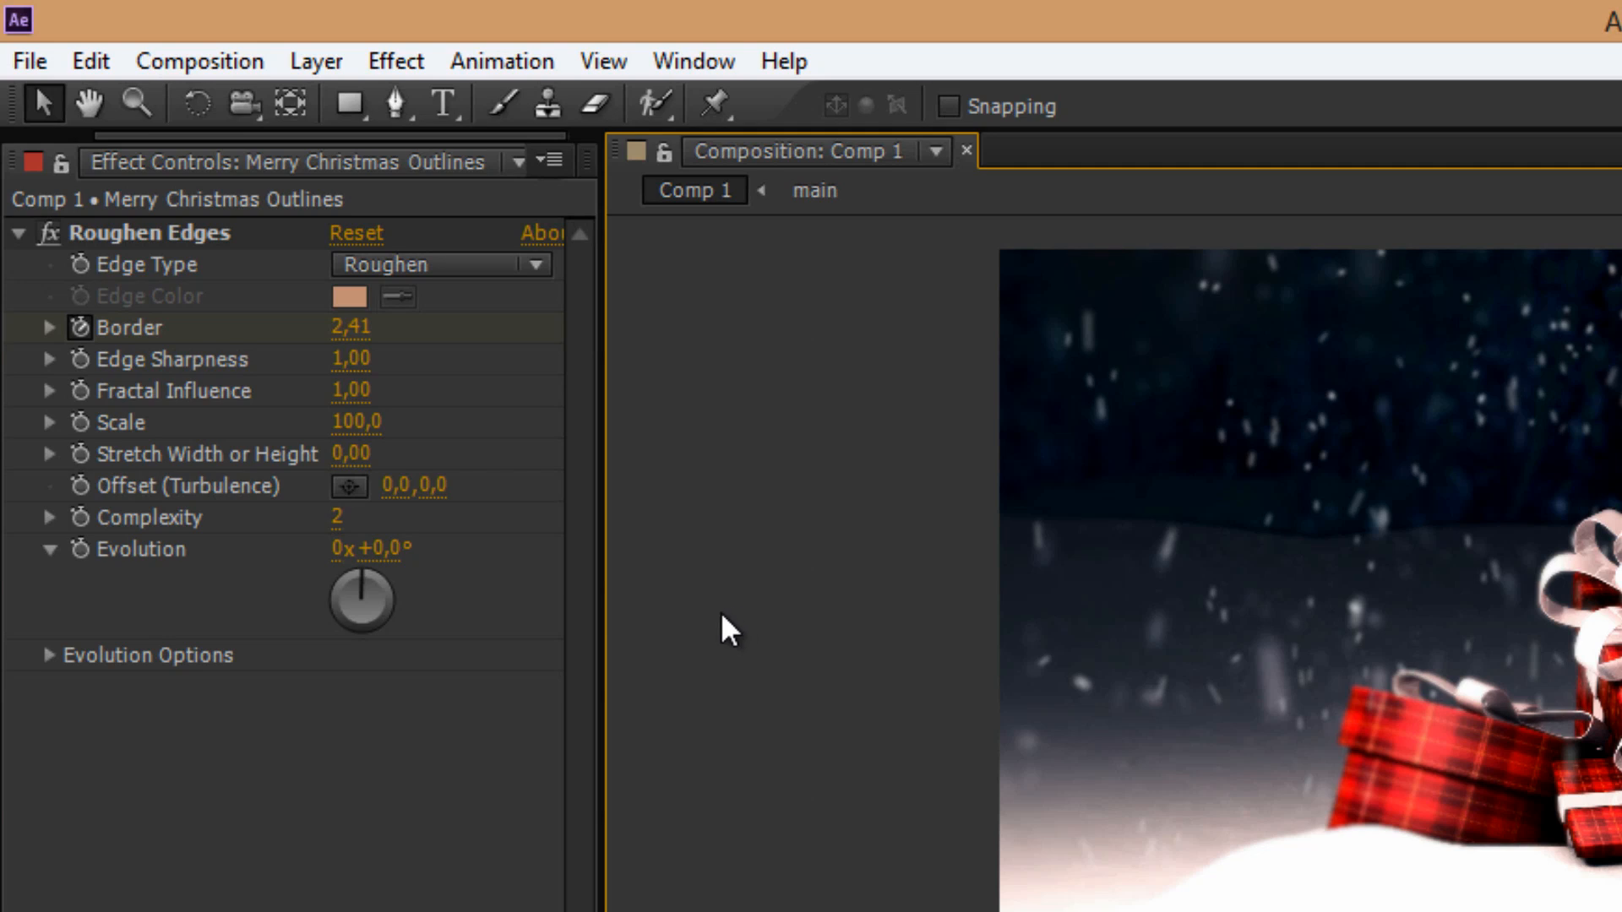
- Set the Roughen Edges Edge Sharpness and Fractal Influence to 0 and the Complexity to 1
click(354, 359)
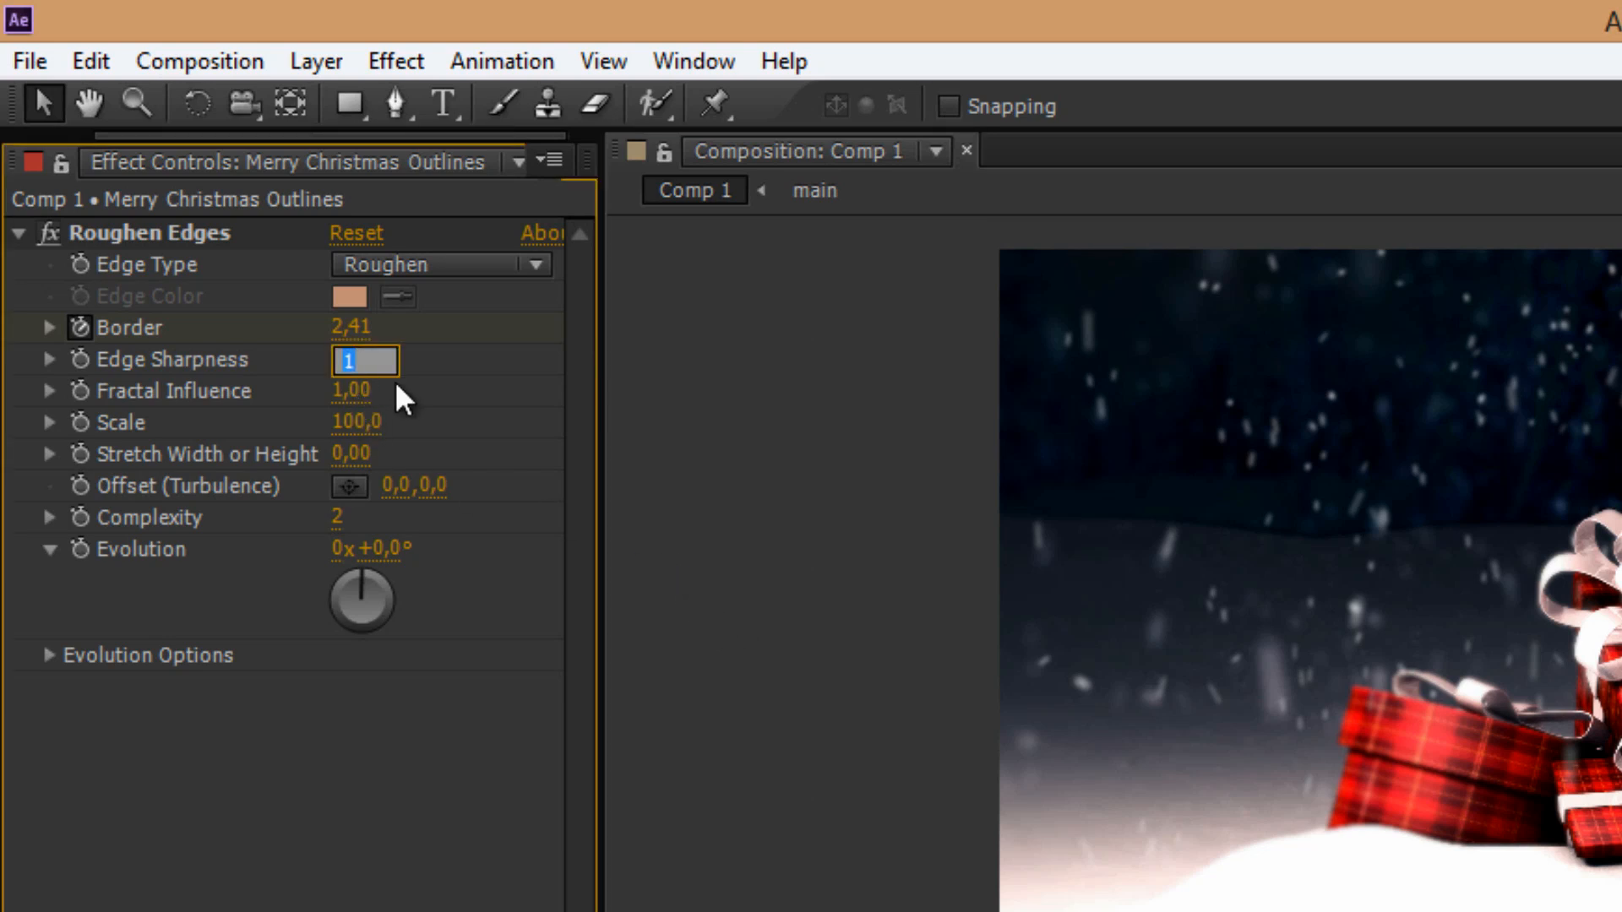
text(0)
click(423, 374)
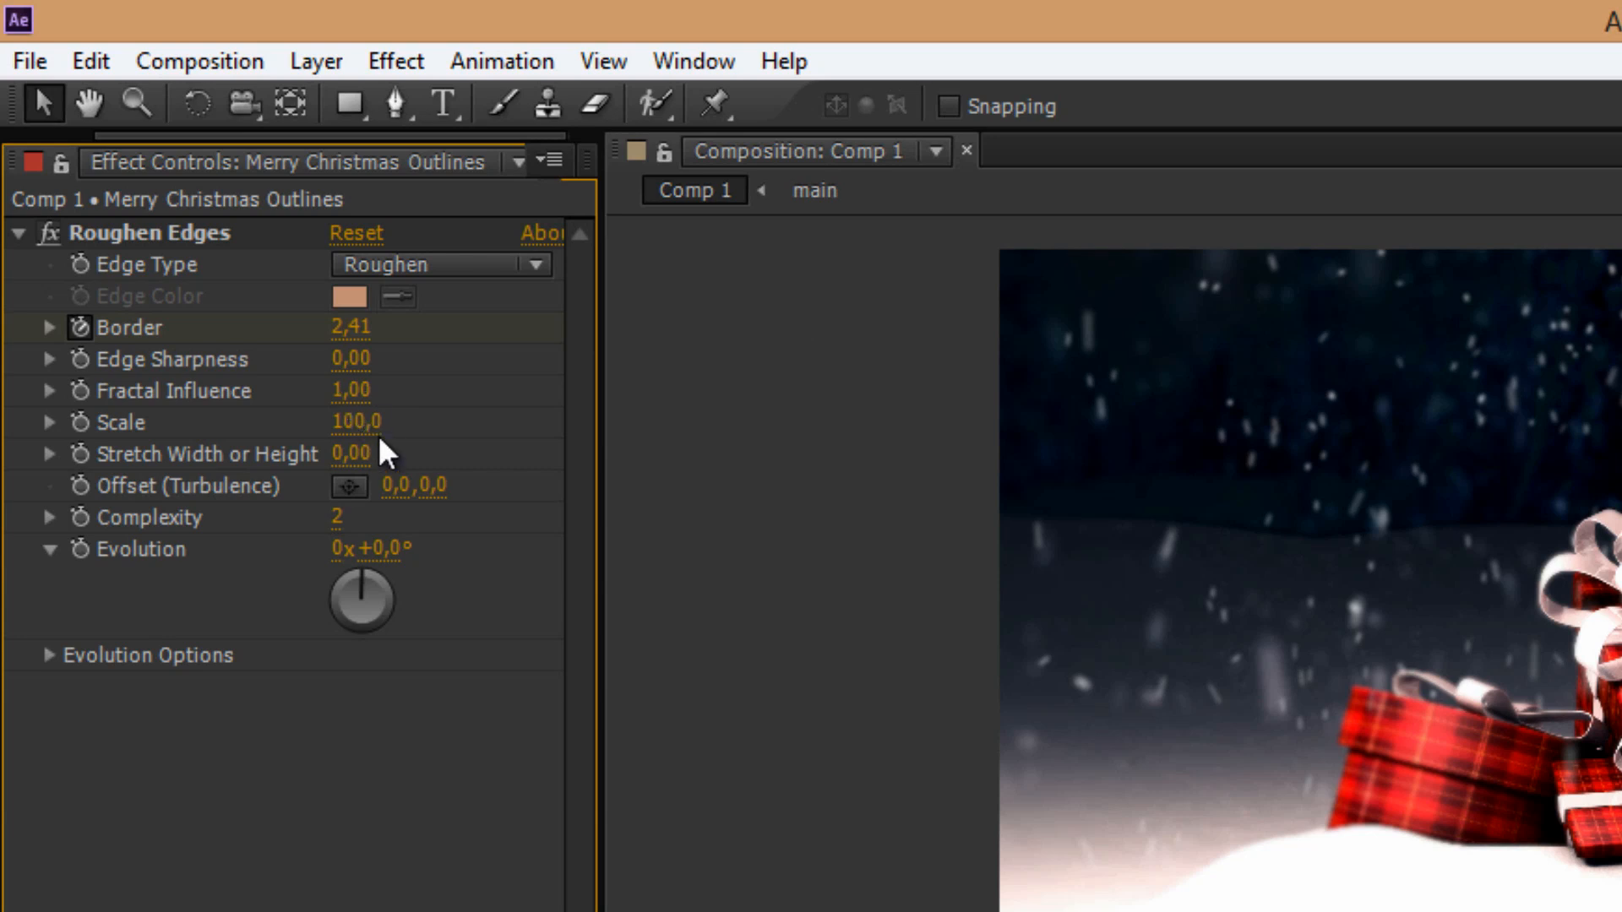
click(351, 391)
text(0)
click(398, 423)
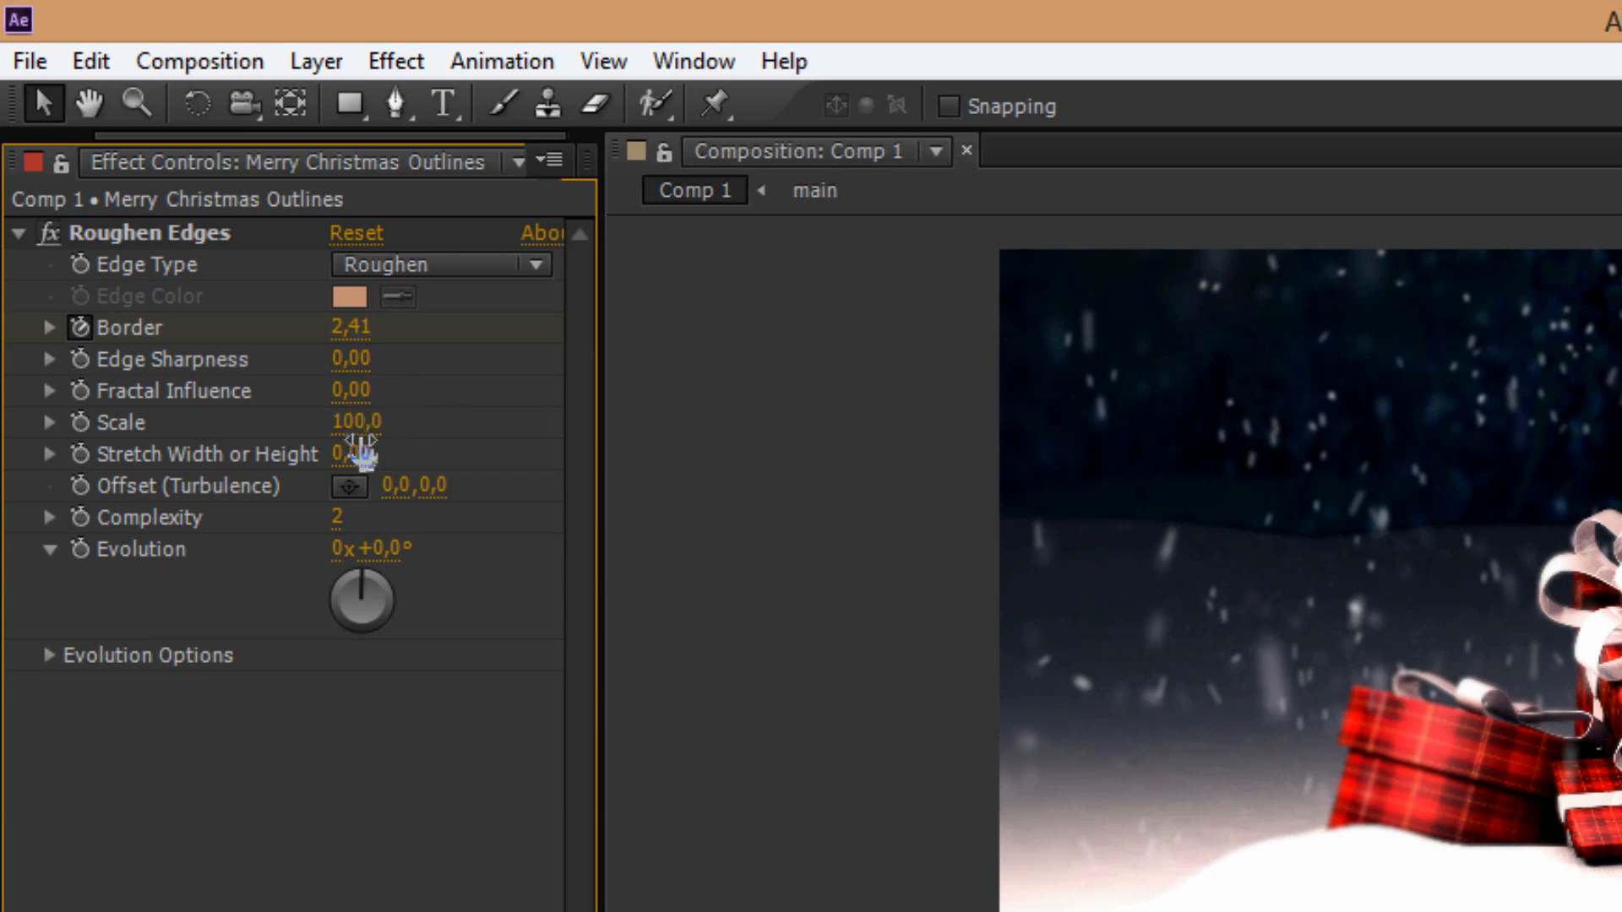
click(347, 519)
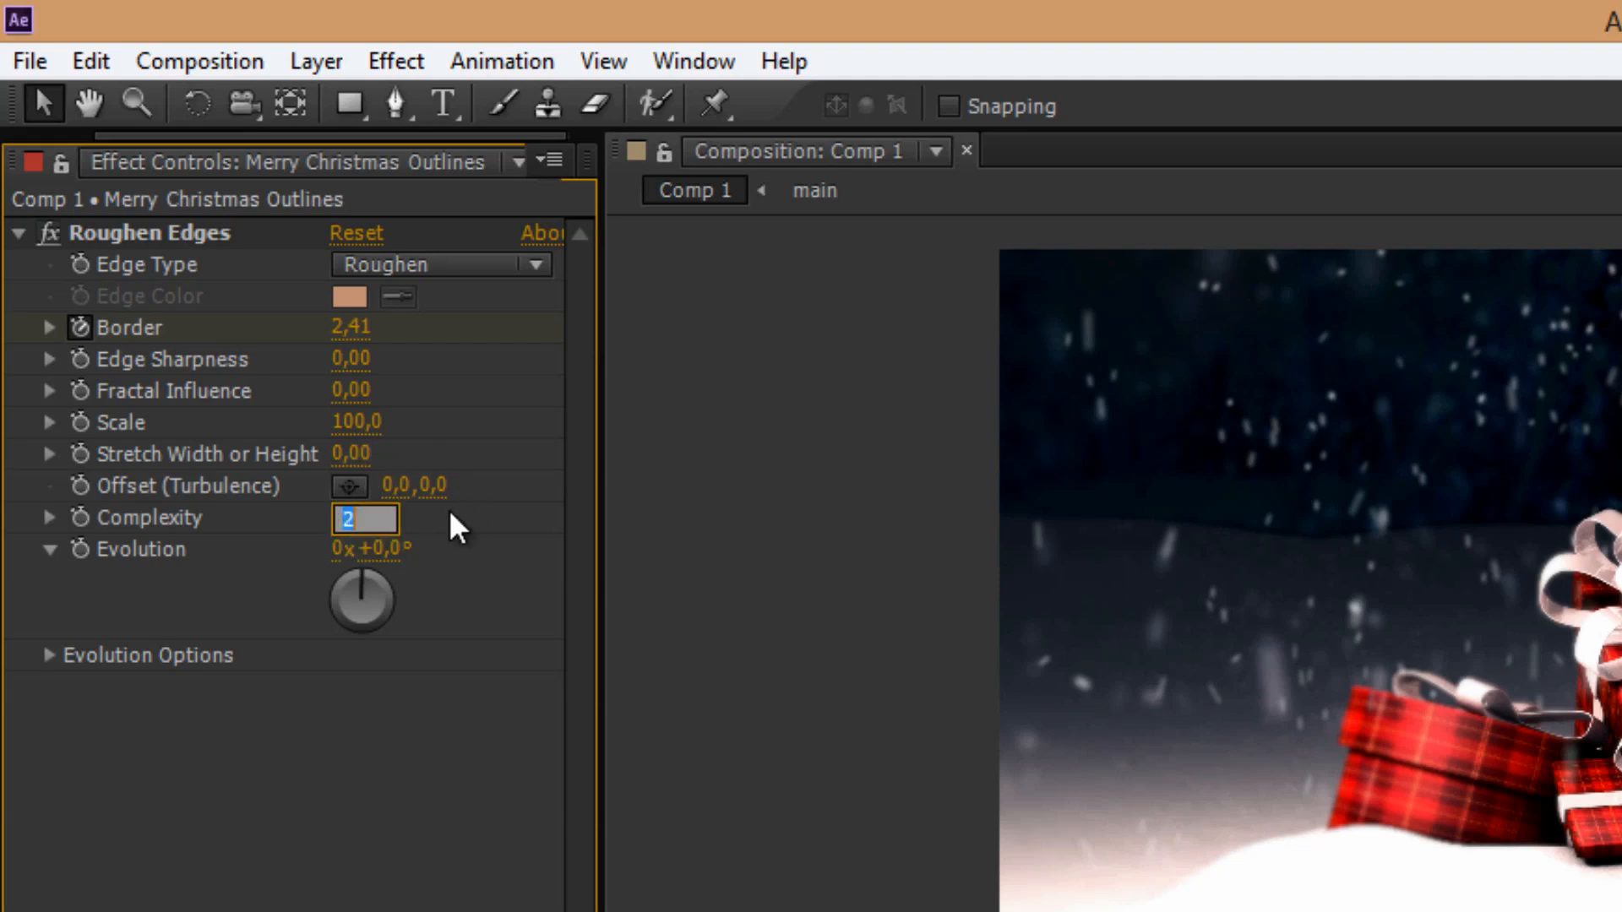
text(1)
key(Return)
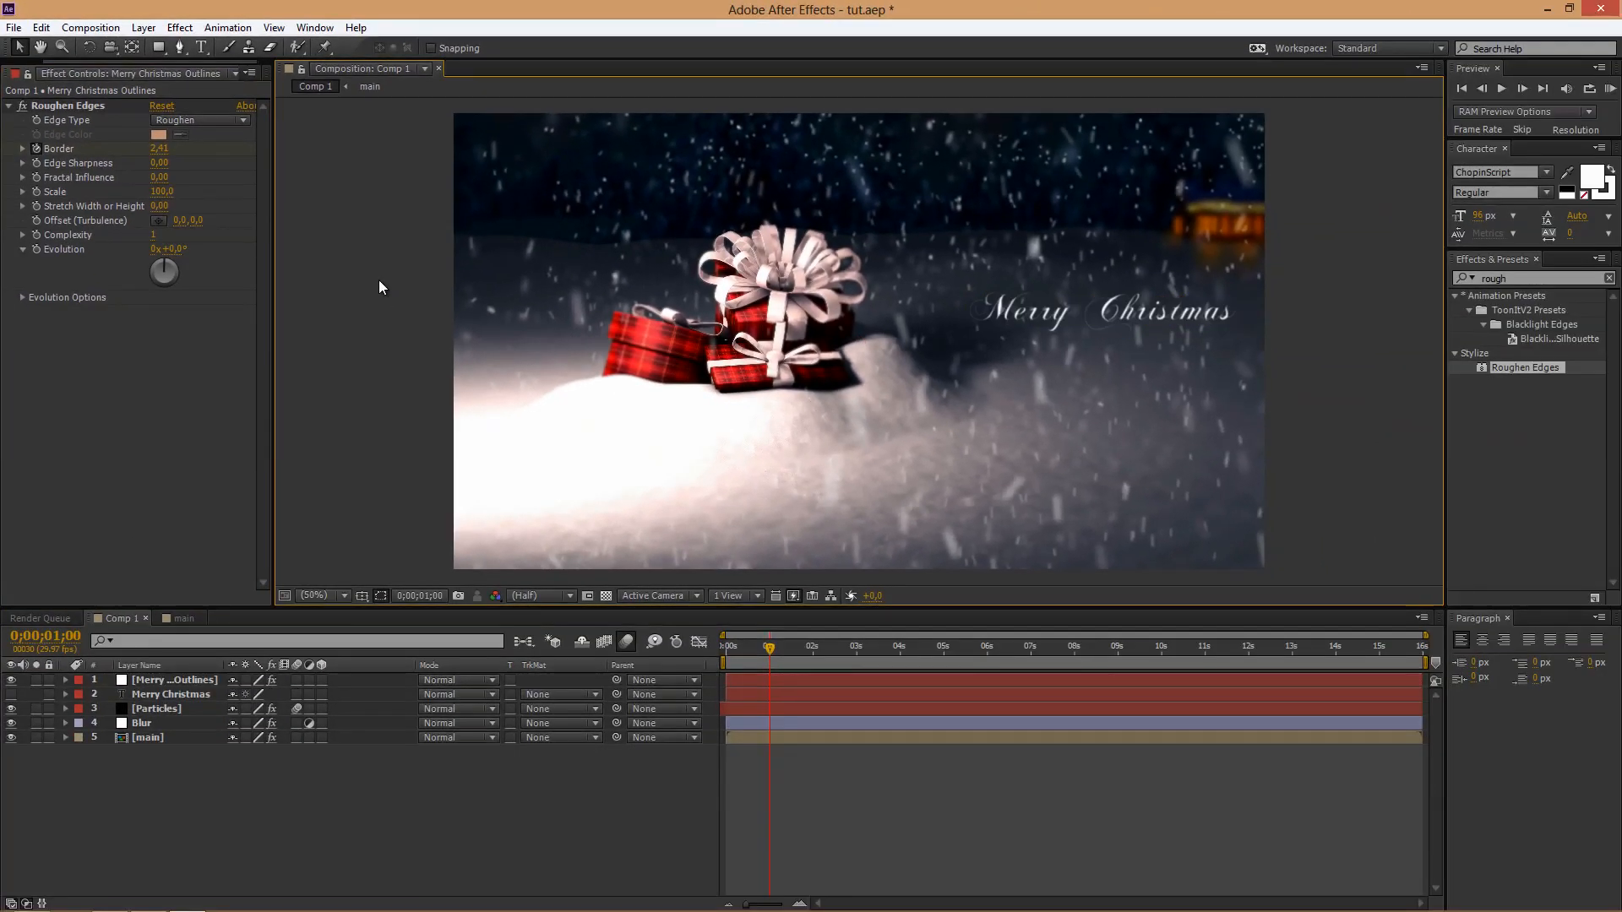
- Try duplicating the Merry Christmas Outlines layer to strengthen the title, and remove the duplicate
click(159, 682)
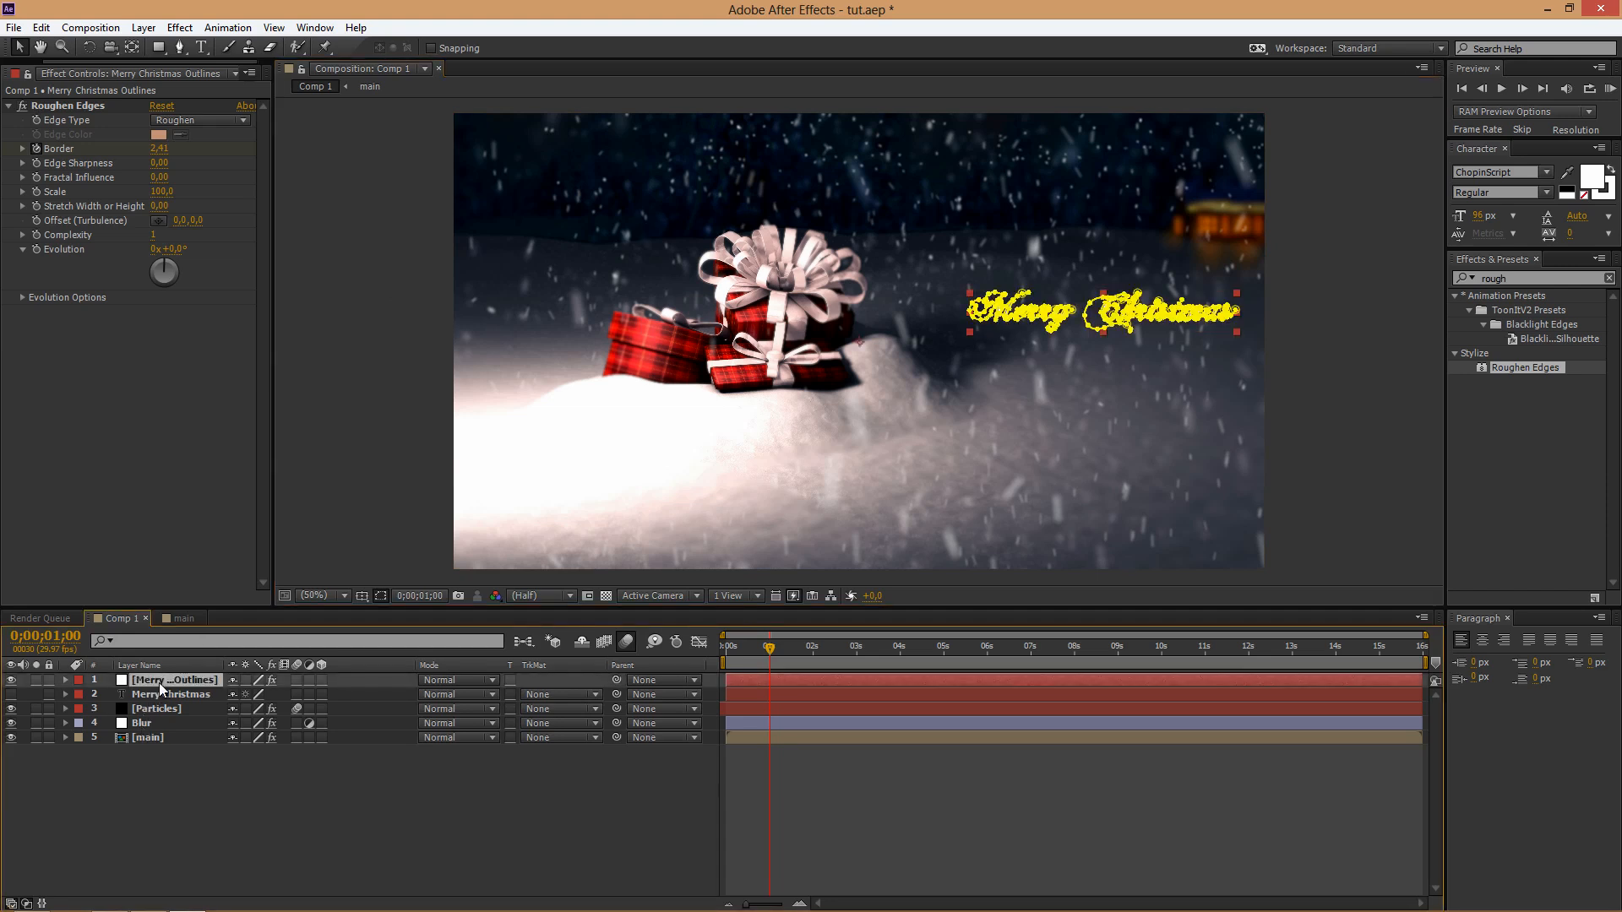
key(ctrl+d)
click(382, 461)
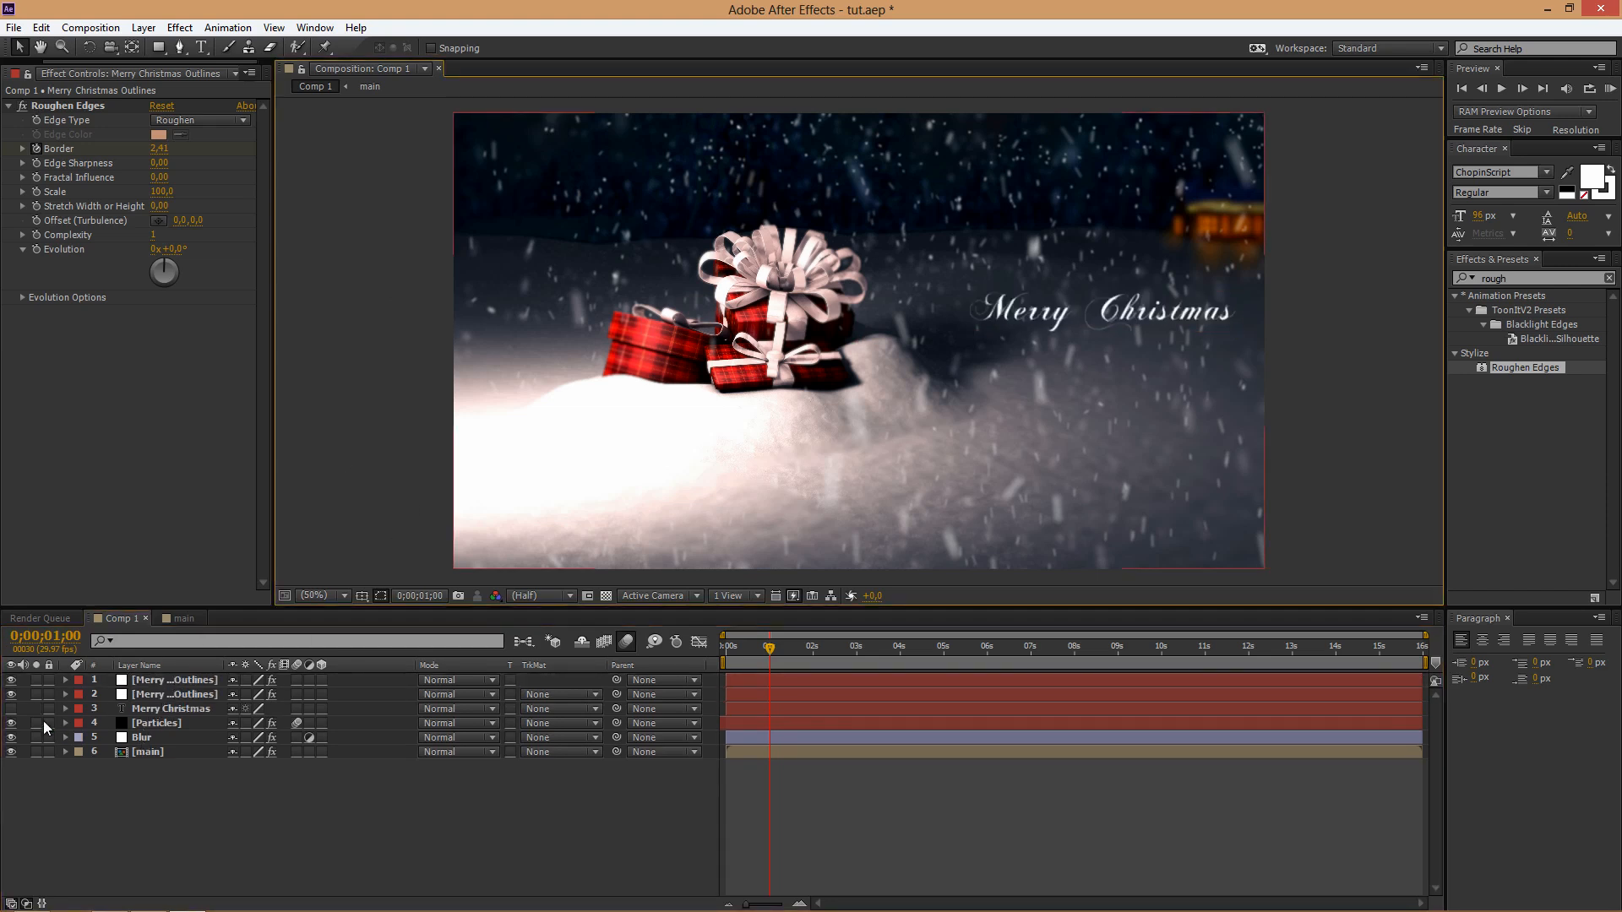
click(13, 680)
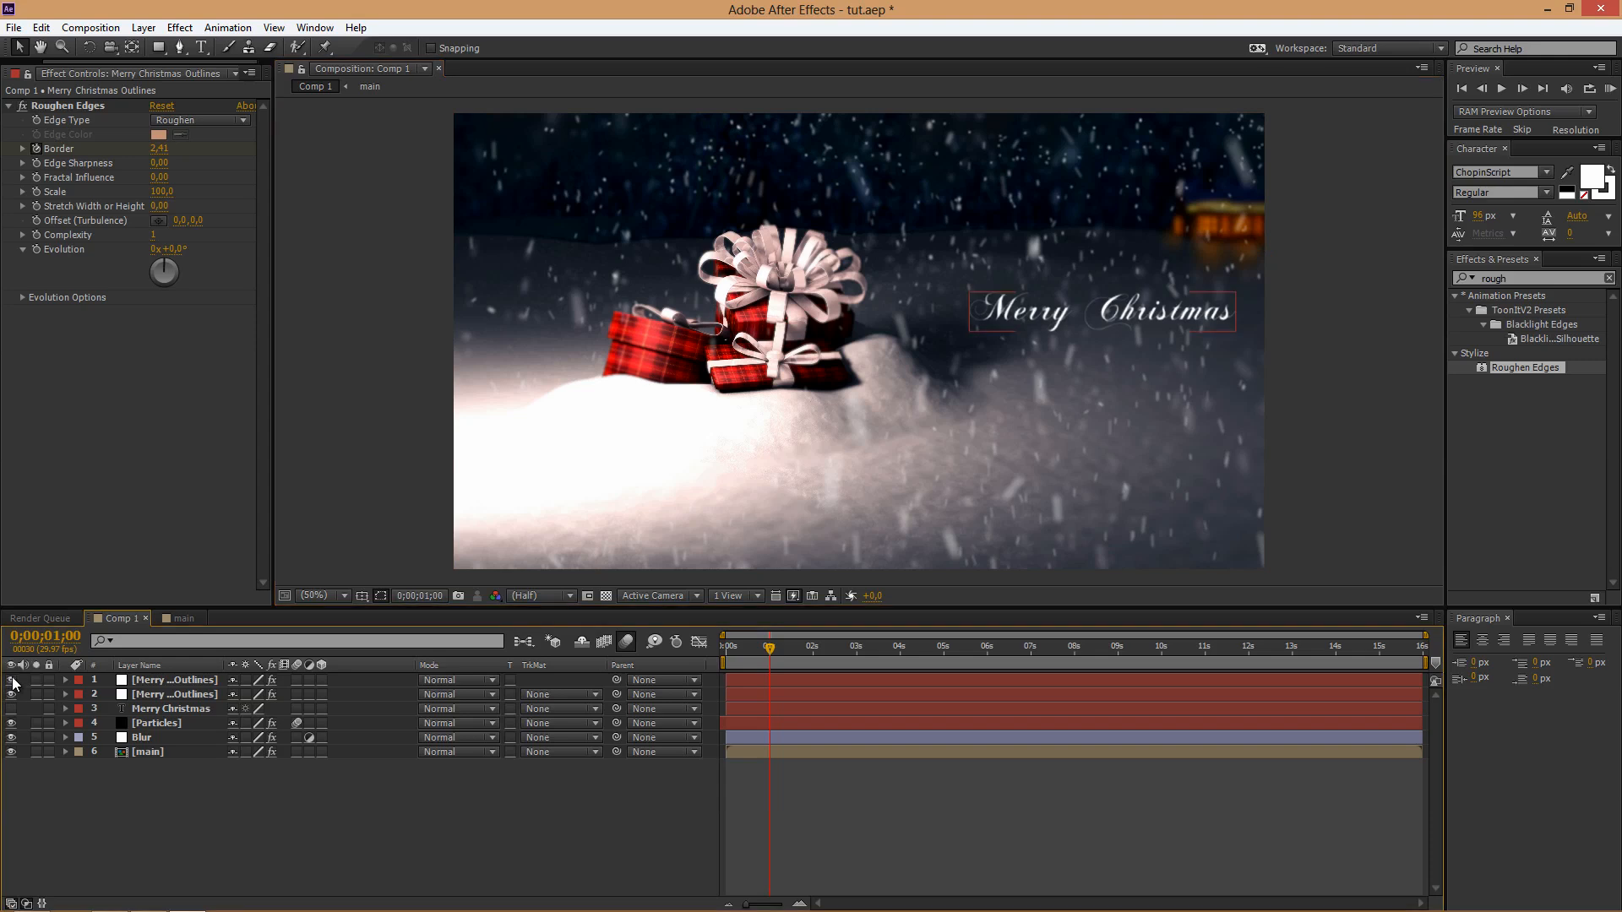
click(12, 680)
click(13, 680)
click(391, 494)
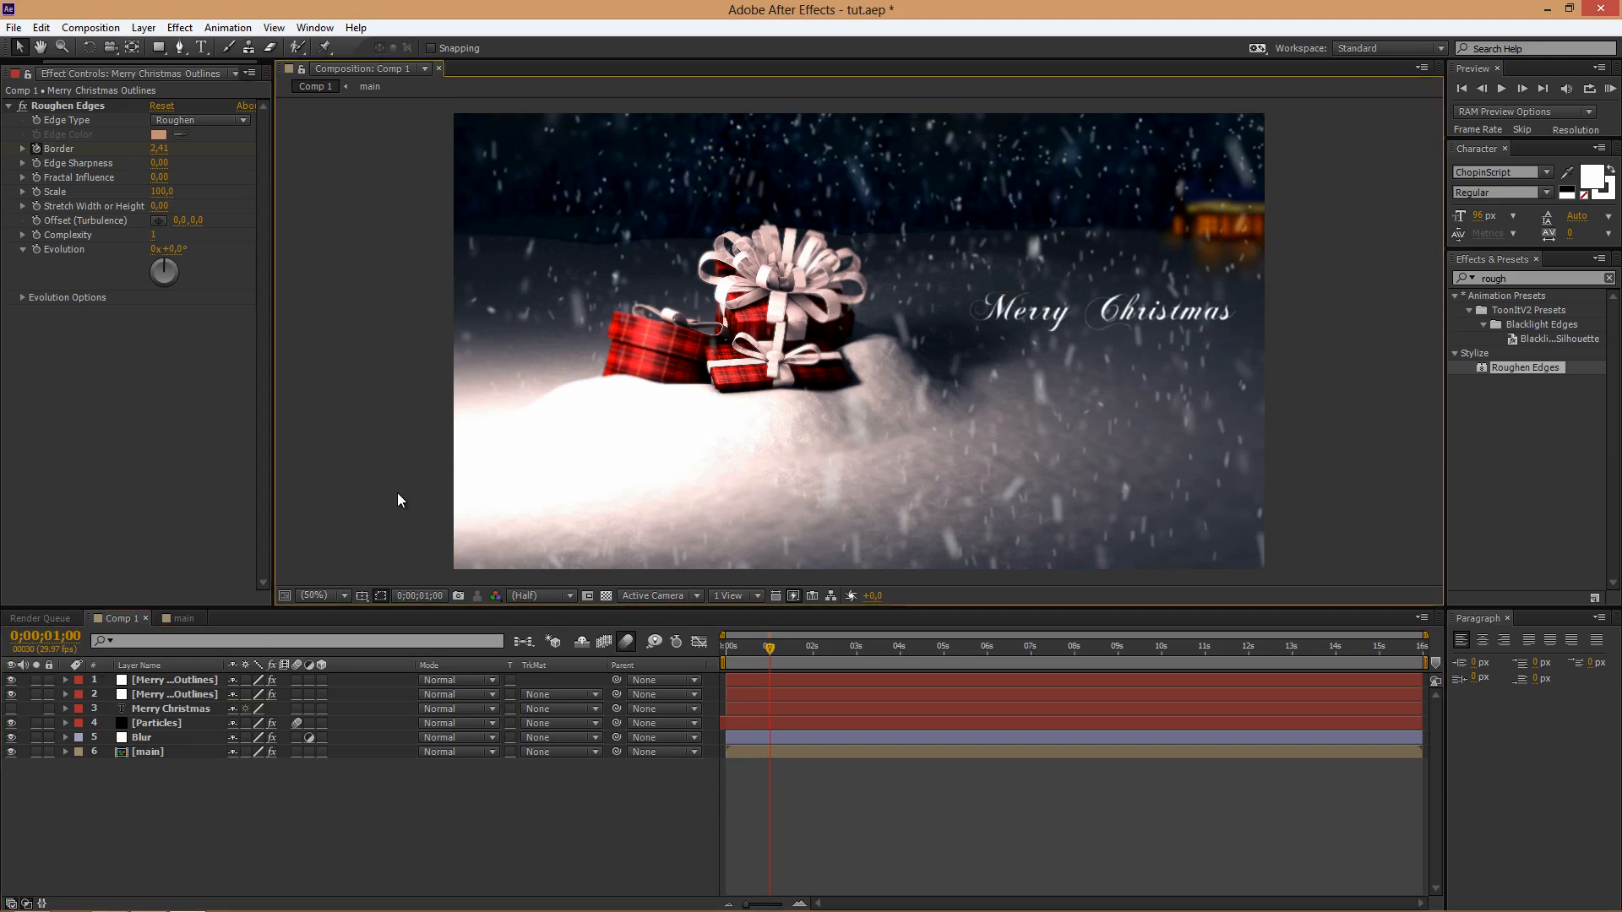
click(154, 687)
click(154, 686)
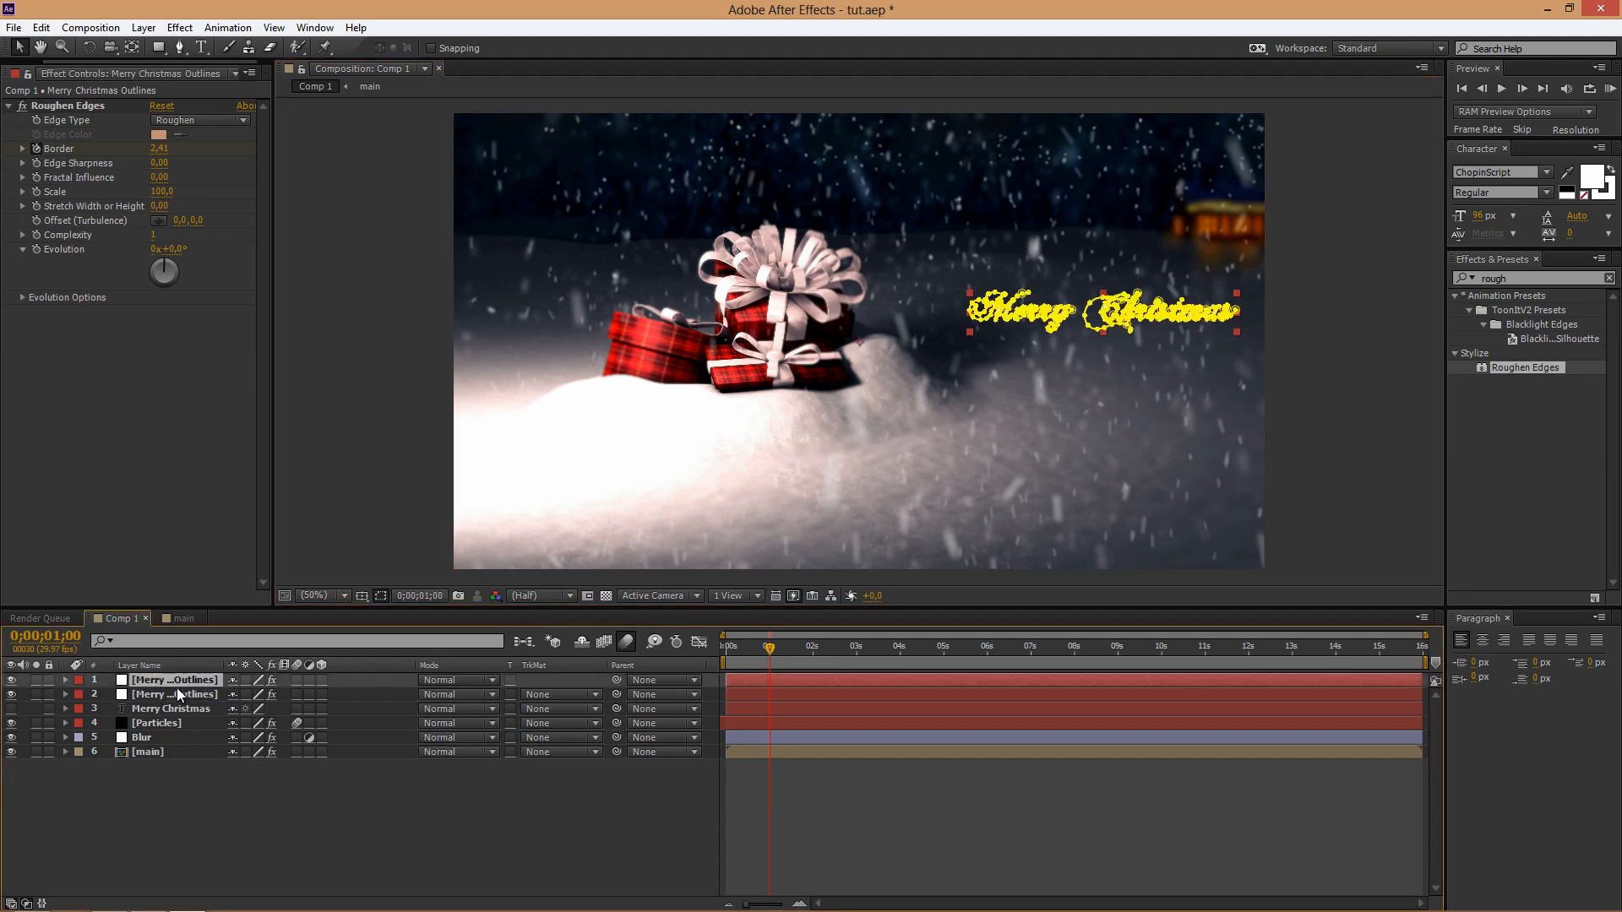
key(Delete)
- Reveal the outlines layer's keyframes and move the Border keyframe from 1 second to 2 seconds
click(169, 681)
key(u)
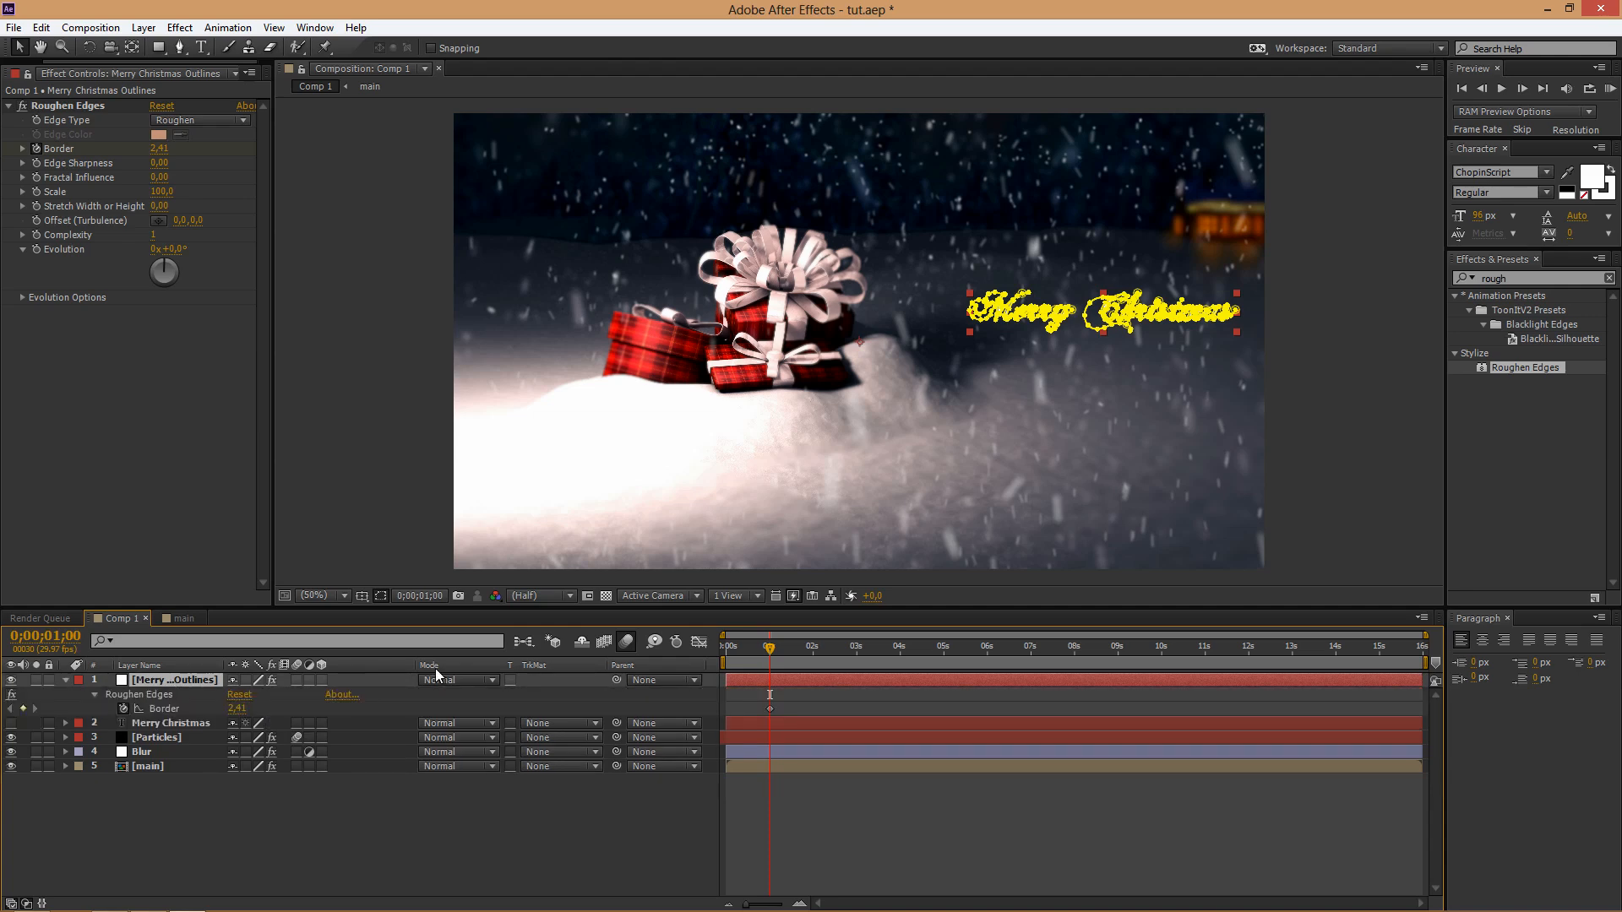
click(776, 652)
drag(776, 652, 813, 655)
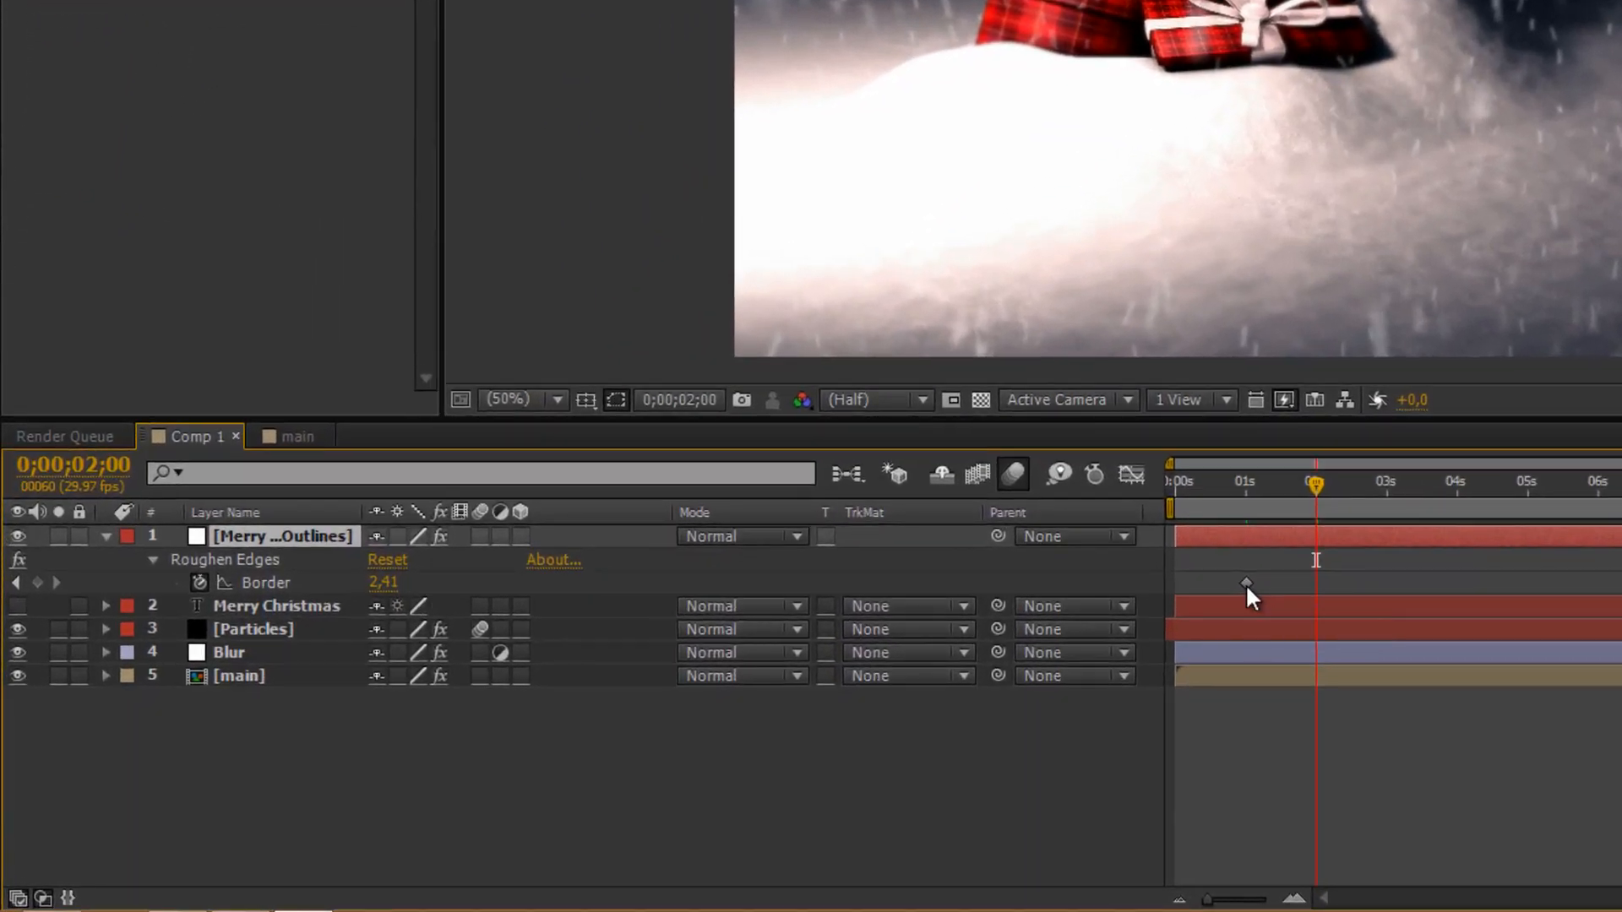
click(928, 668)
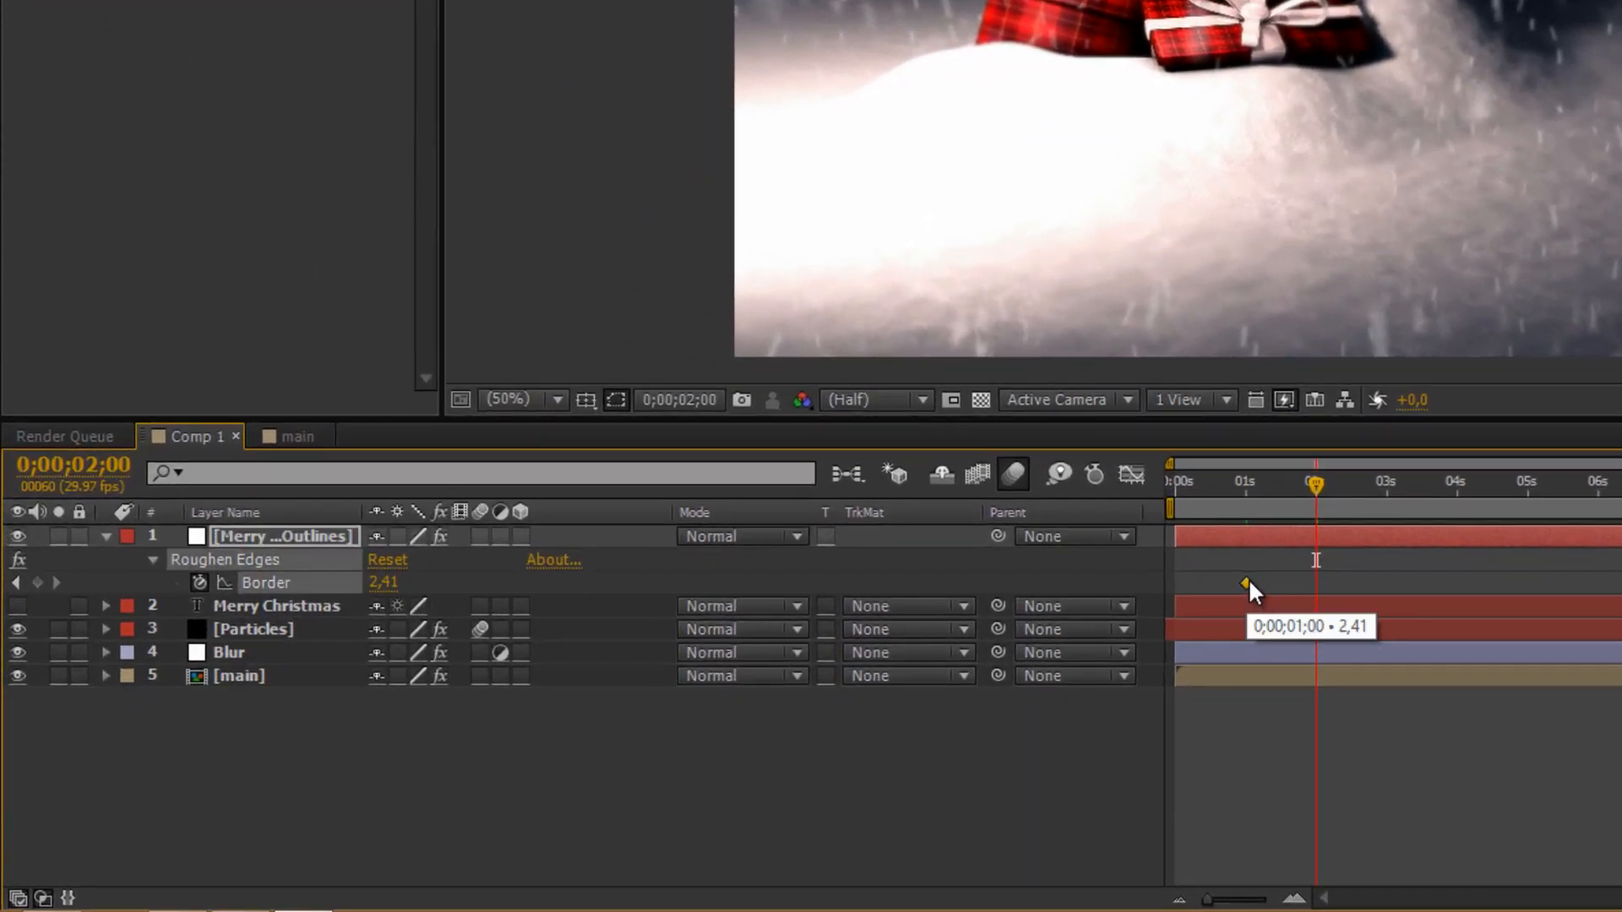
drag(1253, 581, 1295, 587)
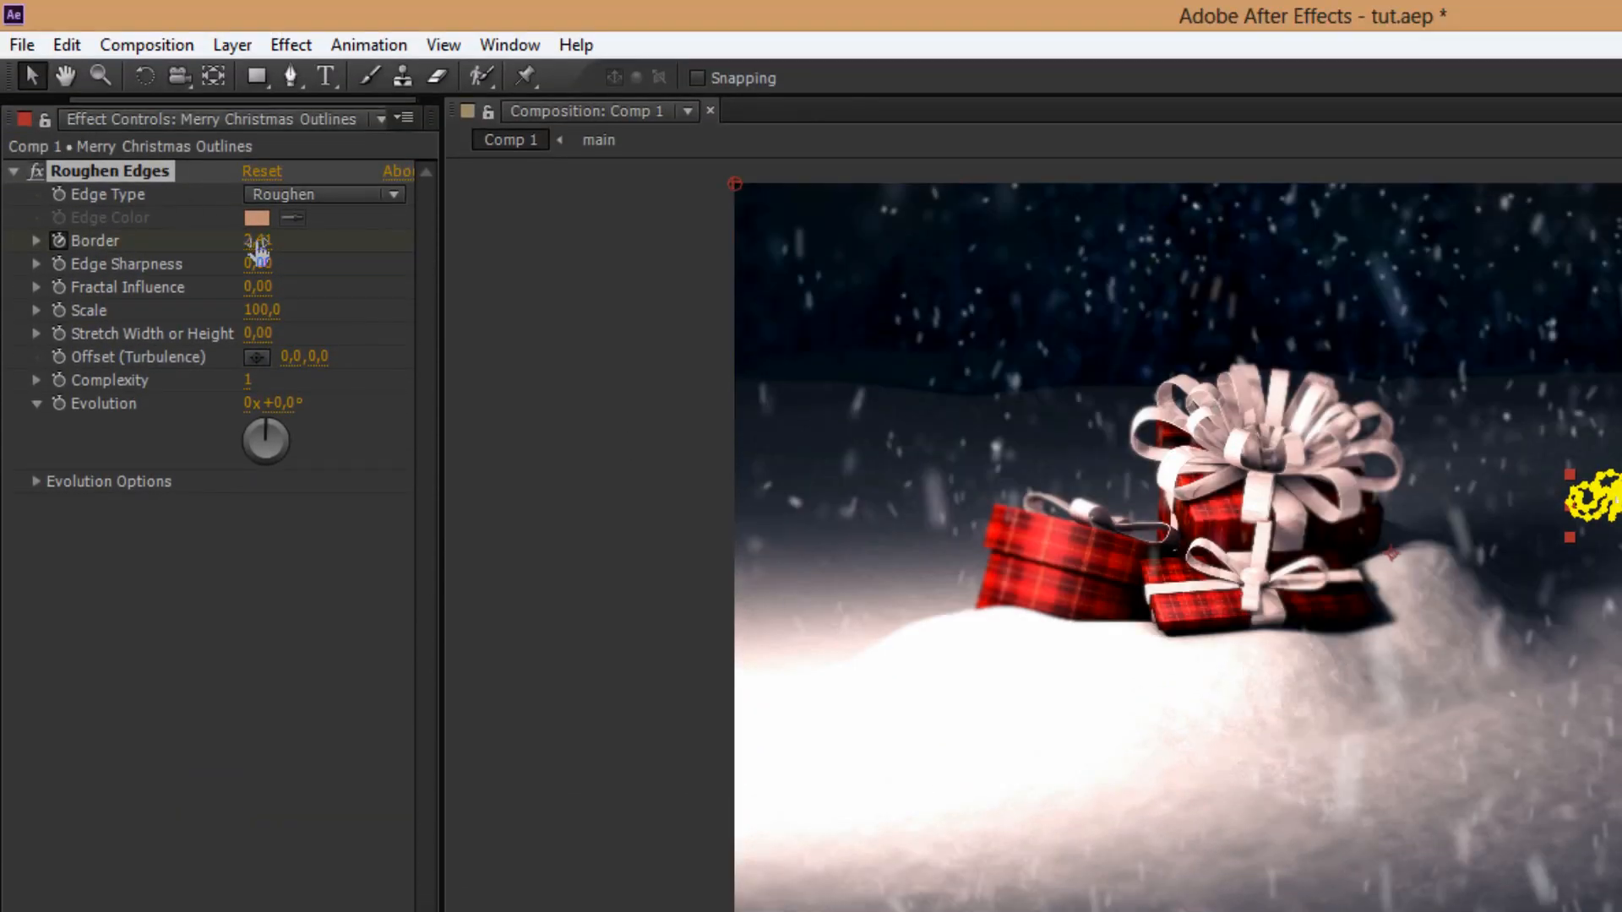
- Add a Border keyframe of 118,50 at the 1-second mark and scrub through the title reveal
click(259, 242)
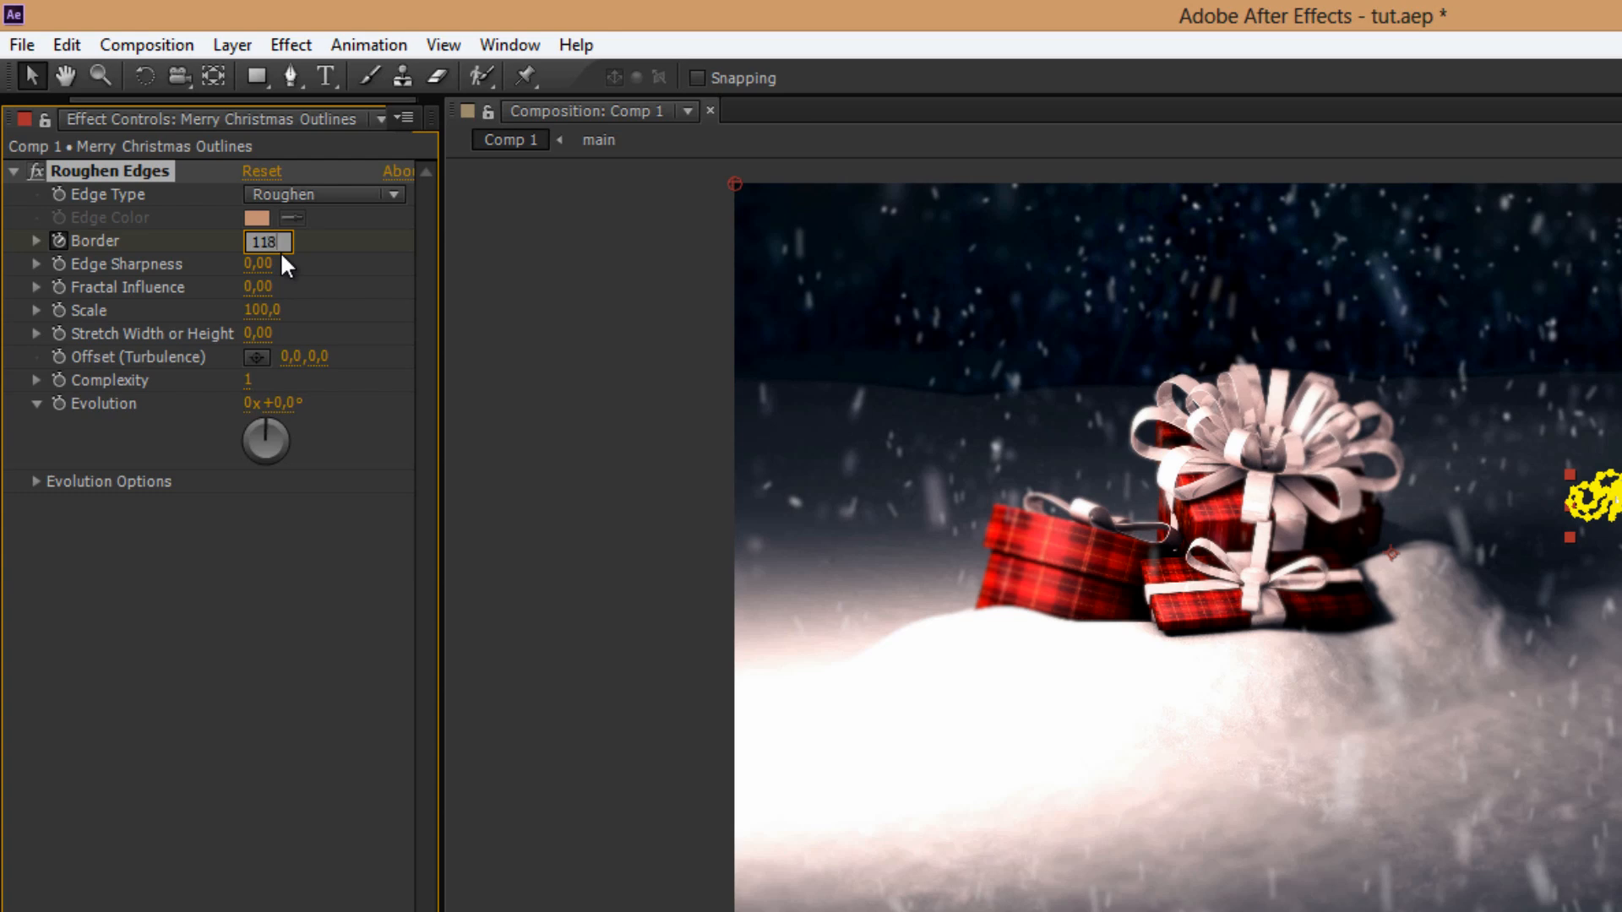
key(Return)
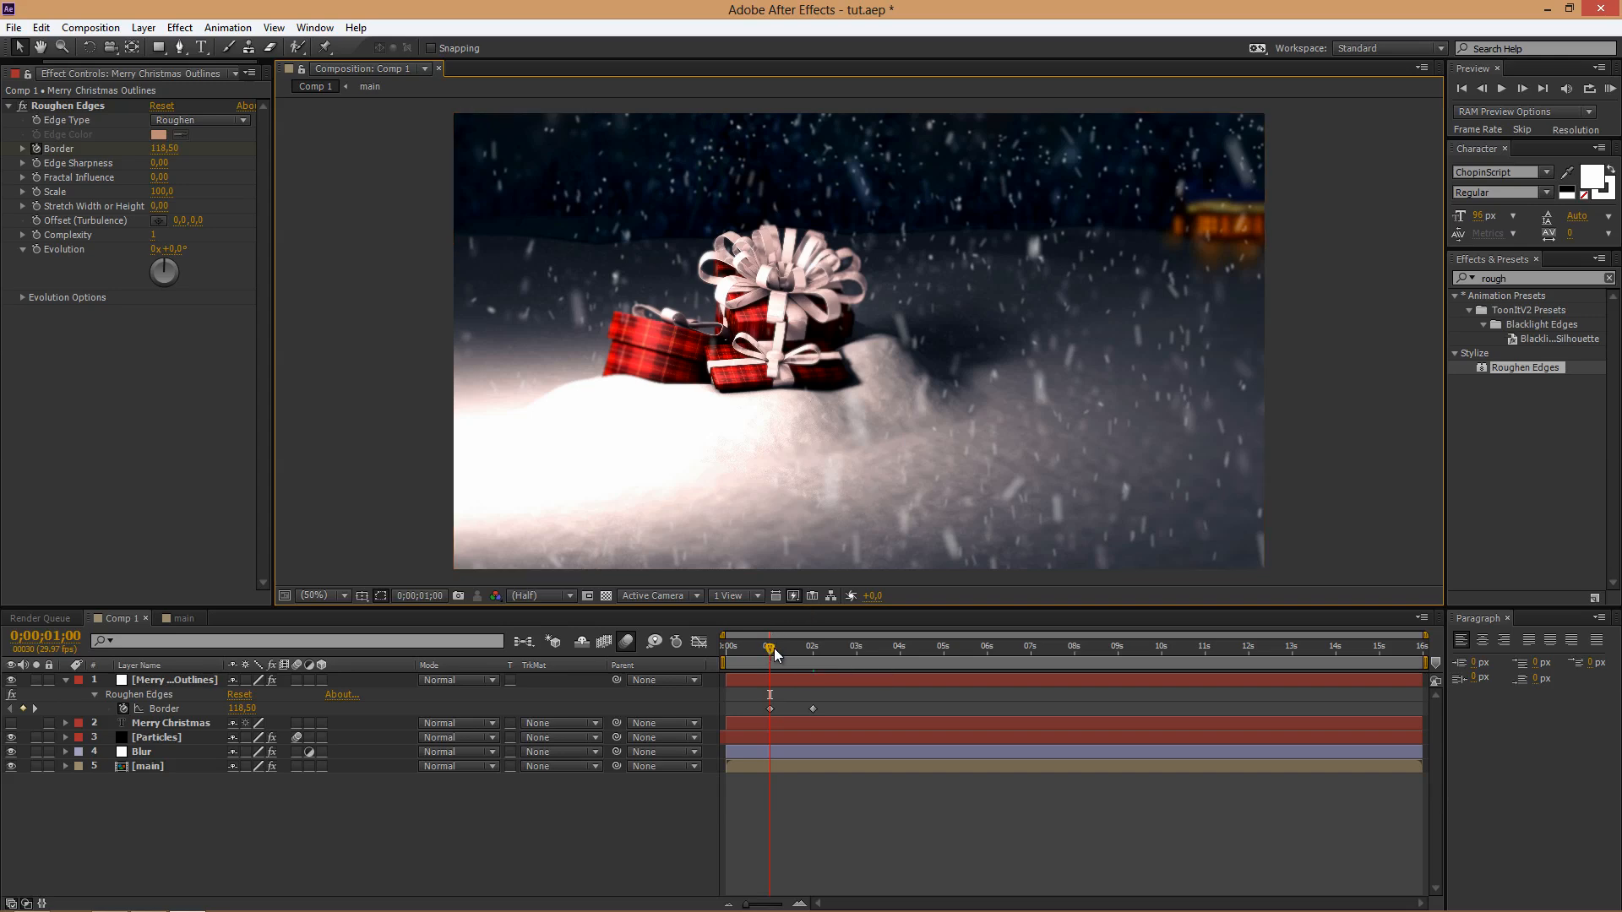
drag(775, 653, 809, 652)
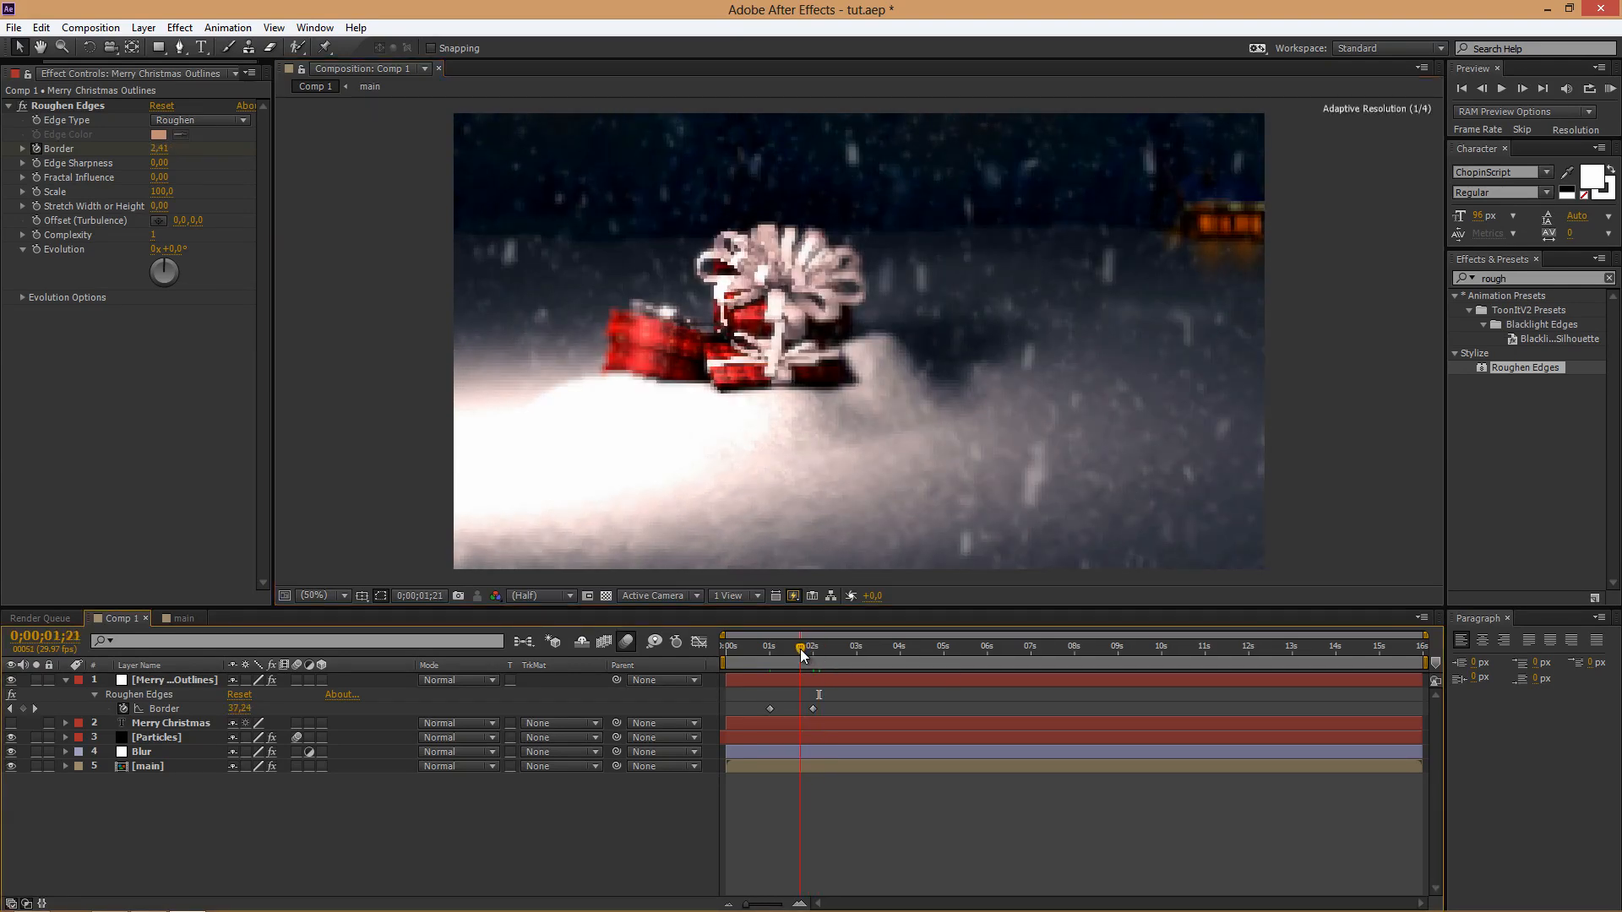
- Apply Easy Ease to the Border keyframe near 2 seconds and return the current time to the start of the composition
click(813, 708)
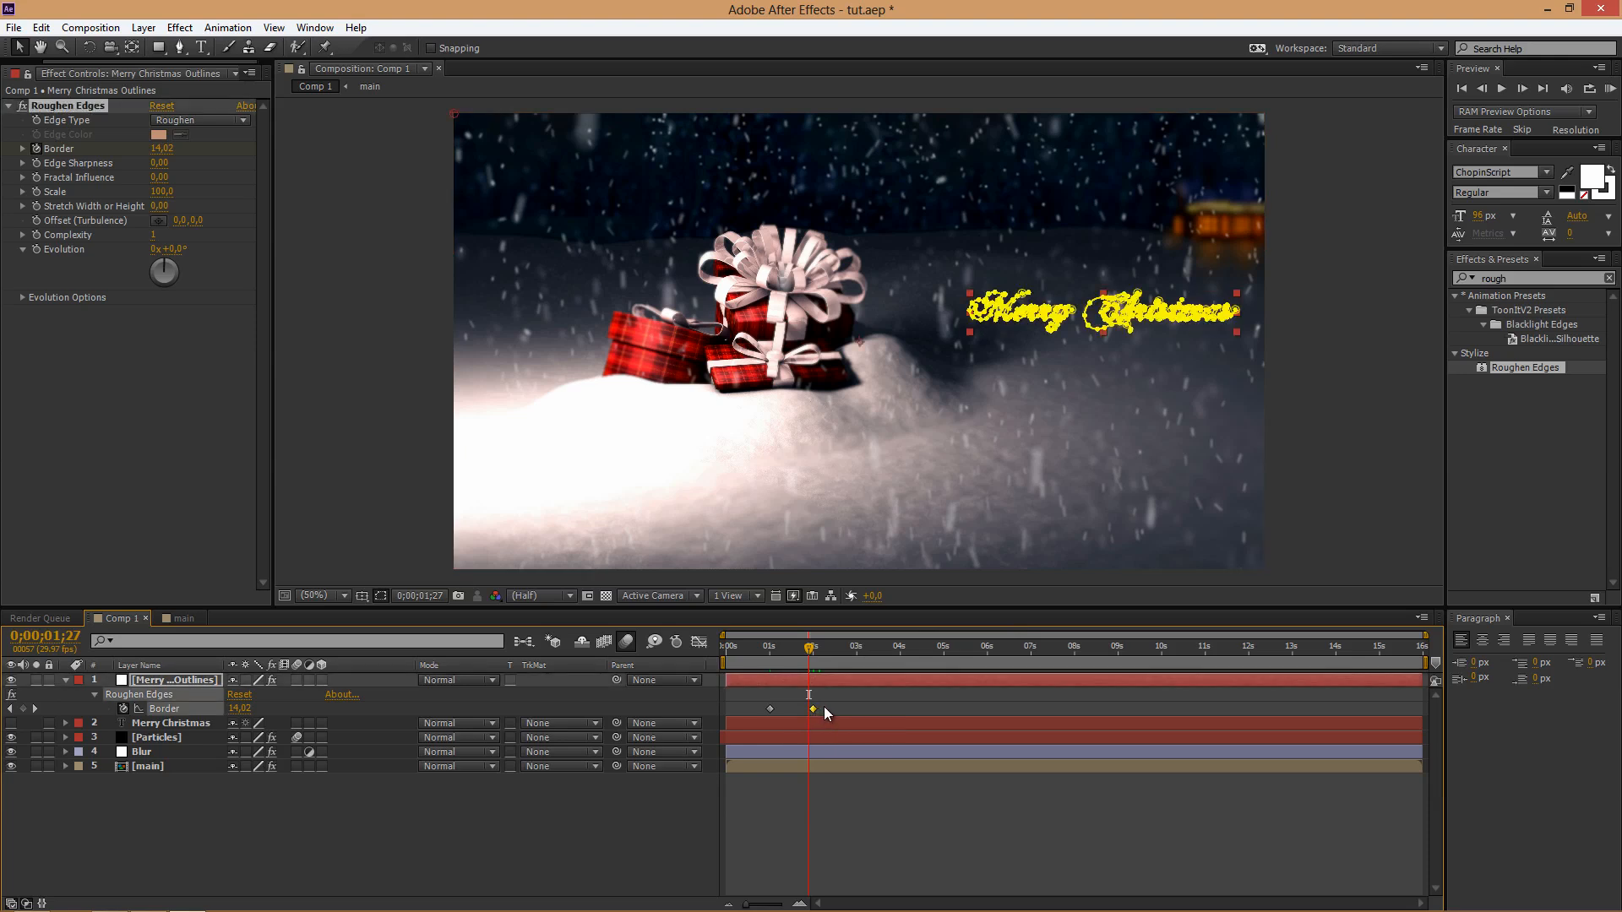
key(ctrl+z)
right_click(813, 709)
mouse_move(871, 697)
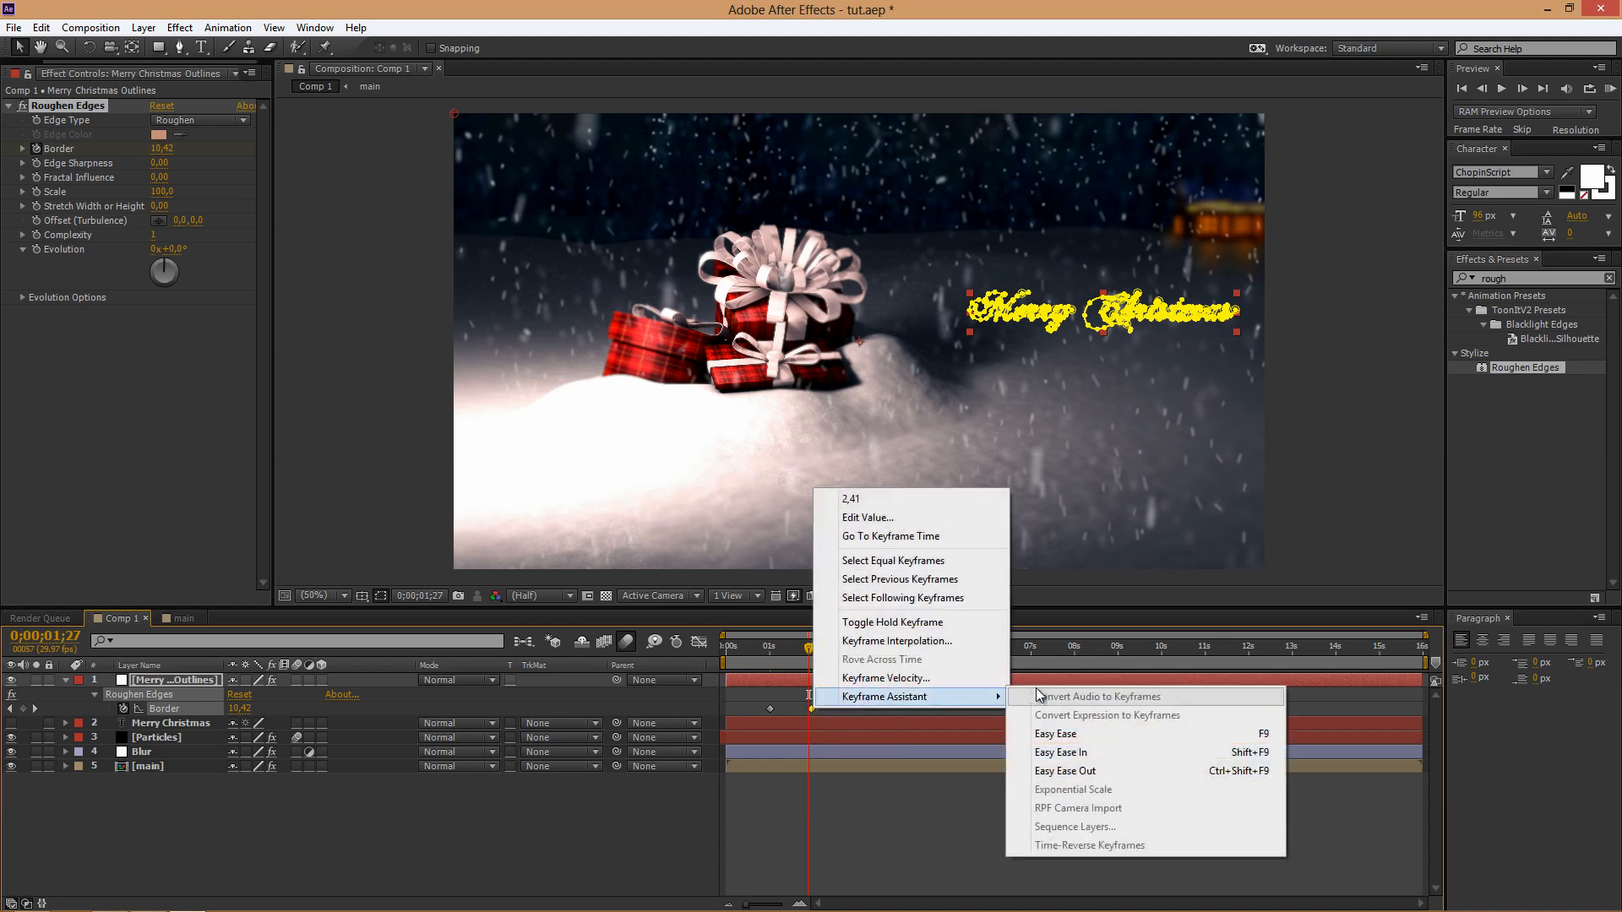
click(1063, 752)
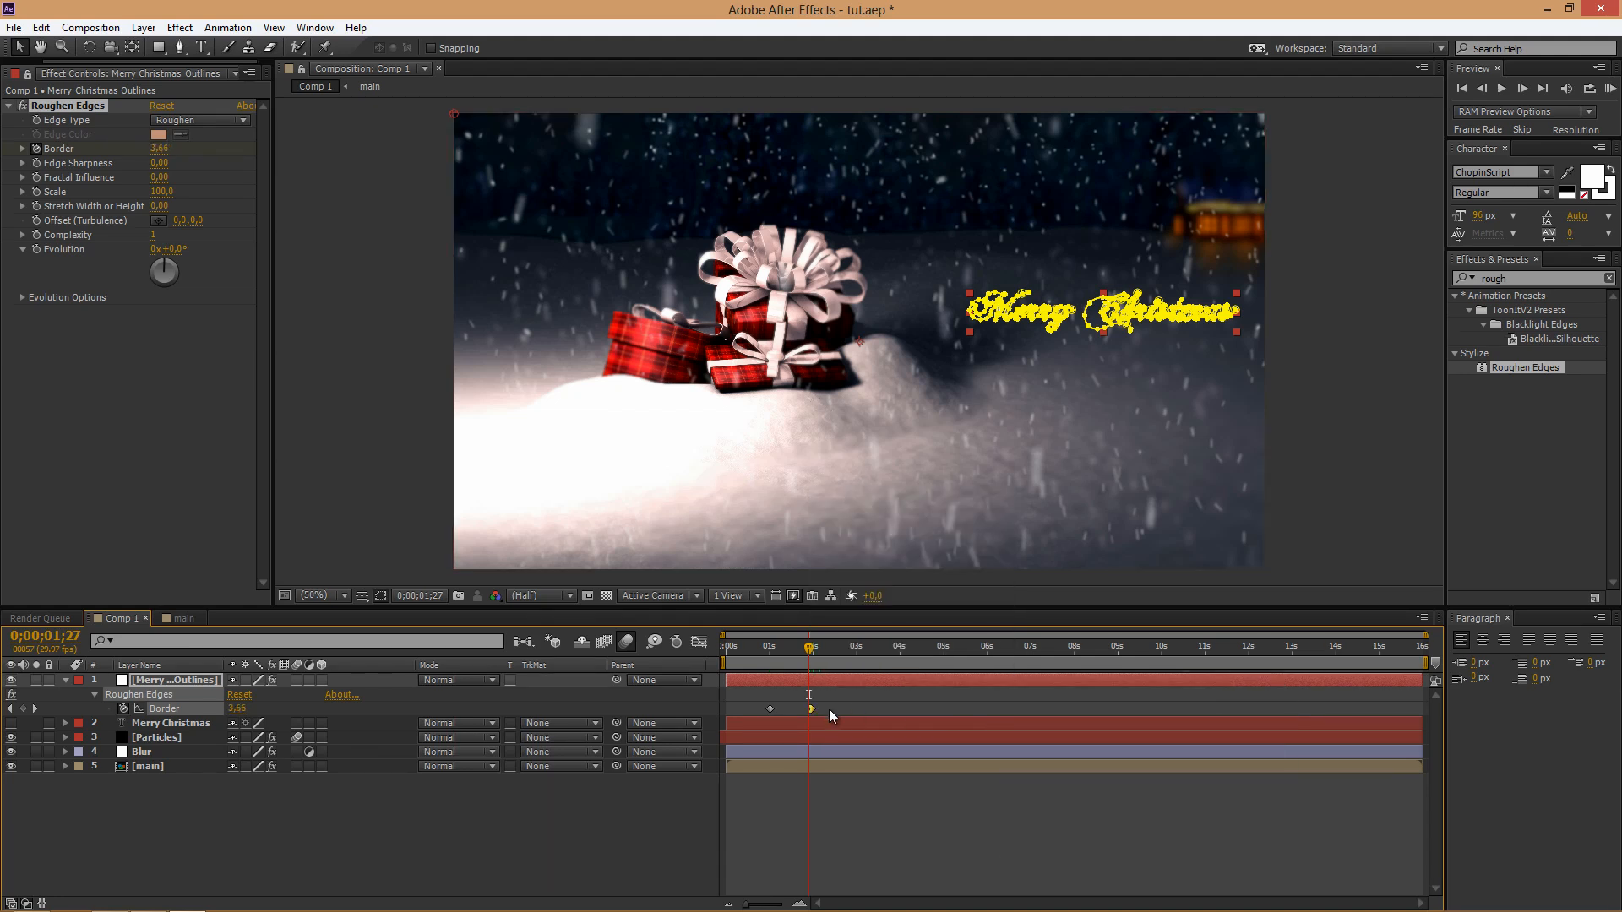
right_click(814, 711)
mouse_move(921, 697)
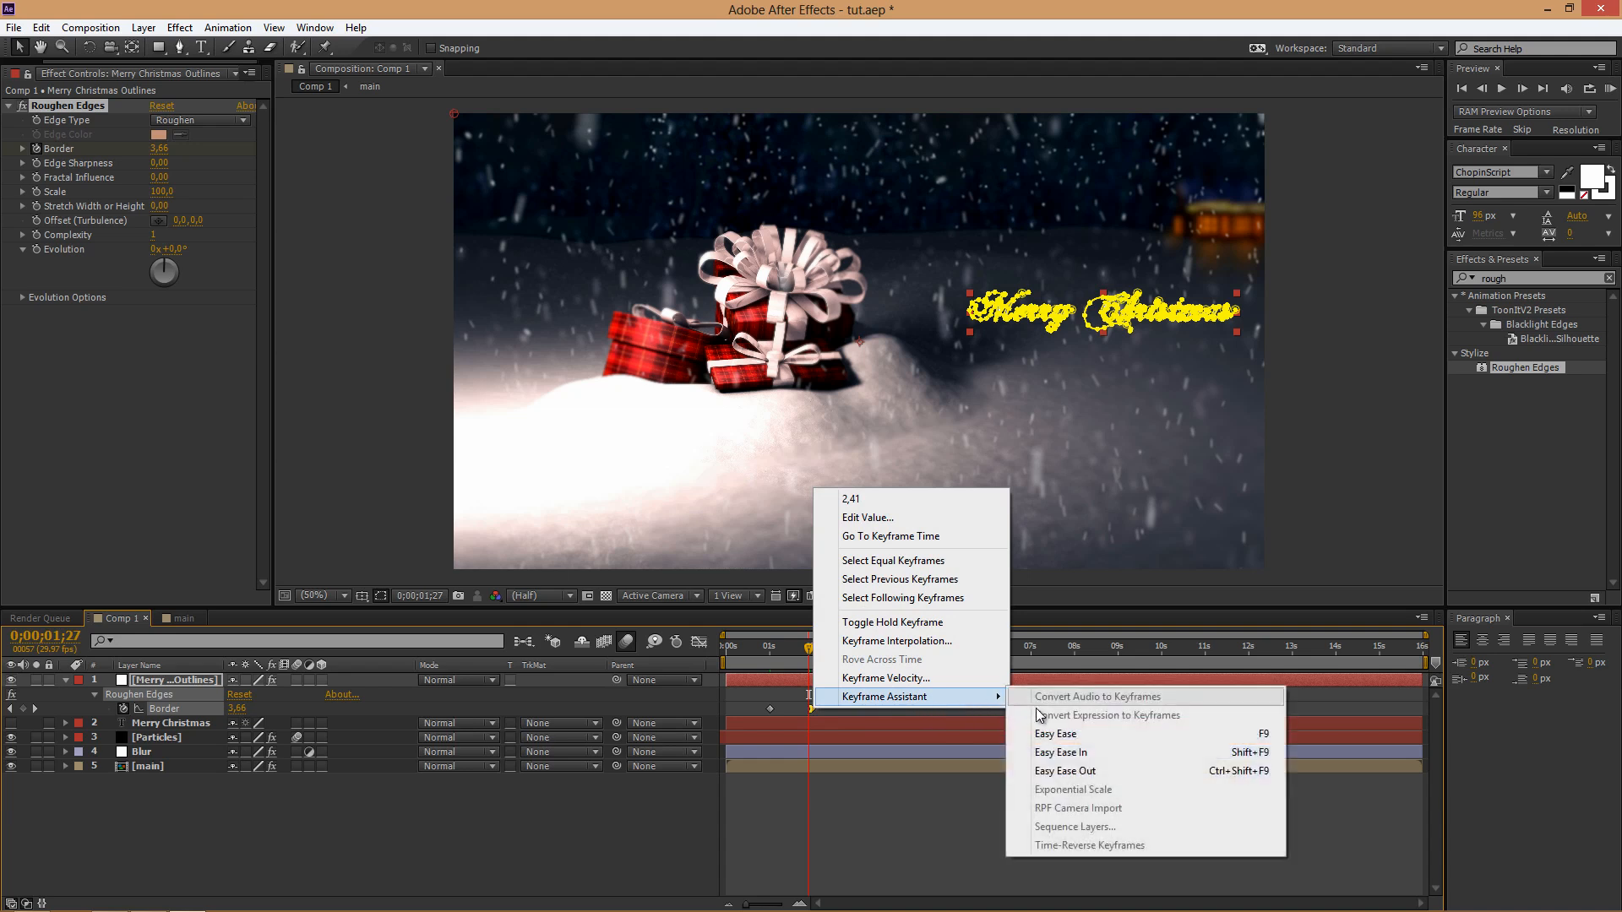
click(1098, 740)
click(863, 714)
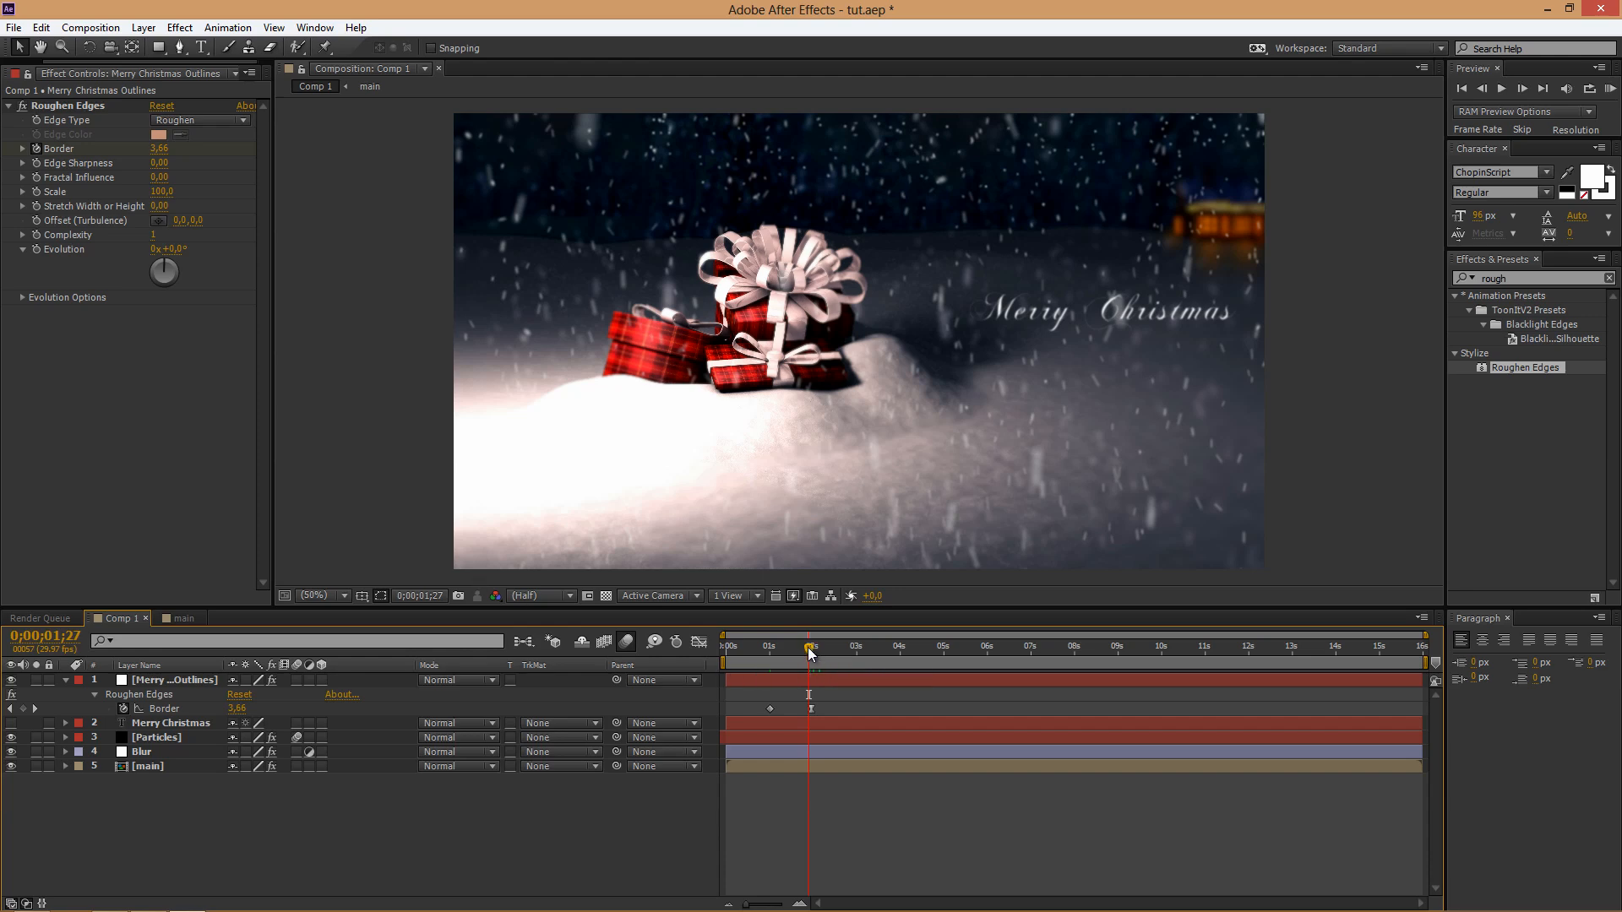
drag(808, 648, 723, 651)
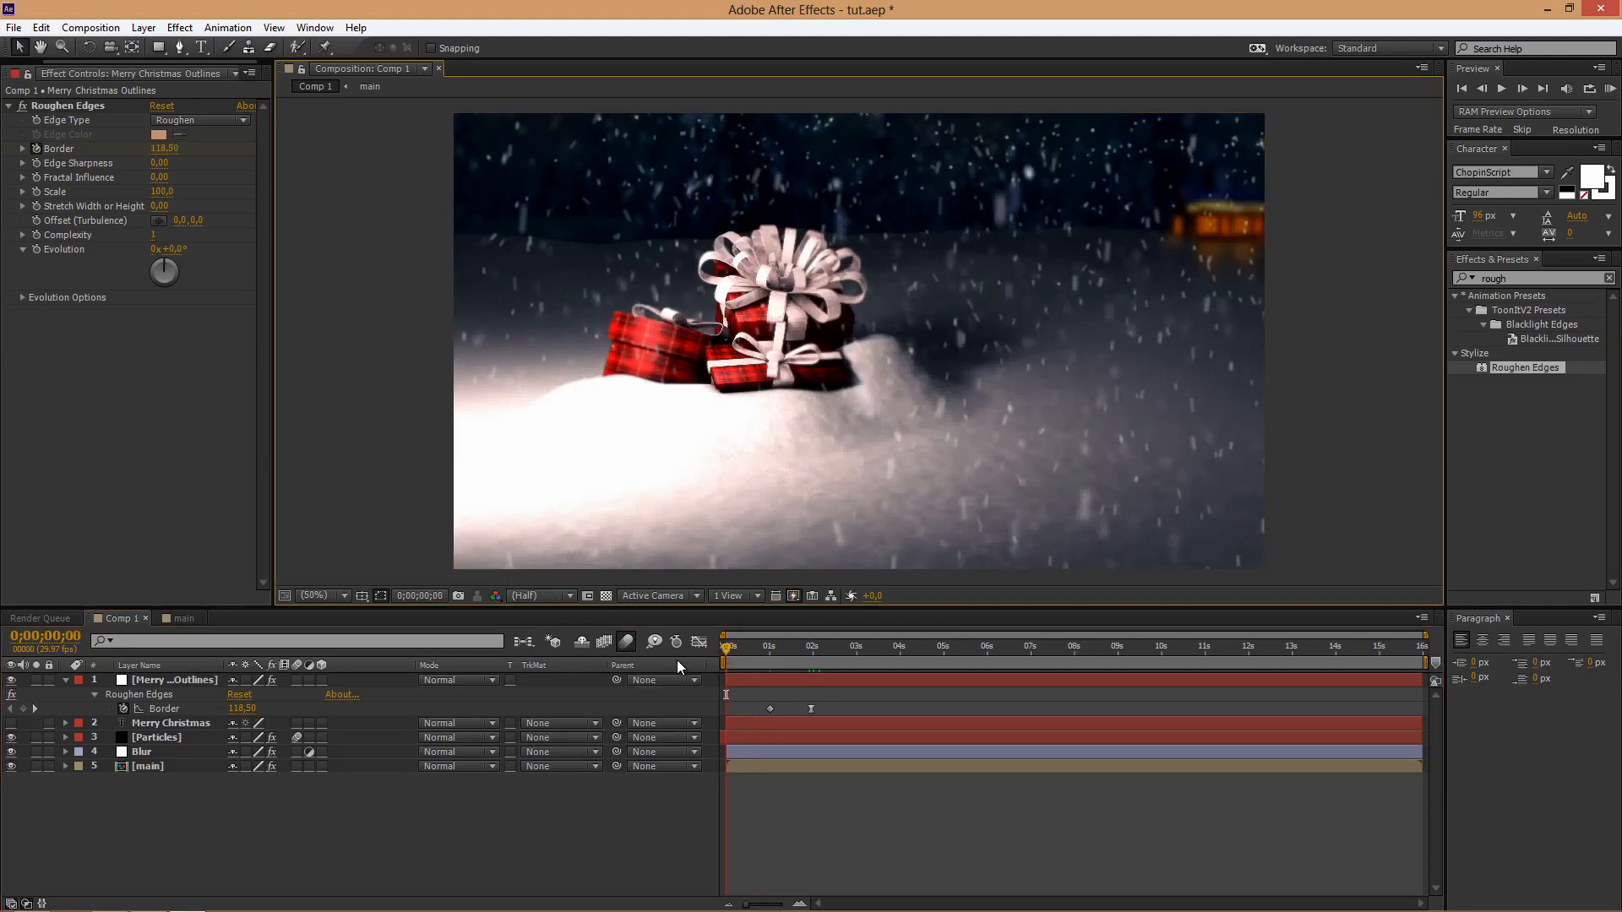